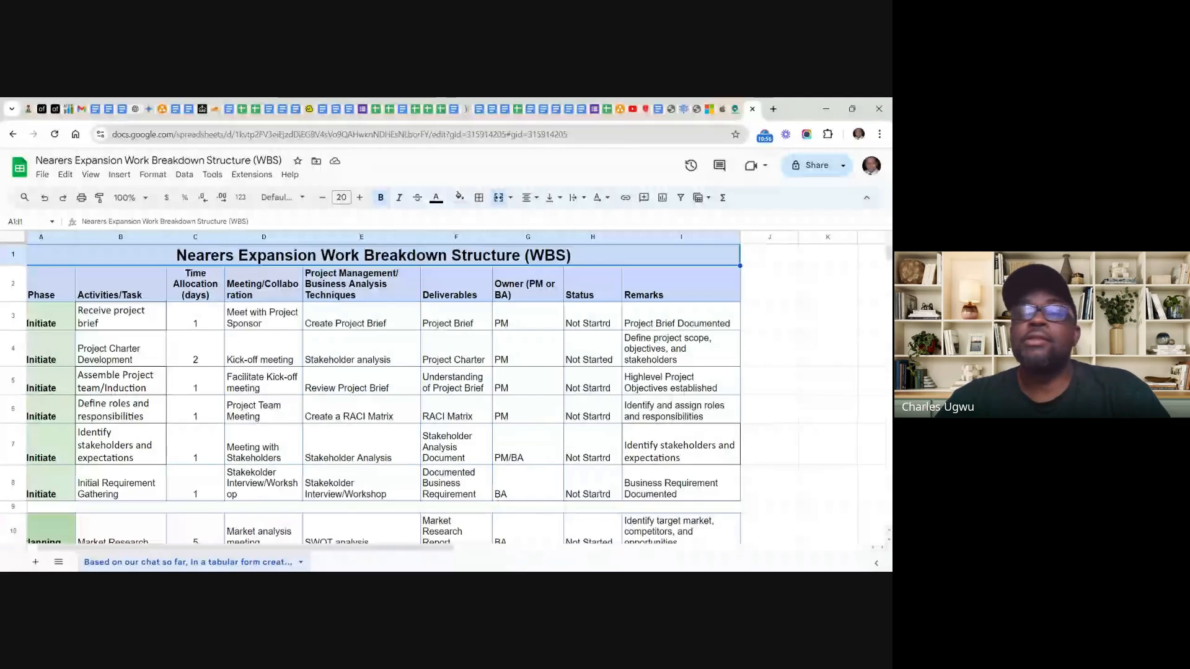
Step: Examine the work breakdown structure sheet from the Initiate tasks through the Planning, Execution and Closure phases
scroll(372, 391, down, 1)
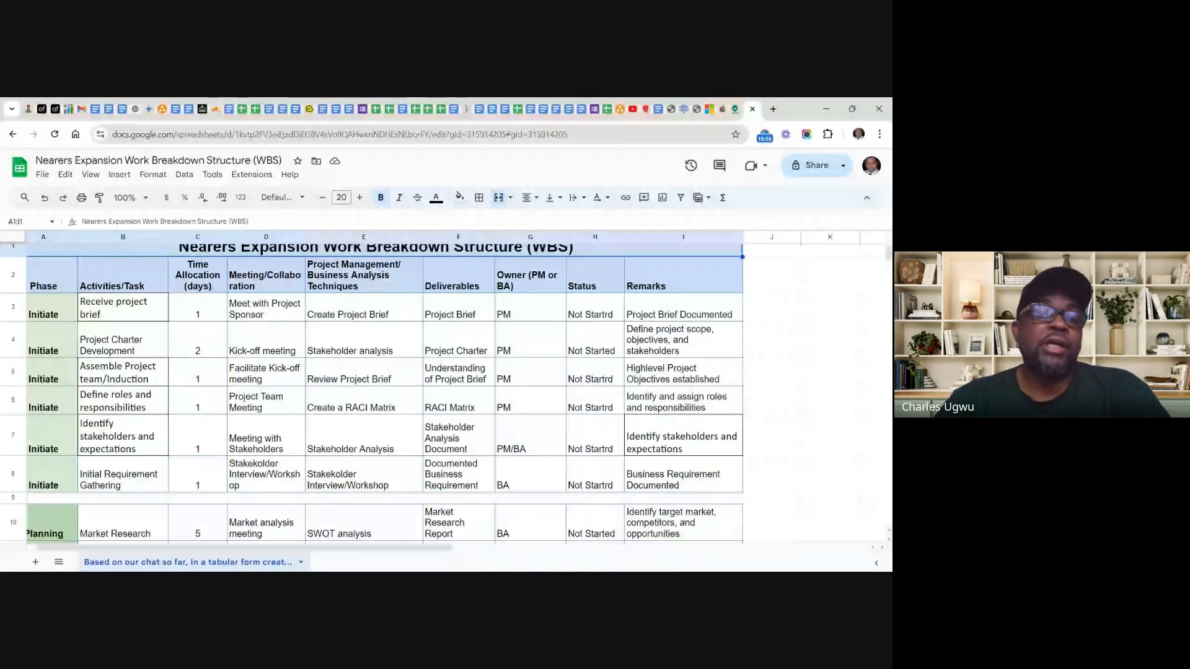
scroll(384, 390, down, 5)
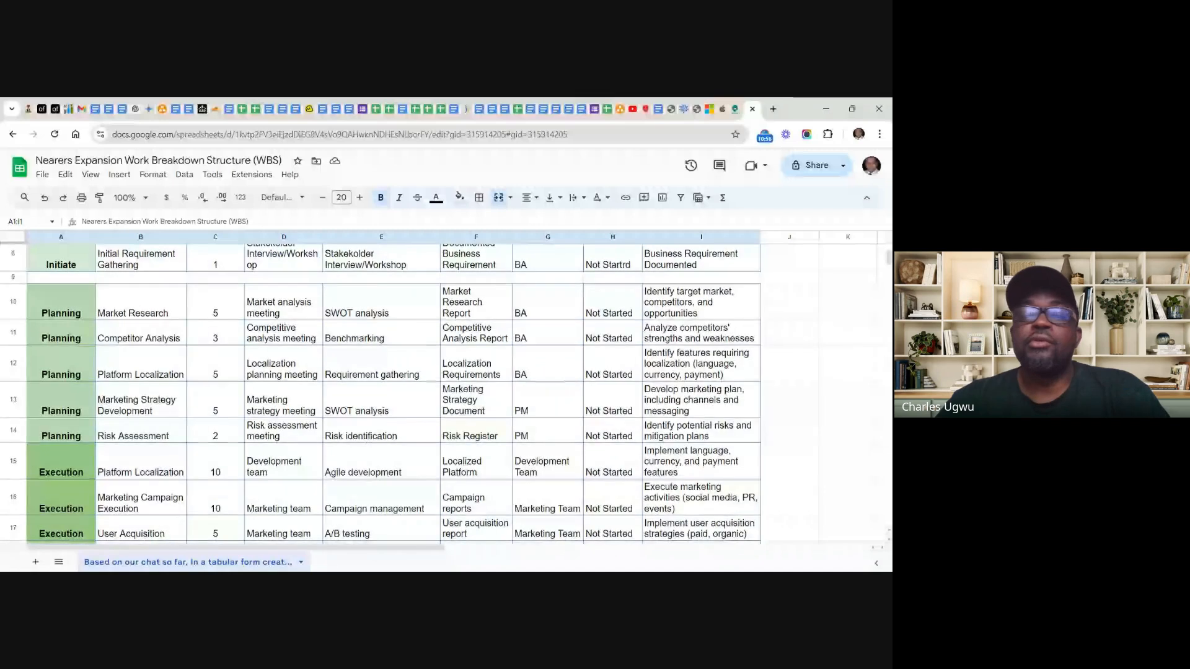
scroll(381, 394, down, 2)
scroll(381, 393, down, 3)
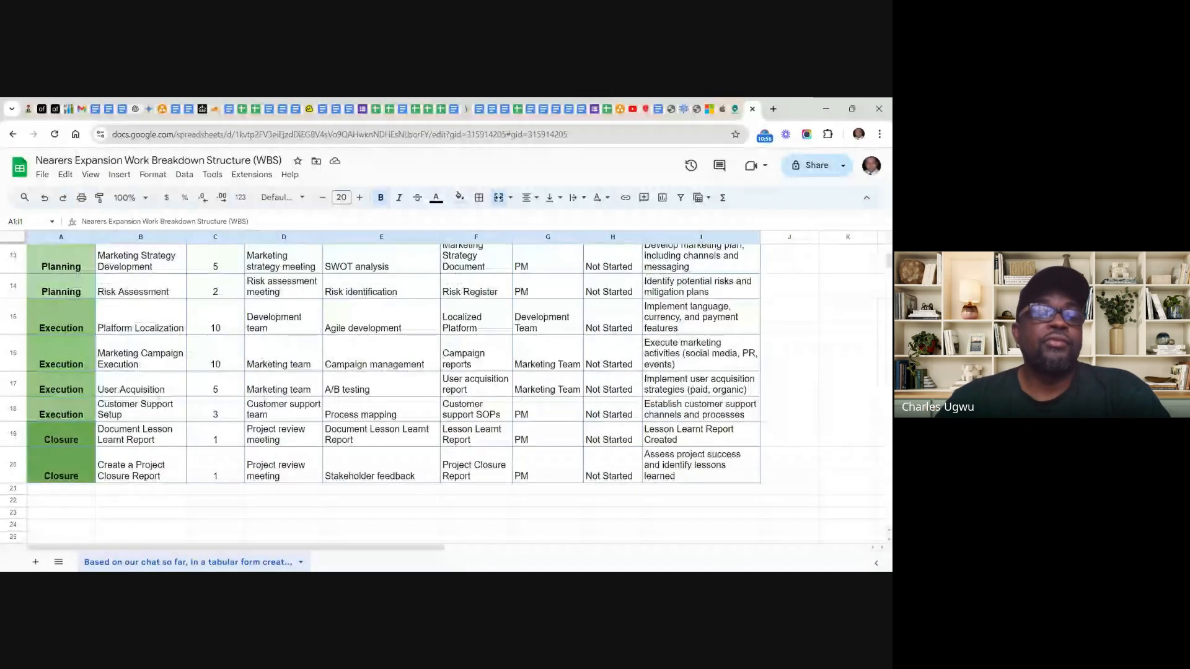
scroll(381, 393, up, 4)
scroll(381, 393, up, 1)
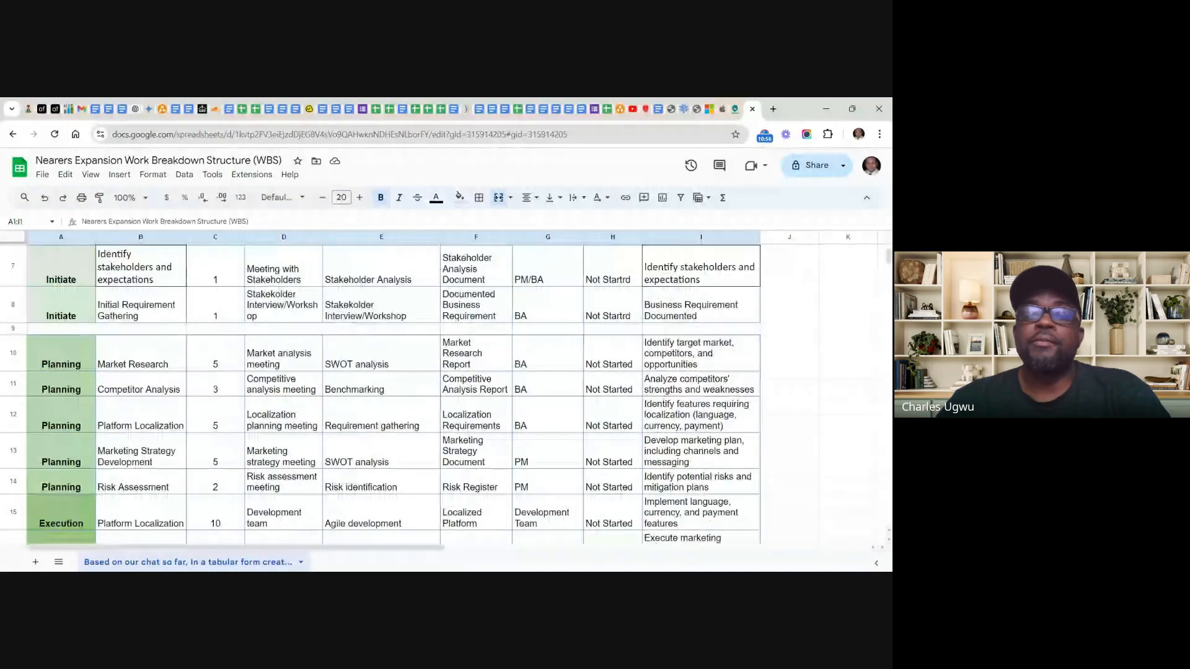
scroll(381, 394, up, 5)
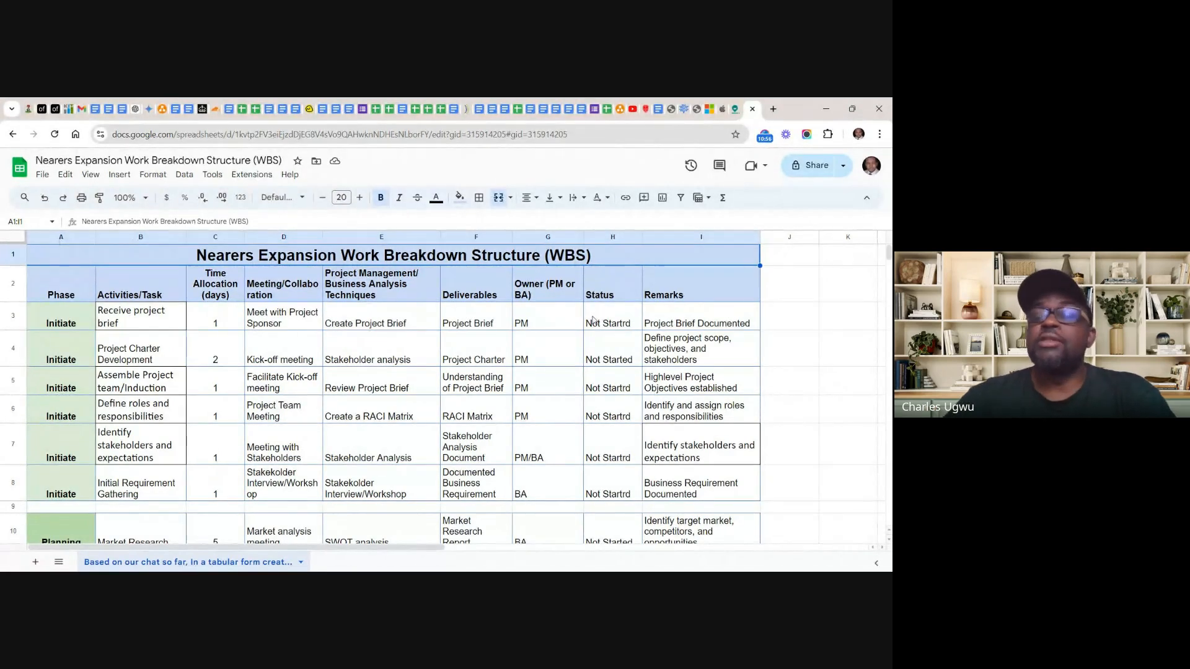
click(789, 381)
scroll(789, 381, down, 1)
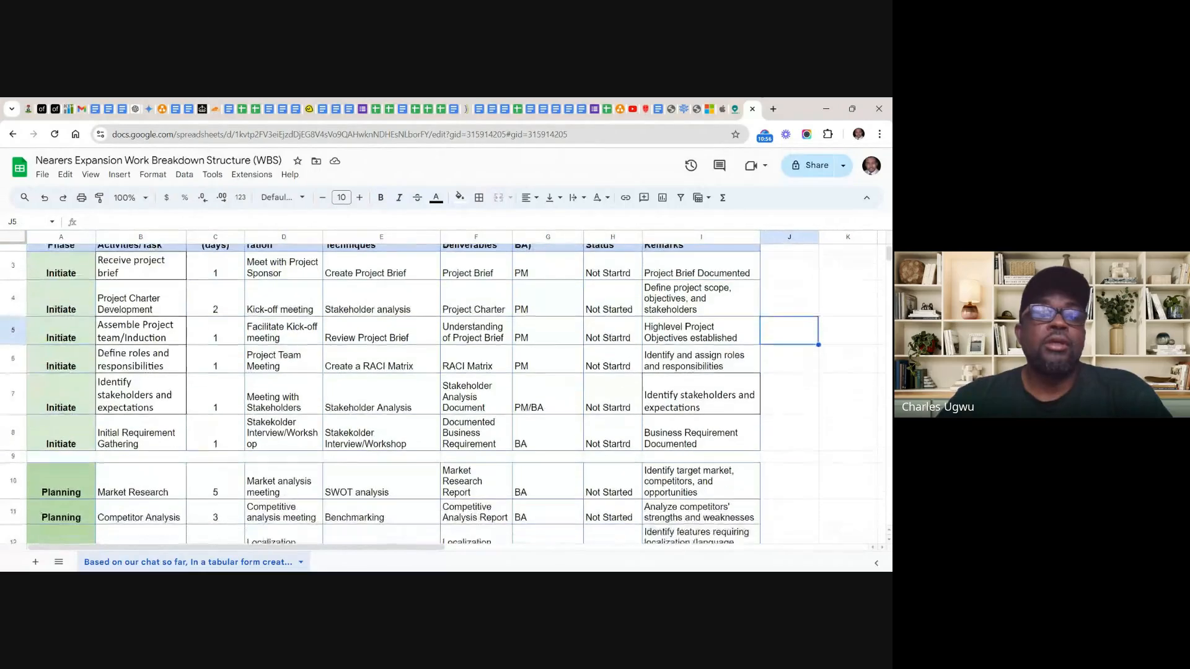
scroll(789, 381, down, 4)
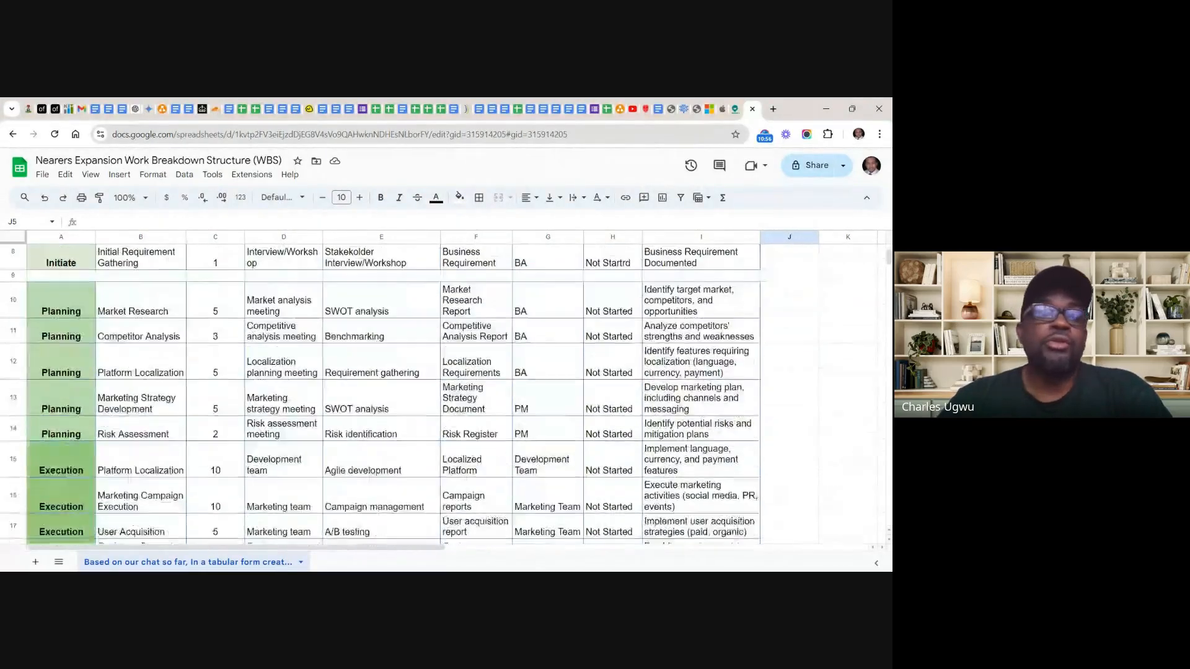
scroll(789, 382, up, 4)
scroll(410, 391, up, 2)
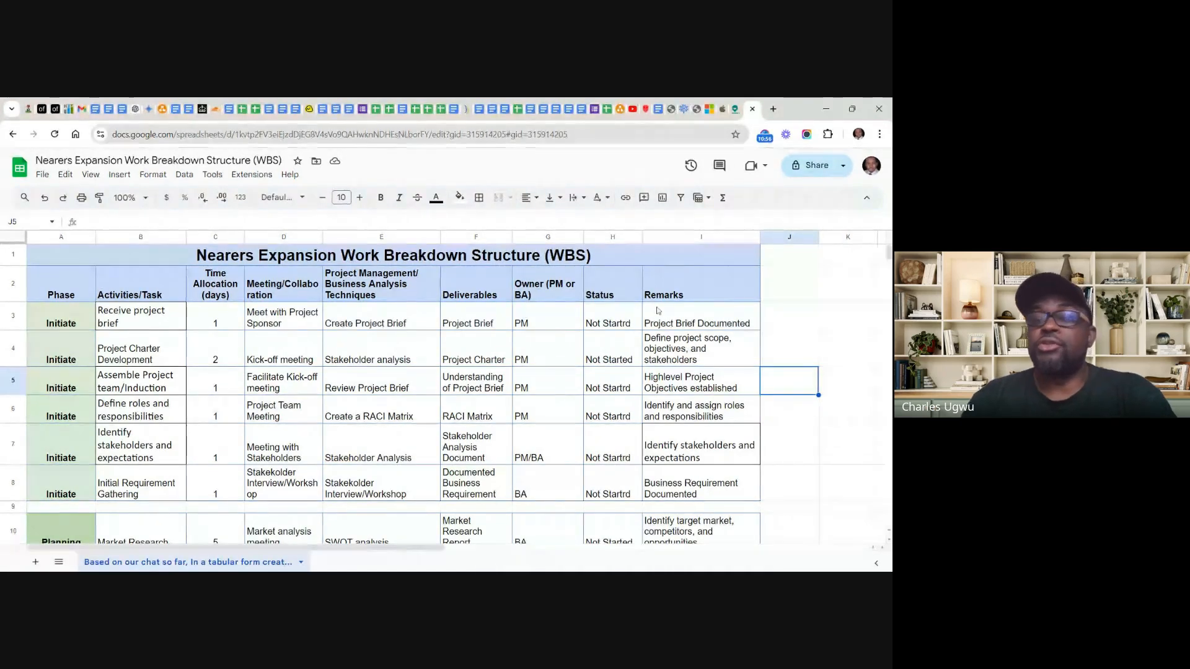
scroll(659, 311, down, 1)
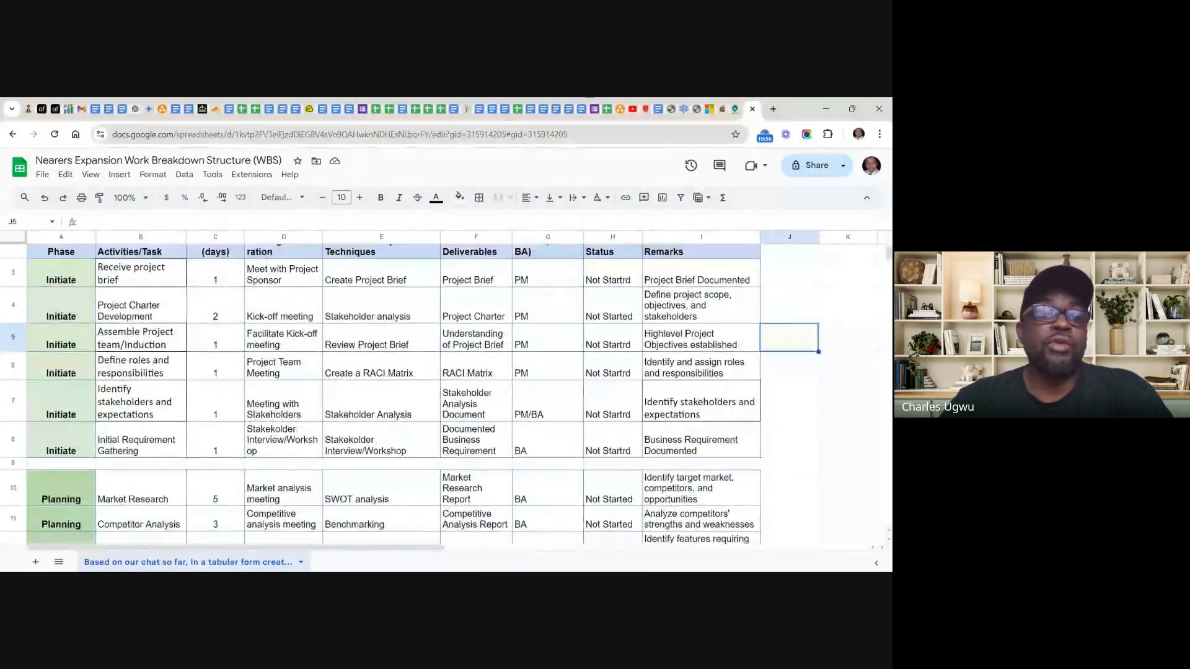
scroll(659, 311, up, 1)
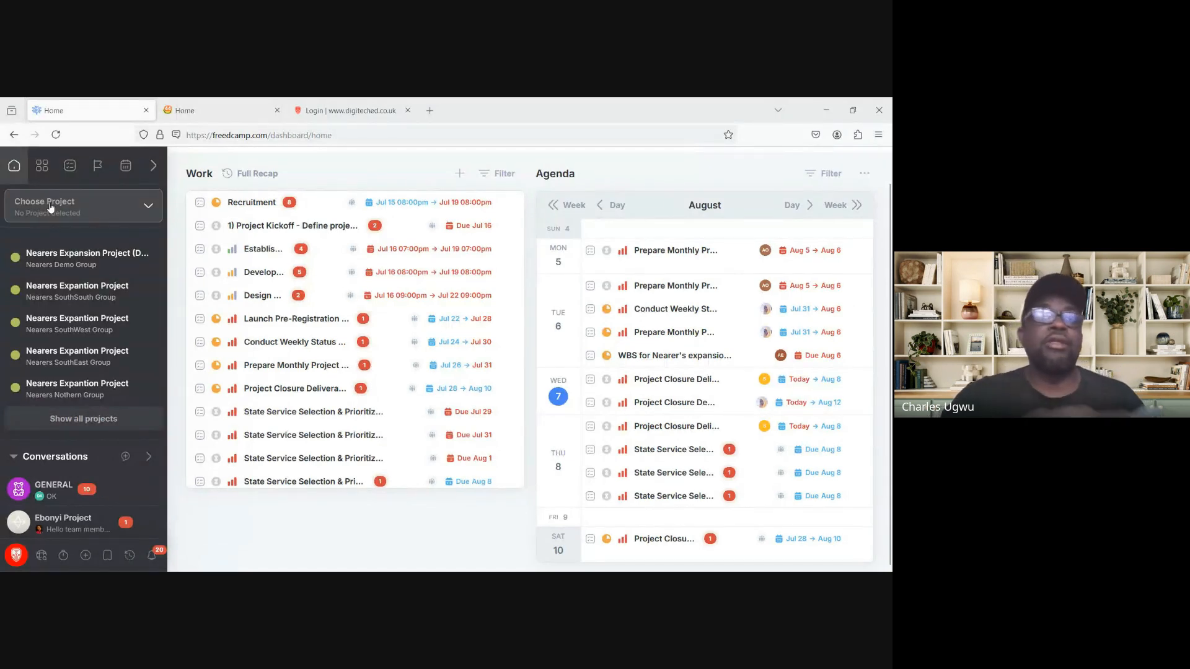
Step: In Freedcamp, view the Projects board and look through the Nearers and GoCaboo project groups
scroll(529, 359, up, 1)
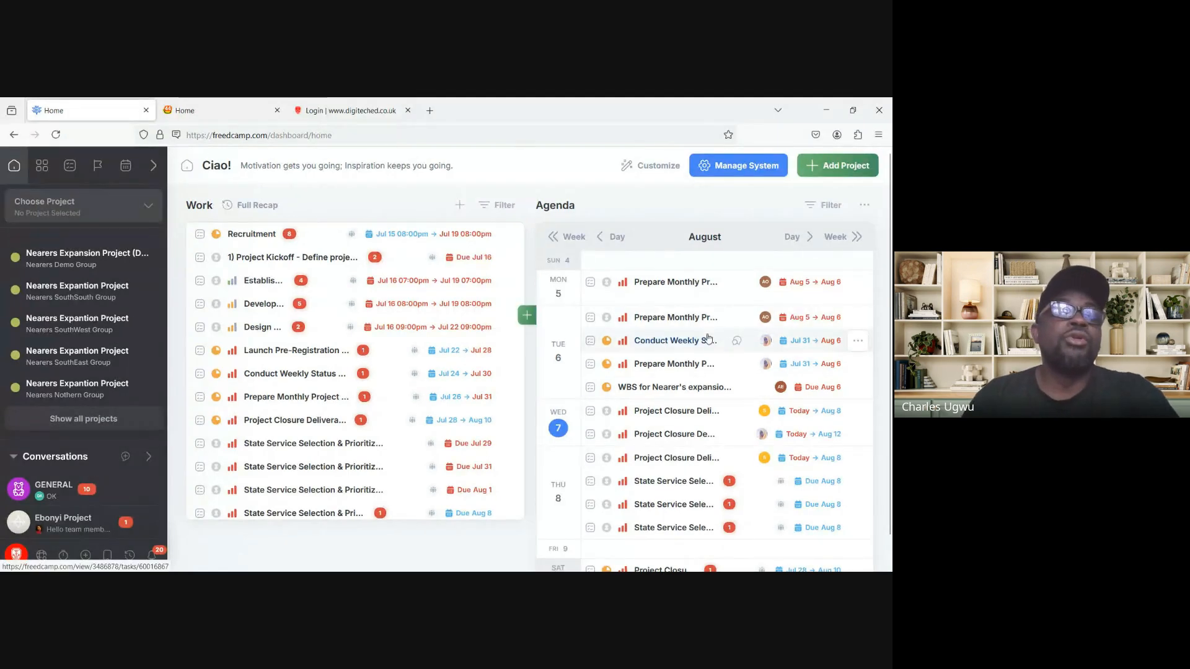
click(40, 168)
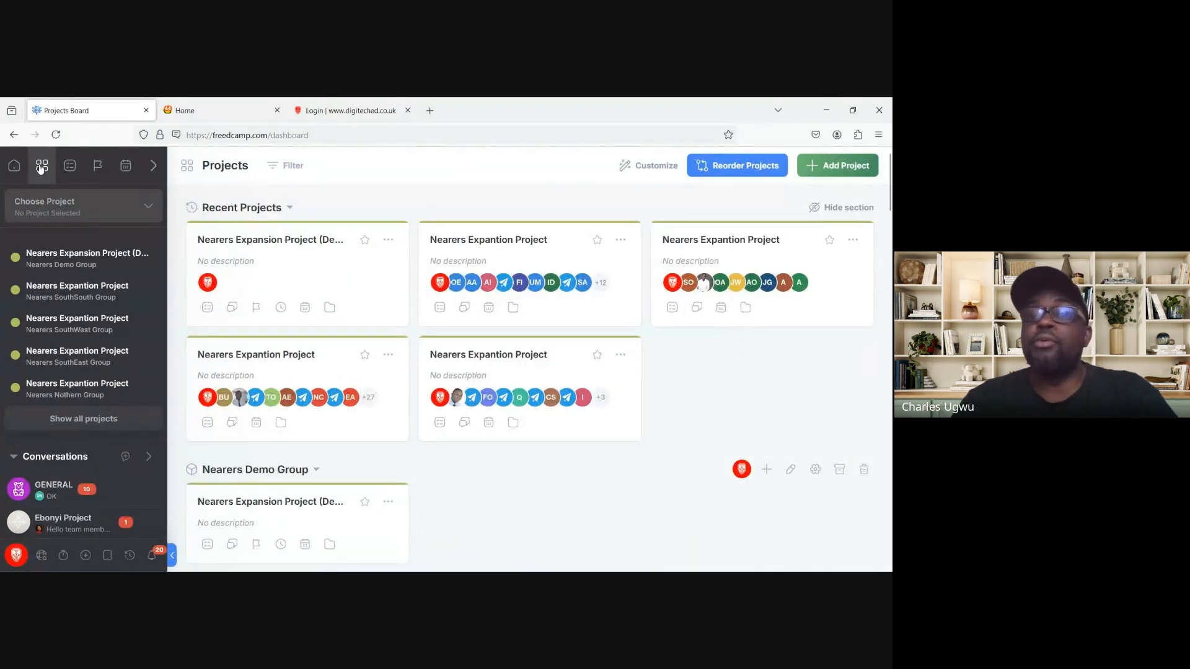
scroll(531, 360, down, 5)
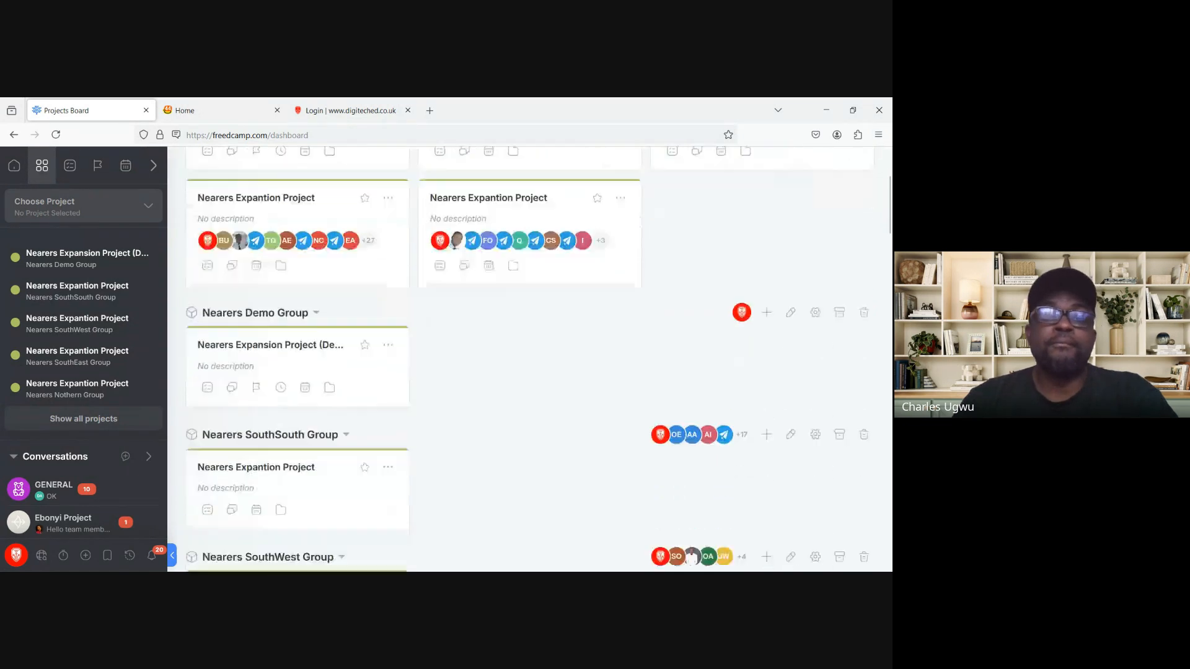
scroll(532, 359, down, 7)
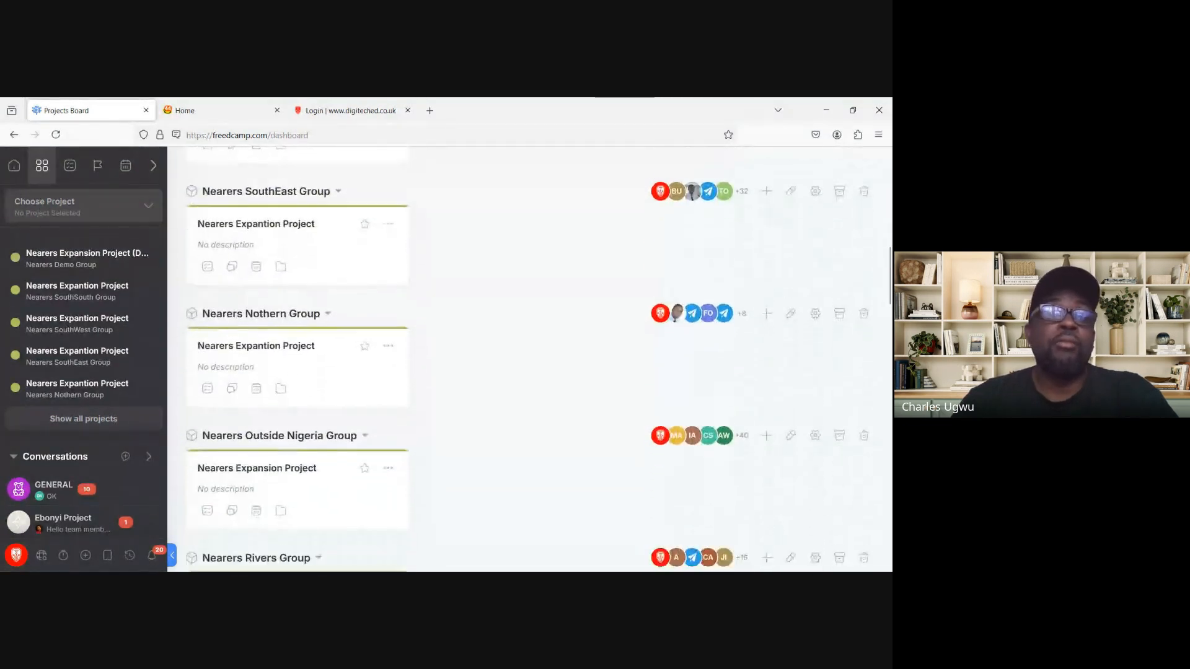
scroll(532, 360, down, 7)
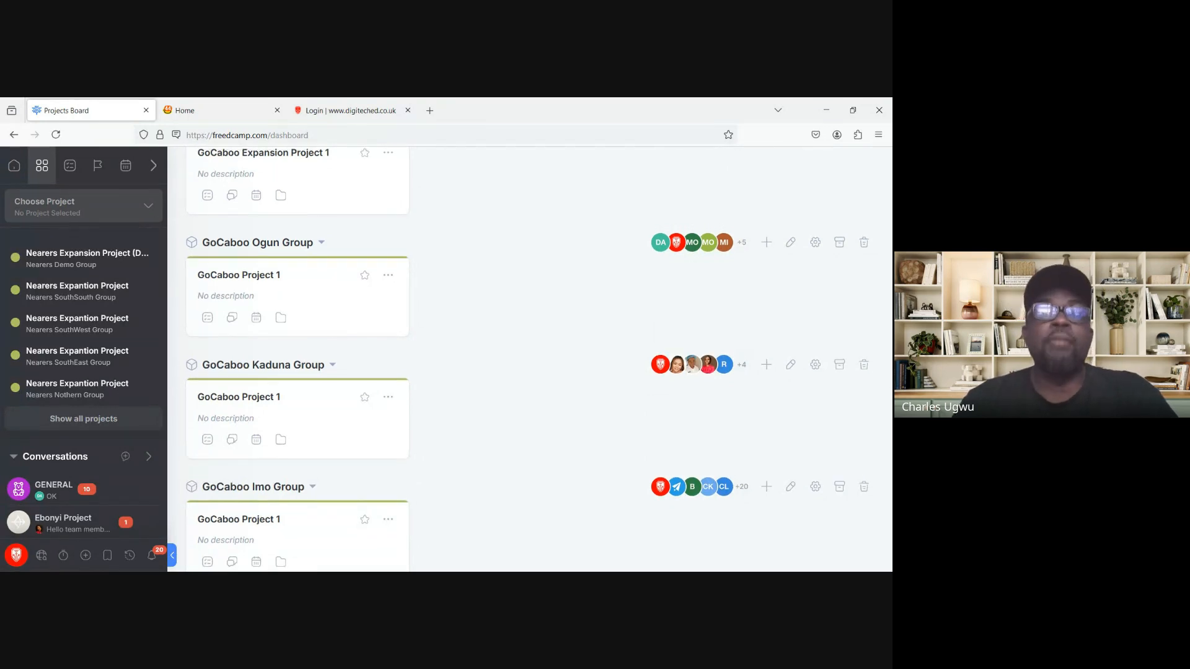
scroll(532, 359, up, 15)
scroll(532, 359, up, 6)
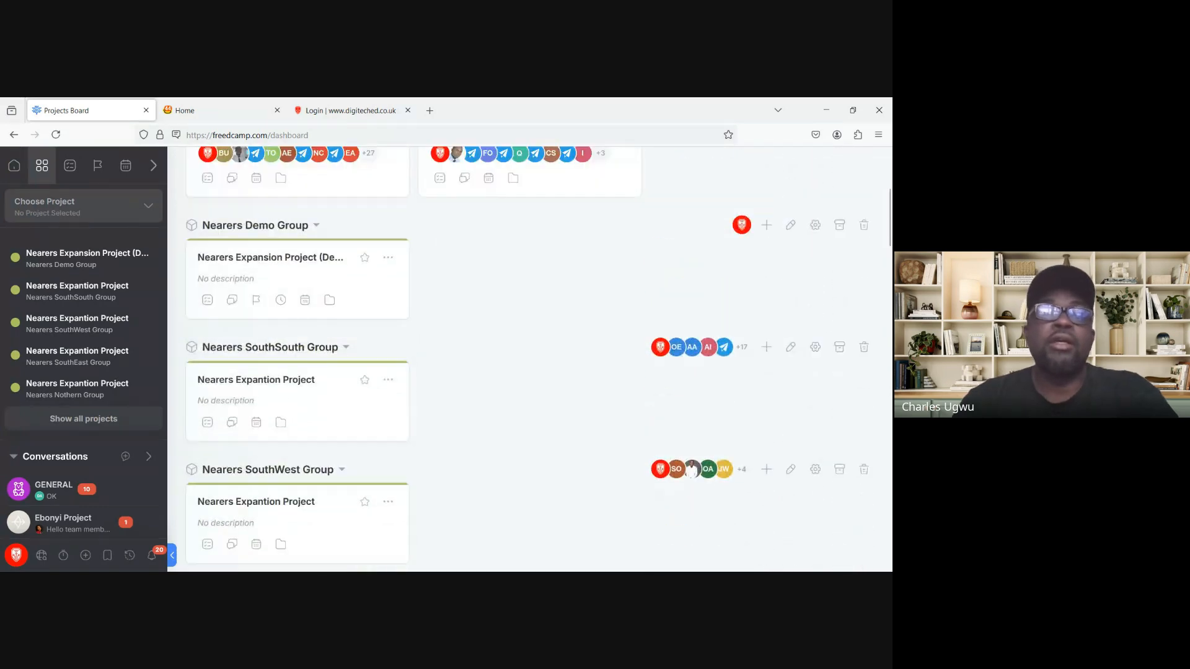
scroll(532, 360, down, 3)
scroll(532, 359, down, 3)
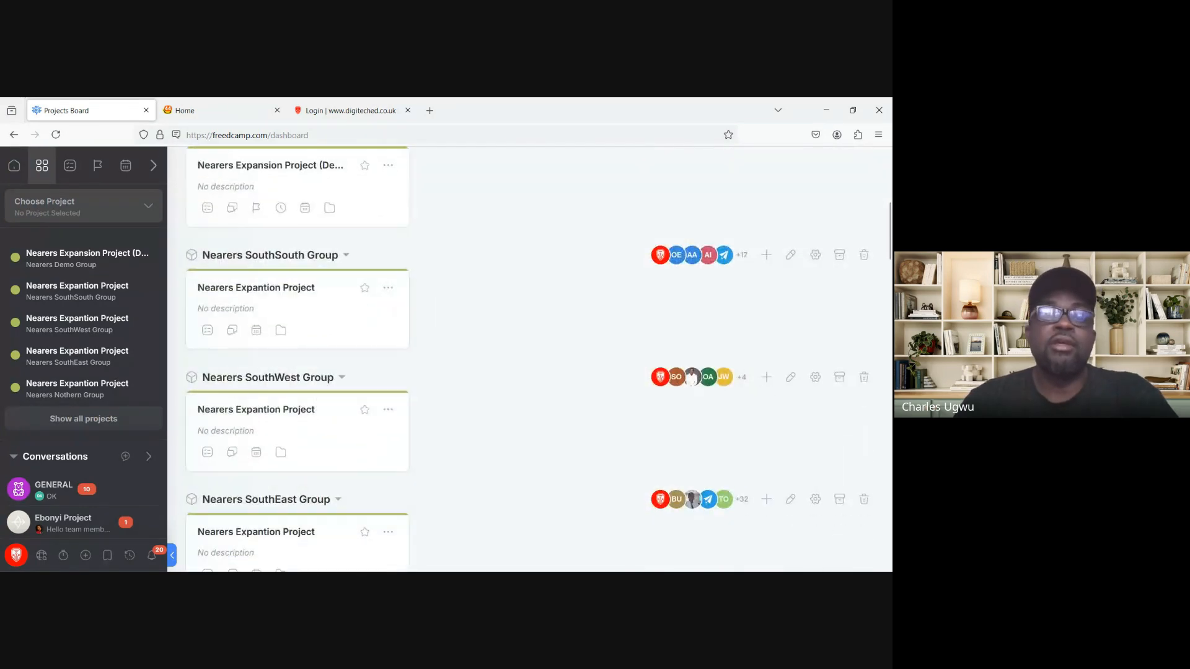
scroll(532, 359, up, 2)
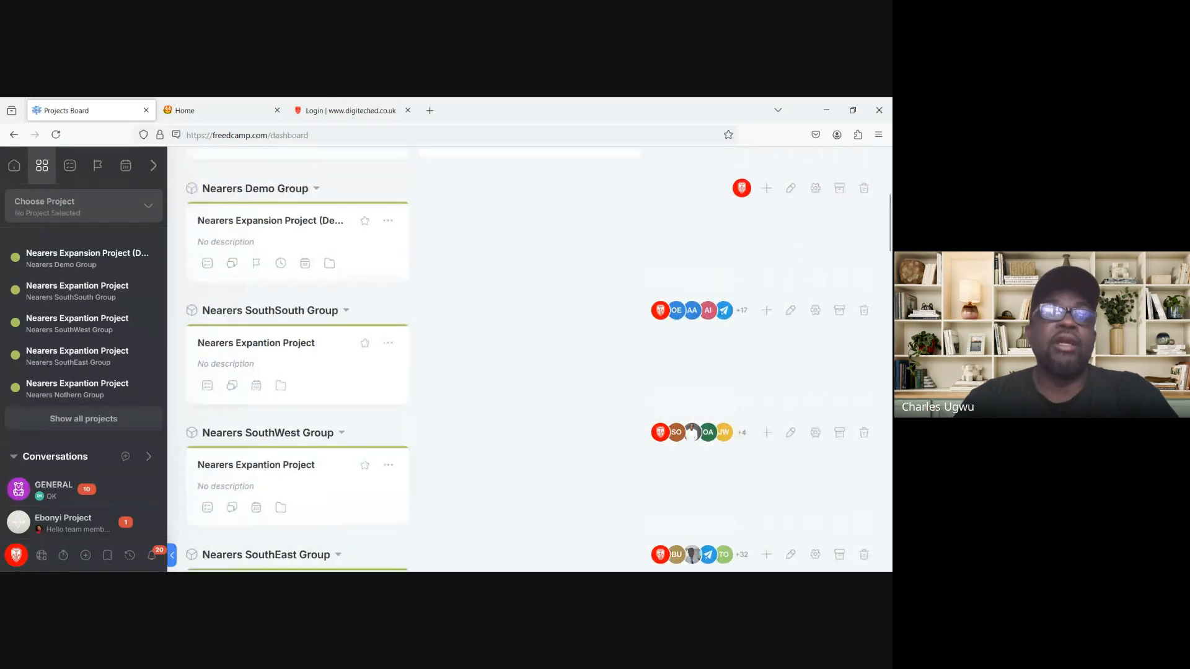
scroll(532, 359, down, 8)
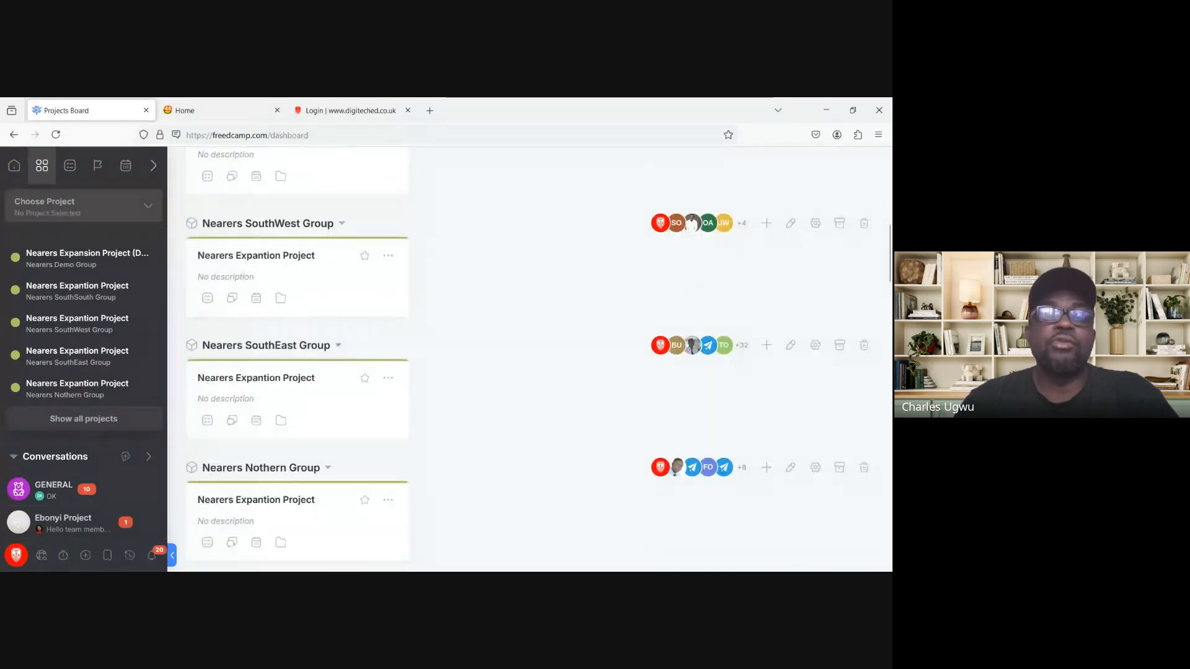
scroll(532, 360, up, 13)
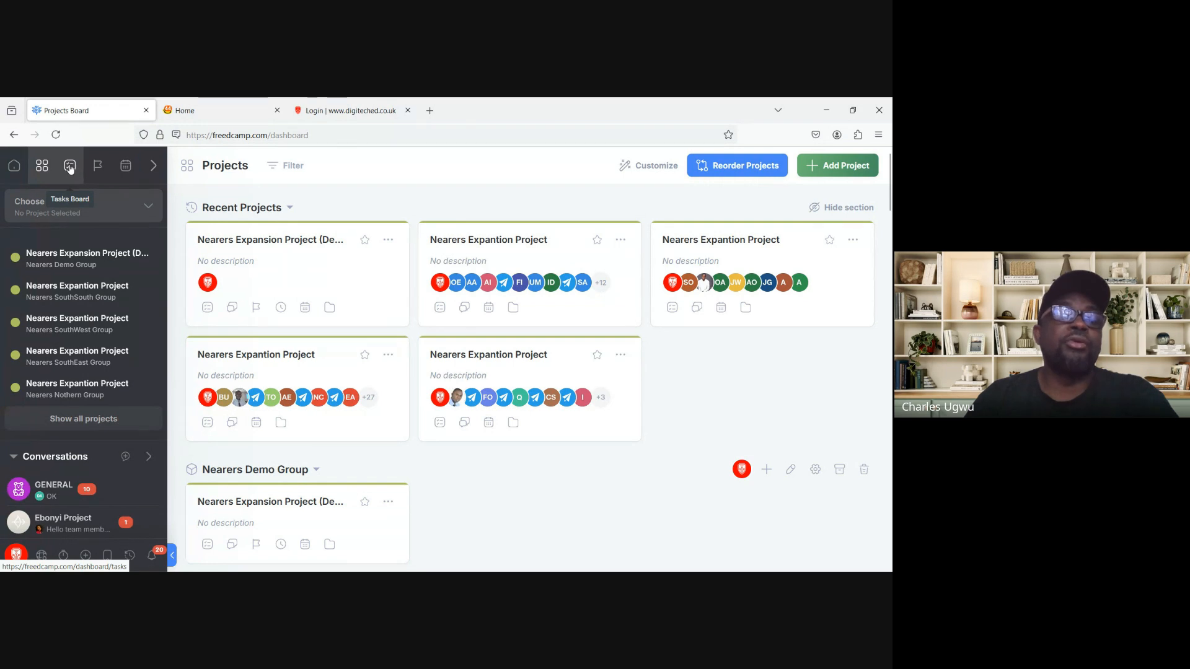
Step: View the Tasks and Milestones boards for all projects, and look through the August 2024 calendar
click(70, 168)
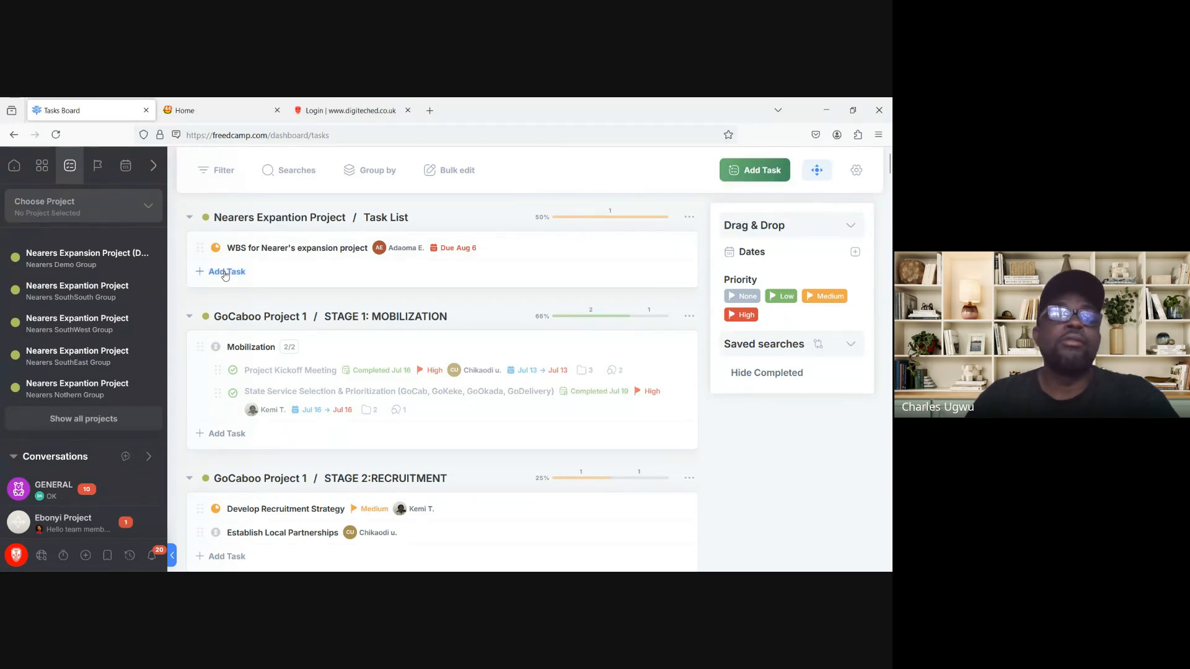
click(97, 172)
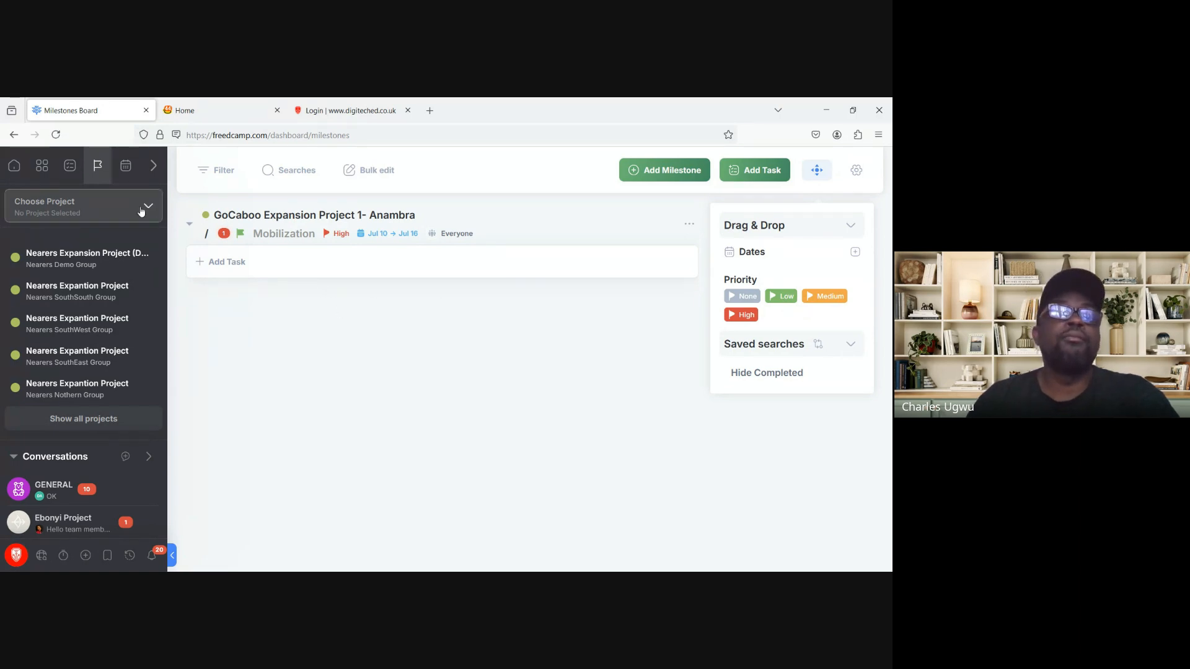
click(126, 167)
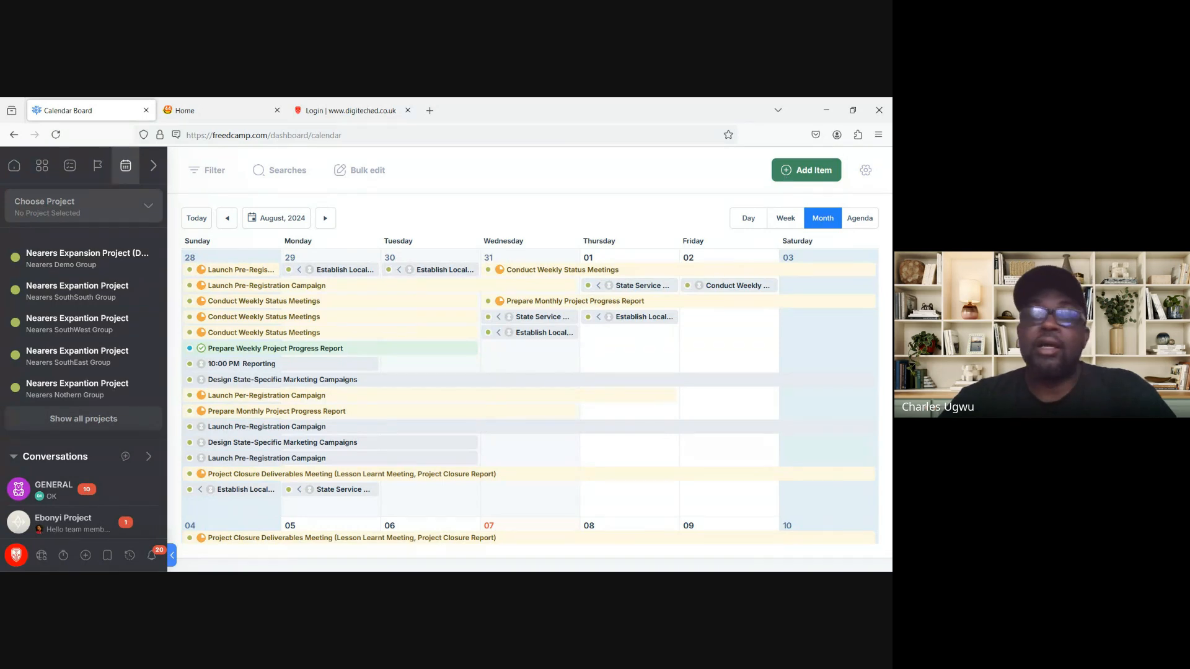
scroll(529, 397, down, 5)
scroll(528, 396, up, 5)
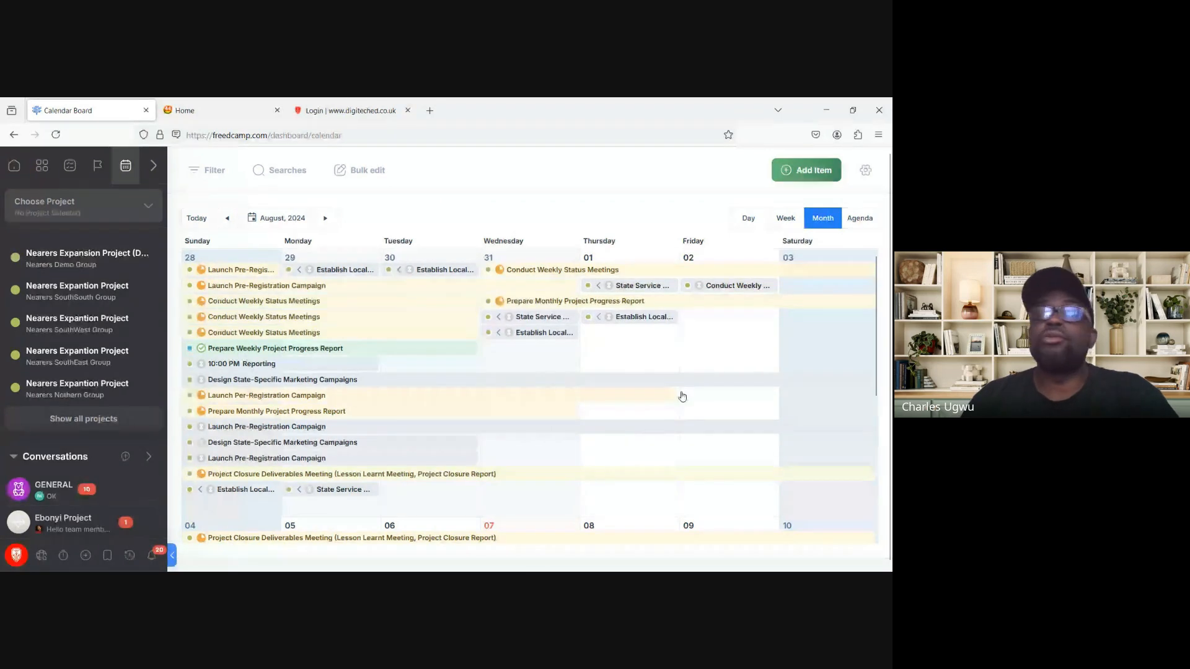
Step: View the Time board and the Widgets board
mouse_move(140, 296)
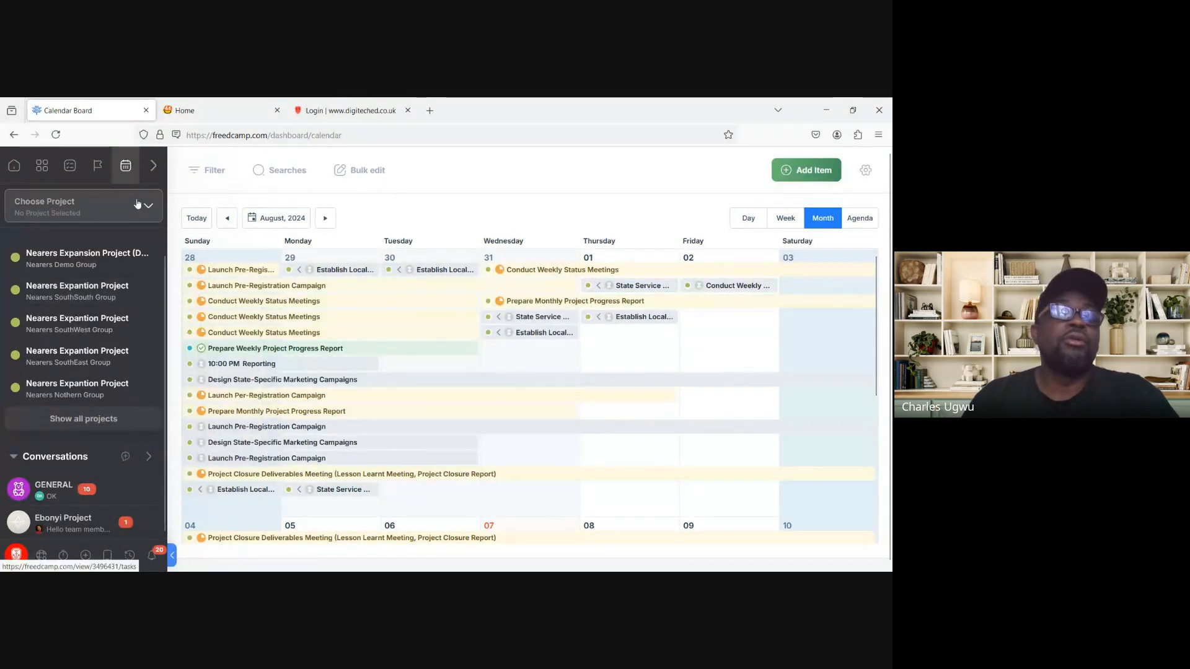
click(155, 165)
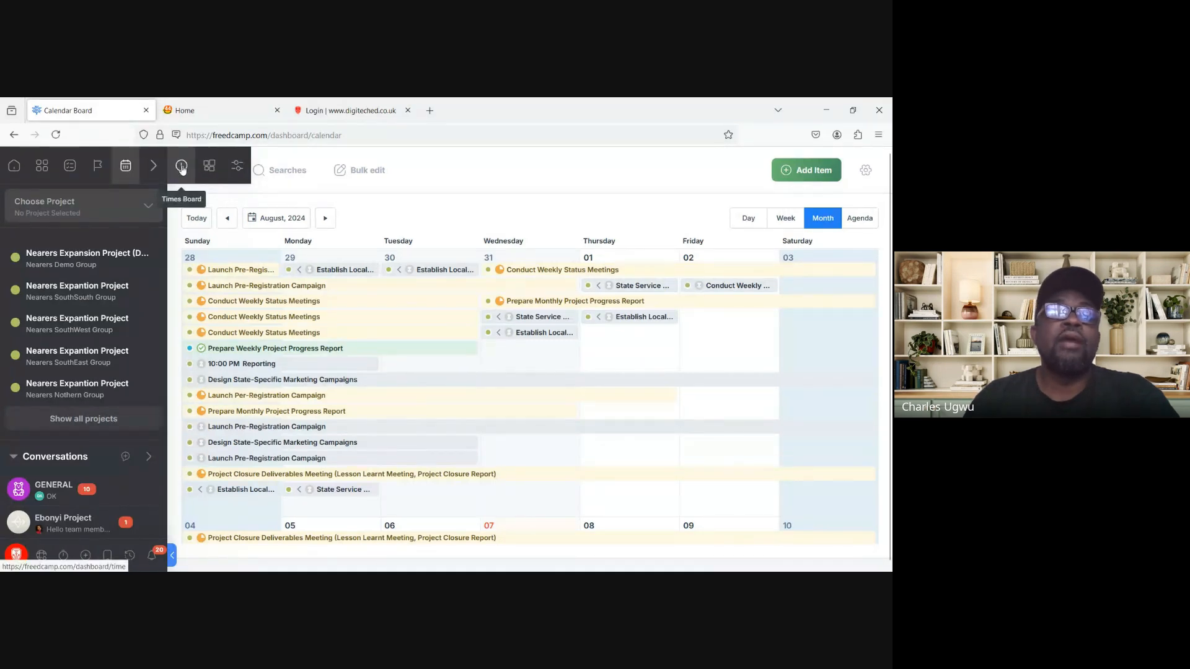
click(182, 167)
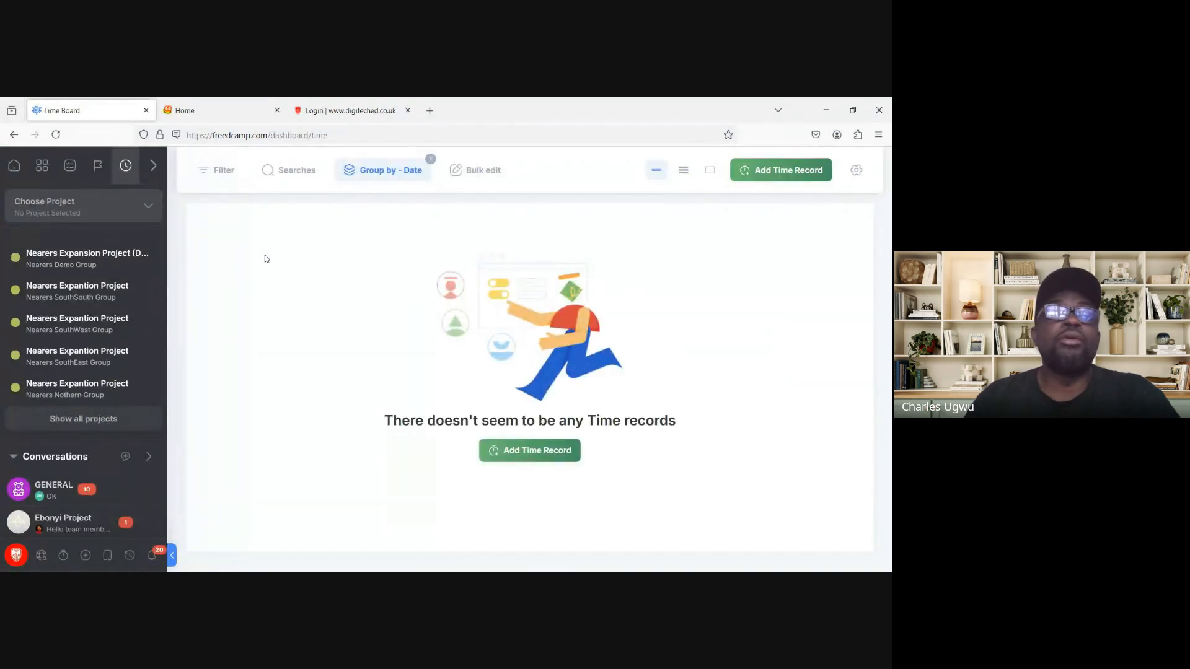
click(155, 166)
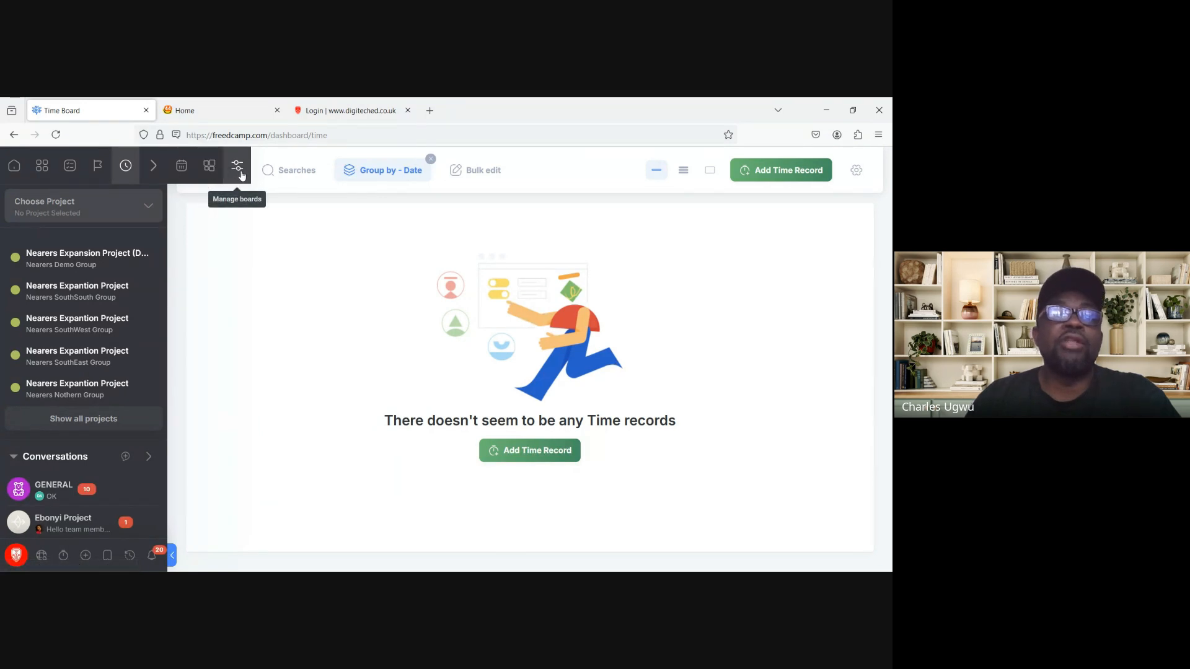
click(209, 167)
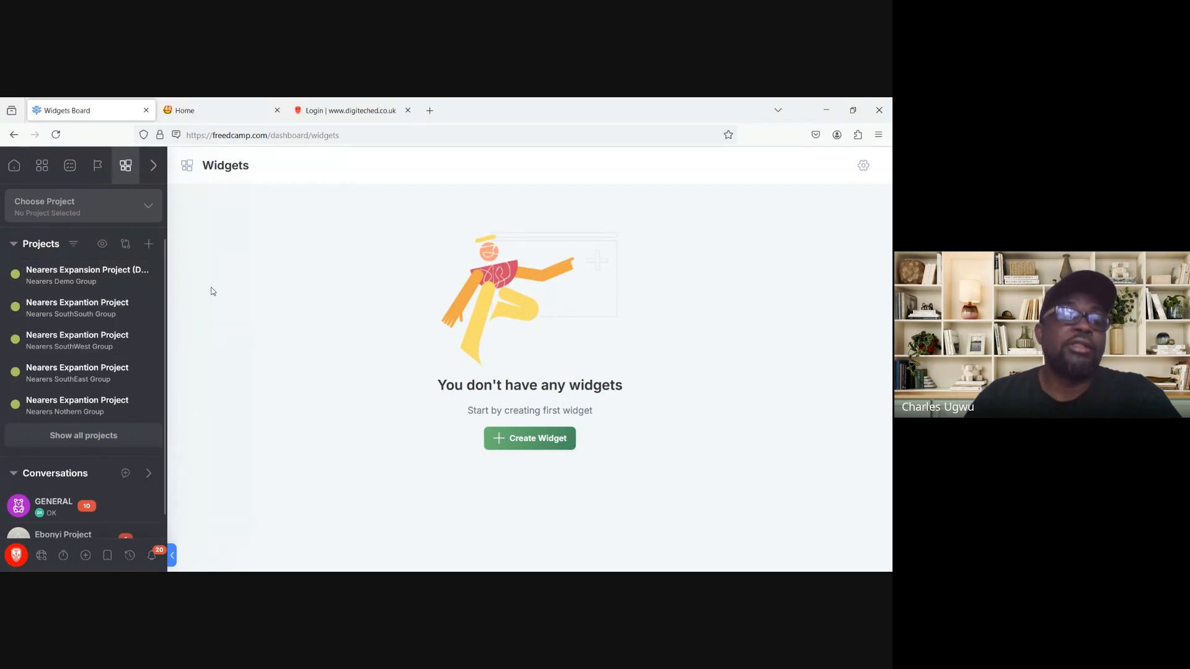
Step: Return to the Home dashboard and look over its project list and the account options
click(14, 176)
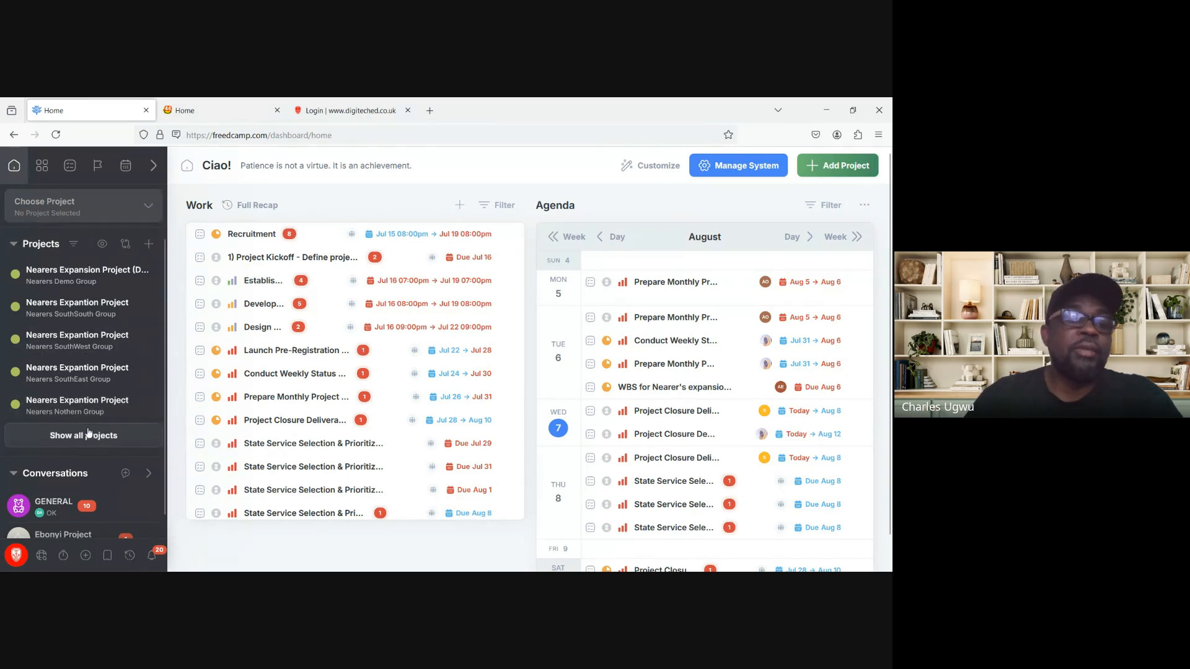
scroll(89, 433, down, 1)
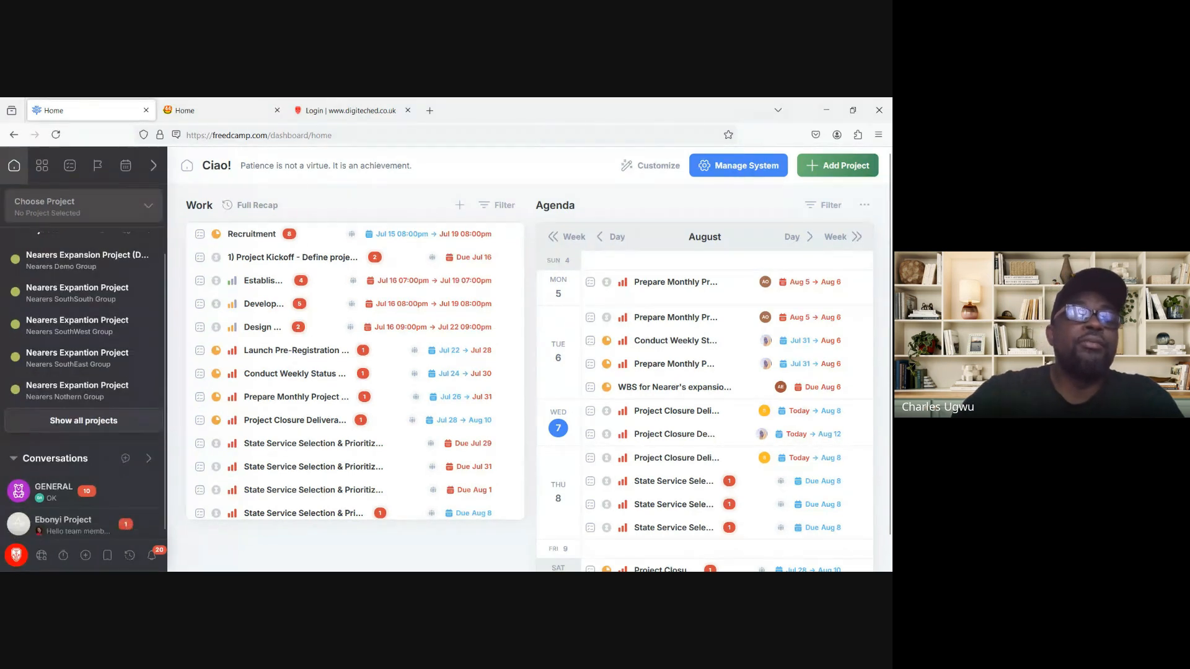
mouse_move(123, 389)
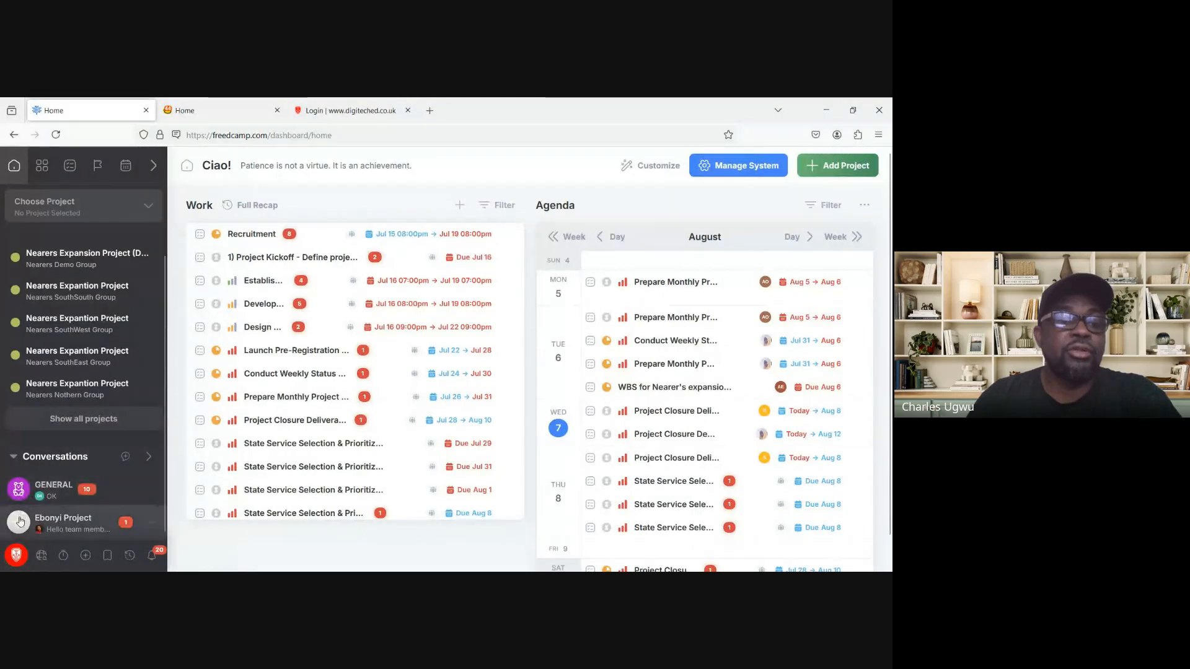
click(18, 556)
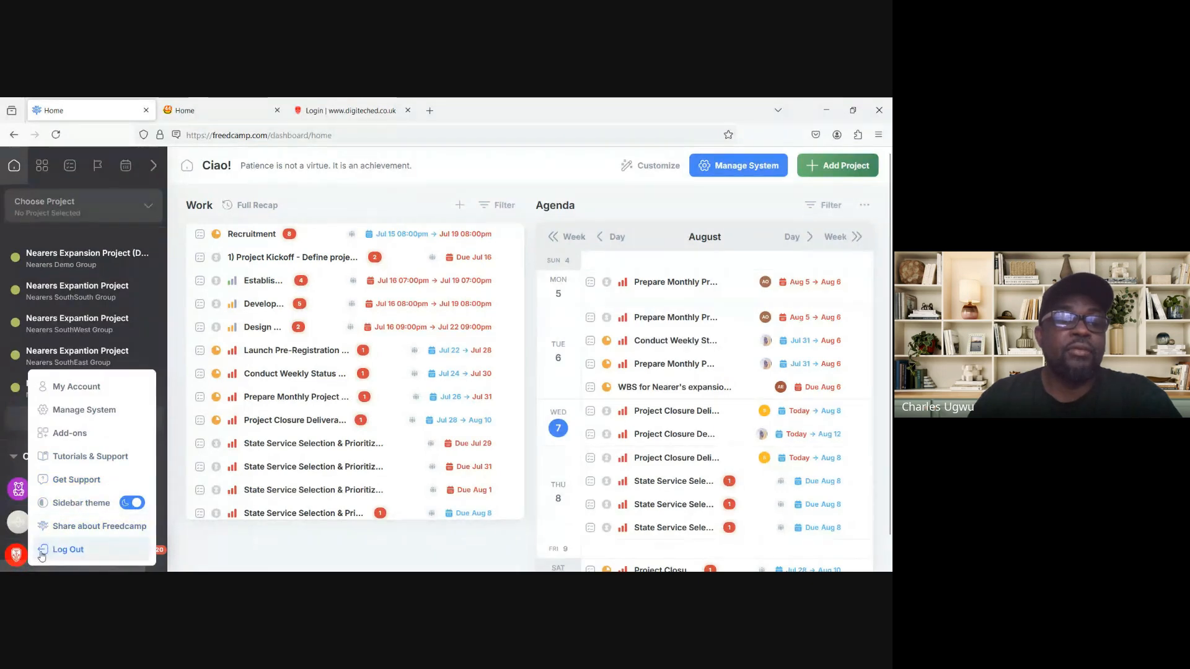
click(220, 534)
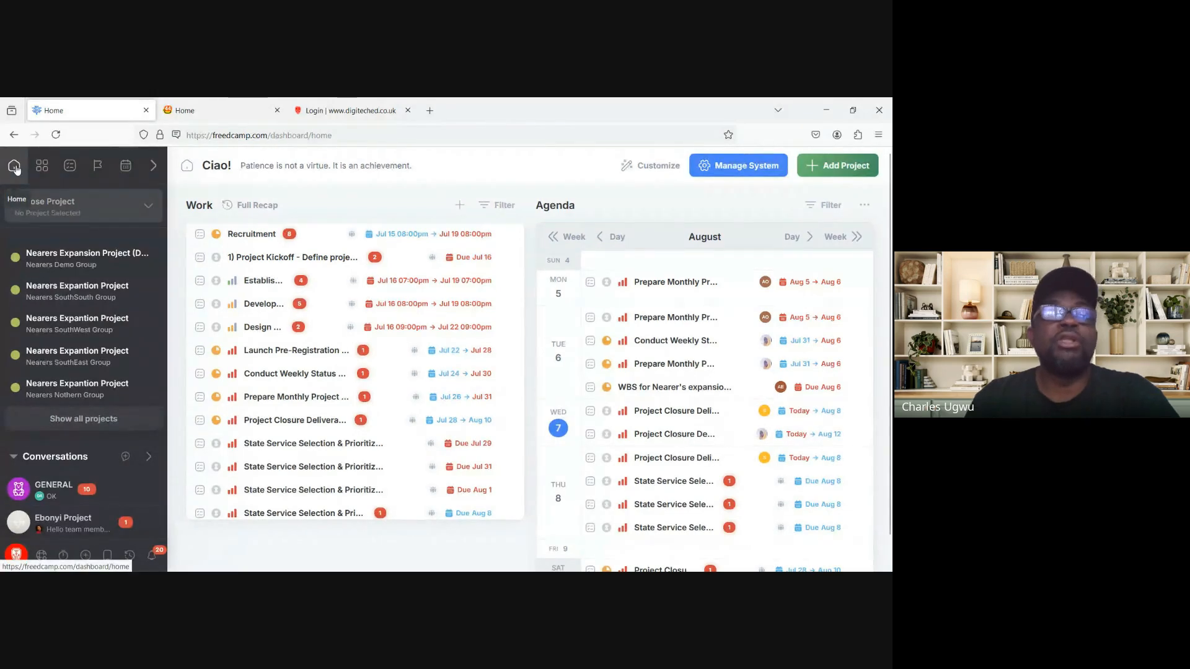
Step: Open the system management page with its groups and projects
click(724, 172)
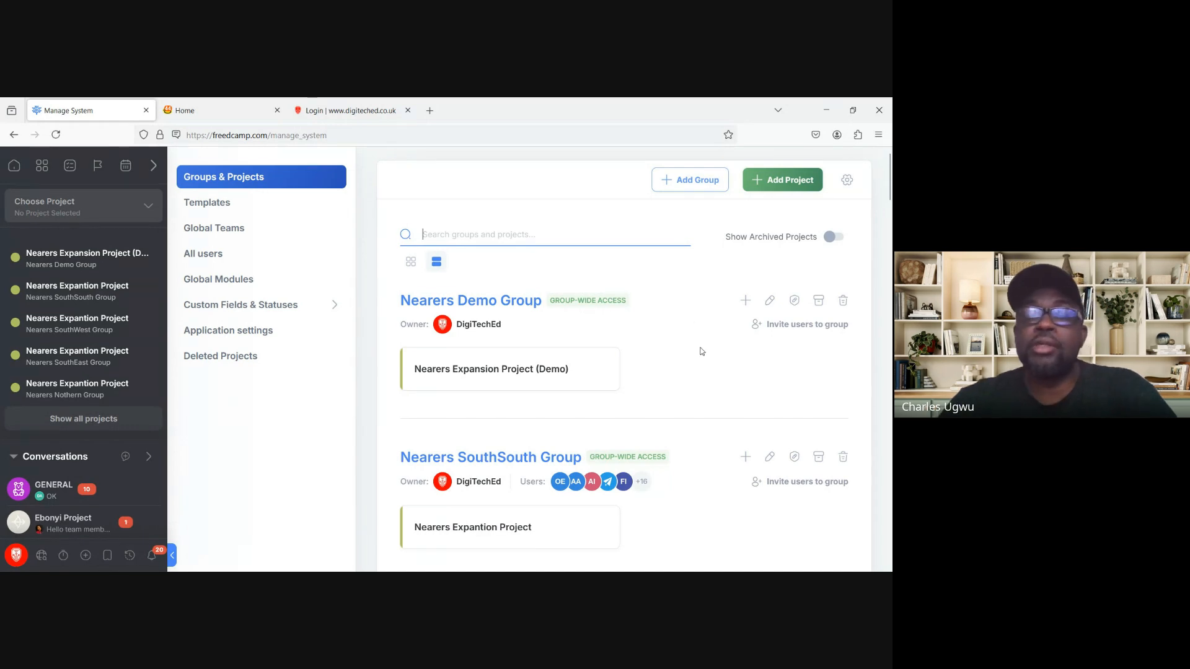
Step: Look through the groups and their projects from Nearers Demo Group down to GoCaboo Plateau Group
scroll(701, 352, down, 2)
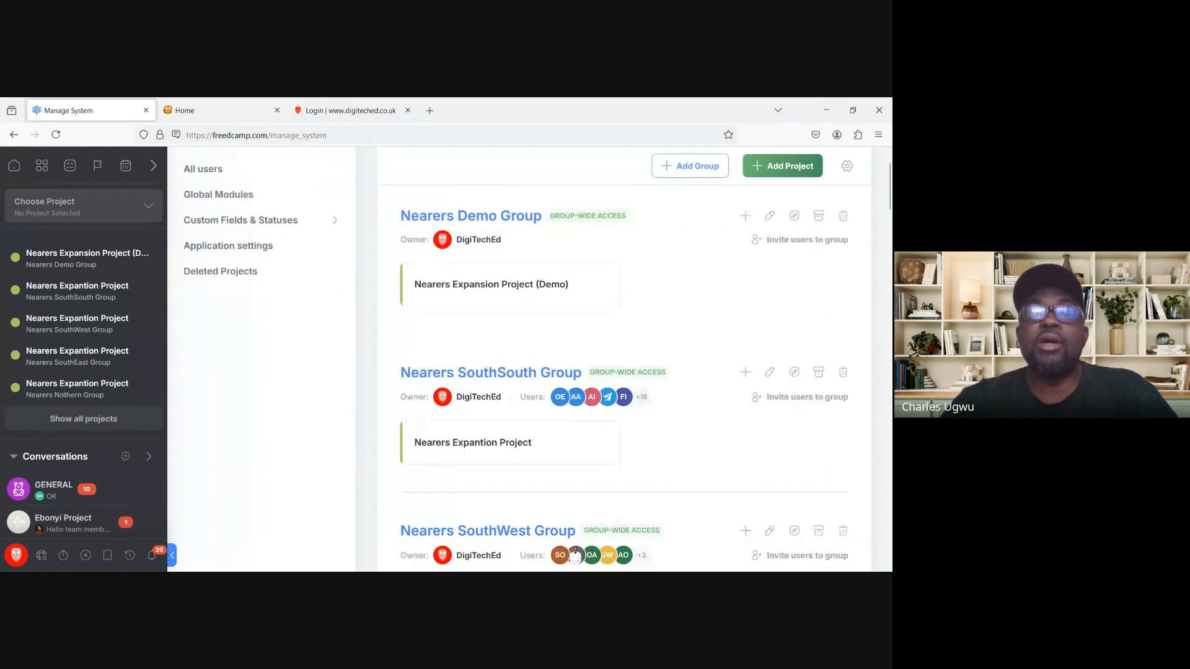
scroll(620, 359, down, 3)
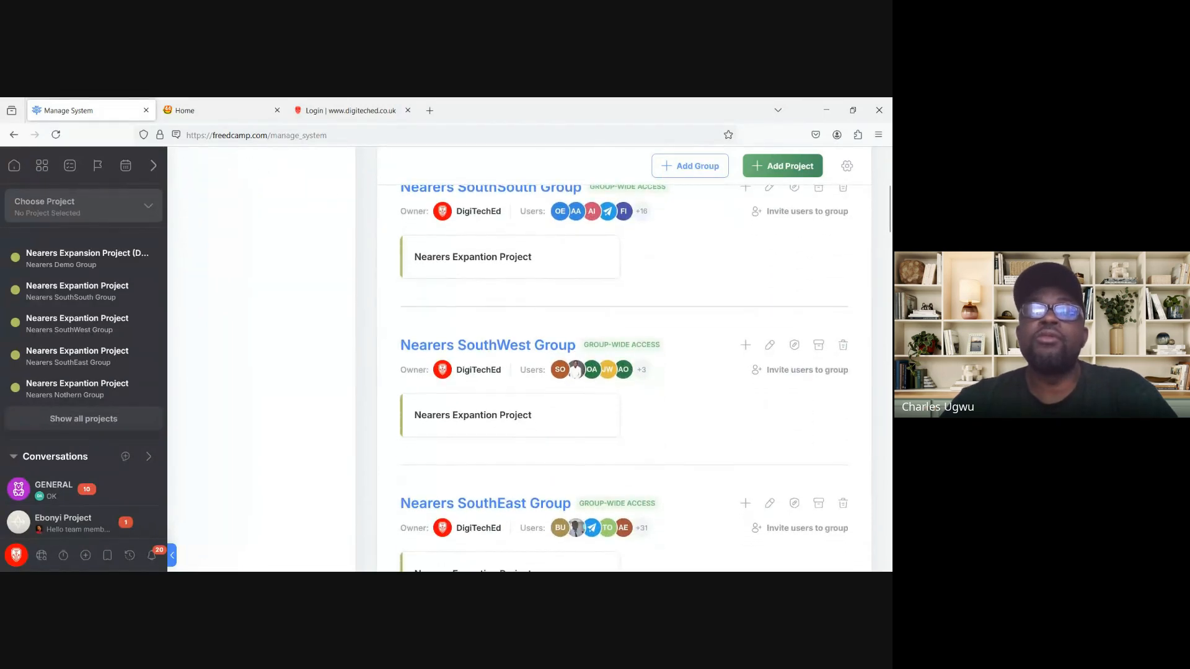
scroll(625, 378, up, 1)
scroll(625, 378, down, 1)
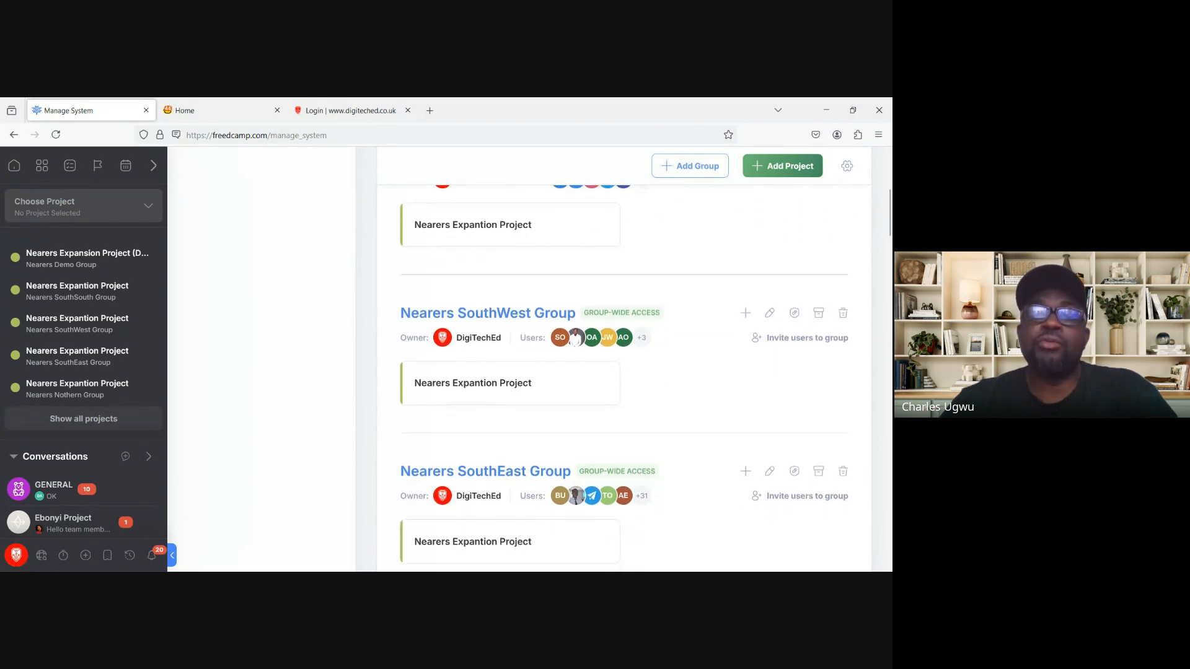
scroll(623, 378, down, 2)
scroll(624, 378, down, 1)
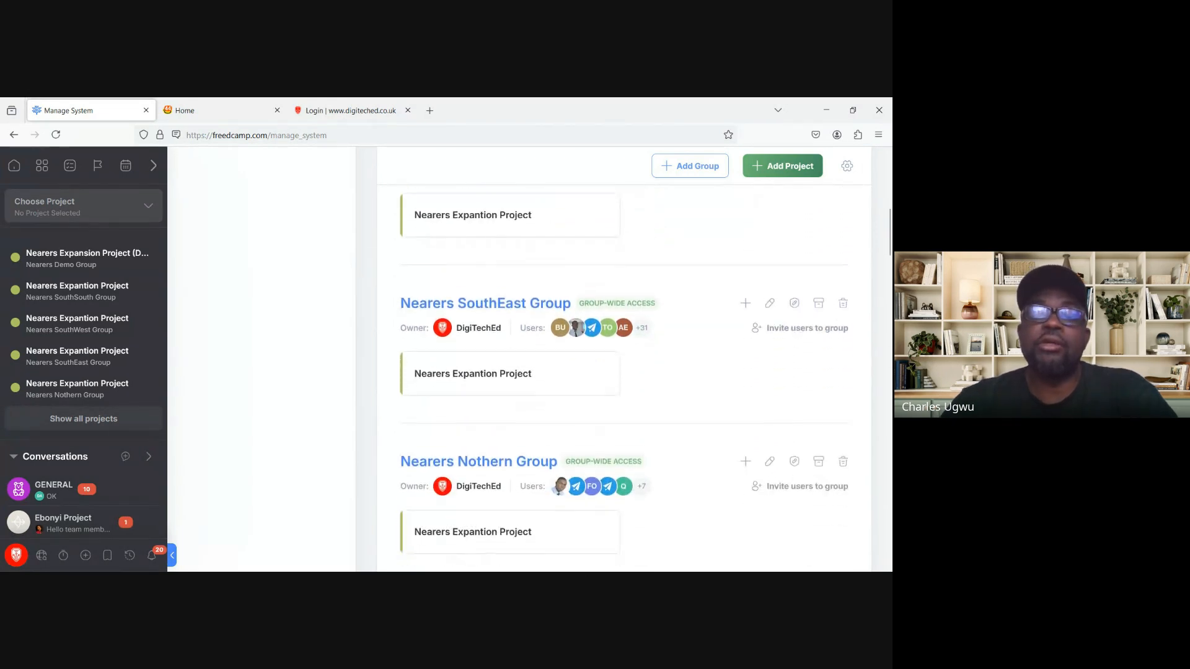
scroll(624, 378, down, 5)
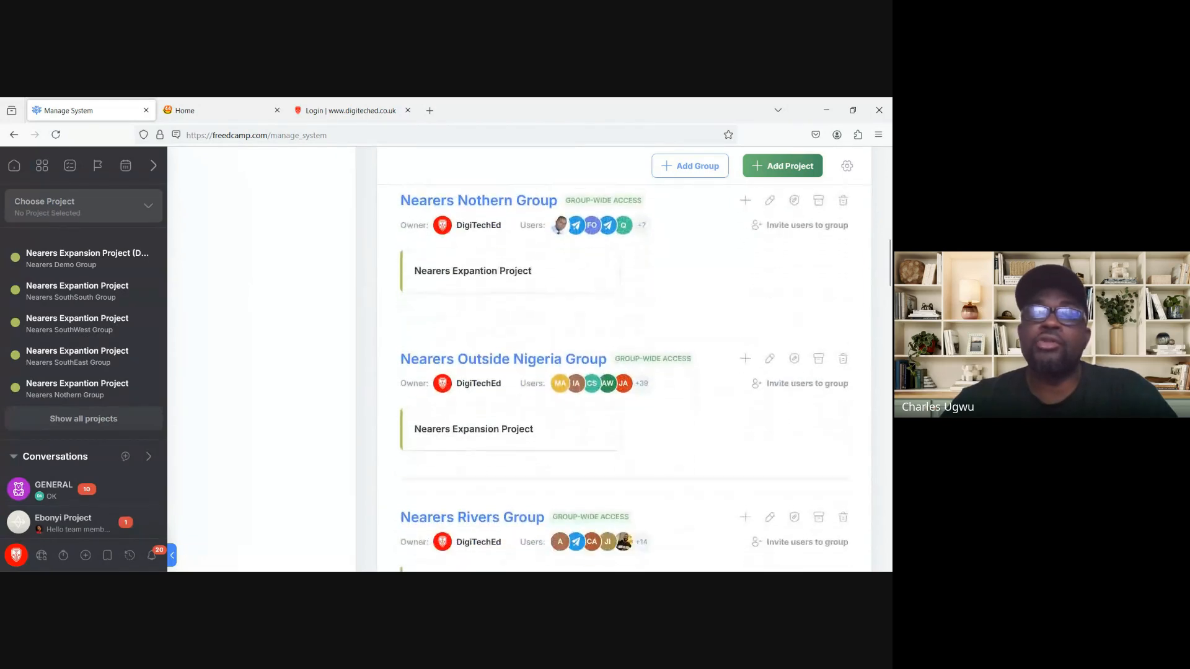
scroll(623, 378, down, 4)
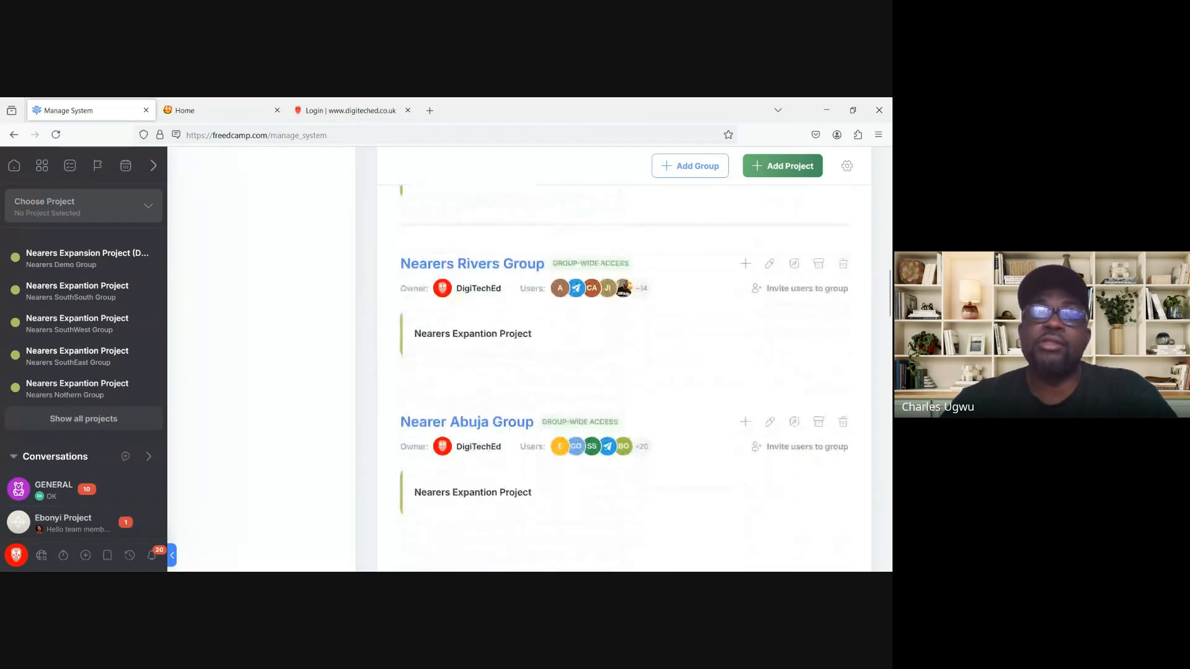
scroll(623, 377, down, 2)
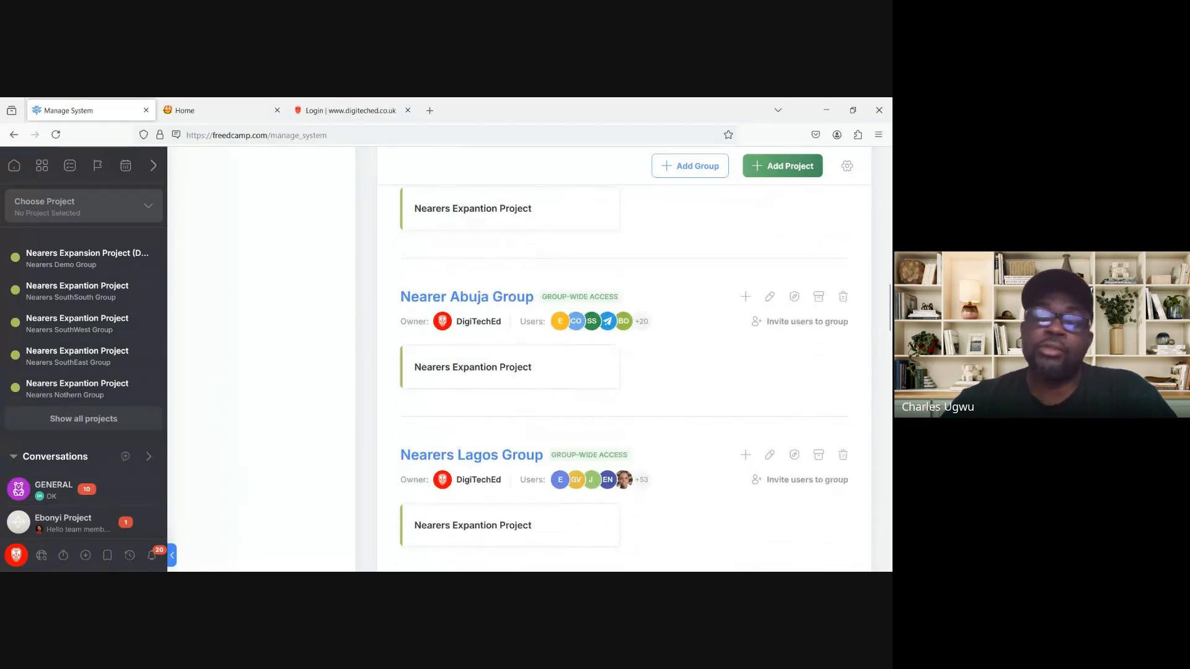
scroll(623, 378, down, 1)
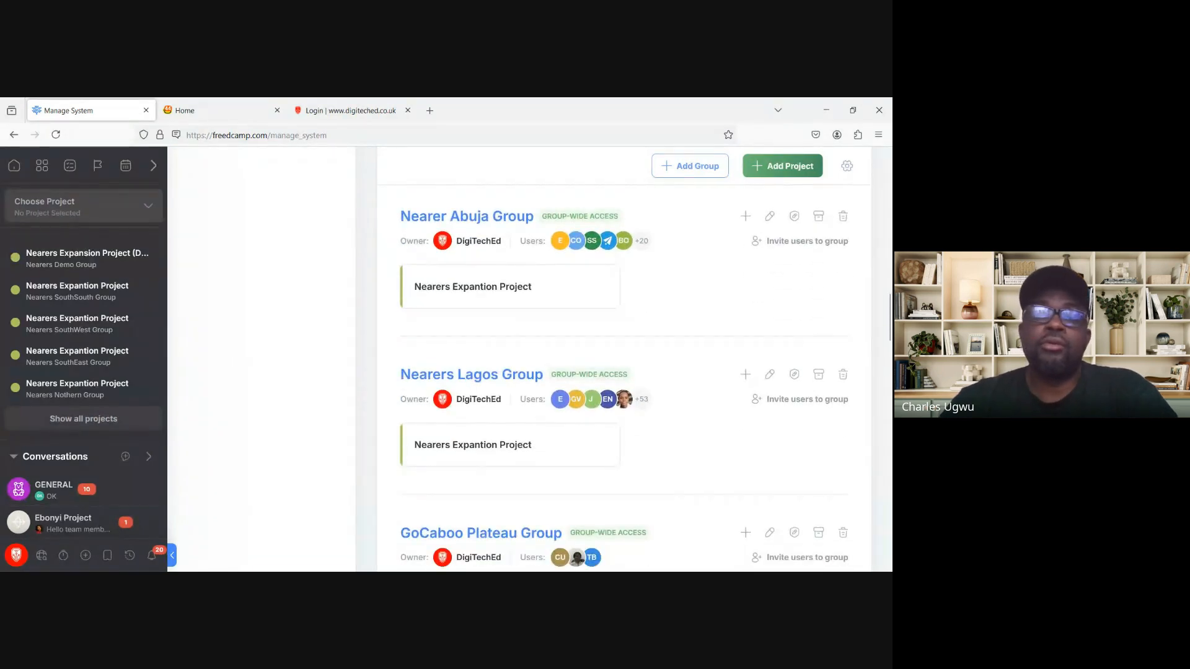
Step: Review the Abuja, Rivers, Outside Nigeria and other regional groups again, back up to Nearers Demo Group
scroll(624, 377, up, 1)
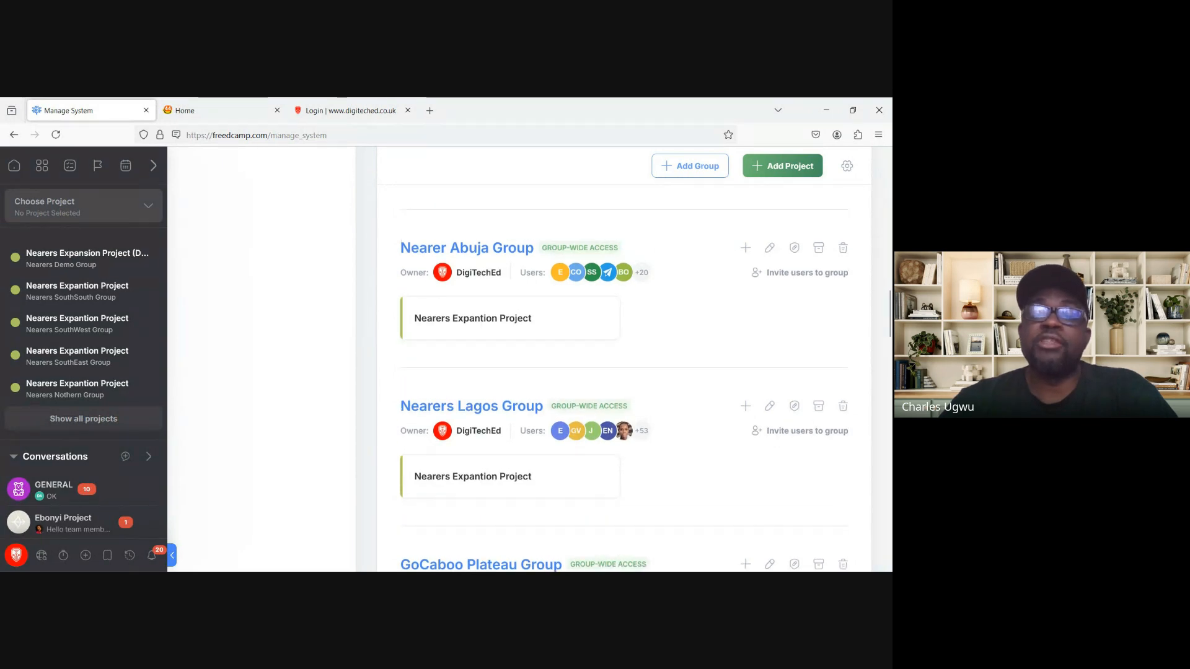
scroll(624, 378, up, 1)
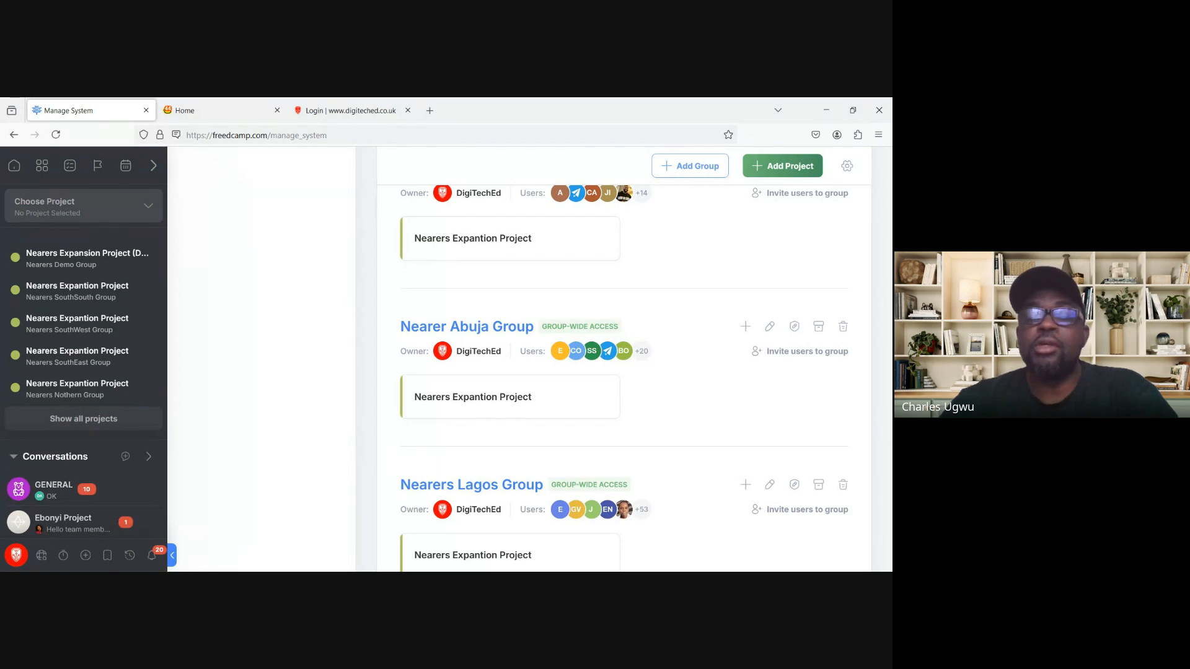
scroll(625, 378, up, 1)
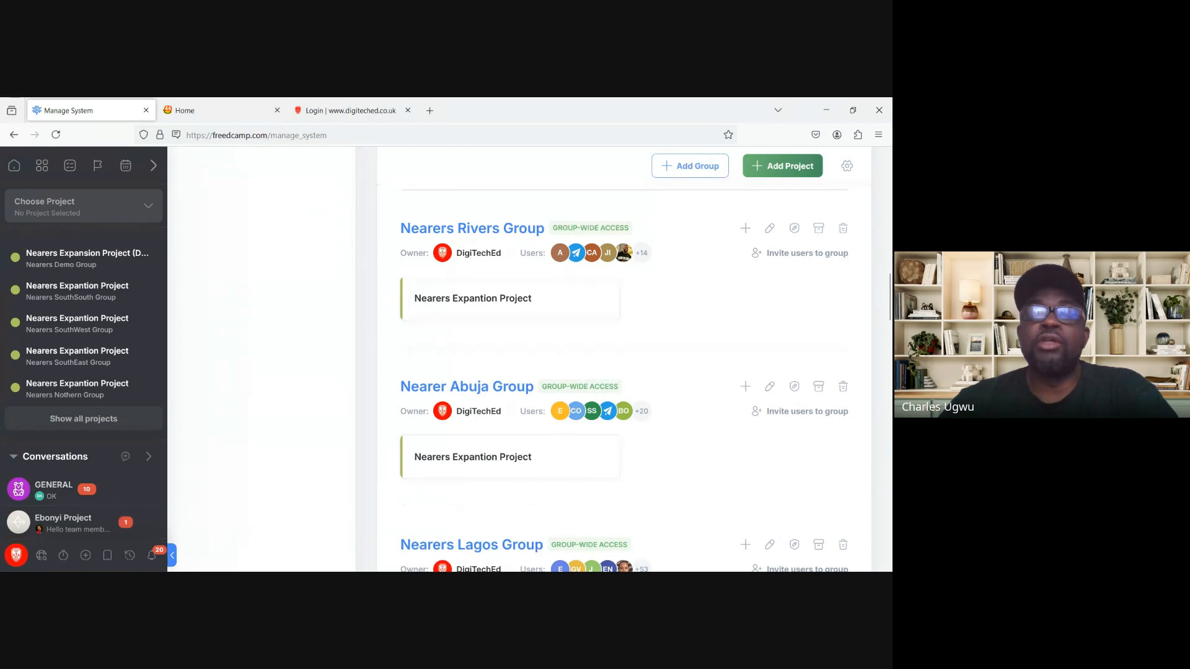
scroll(625, 379, up, 1)
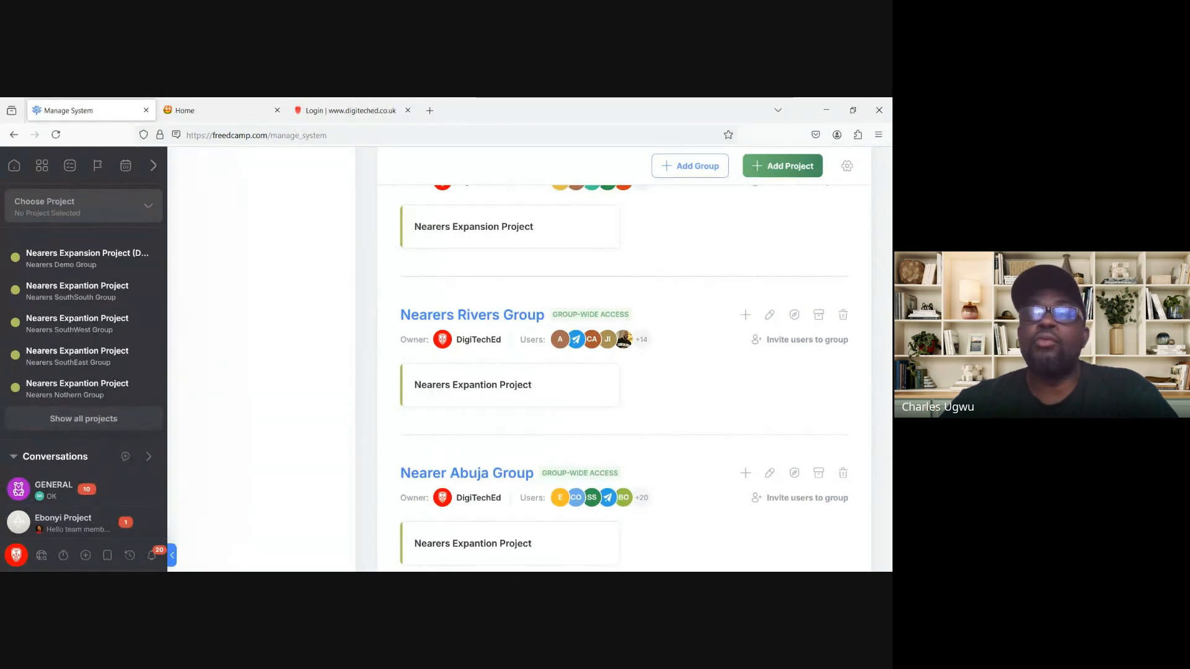
scroll(625, 379, up, 1)
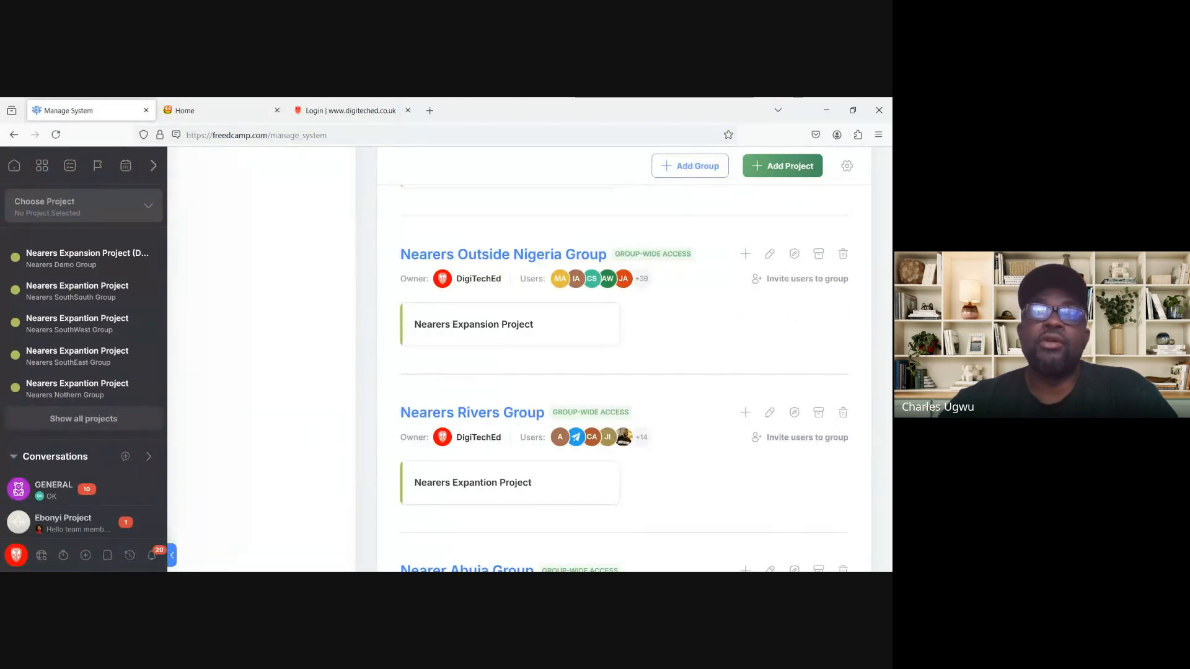
scroll(624, 359, down, 5)
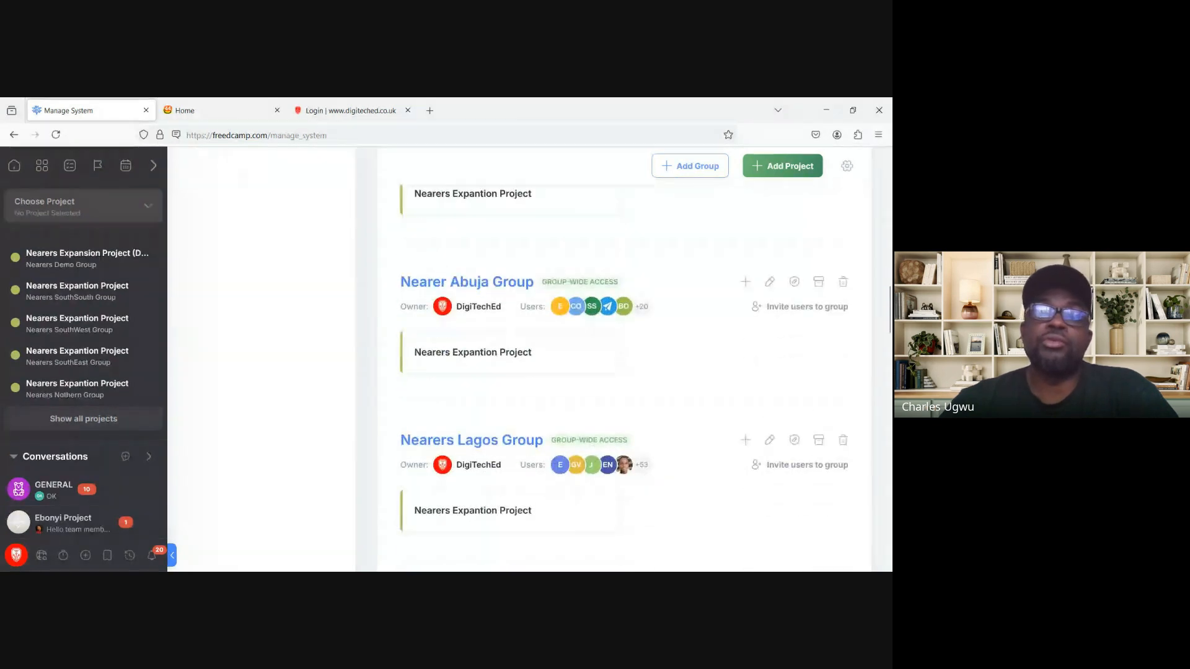
scroll(623, 360, up, 8)
scroll(624, 372, up, 4)
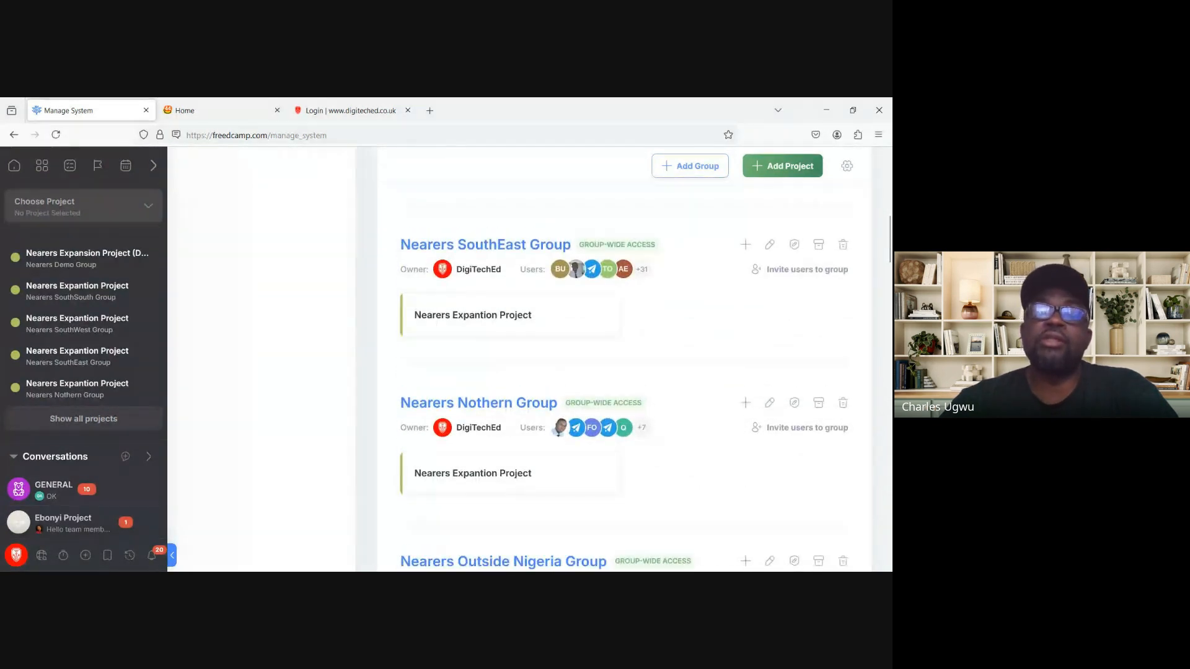
scroll(624, 372, up, 2)
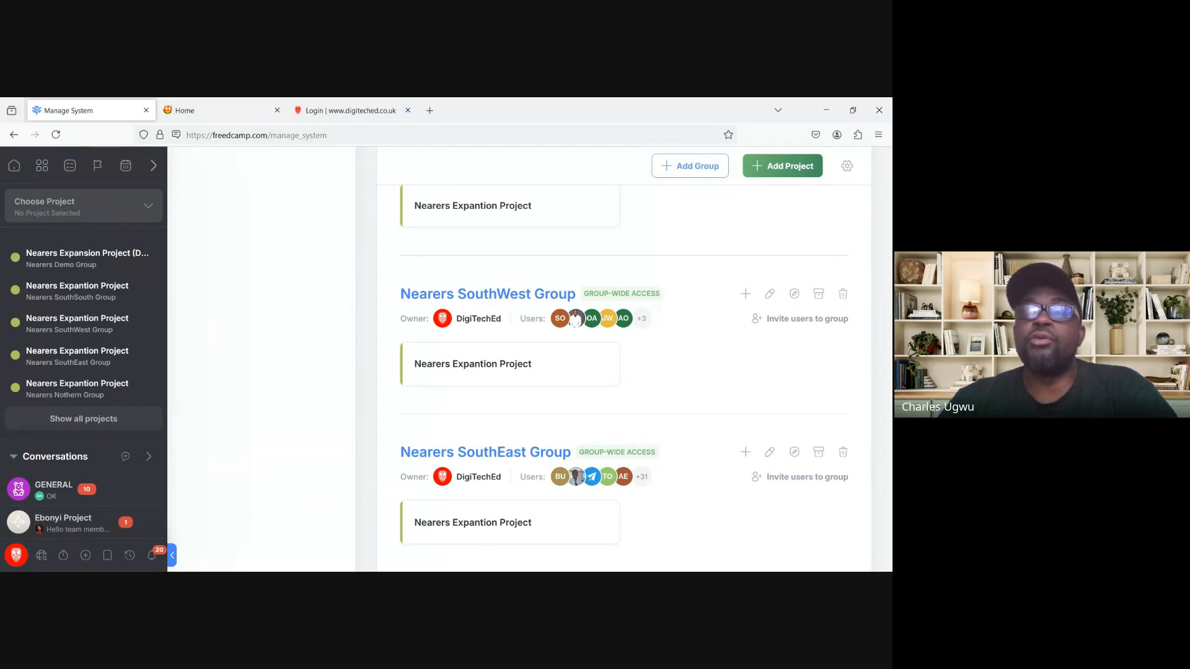
scroll(624, 359, up, 7)
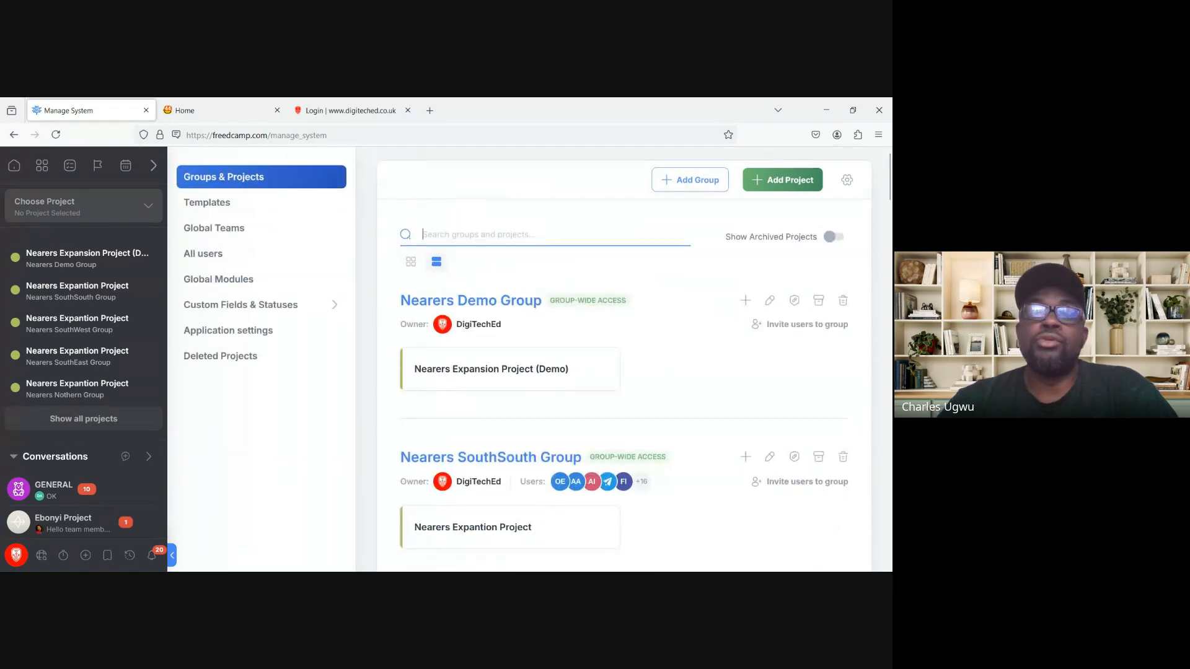
Step: Open Nearers SouthSouth Group and look over its project and its Admin, Pro User, User and Guest teams
scroll(624, 359, down, 2)
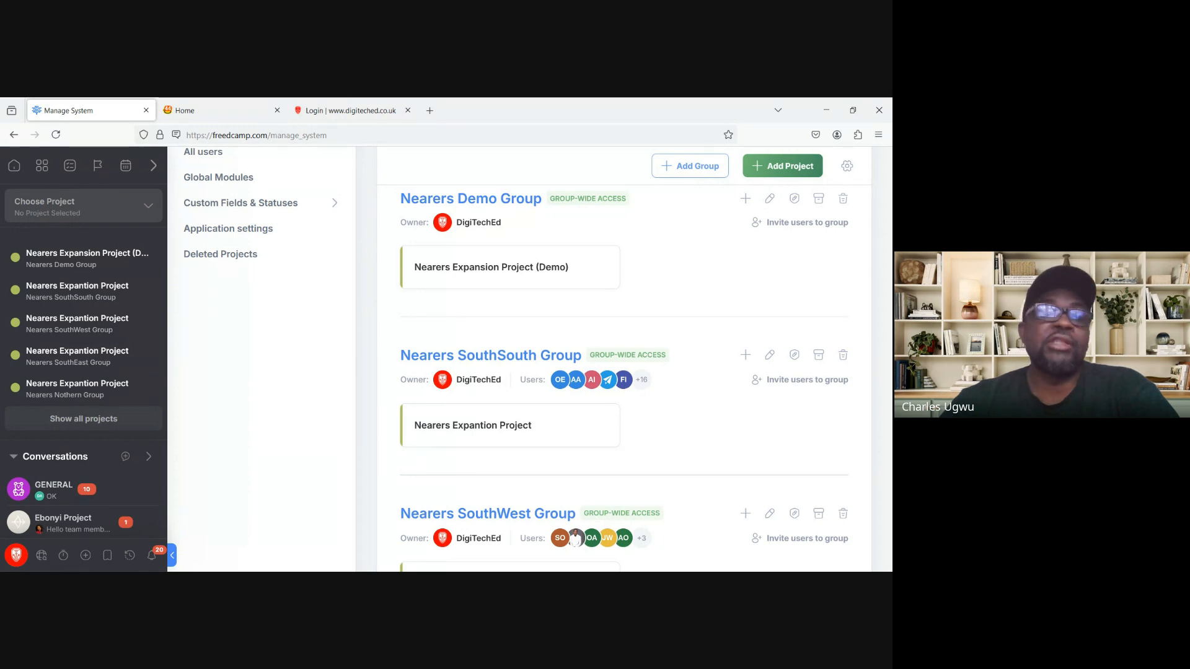
scroll(537, 359, up, 2)
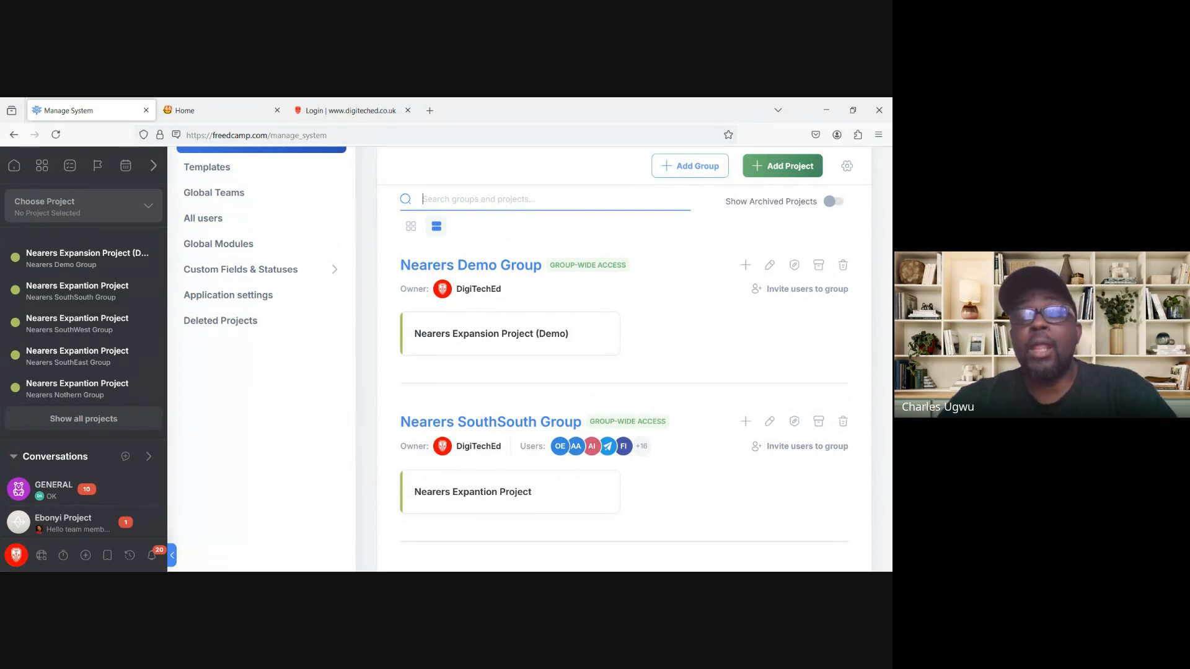
scroll(620, 360, down, 4)
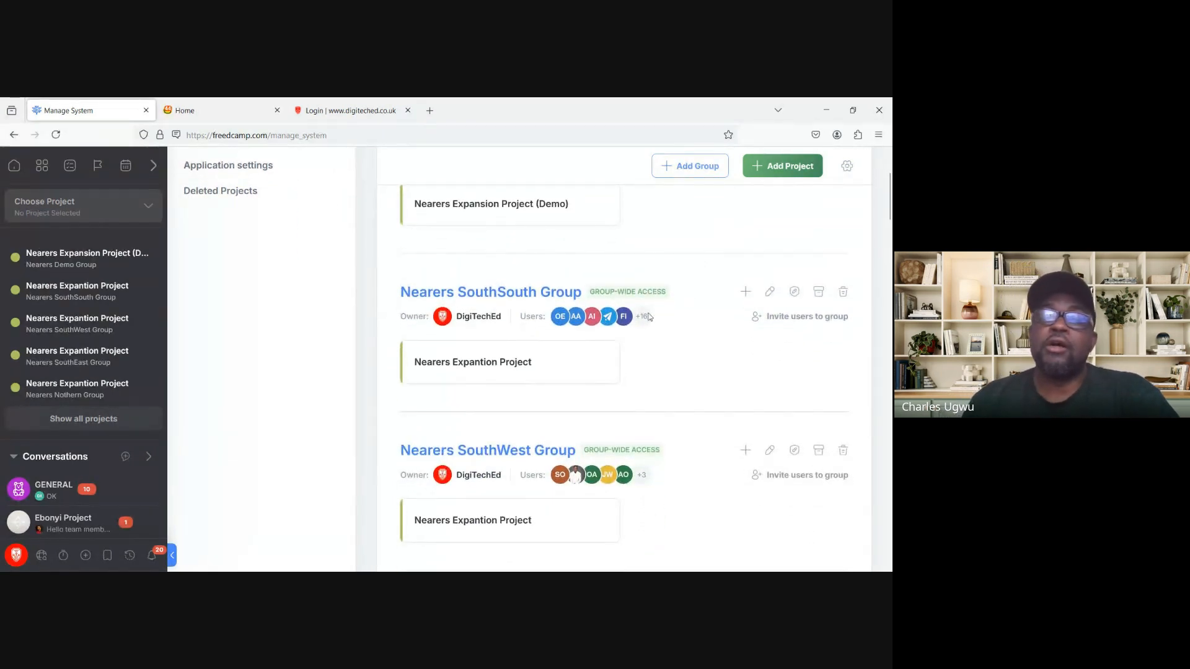
click(490, 295)
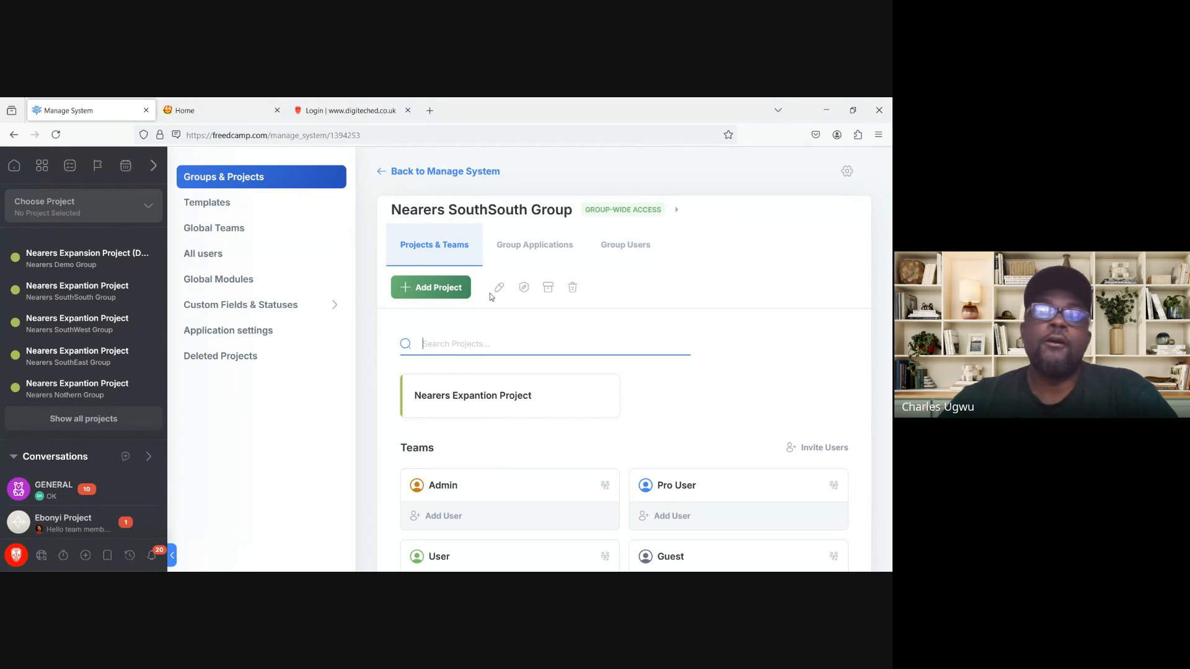
scroll(508, 310, down, 3)
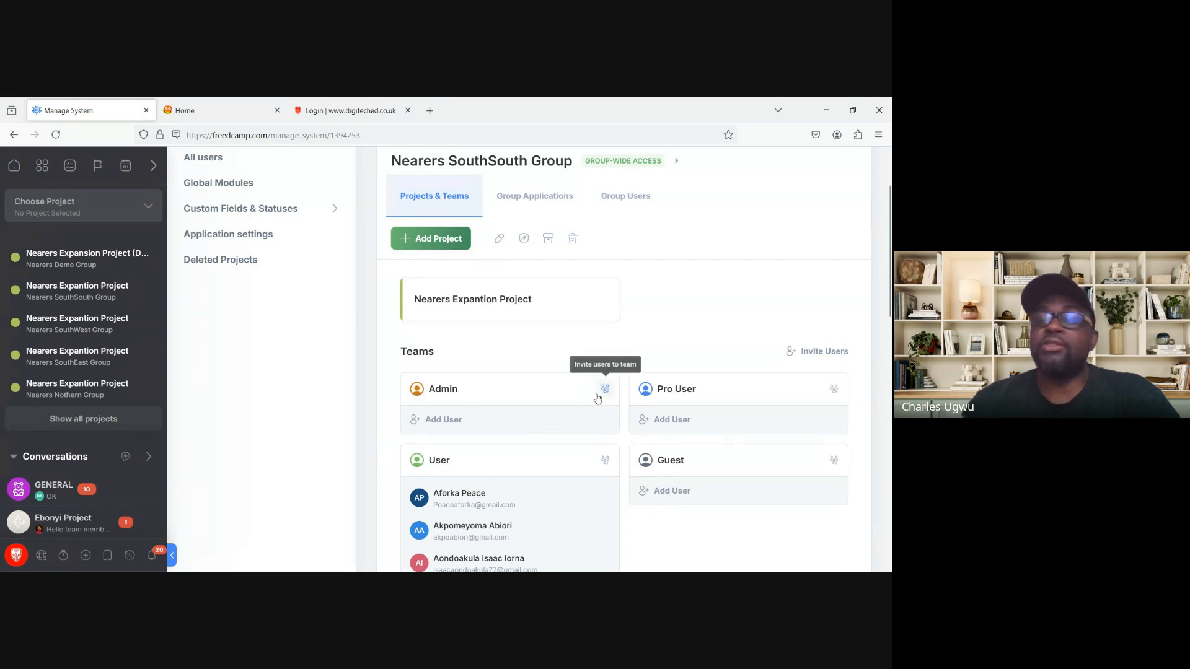
scroll(605, 389, down, 1)
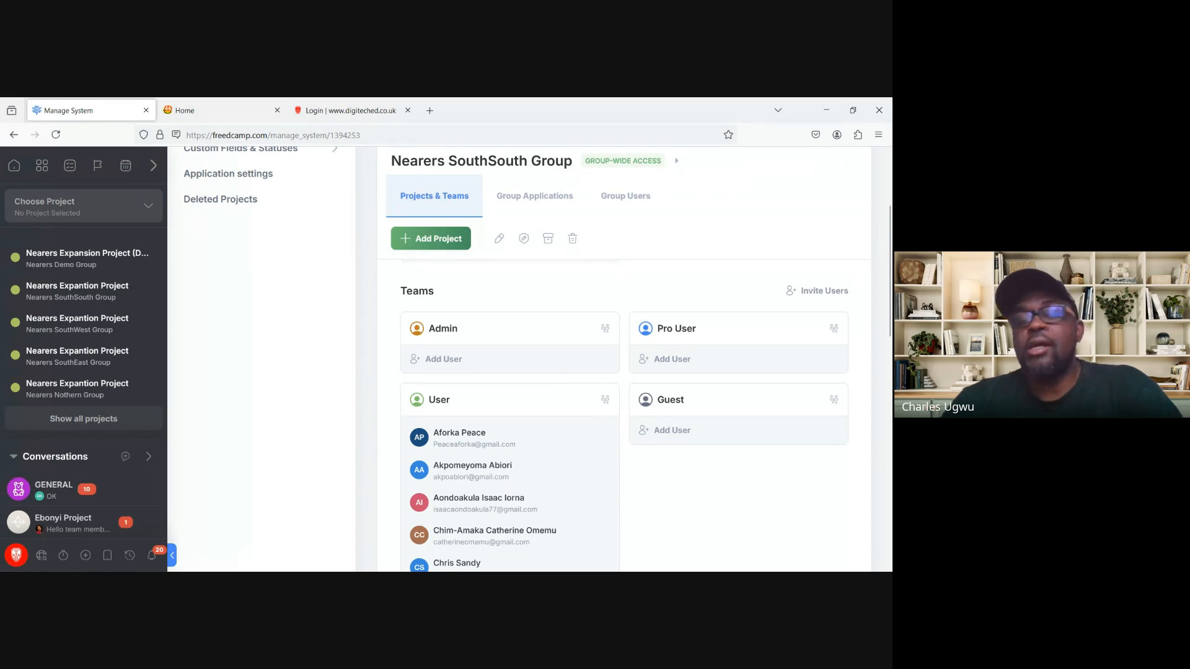
Step: Look through the full member list of the User team in Nearers SouthSouth Group
scroll(624, 403, down, 3)
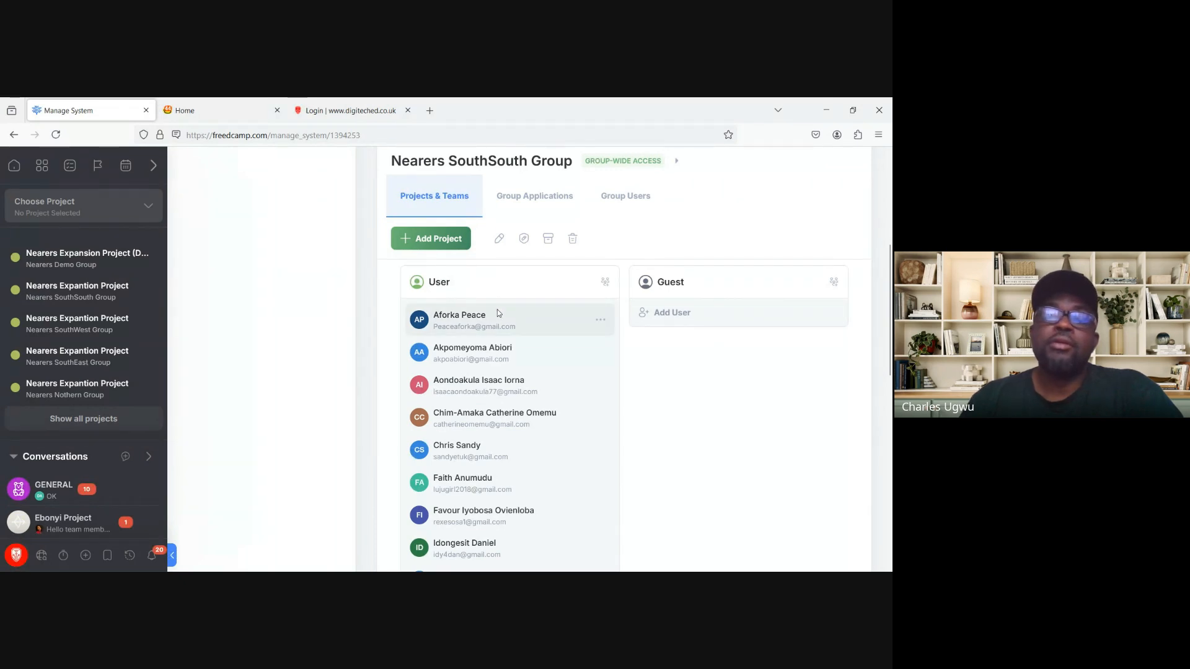
mouse_move(589, 442)
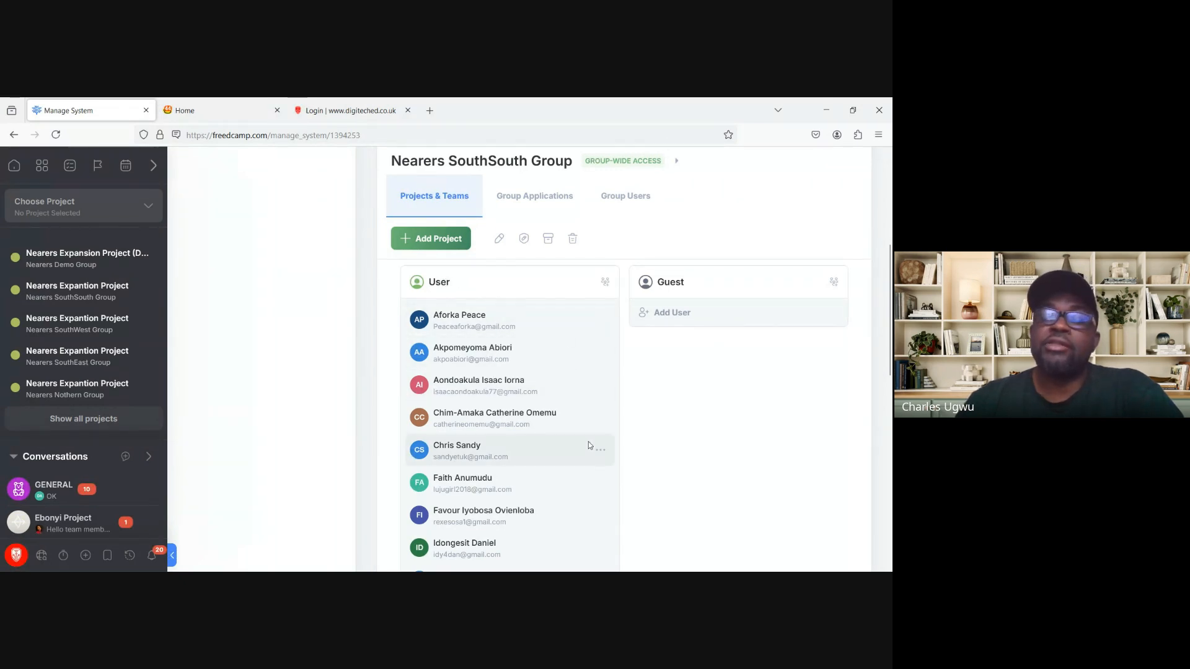
scroll(589, 441, down, 1)
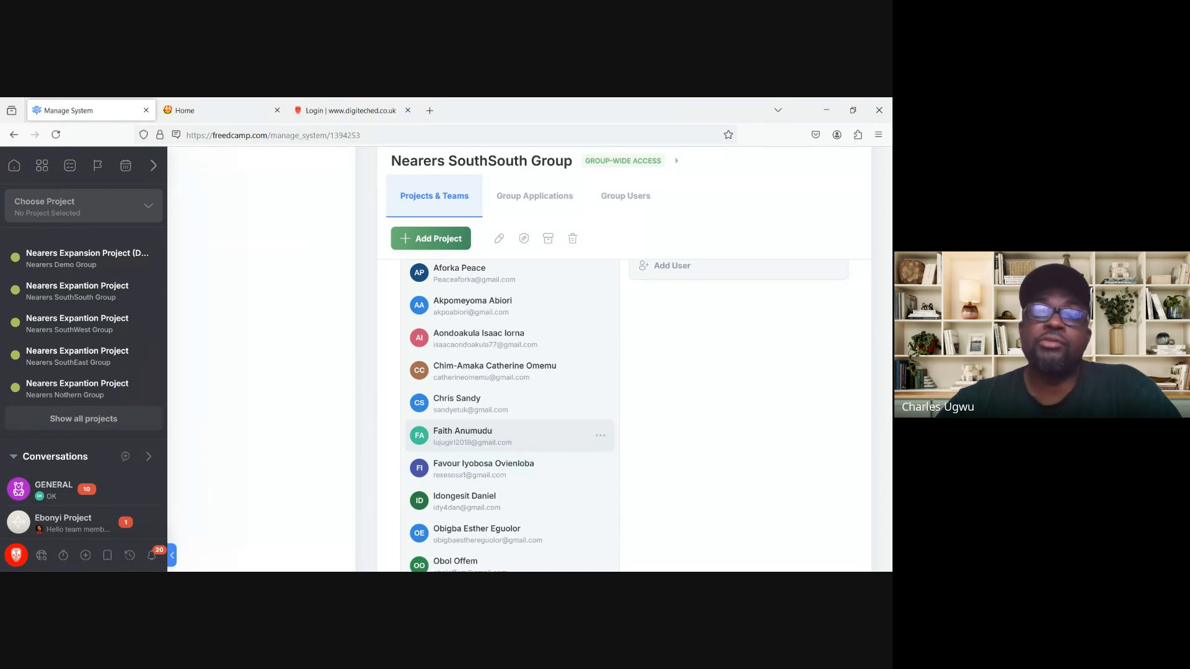
scroll(588, 441, up, 2)
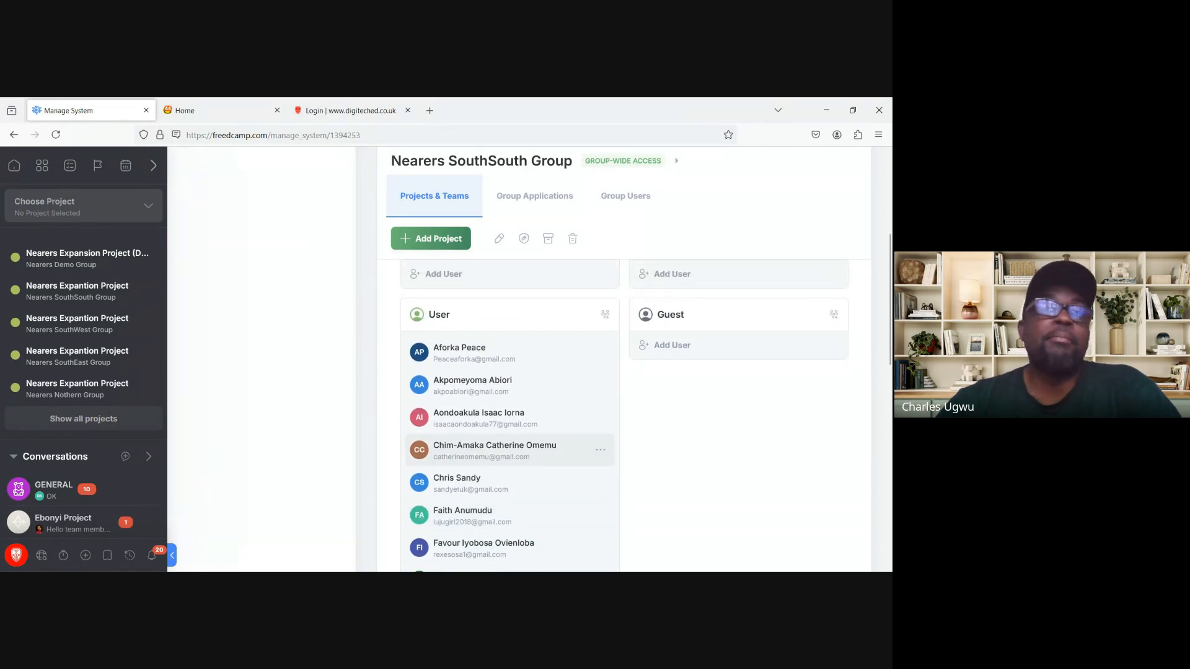
scroll(589, 442, down, 10)
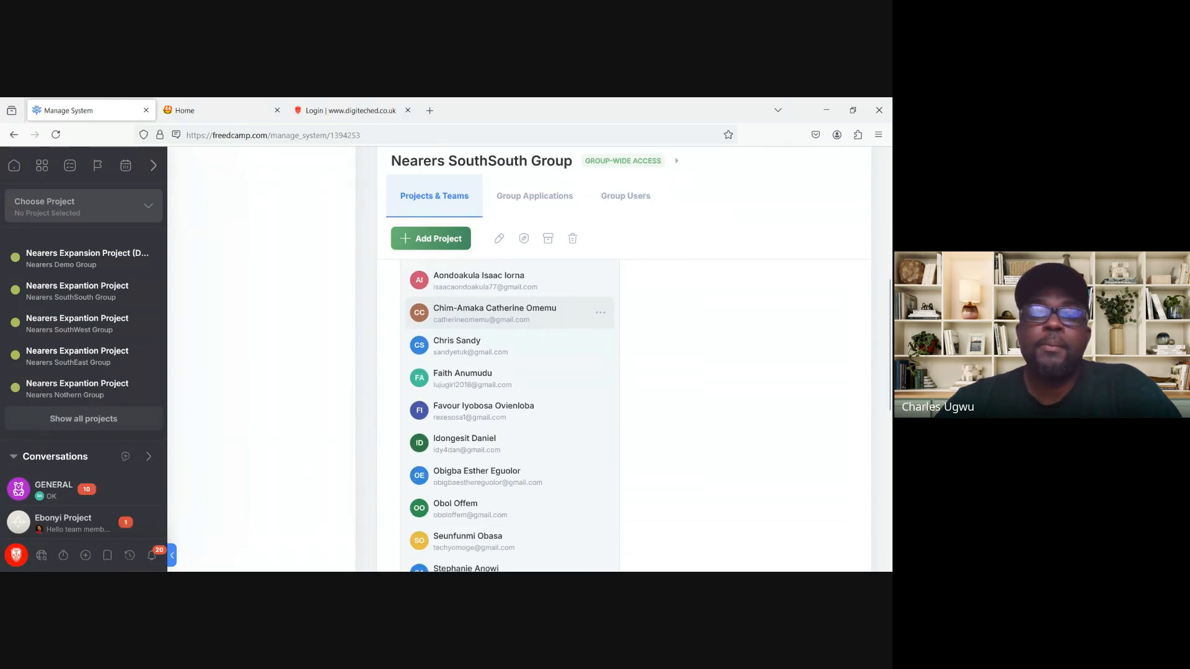
scroll(508, 415, down, 1)
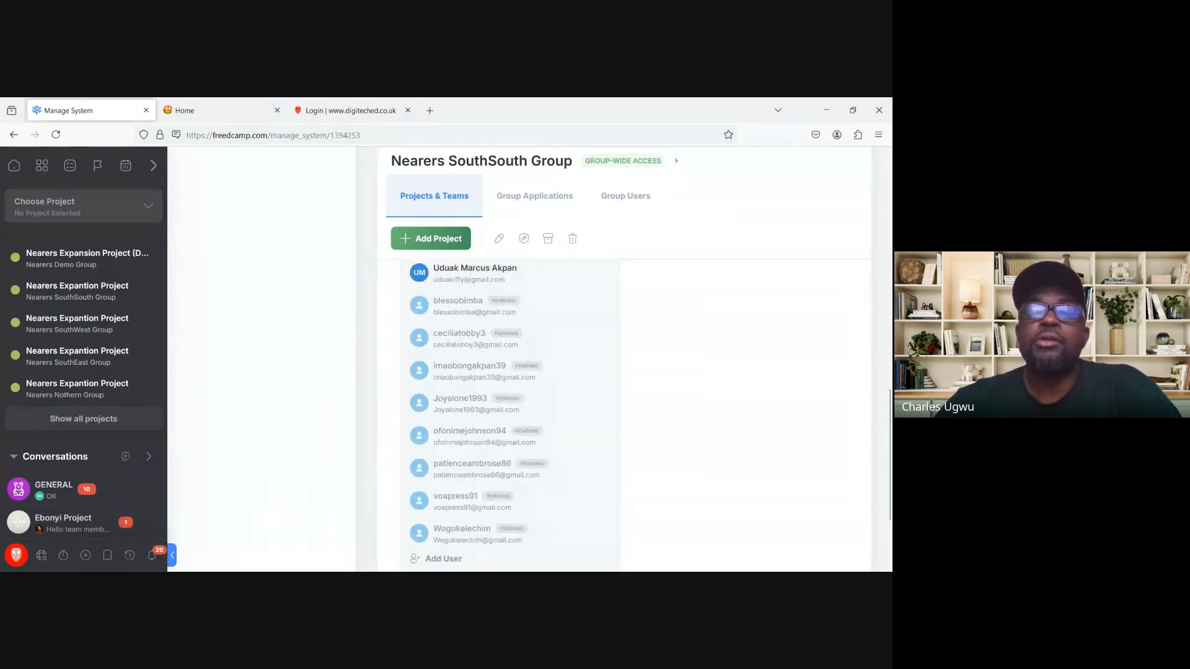
Step: Compare the User team's joined members with the invitees marked Pending
scroll(508, 443, up, 2)
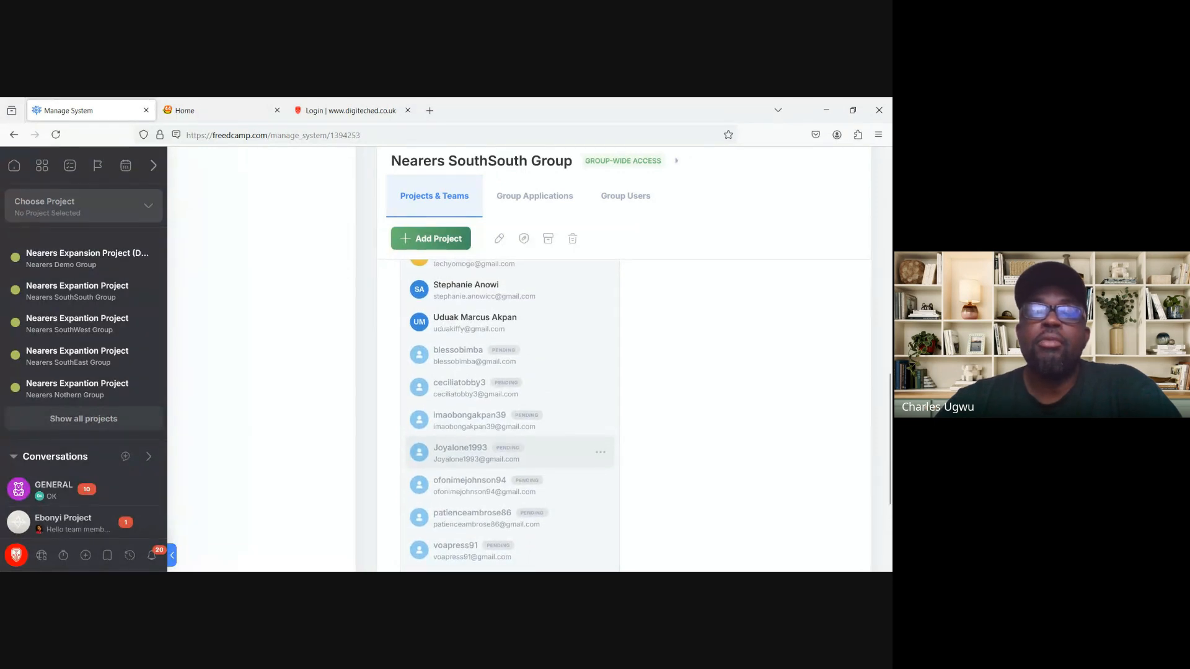
scroll(598, 441, up, 1)
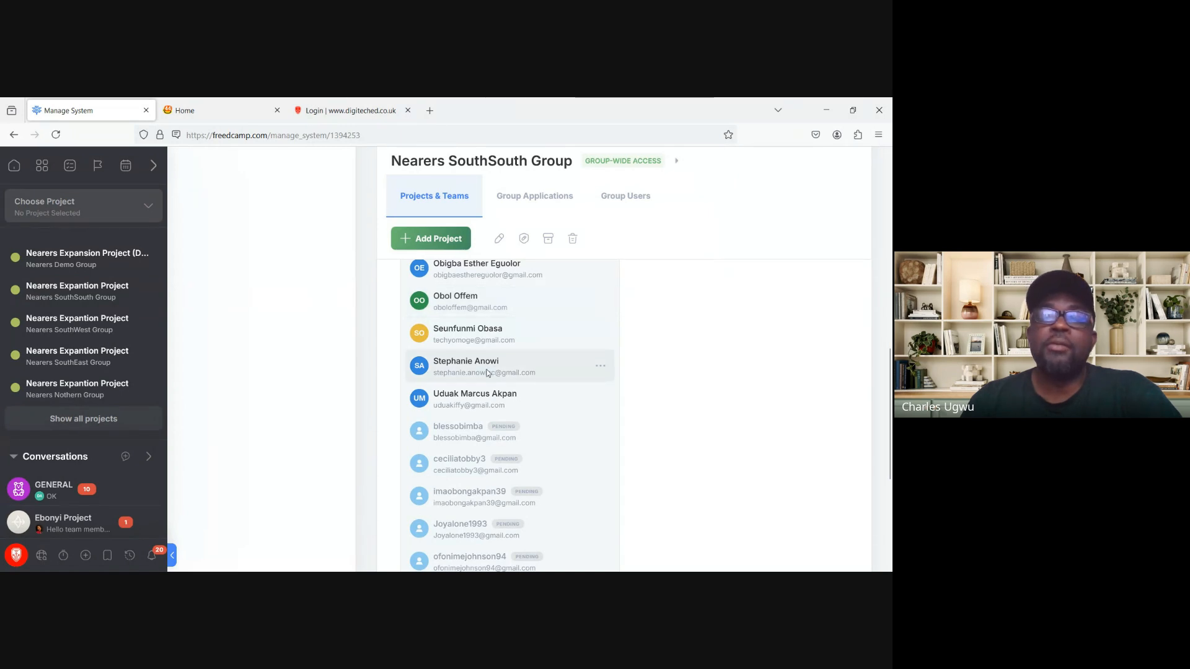
scroll(638, 398, down, 1)
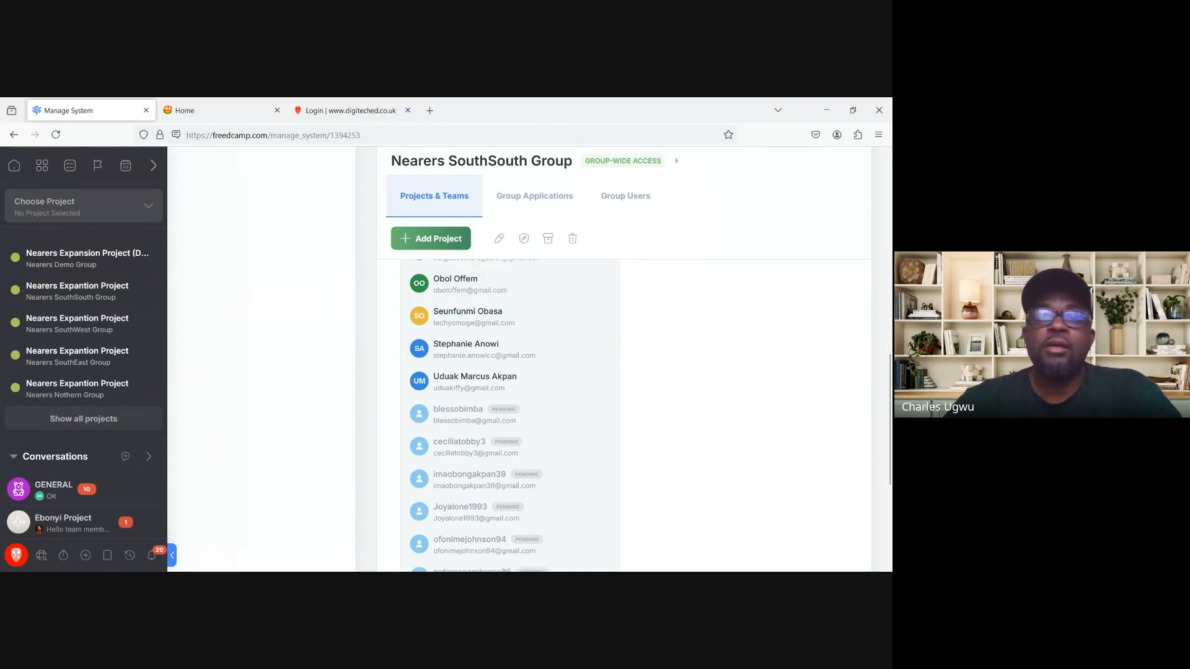
scroll(638, 399, down, 2)
scroll(638, 399, up, 1)
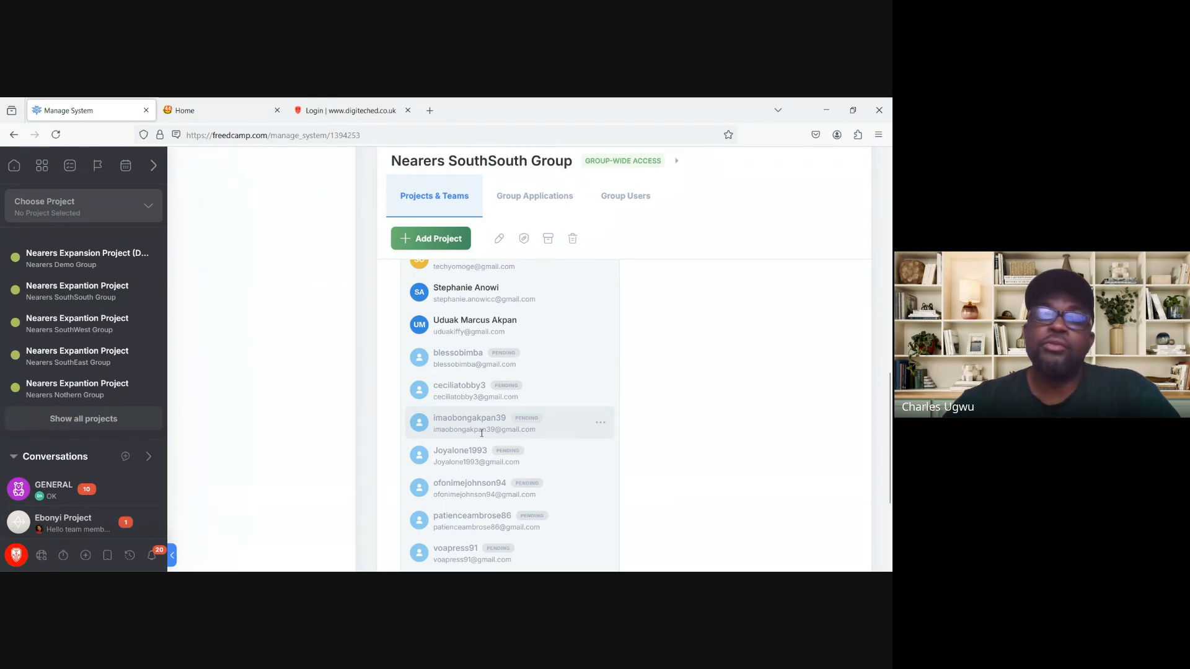
scroll(482, 432, up, 5)
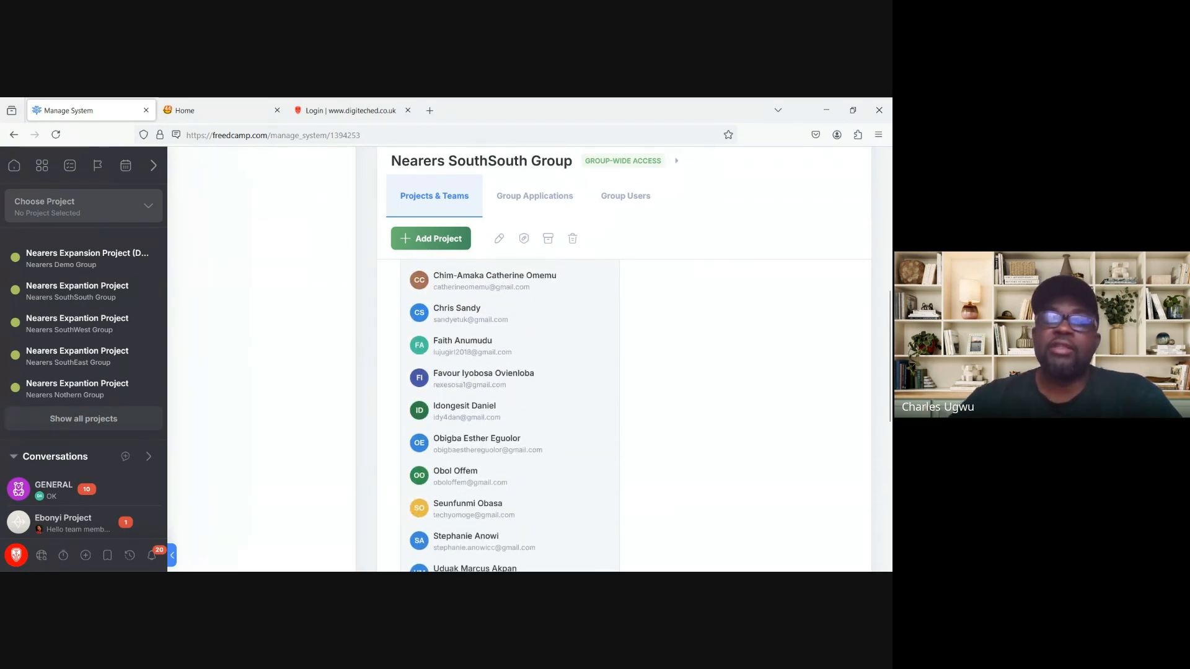
scroll(482, 428, down, 3)
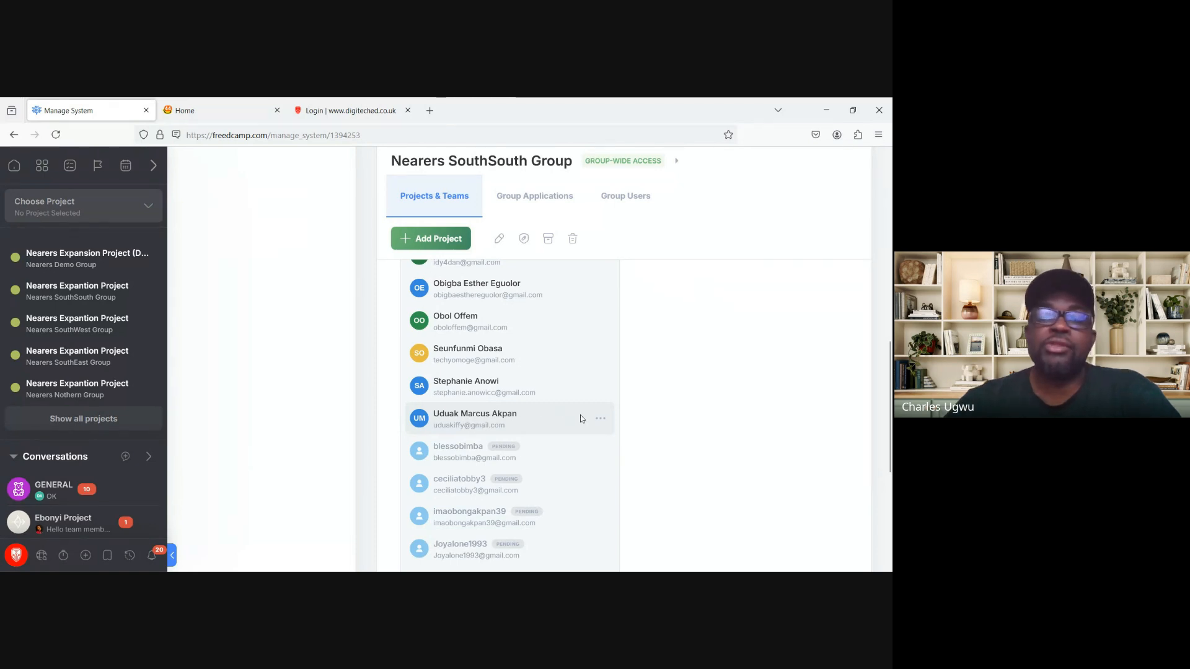
Step: Go over the joined and Pending members of the User team in Nearers SouthSouth Group once more
scroll(581, 419, up, 5)
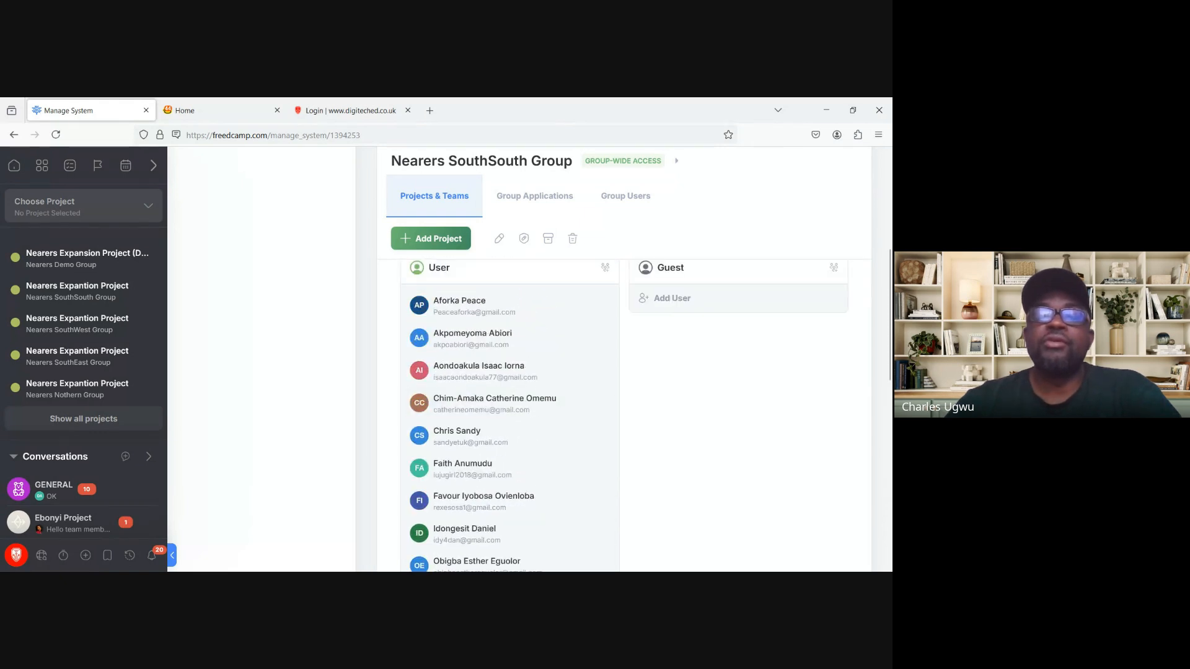
scroll(610, 415, up, 1)
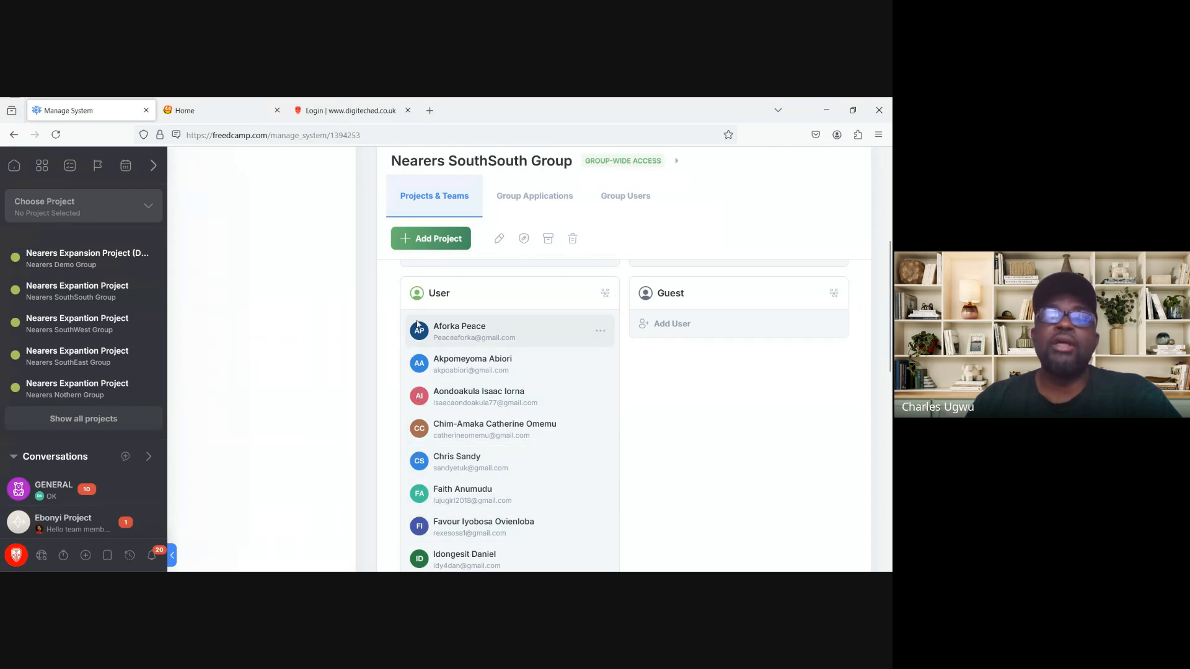
scroll(419, 427, down, 4)
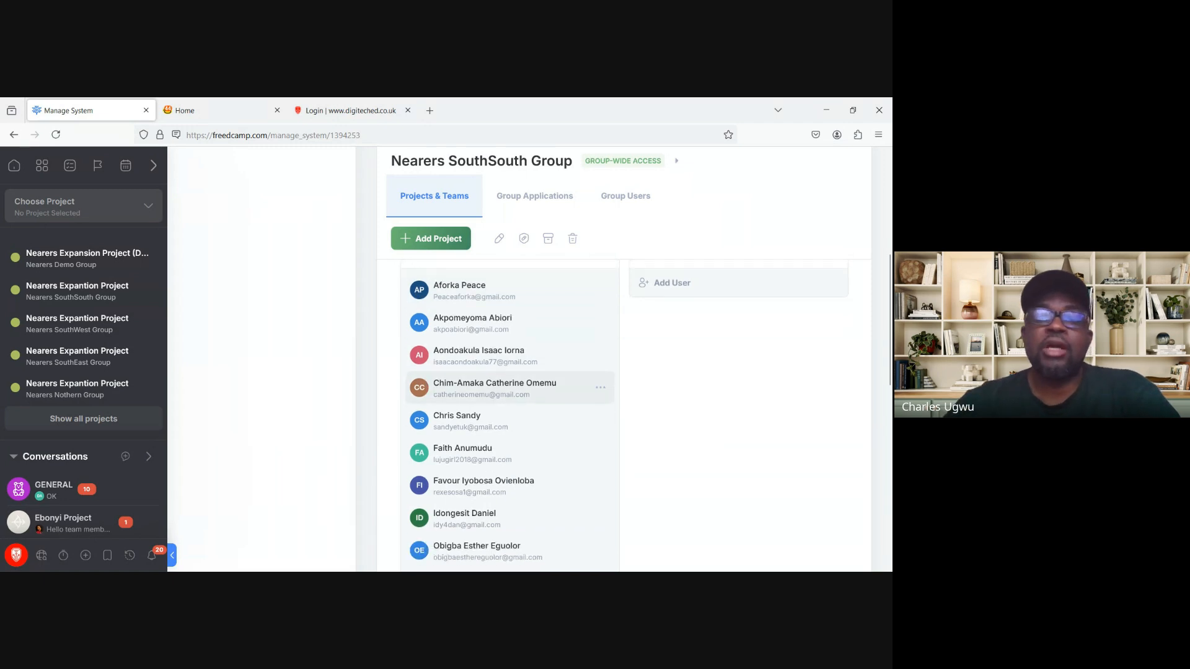
scroll(510, 439, up, 1)
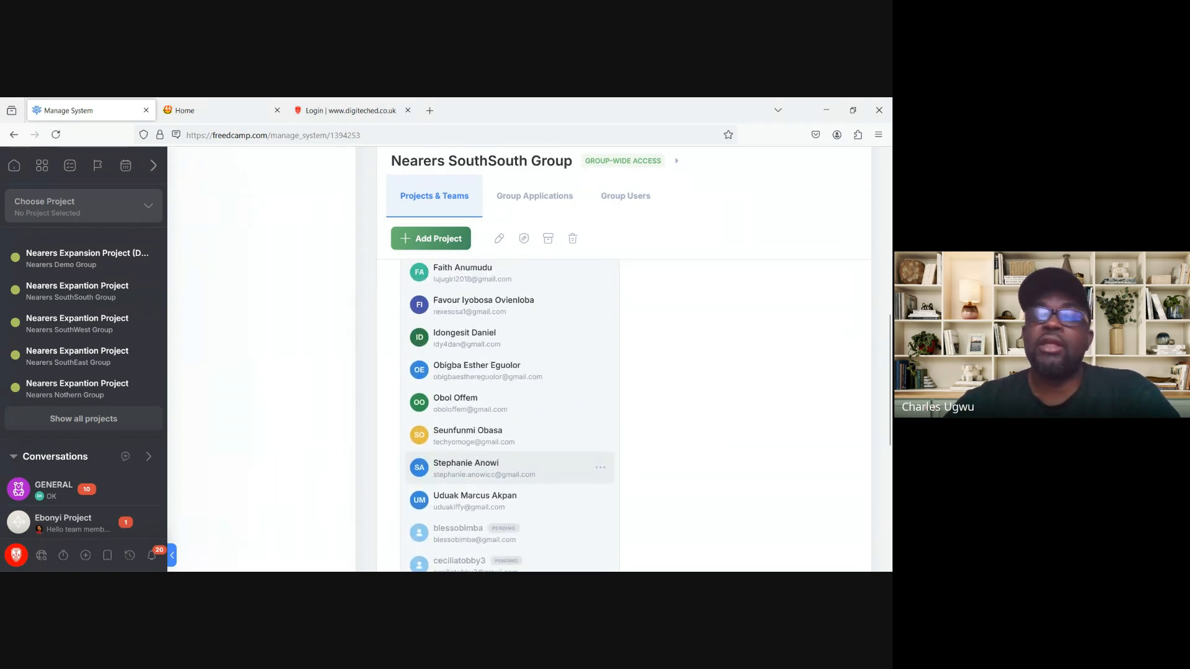
scroll(510, 412, down, 3)
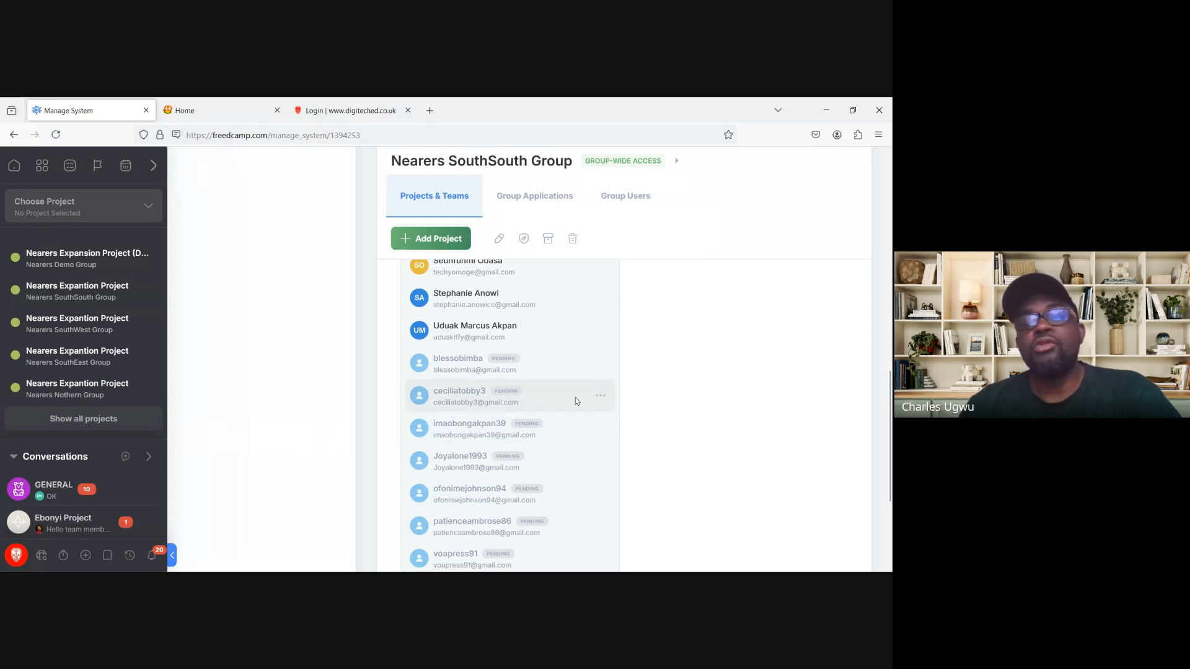
scroll(575, 397, down, 2)
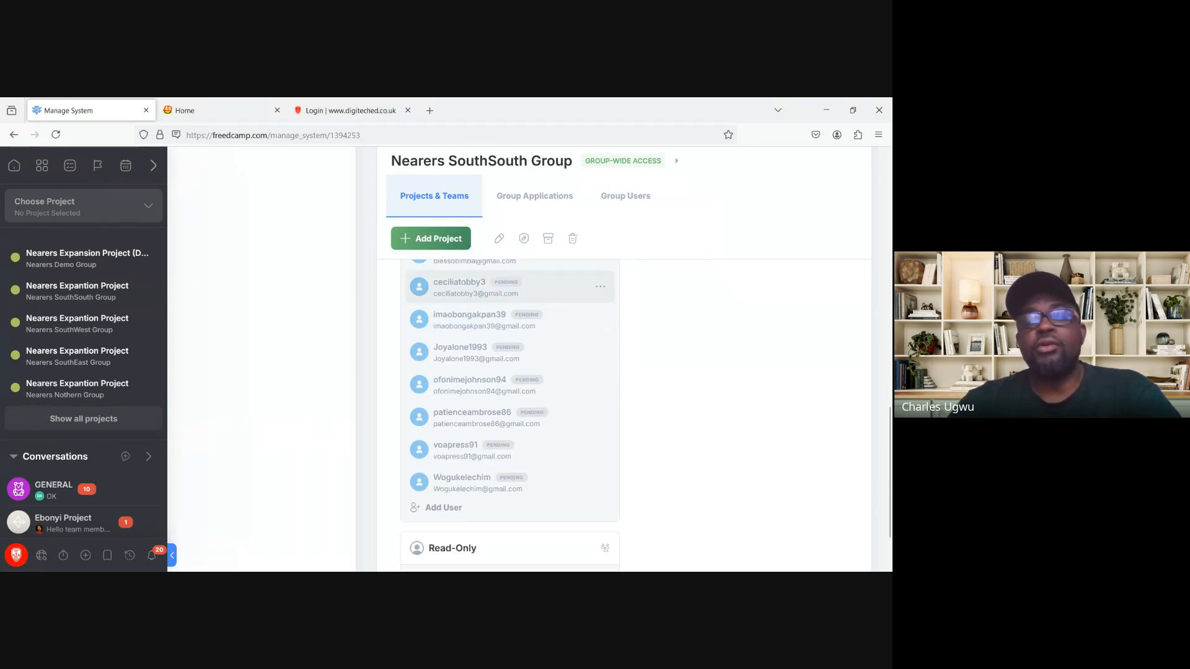
Step: Look at the management options for the first Pending invitee, such as Resend Invitation and Change role, and dismiss them
scroll(575, 396, up, 2)
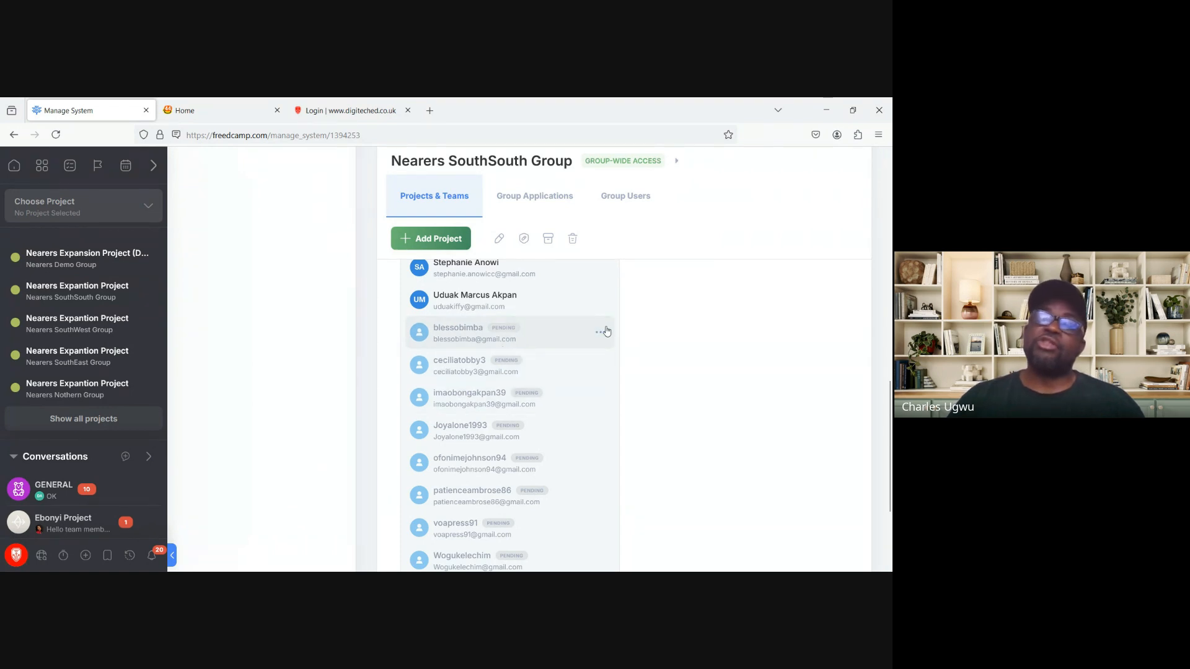
click(600, 335)
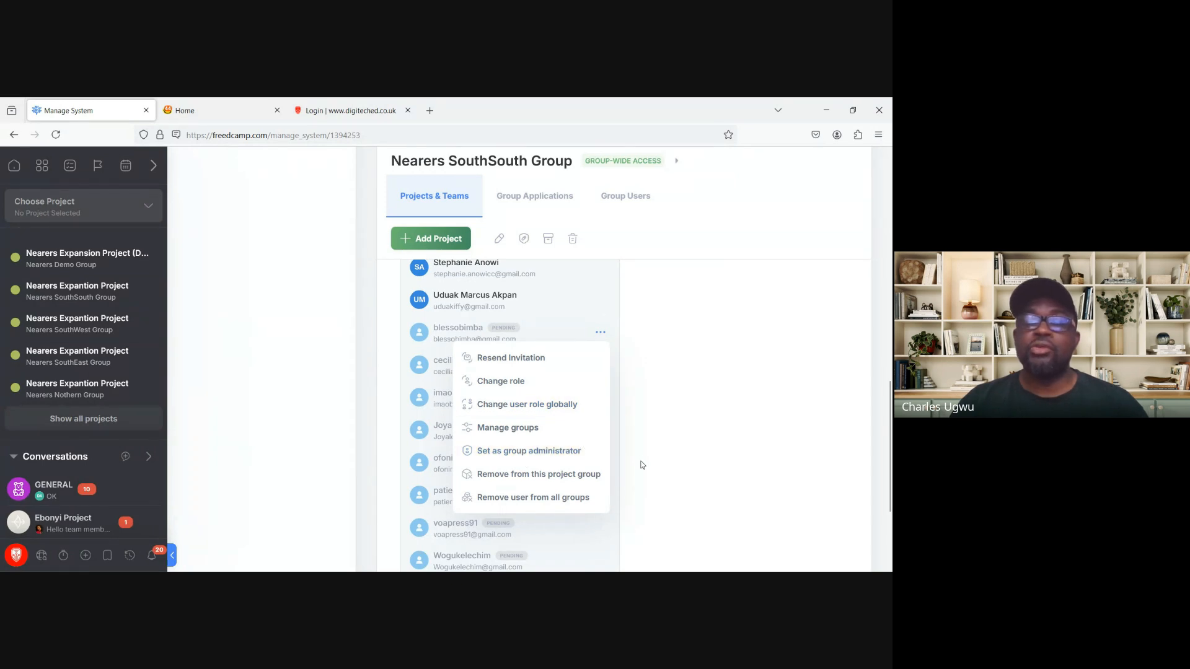
click(639, 392)
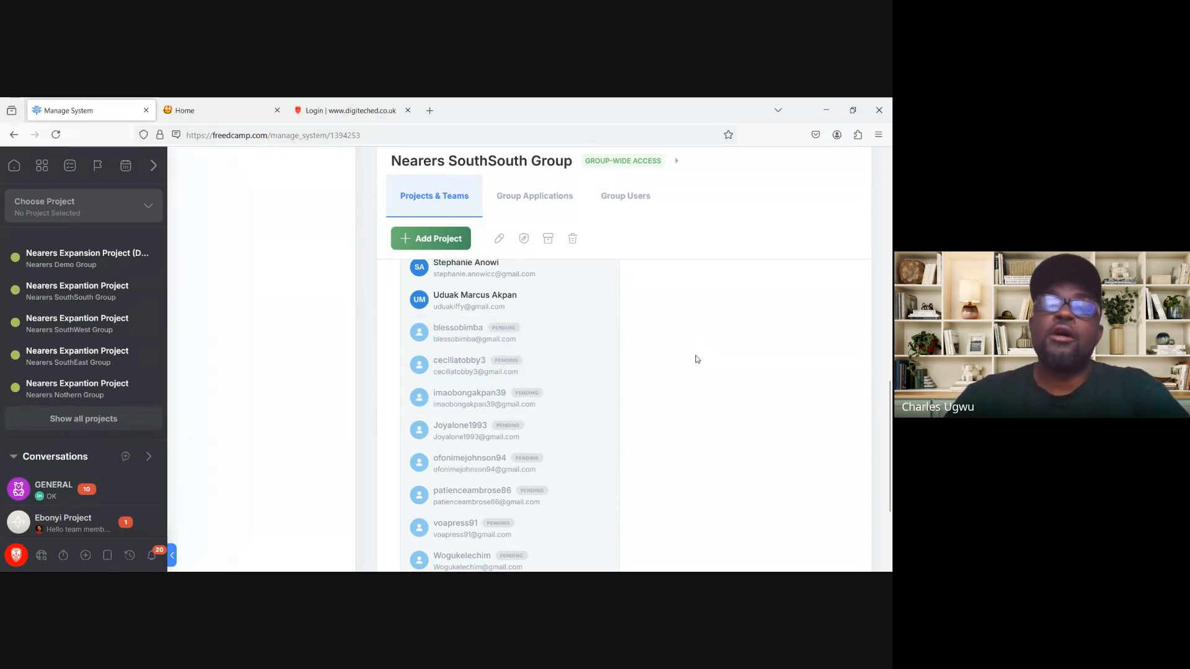
Step: Return to the Manage System overview and review the regional groups from Nearers SouthSouth Group down to Nearers Rivers Group
scroll(696, 360, up, 10)
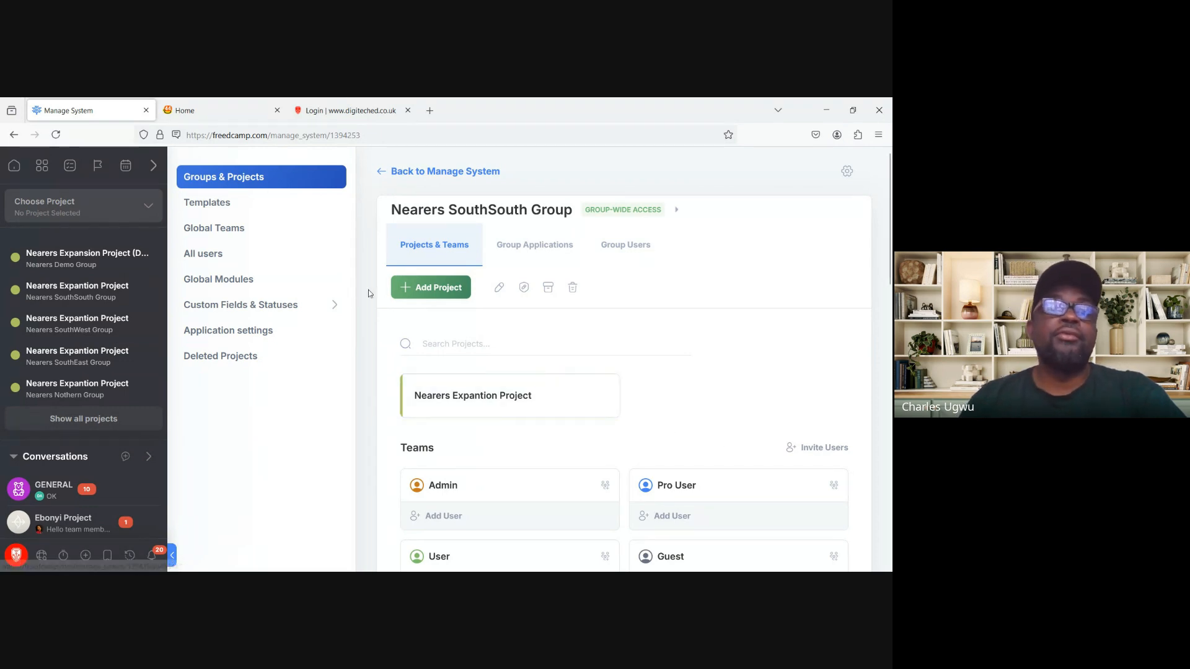
click(381, 176)
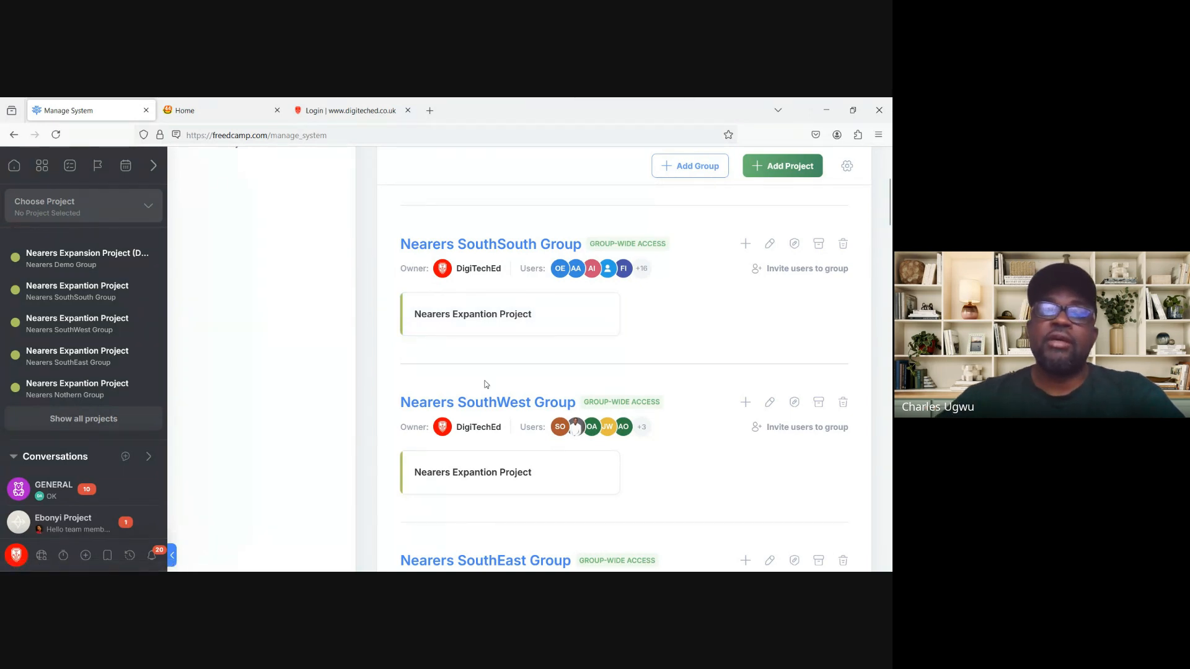
scroll(487, 384, down, 2)
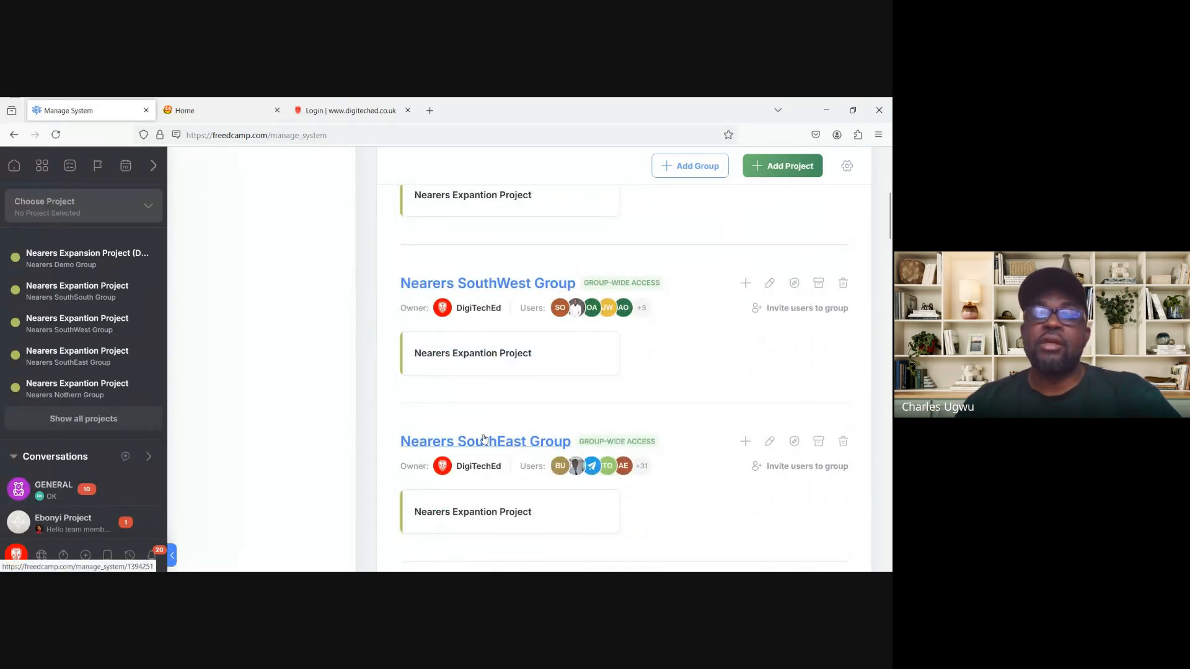
scroll(535, 537, down, 2)
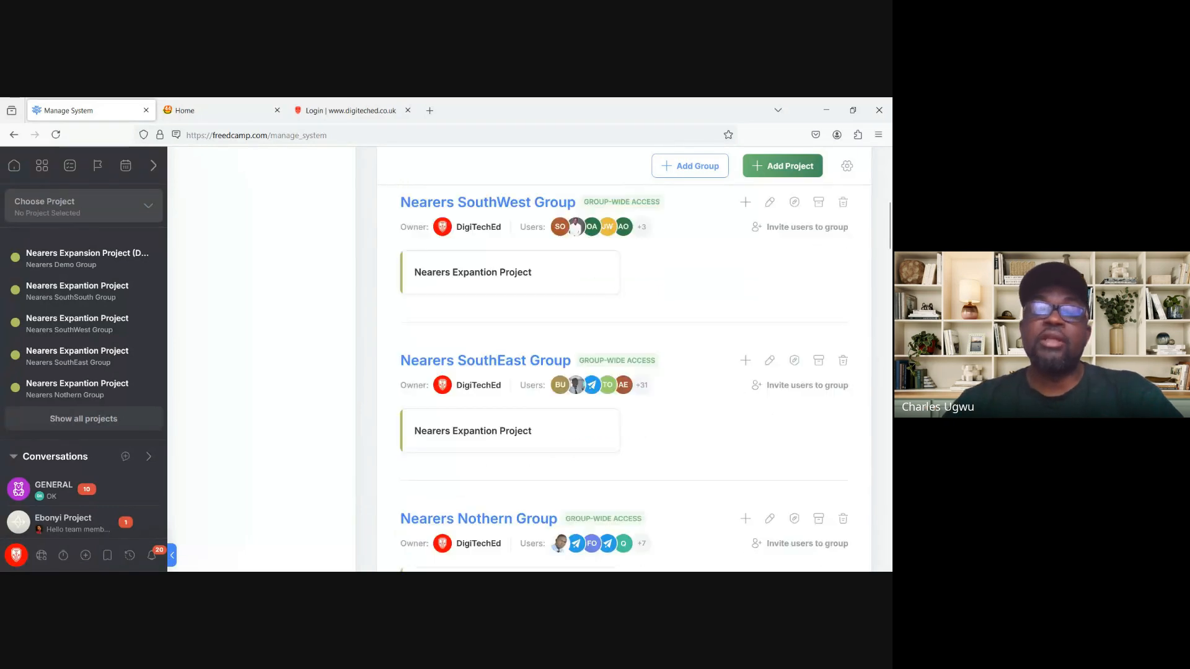
scroll(623, 378, down, 3)
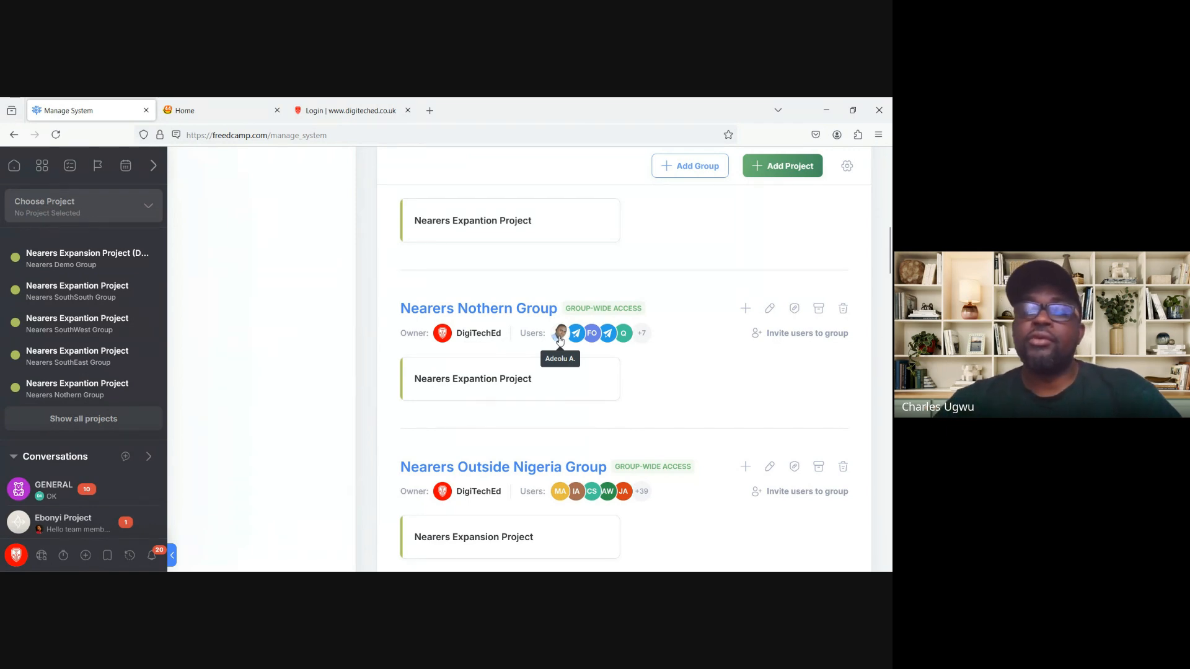
scroll(560, 340, down, 6)
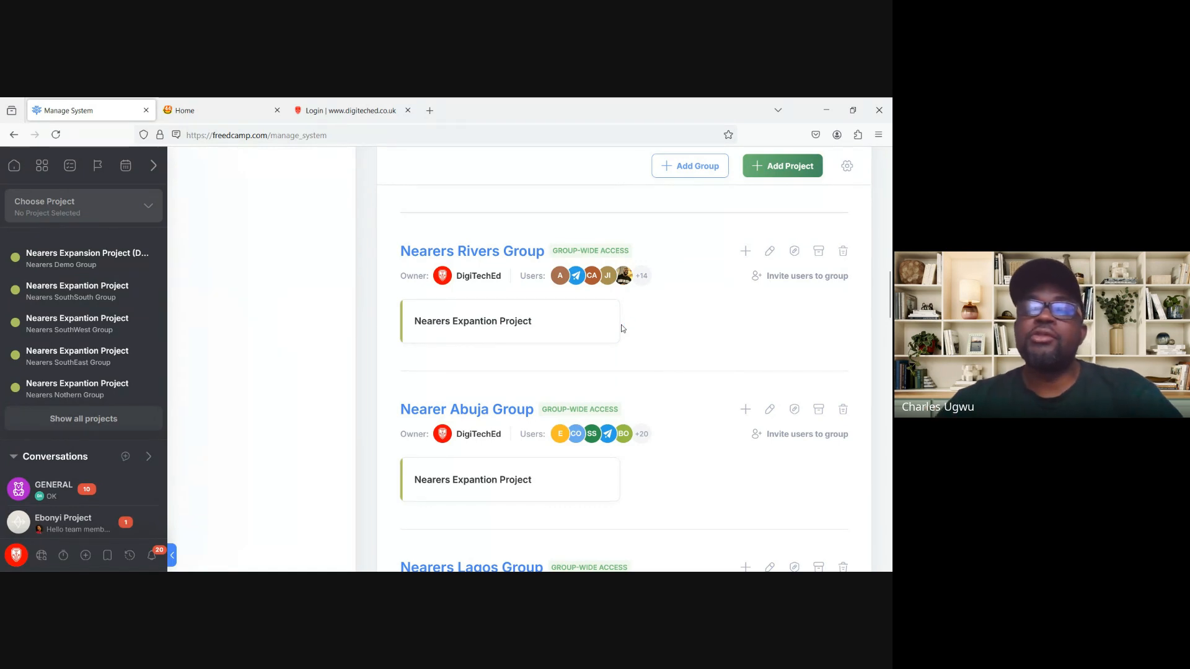
Step: Show the full list of group users for Nearers Rivers Group and look through it
click(643, 280)
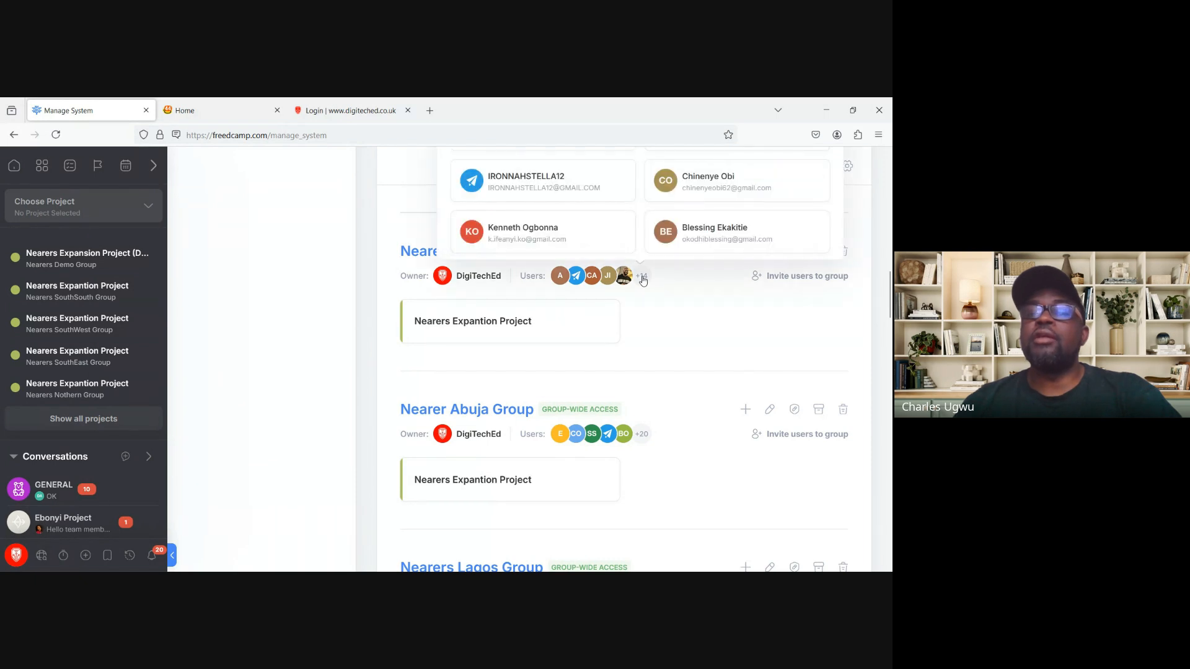
scroll(643, 280, up, 3)
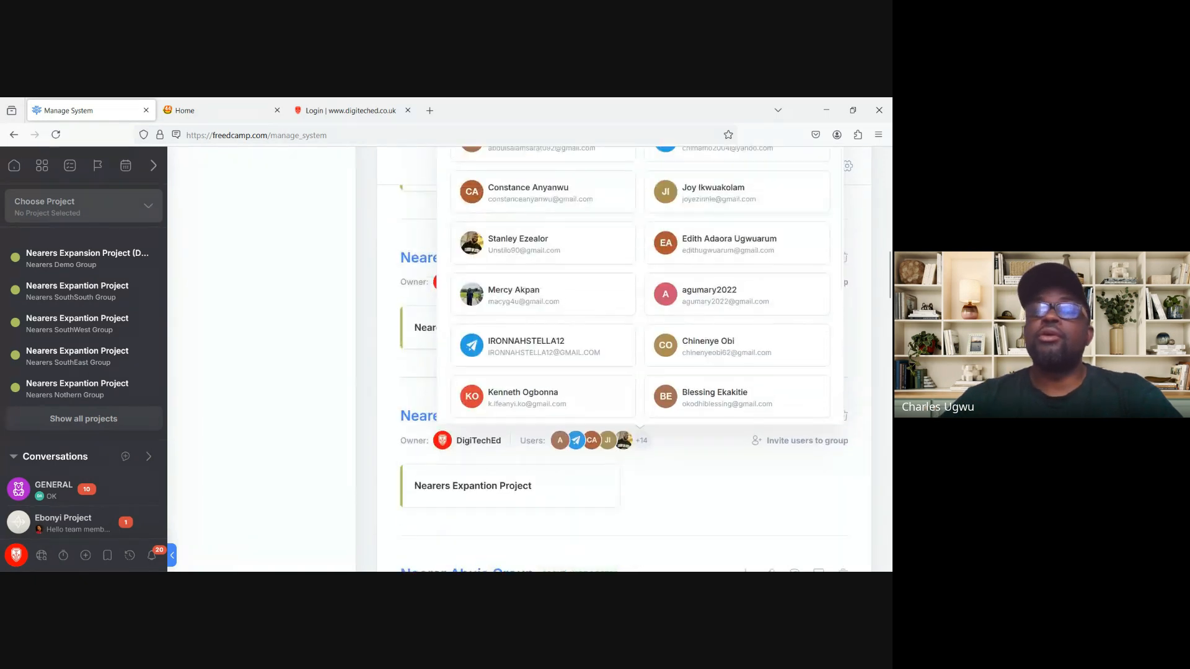
scroll(623, 360, up, 3)
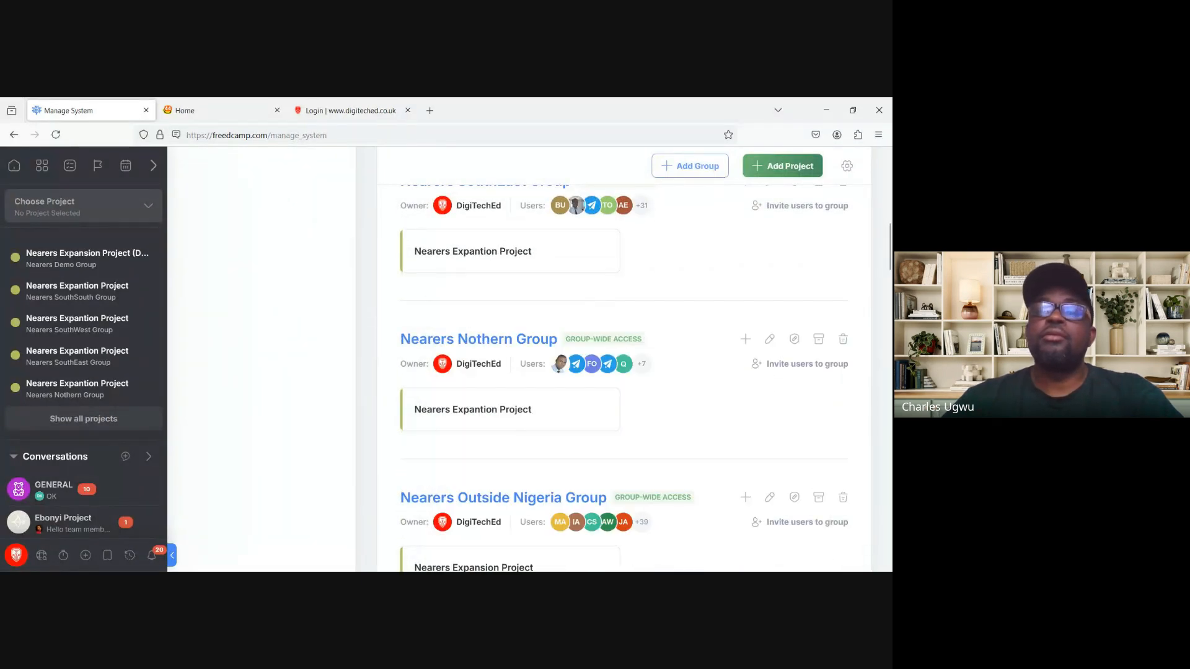
Step: Show the full list of group users for Nearers SouthEast Group and look through it
scroll(624, 359, up, 2)
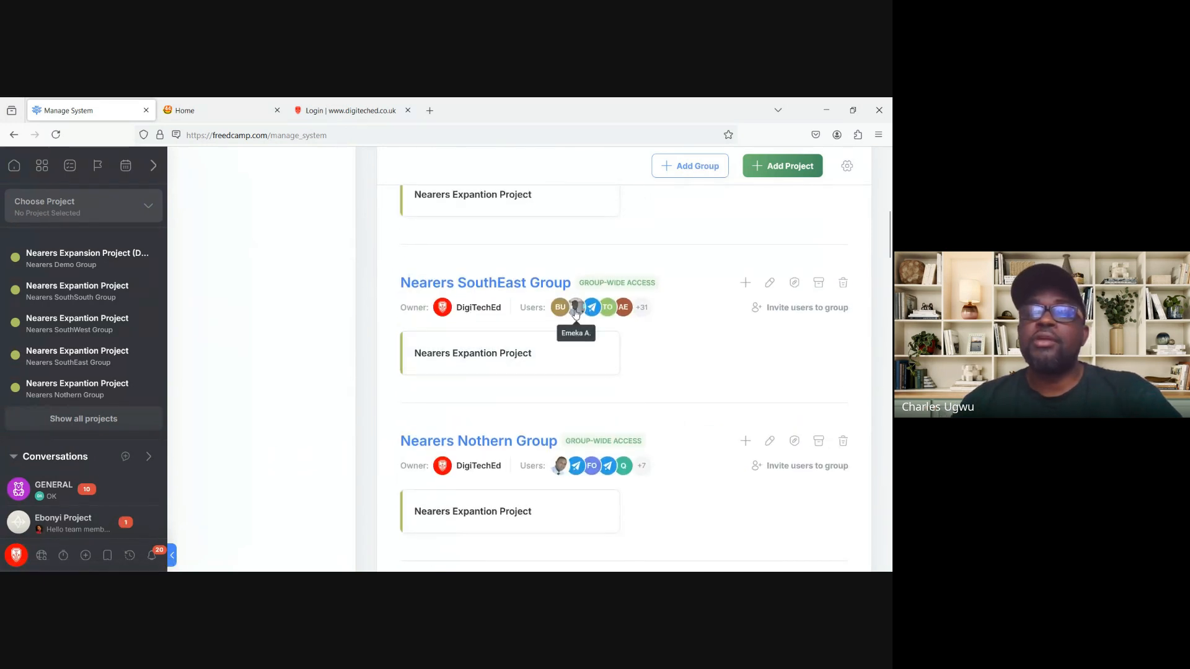
click(642, 308)
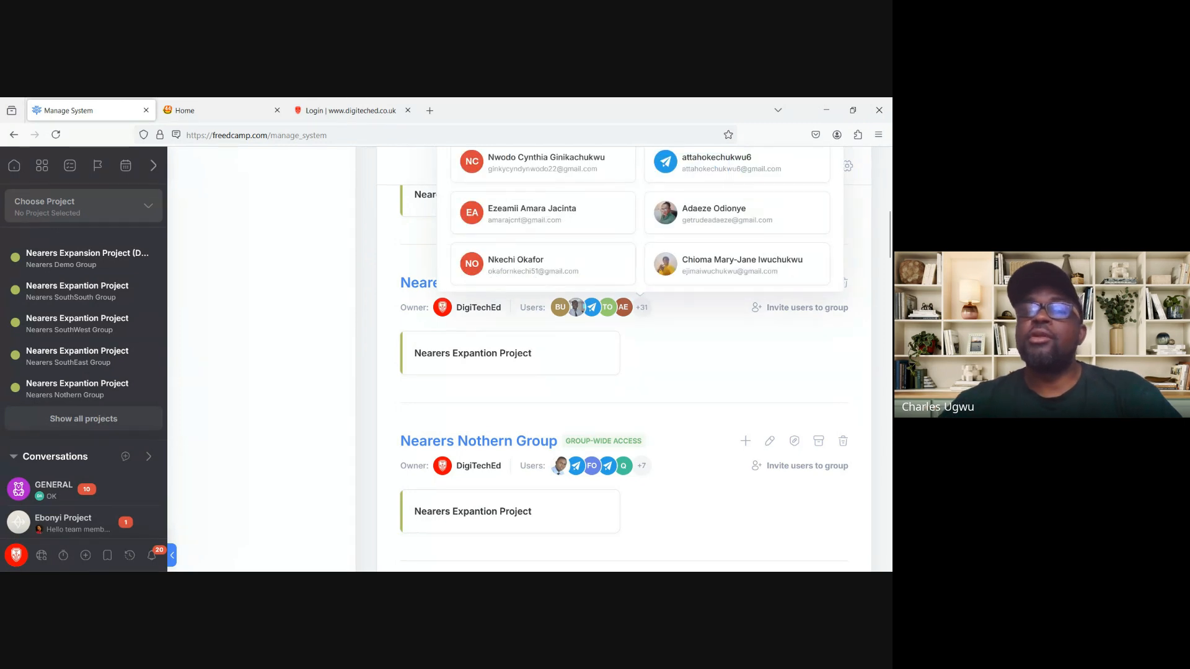
scroll(625, 358, up, 3)
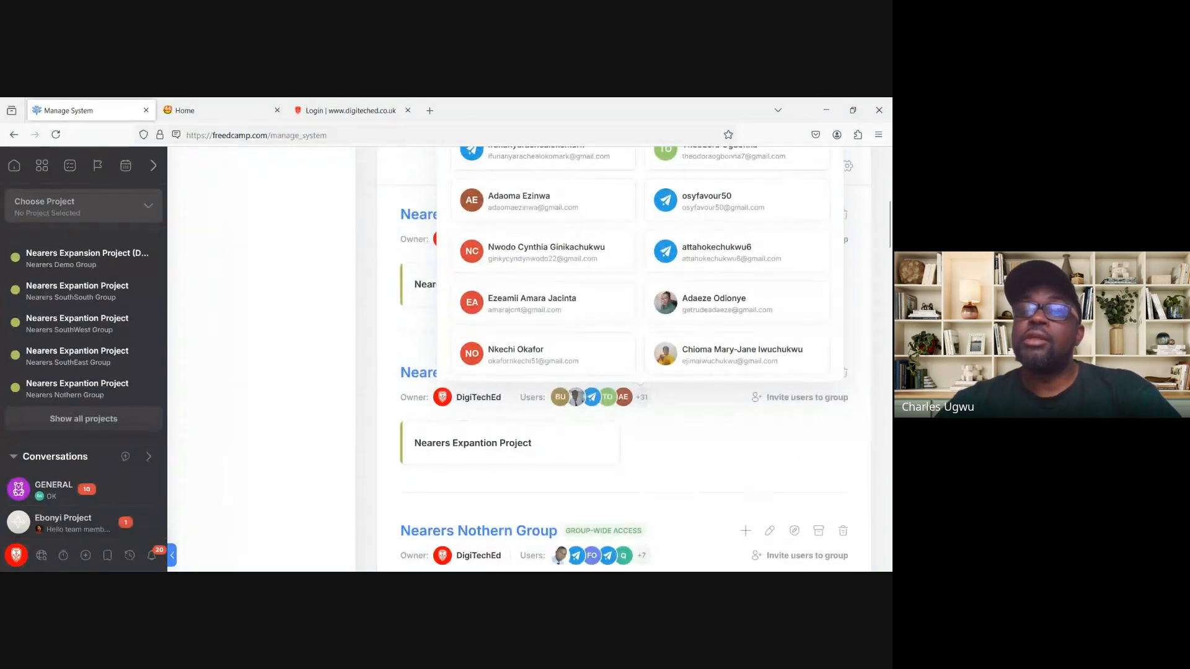
scroll(625, 359, up, 3)
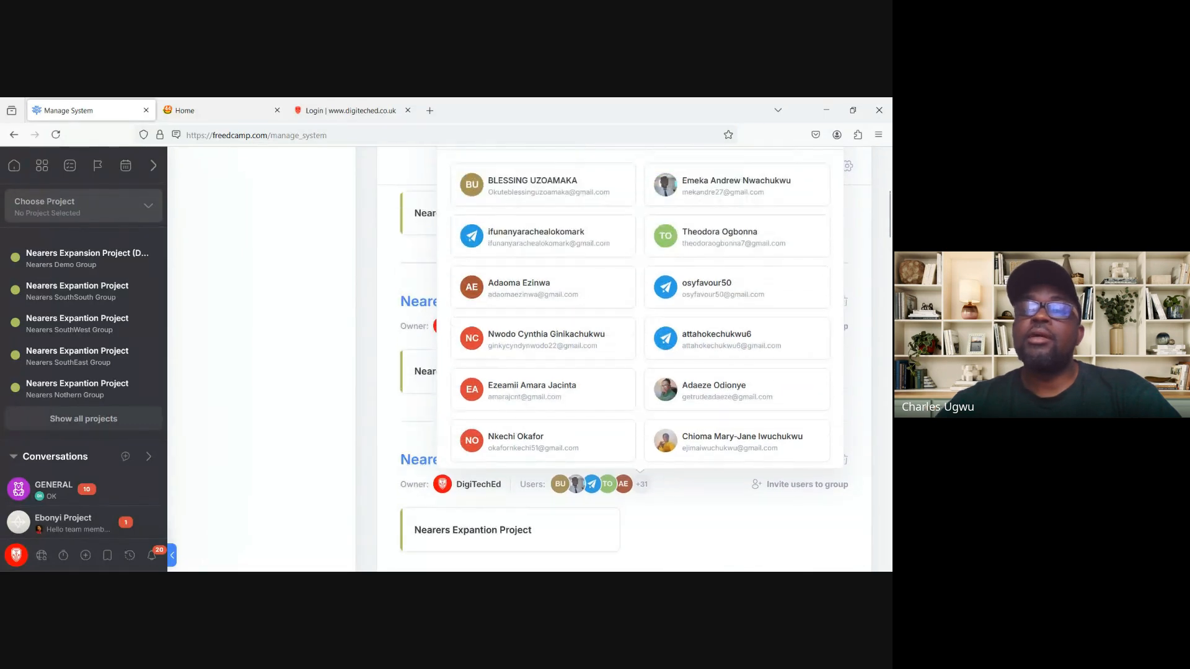
scroll(625, 359, up, 3)
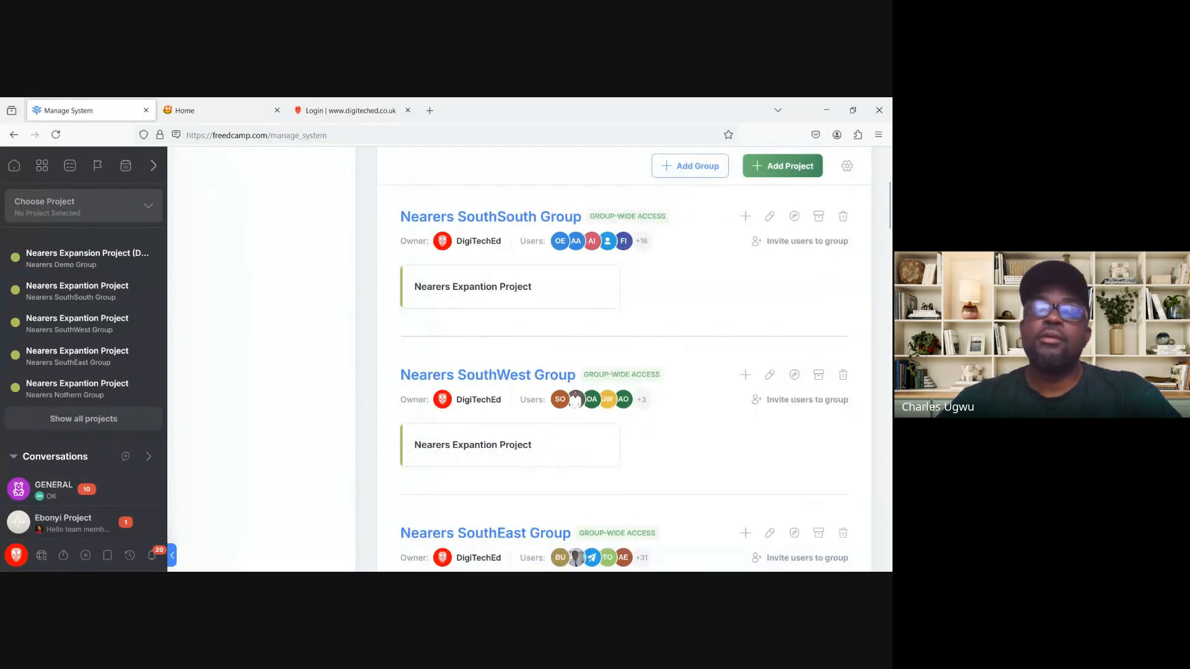
Step: Look through the full list of group users for Nearers Nothern Group and close it
scroll(625, 359, down, 7)
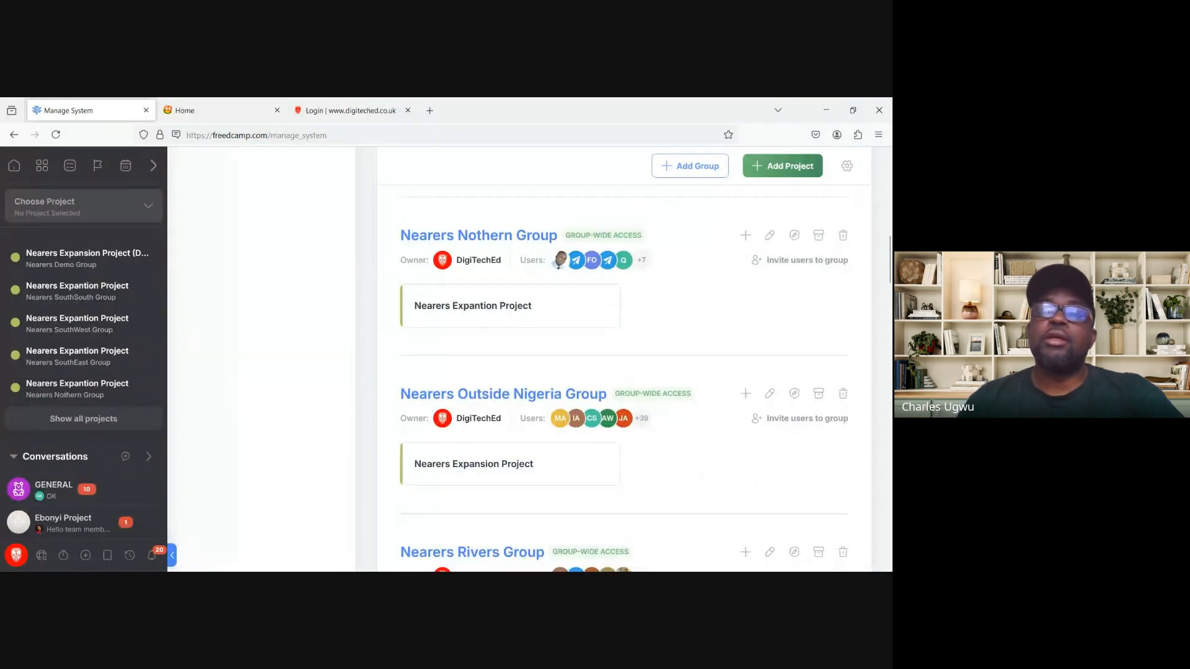
click(644, 256)
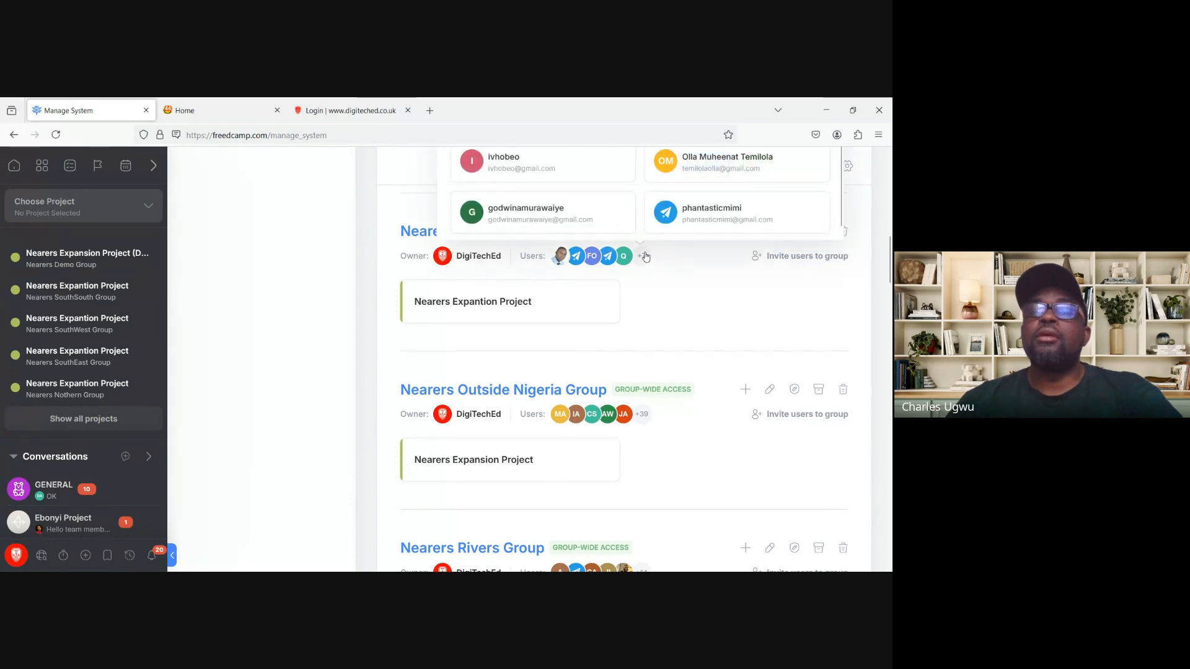
scroll(645, 256, up, 1)
scroll(646, 256, up, 2)
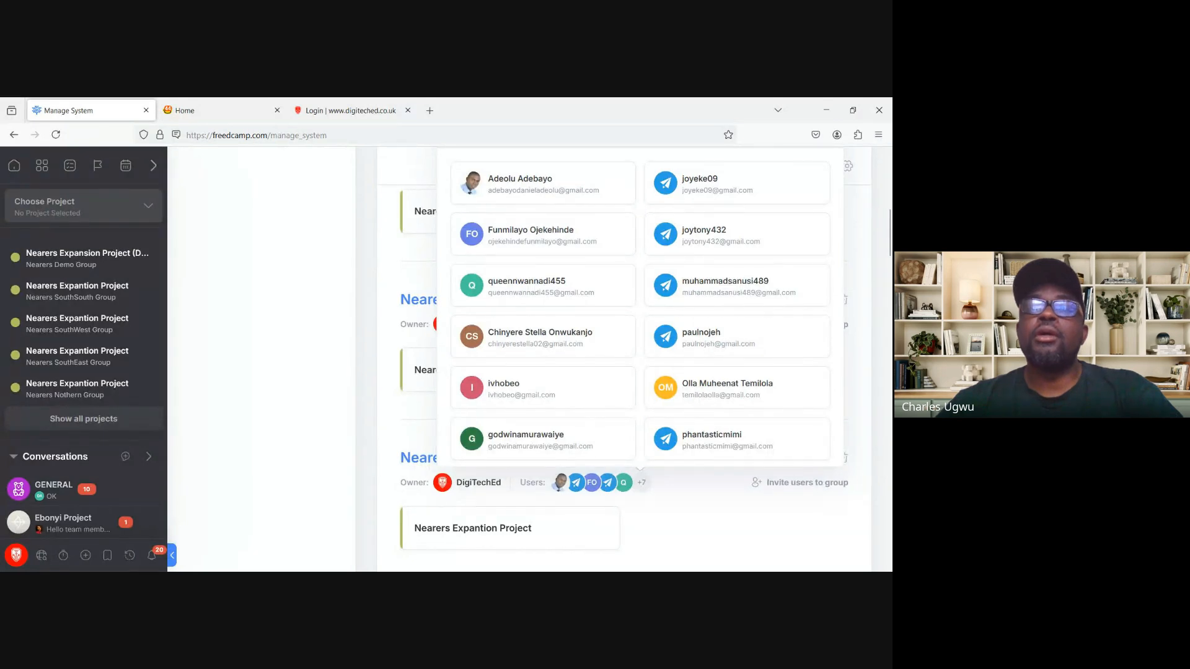
scroll(645, 256, down, 5)
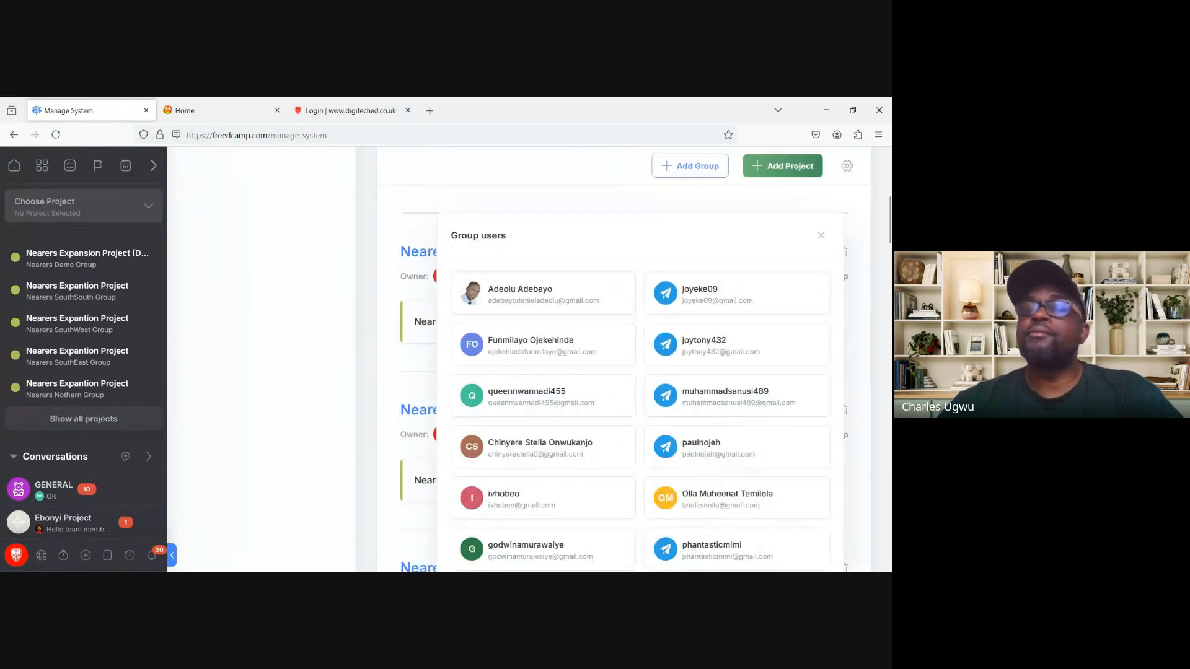
scroll(627, 378, up, 1)
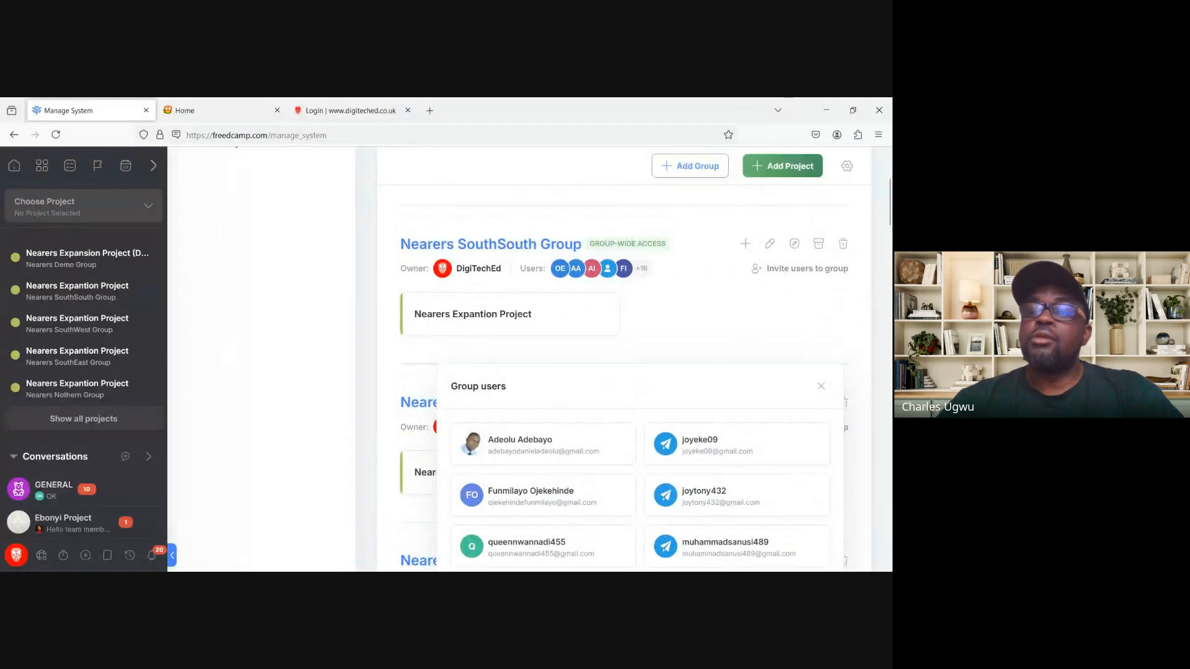
click(821, 389)
Step: View the full list of group users for Nearers SouthWest Group and close it
scroll(819, 399, down, 3)
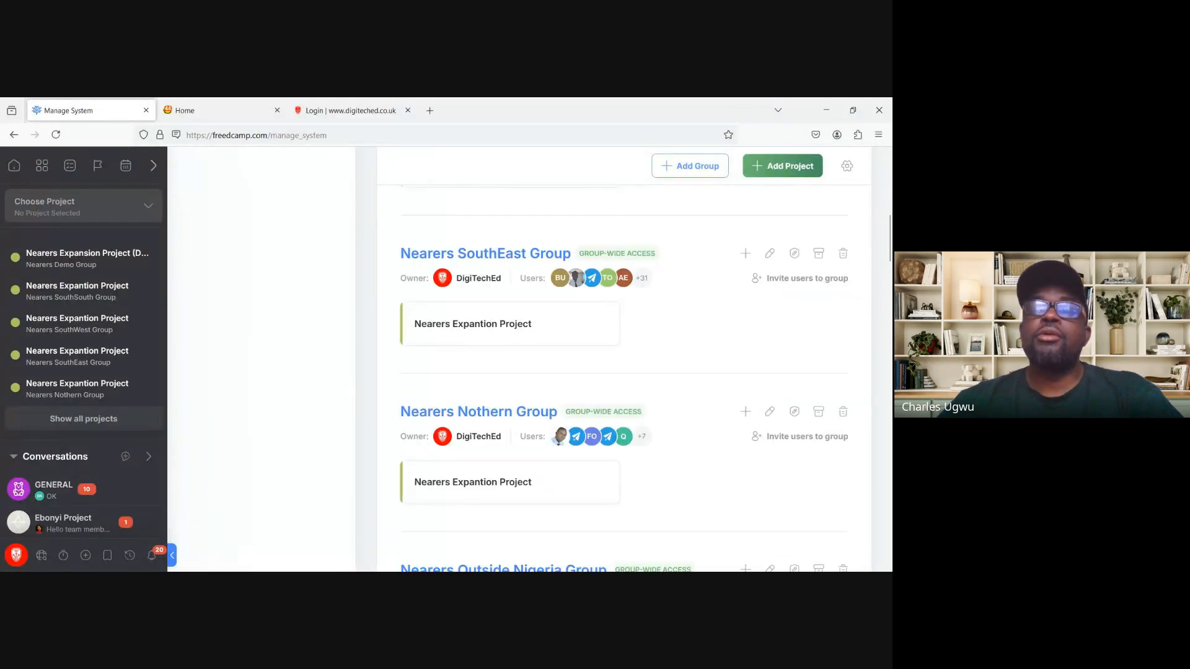
scroll(624, 378, up, 1)
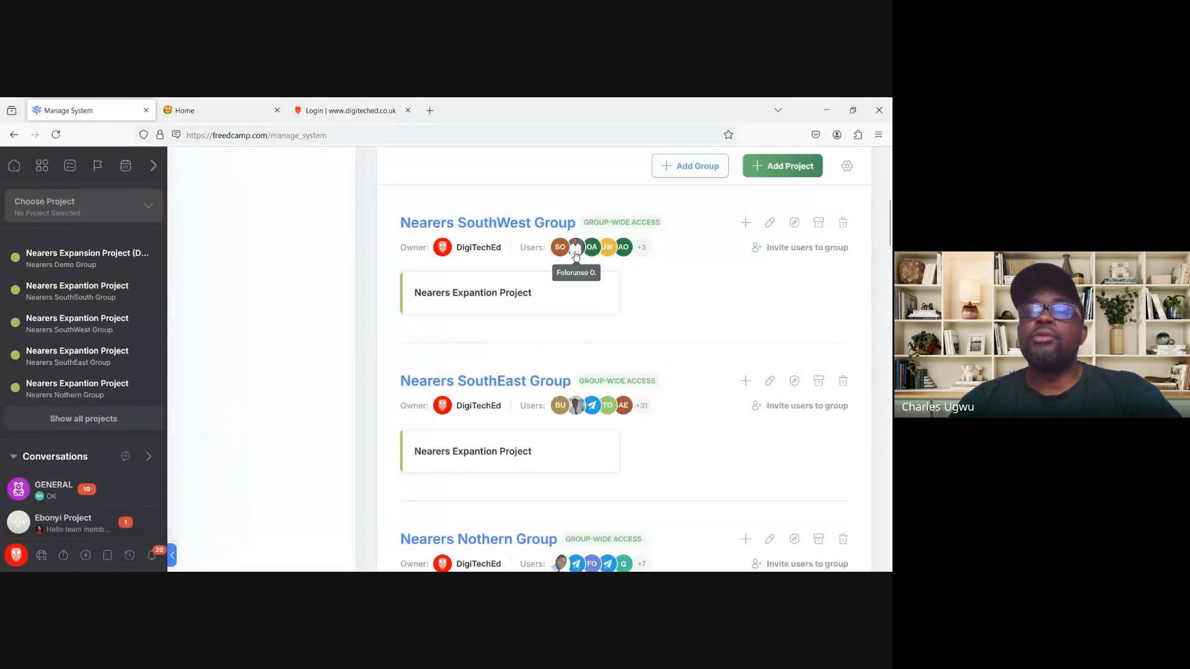
click(642, 248)
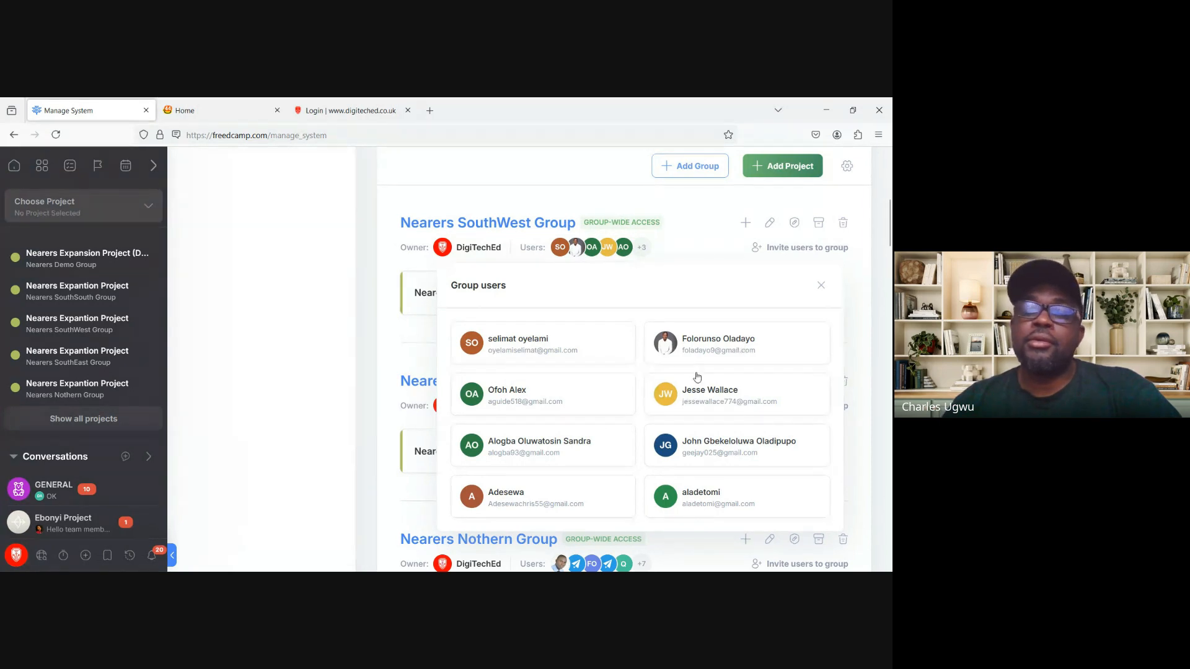
click(820, 287)
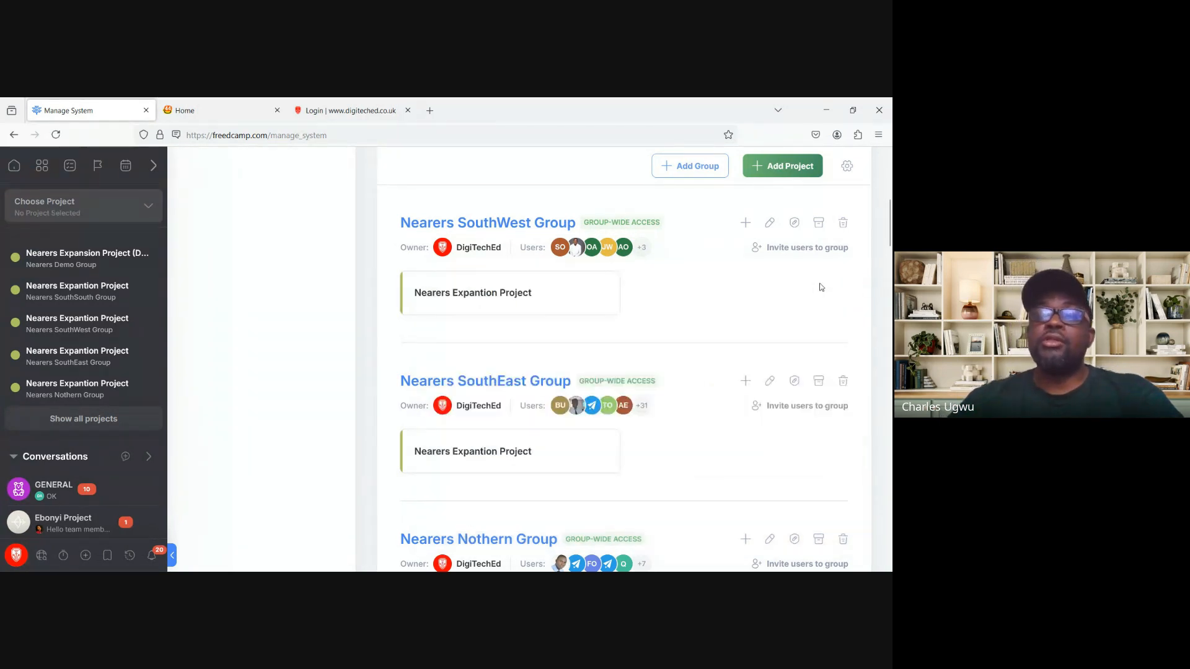
Step: Review the remaining groups down to Nearers Lagos Group and GoCaboo Plateau Group
scroll(820, 286, down, 6)
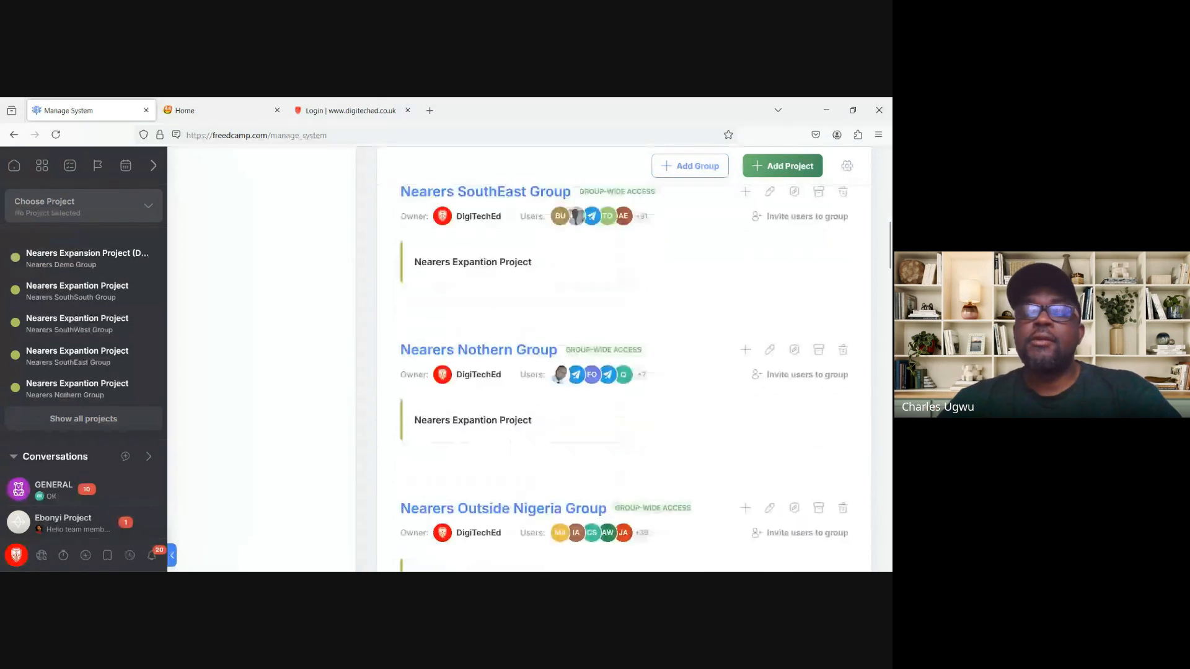
scroll(820, 286, down, 6)
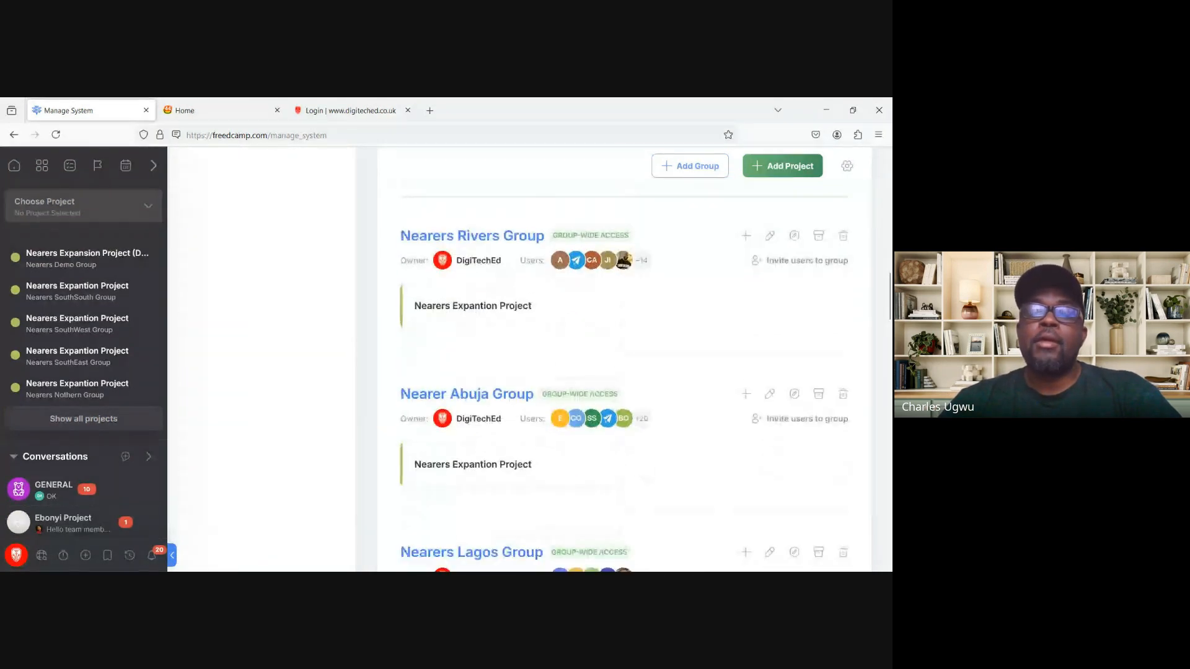
scroll(481, 224, down, 4)
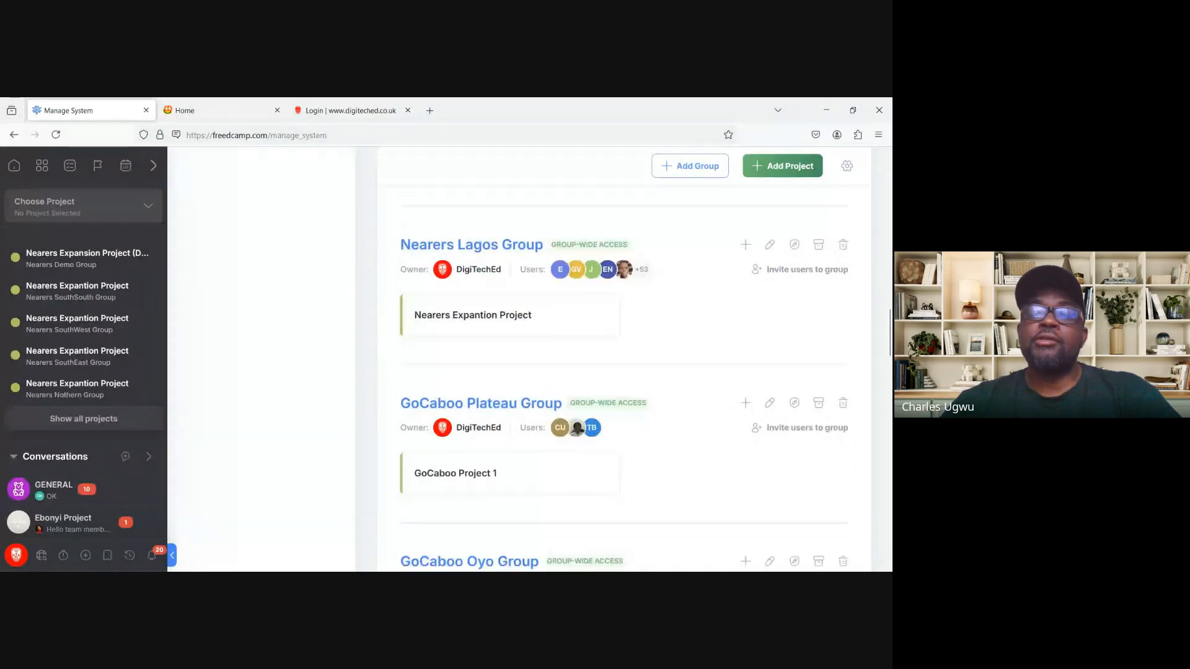
Step: Look through the groups as far as GoCaboo Oyo Group and return to Nearers Demo Group
scroll(624, 372, down, 3)
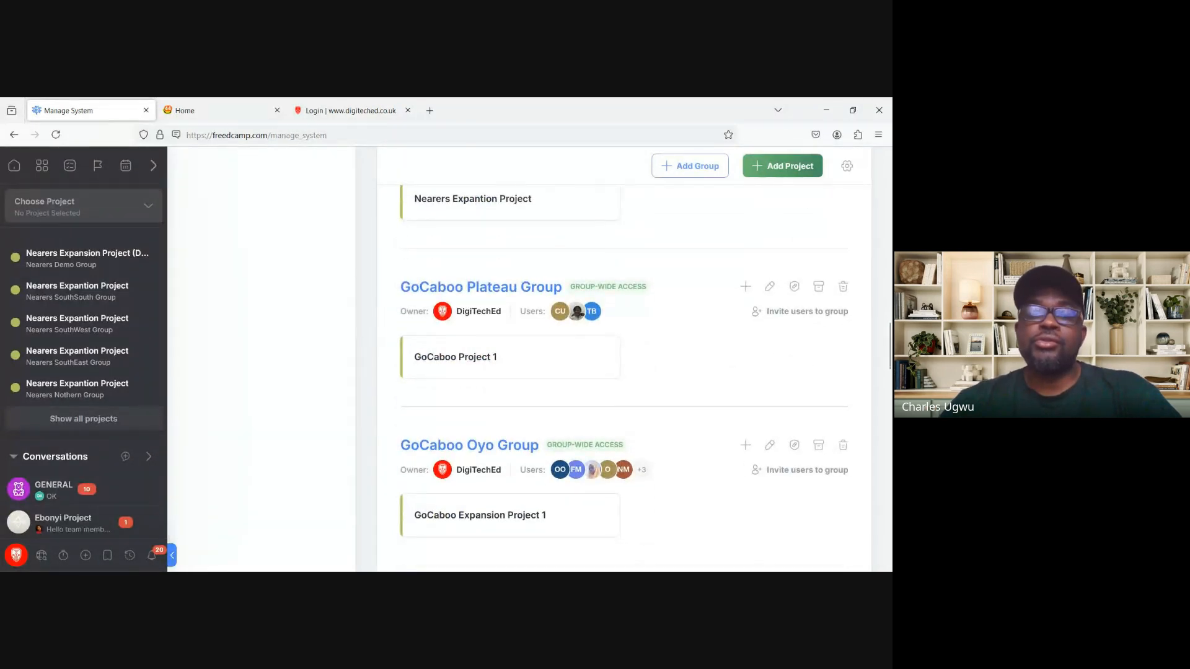
scroll(623, 372, up, 10)
scroll(623, 372, up, 12)
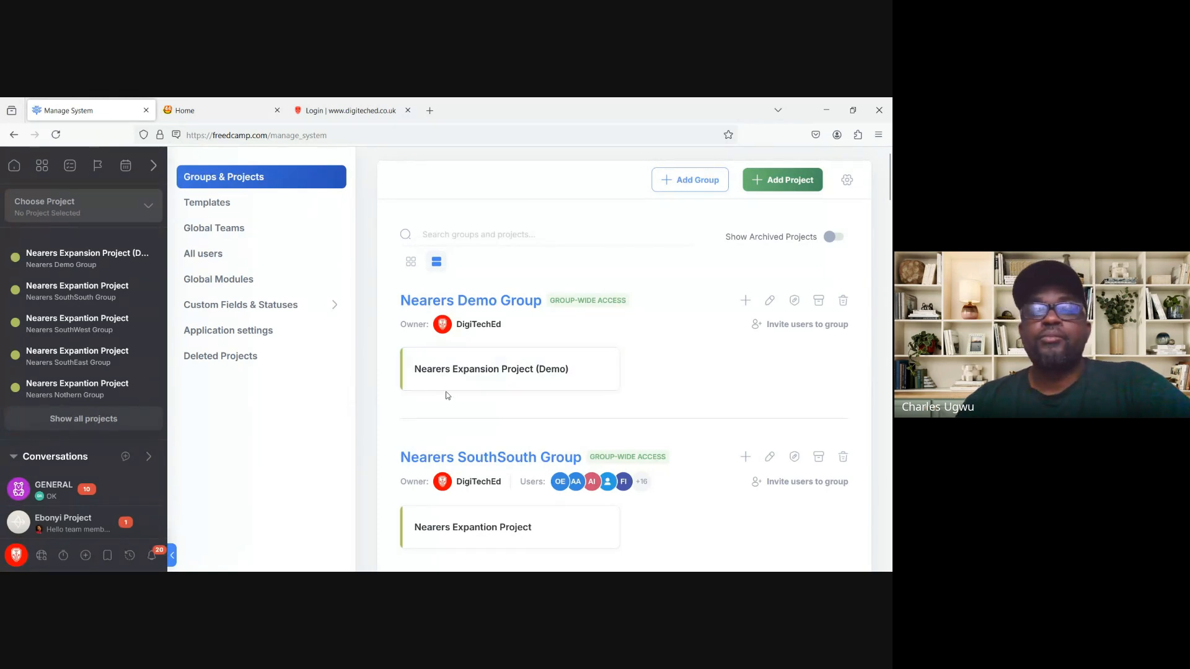
Step: View the project applications of Nearers Expansion Project (Demo) and return to the list of groups and projects
click(462, 378)
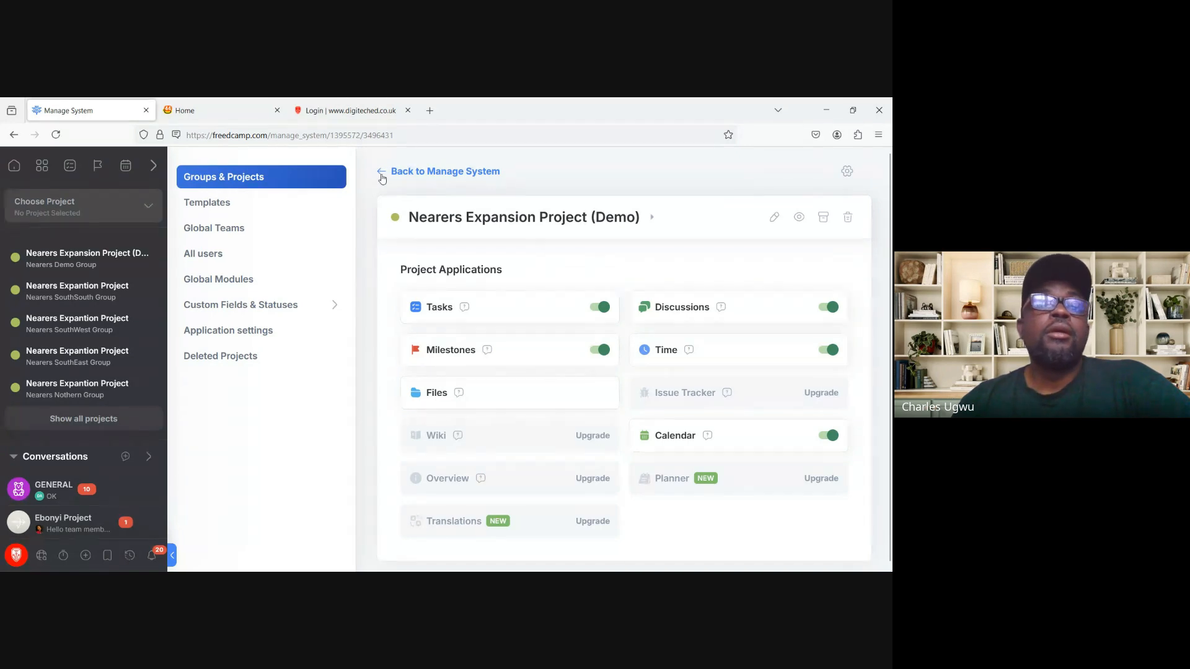
click(382, 177)
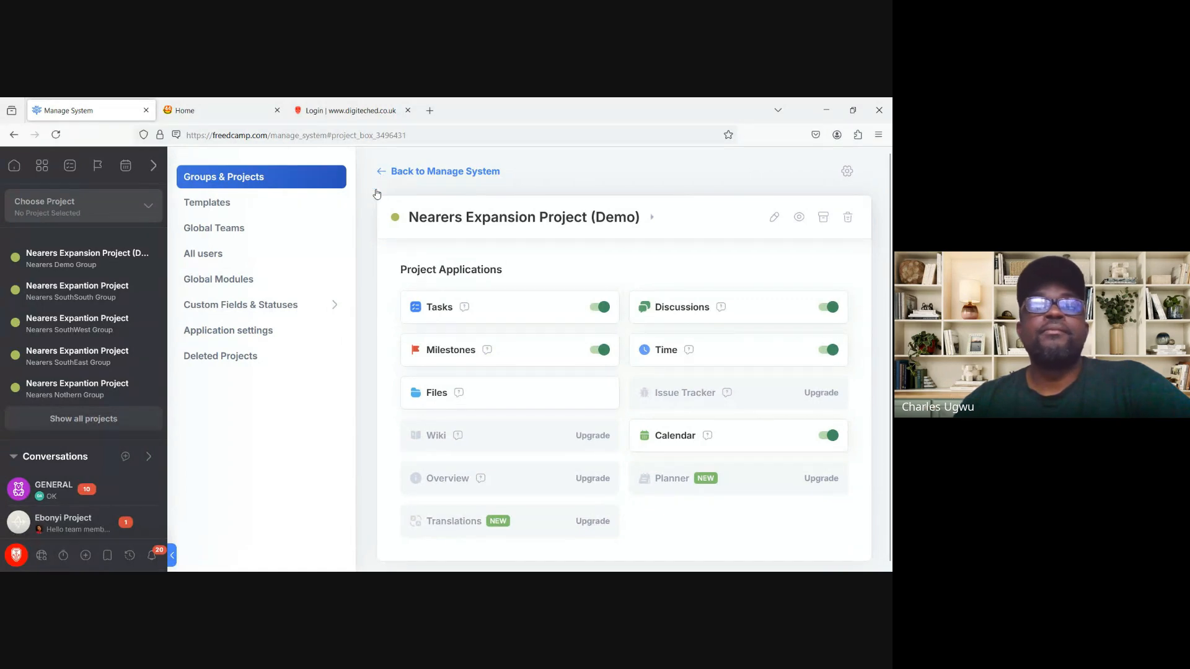
click(380, 175)
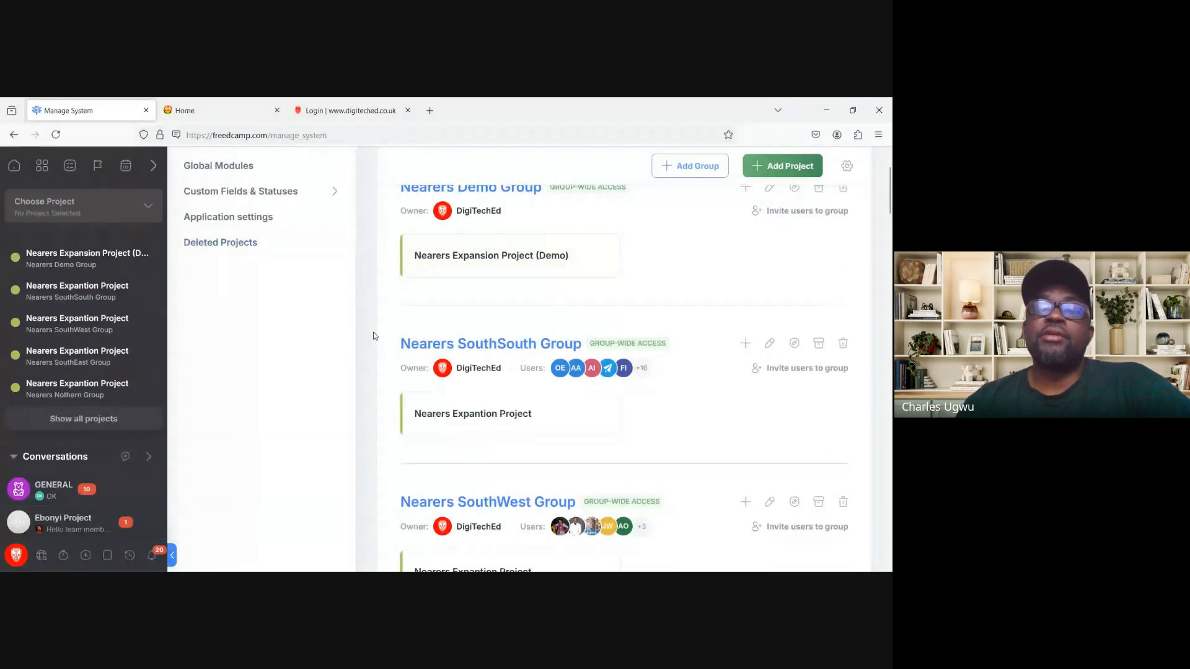
scroll(372, 337, up, 2)
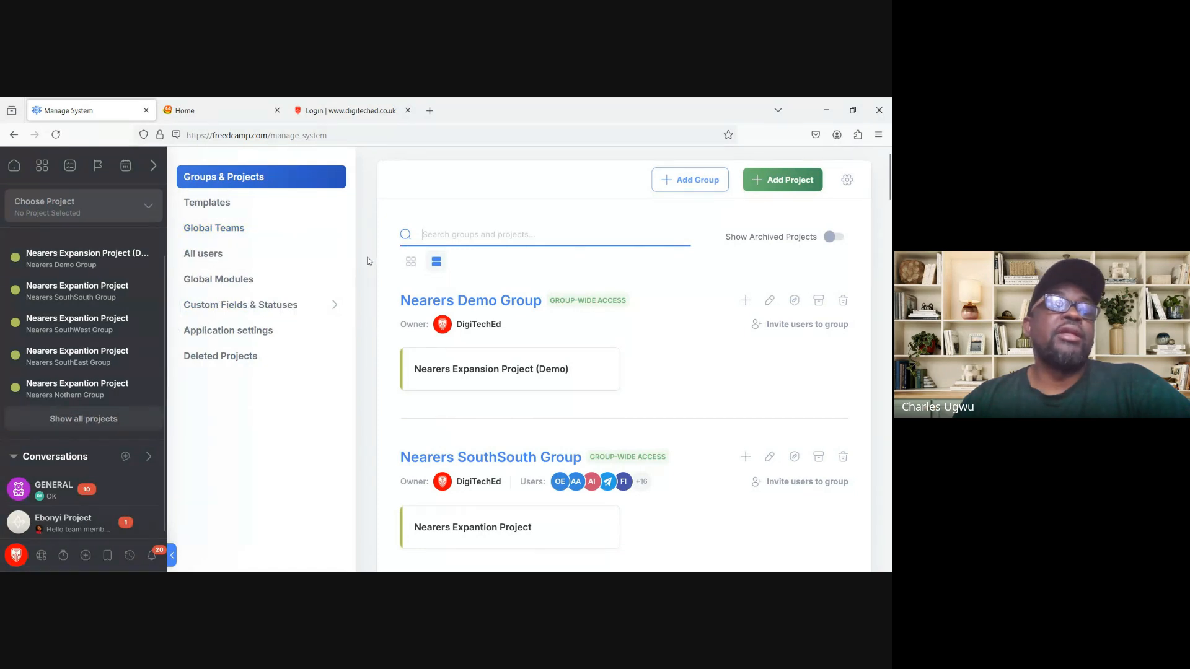
Step: Open Nearers Expansion Project (Demo) under Nearers Demo Group from the projects board and collapse its Task List
click(41, 173)
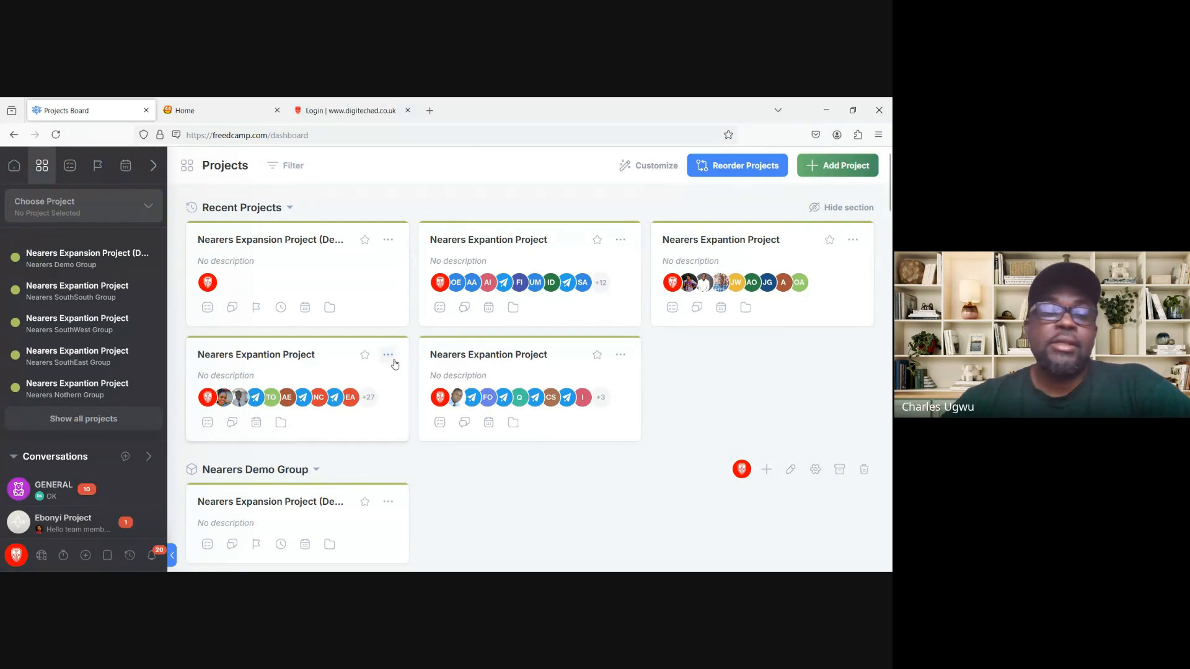
scroll(388, 356, down, 2)
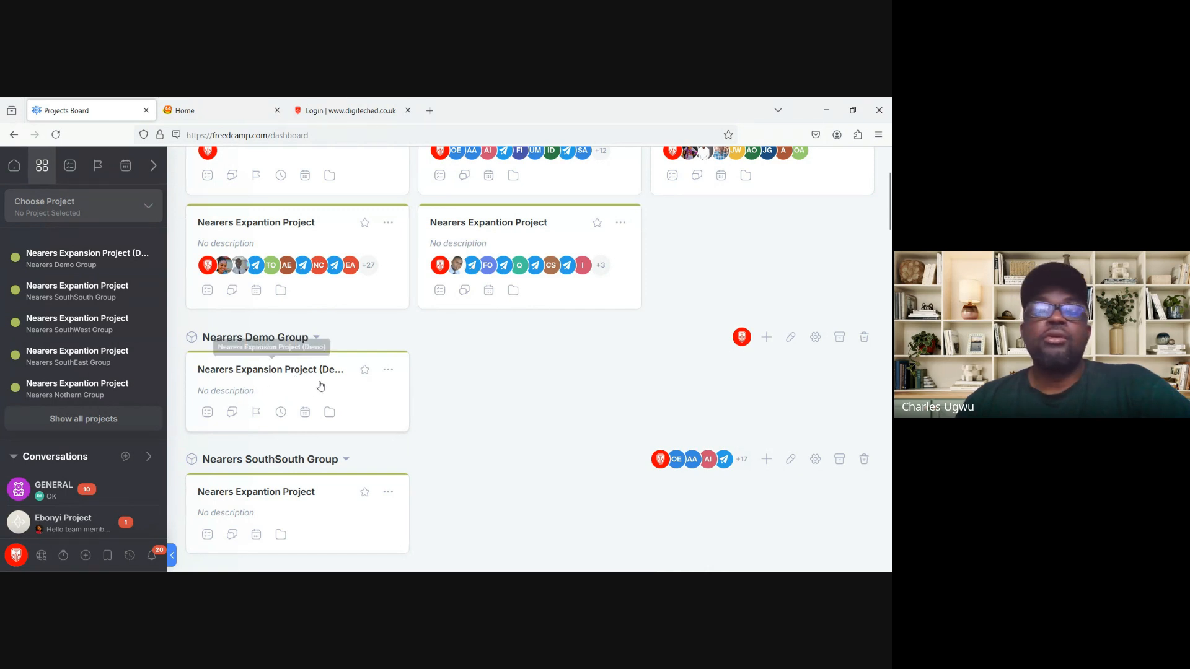
click(280, 383)
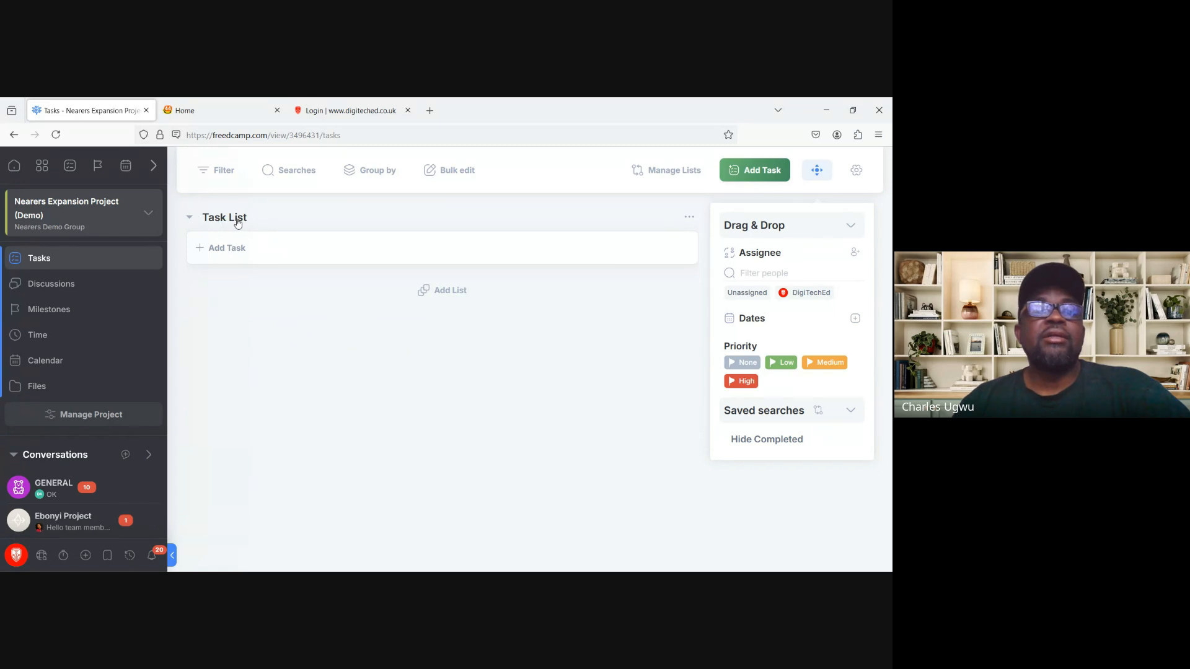
click(190, 220)
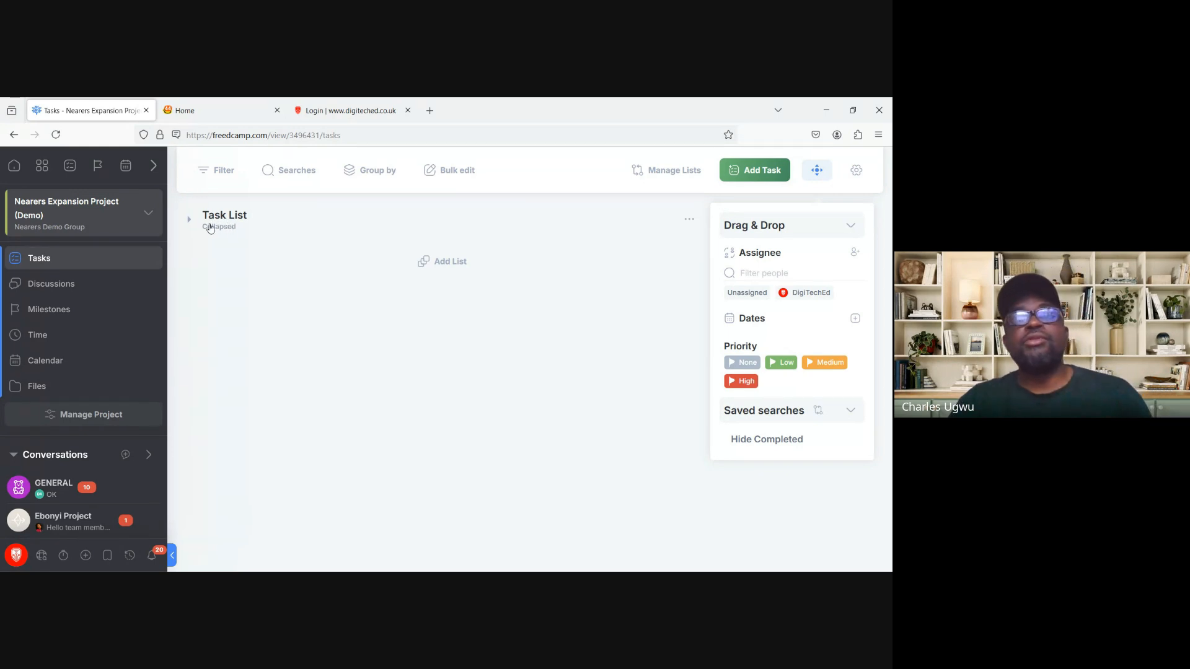
Step: Edit the Task List and replace its title with INITIATE STAGE
click(689, 220)
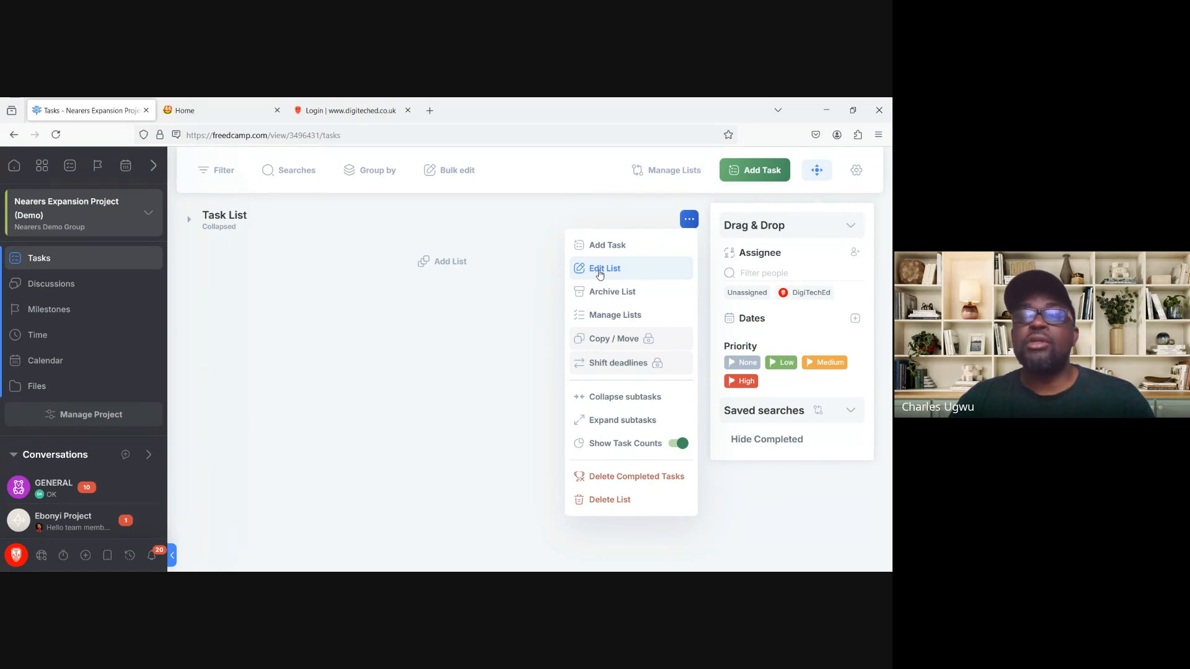
click(599, 273)
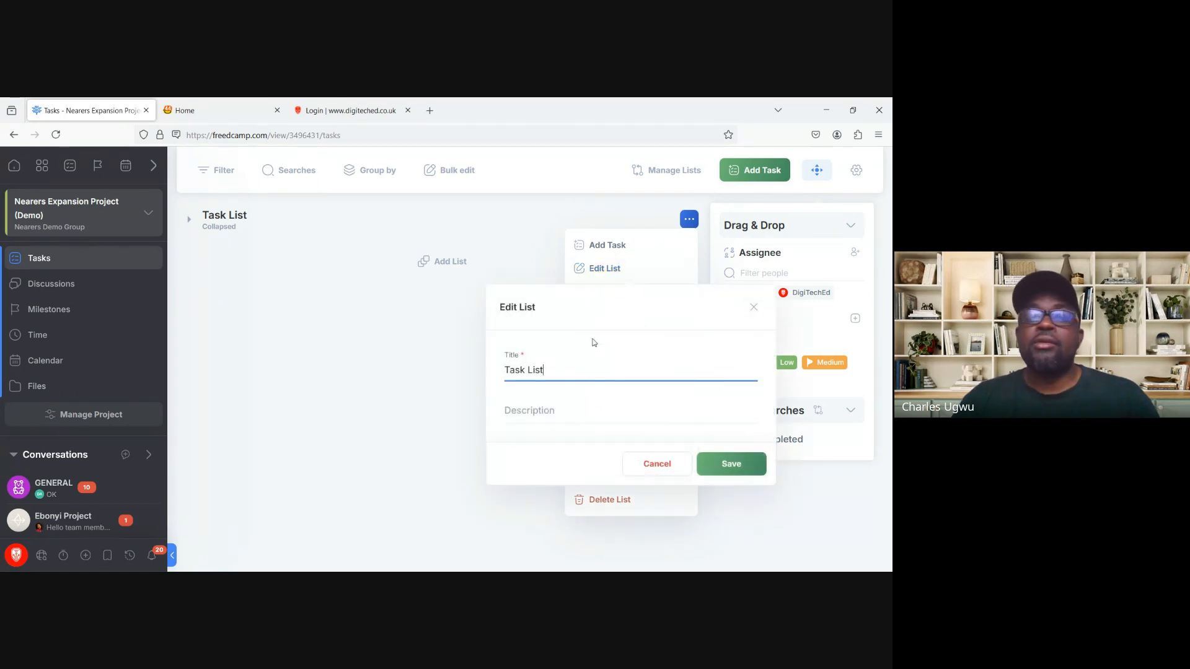
key(BackSpace)
key(BackSpace)
key(BackSpace)
key(BackSpace)
key(BackSpace)
key(BackSpace)
key(BackSpace)
key(BackSpace)
key(BackSpace)
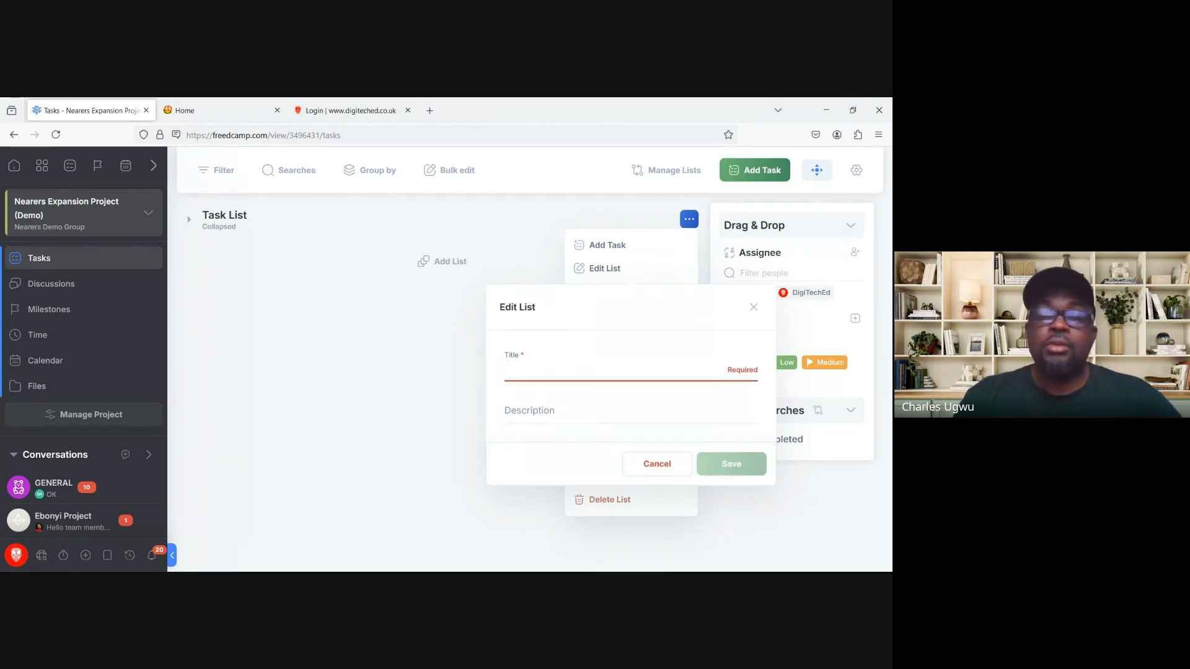
text(I)
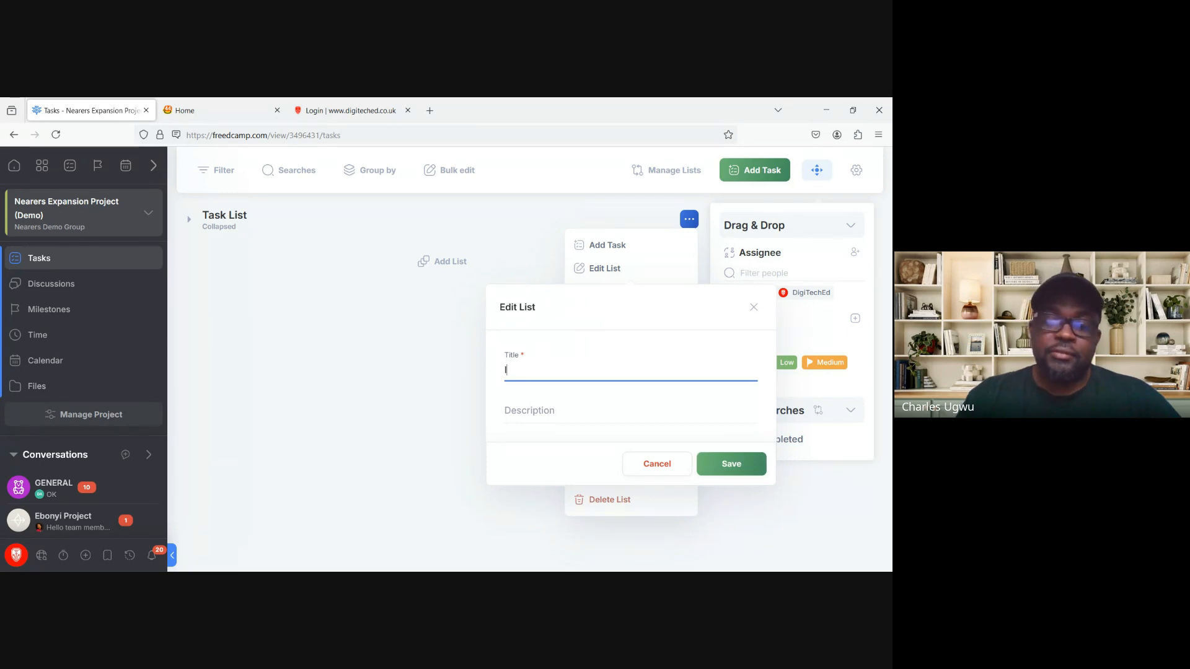
text(NITIATE)
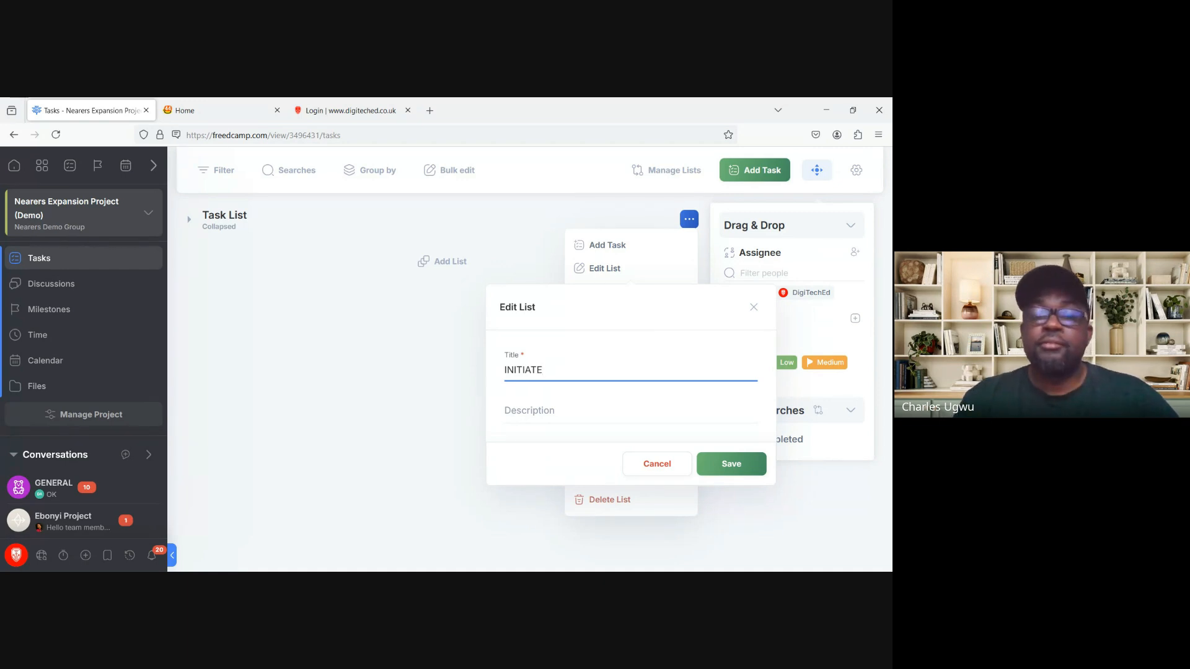
text( S)
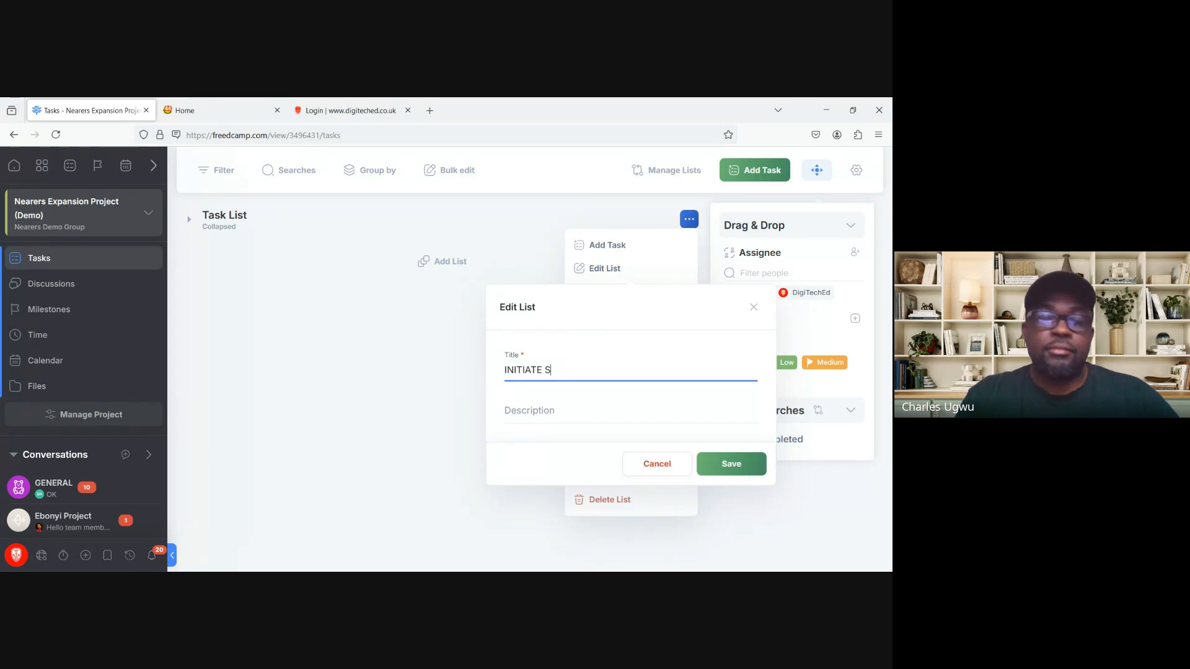
text(TAG)
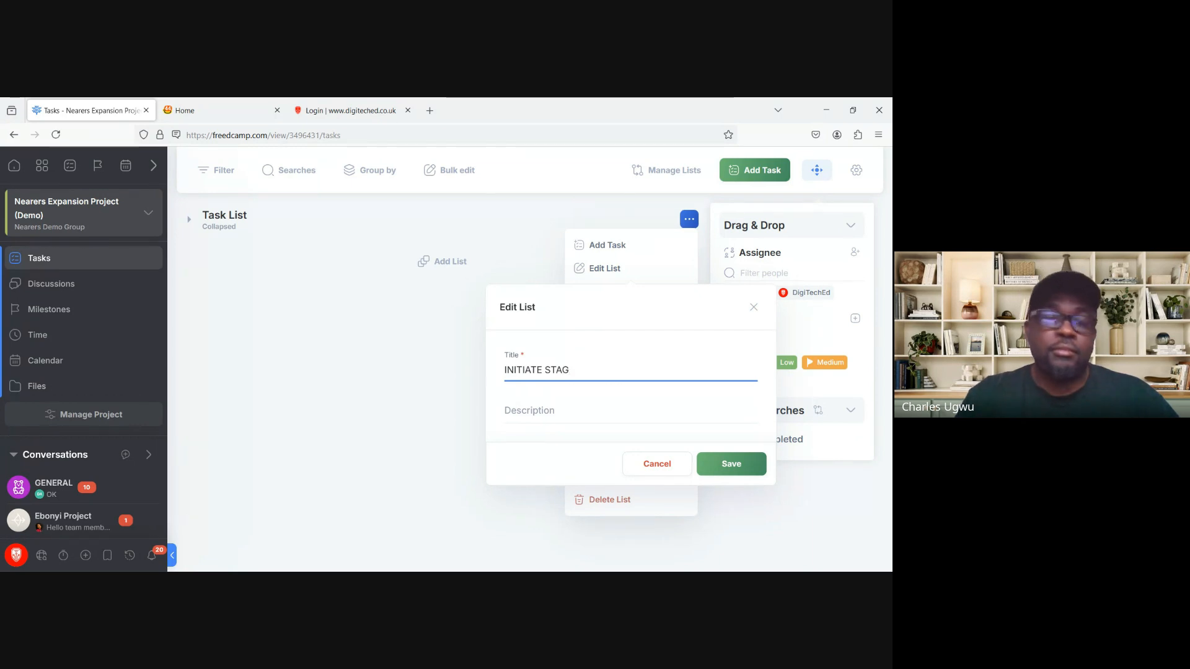
text(E)
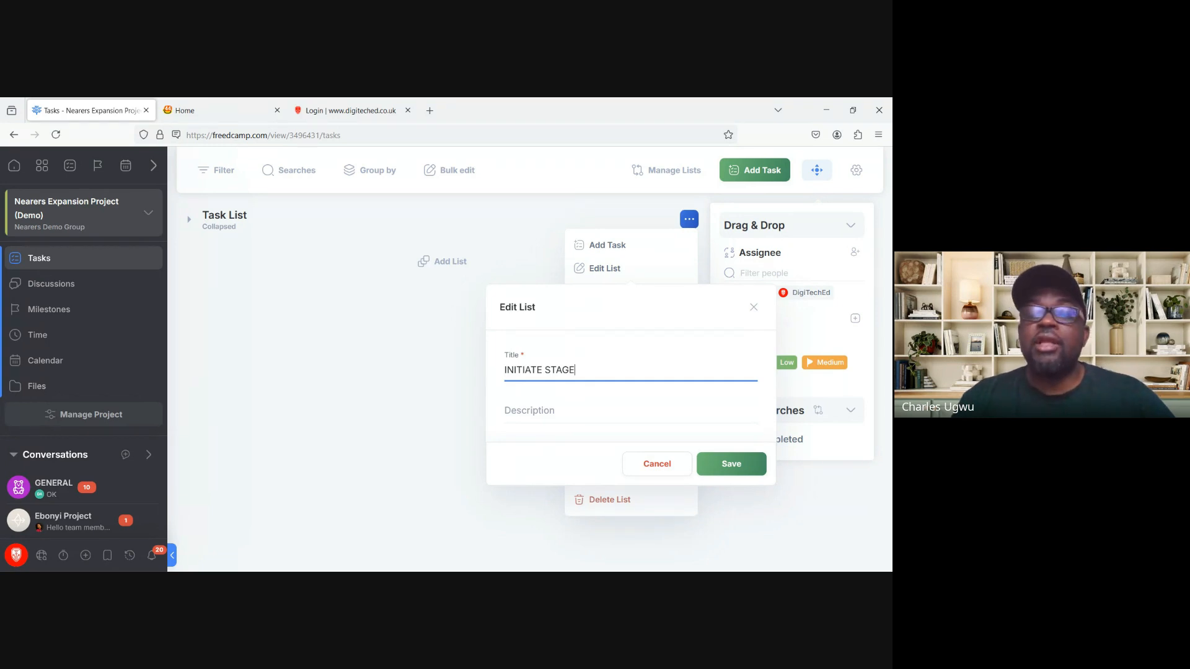
Step: Change the title of the list being edited to INITIATE PHASE and save it
key(BackSpace)
key(BackSpace)
key(BackSpace)
key(BackSpace)
key(BackSpace)
key(BackSpace)
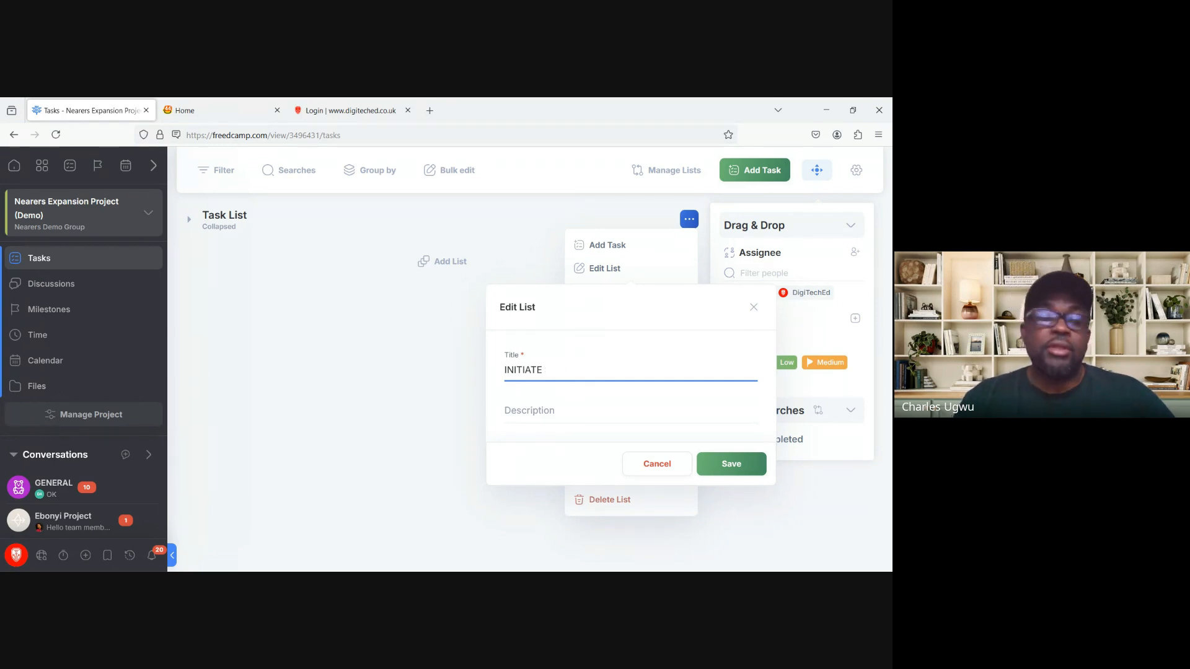
text(P)
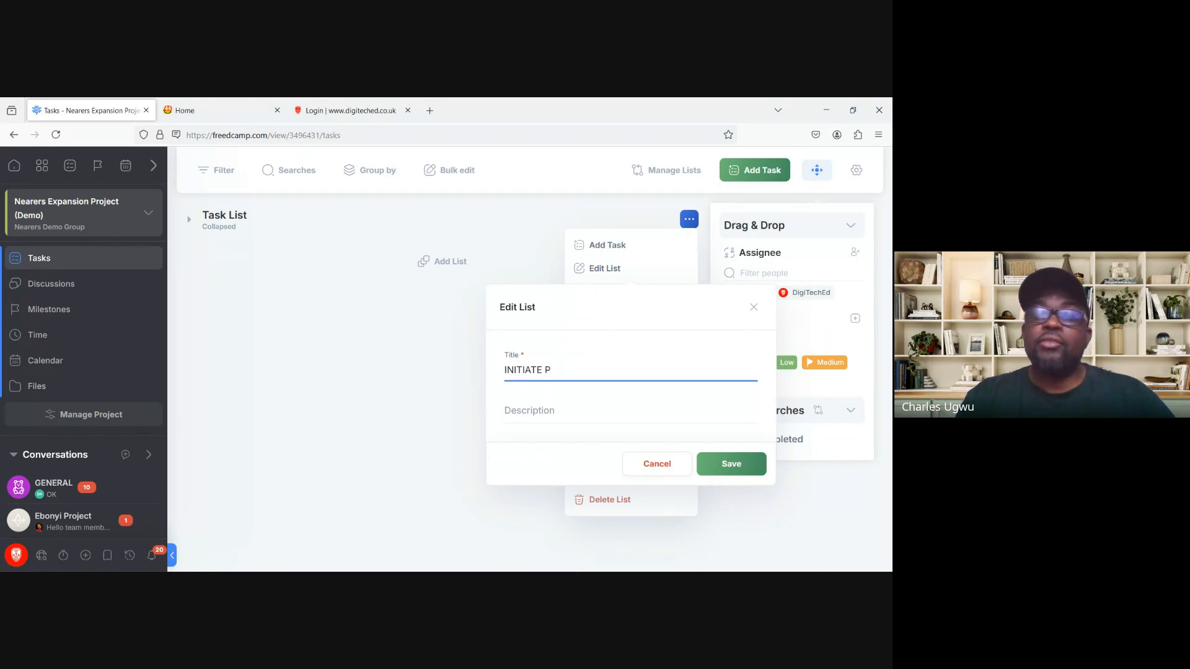
text(h)
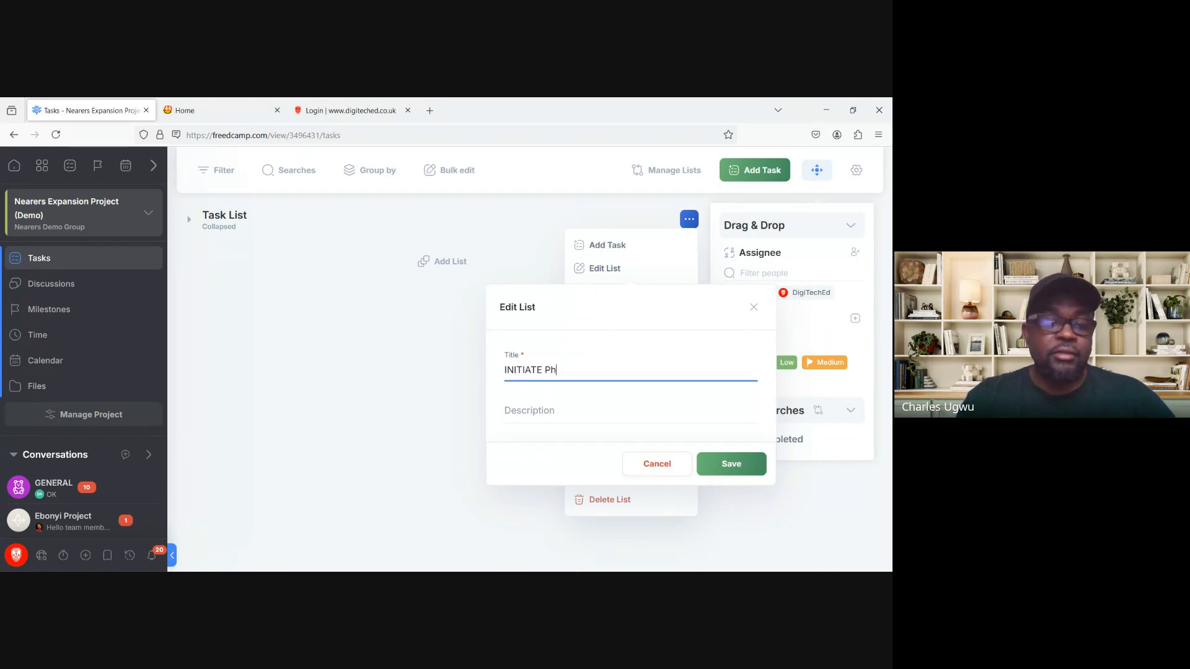
key(BackSpace)
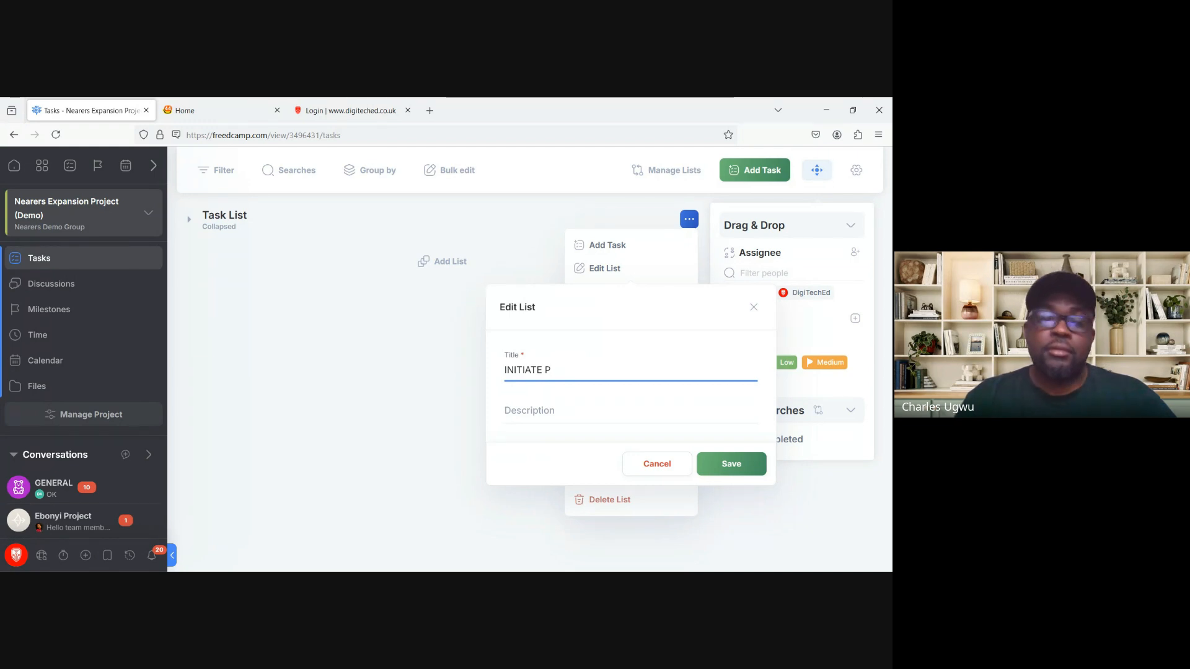
text(hase)
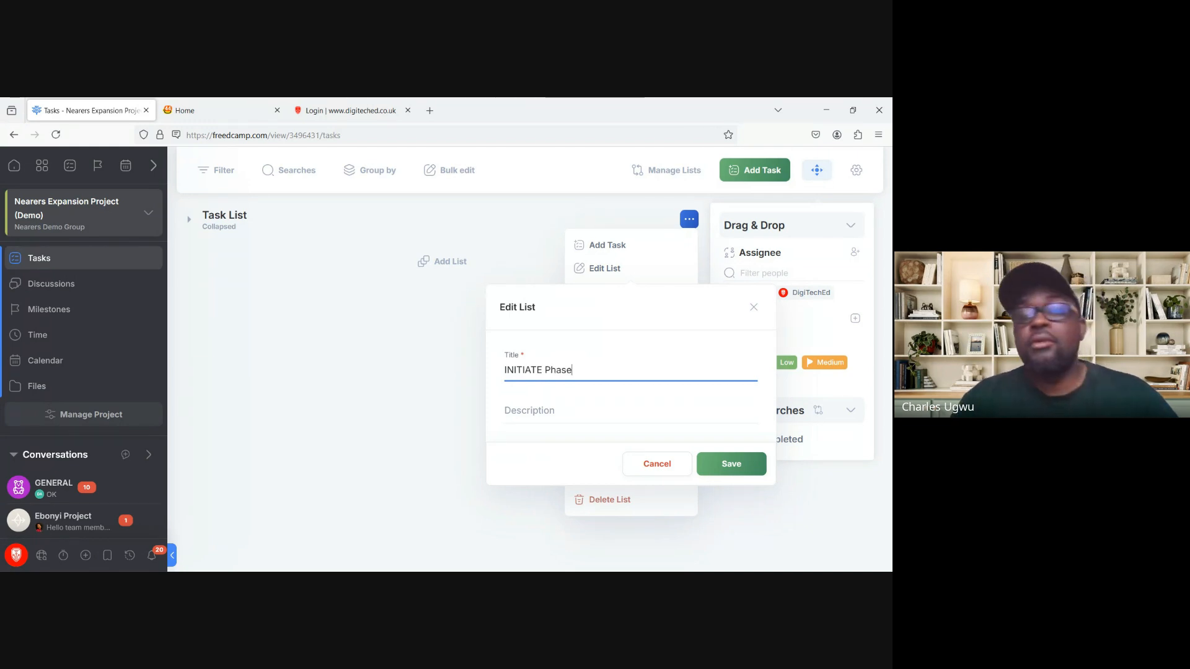
key(BackSpace)
key(BackSpace)
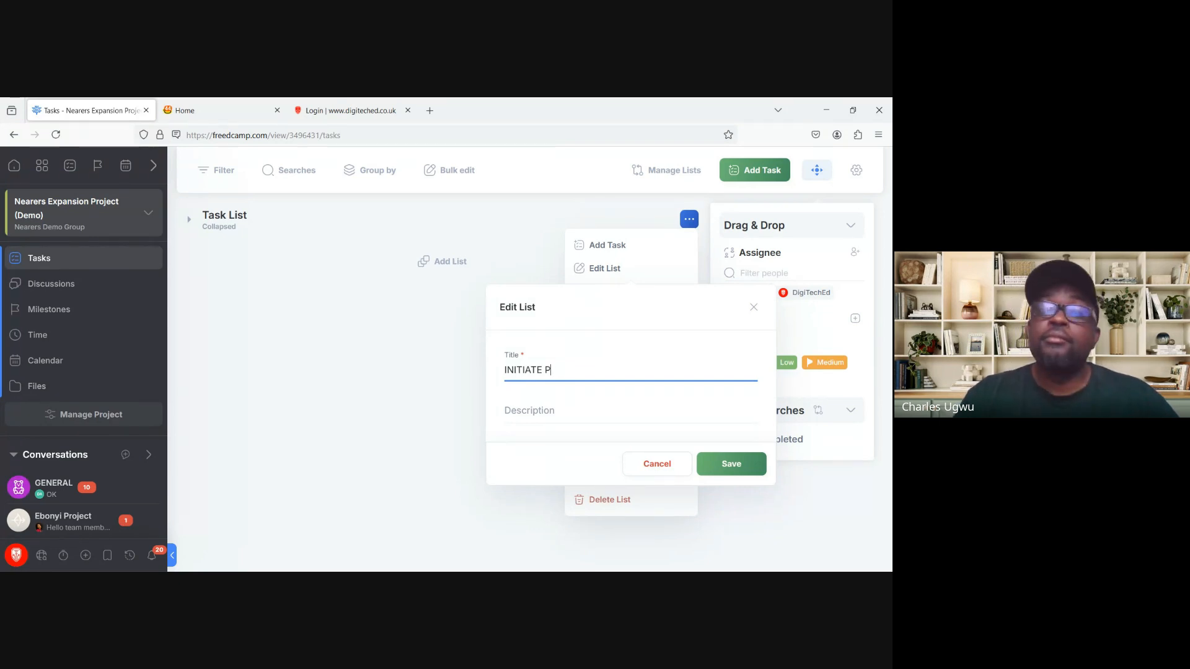
text(HASE)
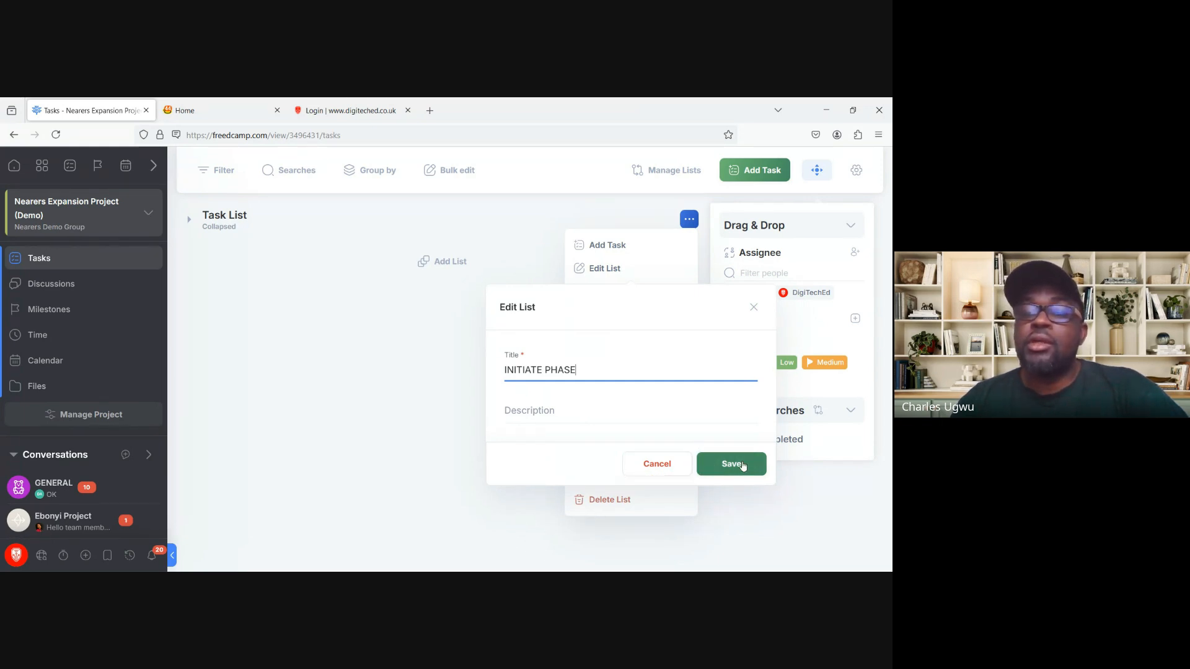
click(742, 466)
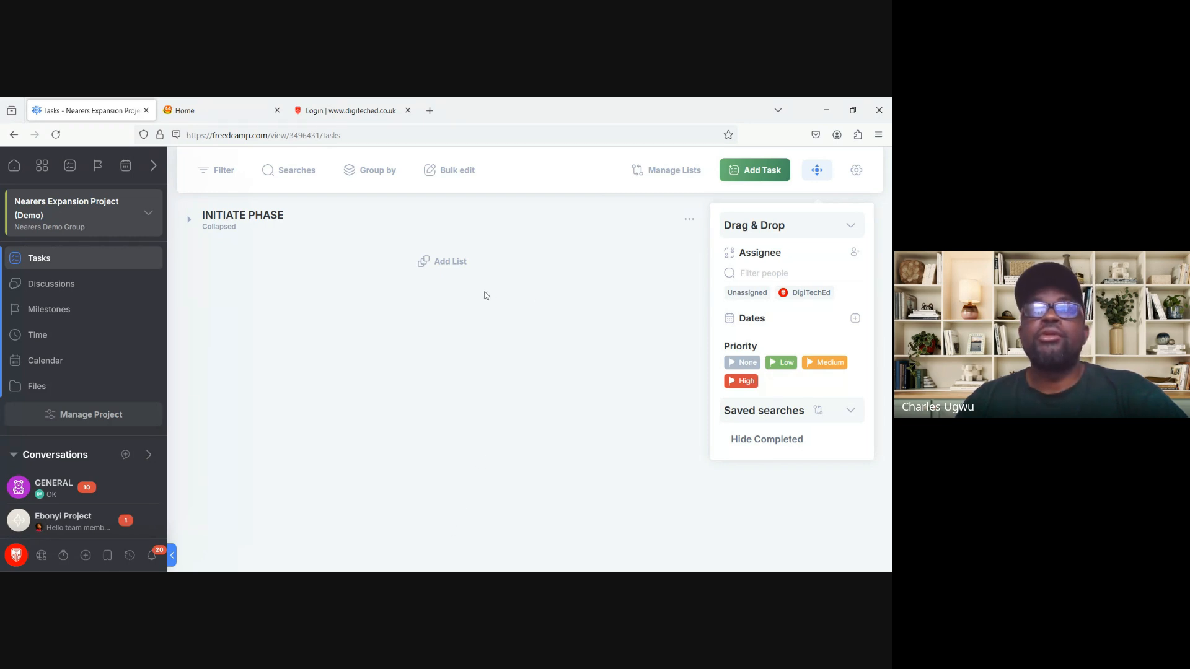
Step: Add a new task list titled PLANNING PHASE below INITIATE PHASE
click(445, 265)
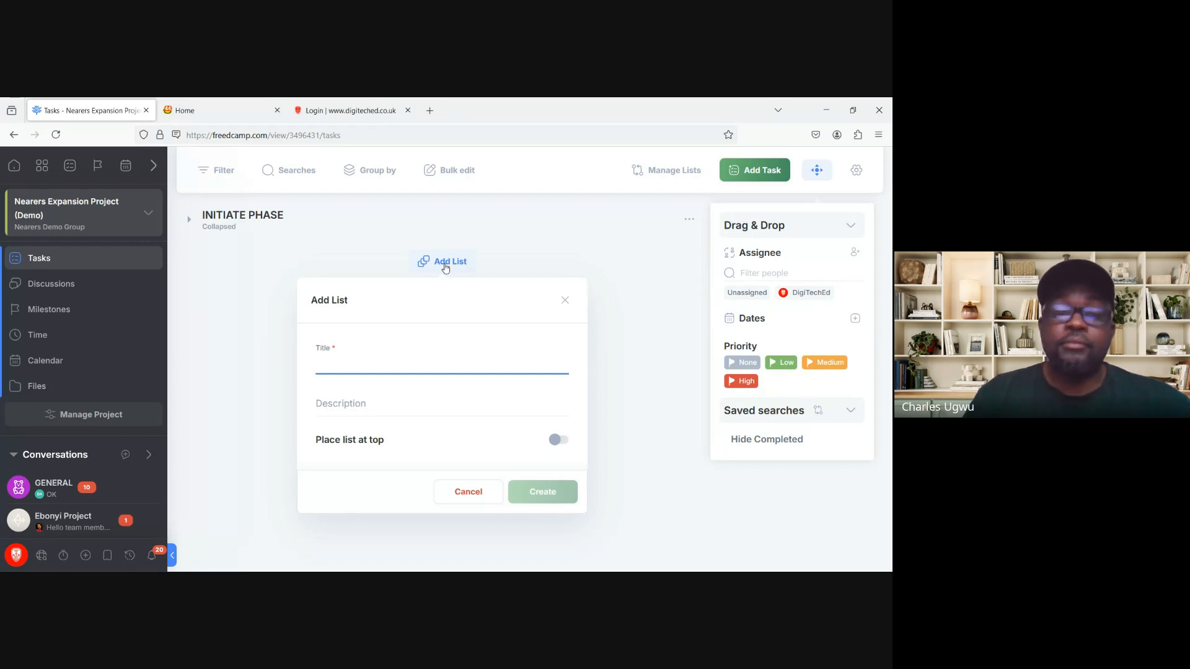
text(P)
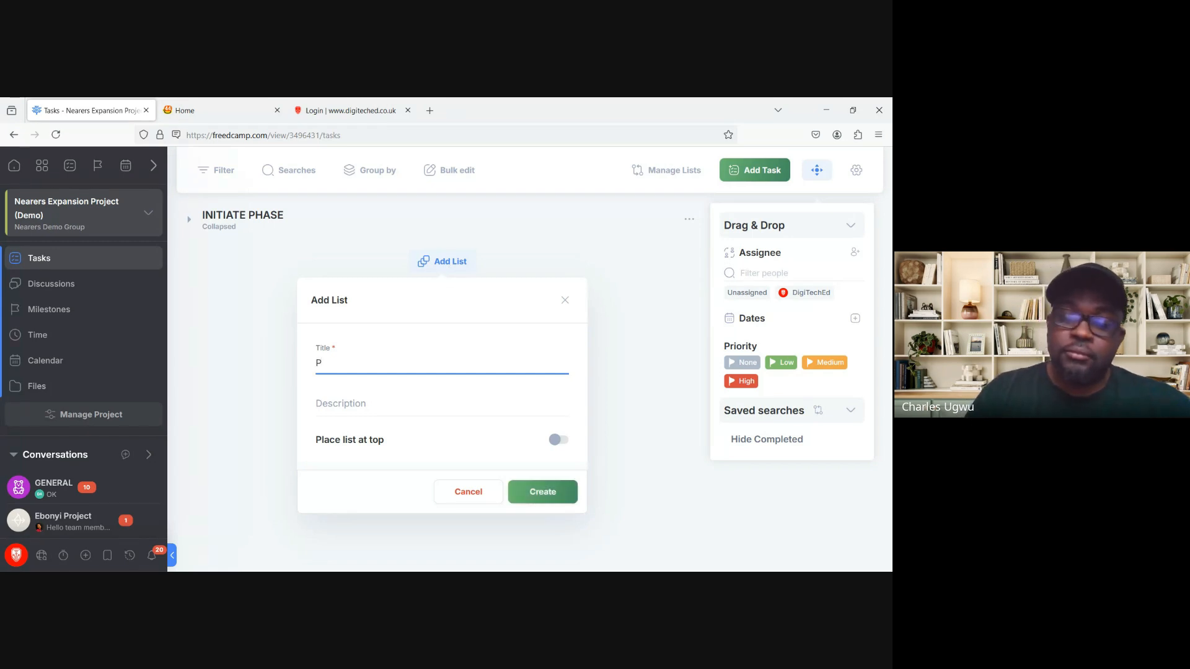
text(LANNING)
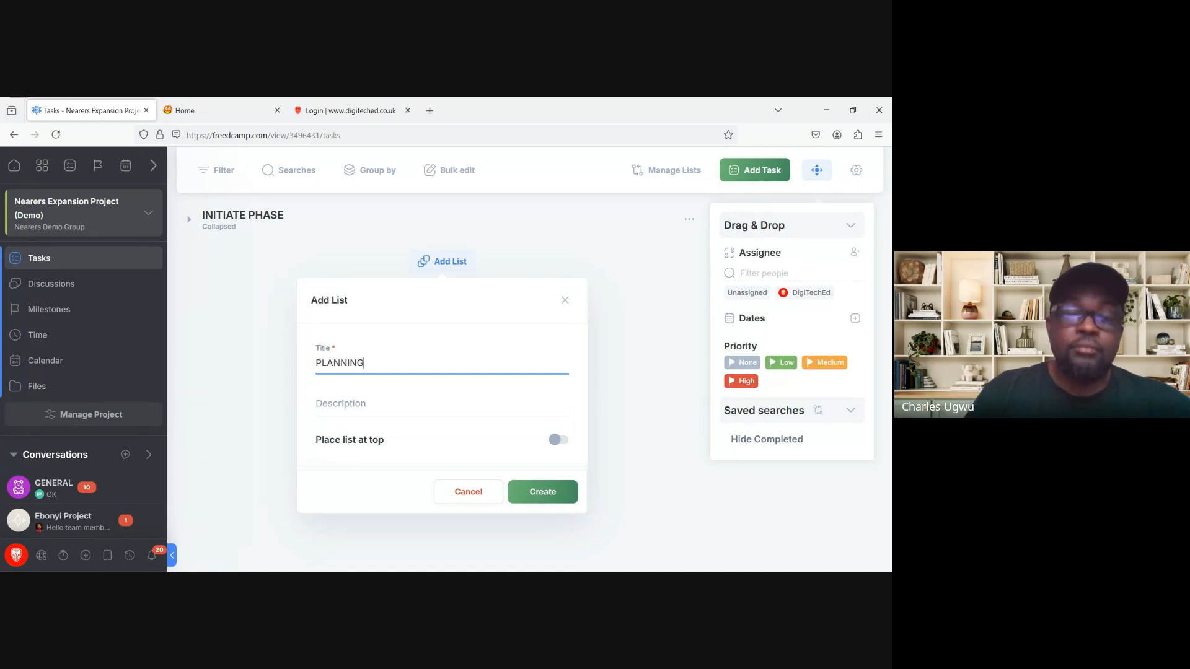
text( P)
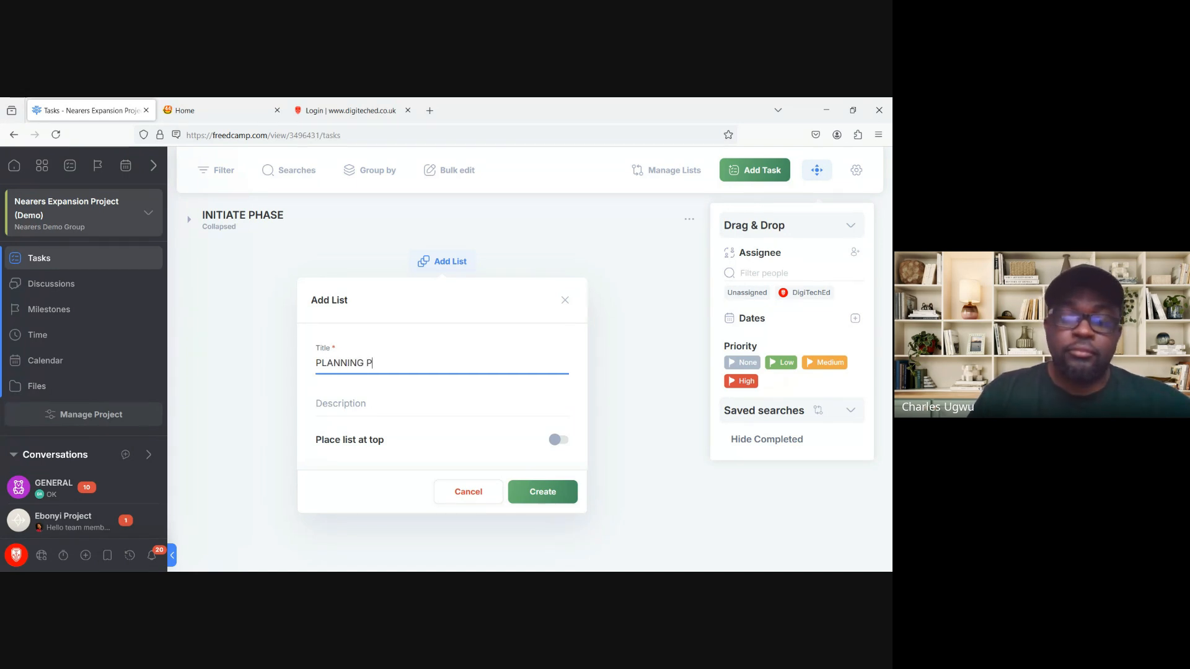
text(HASE)
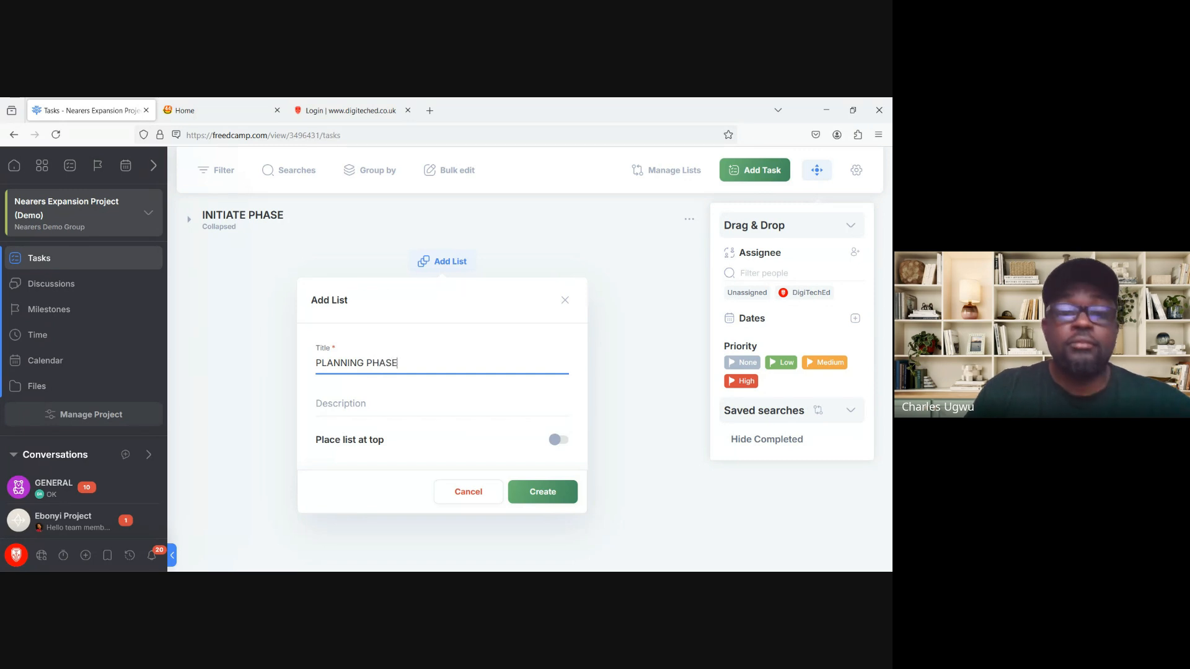
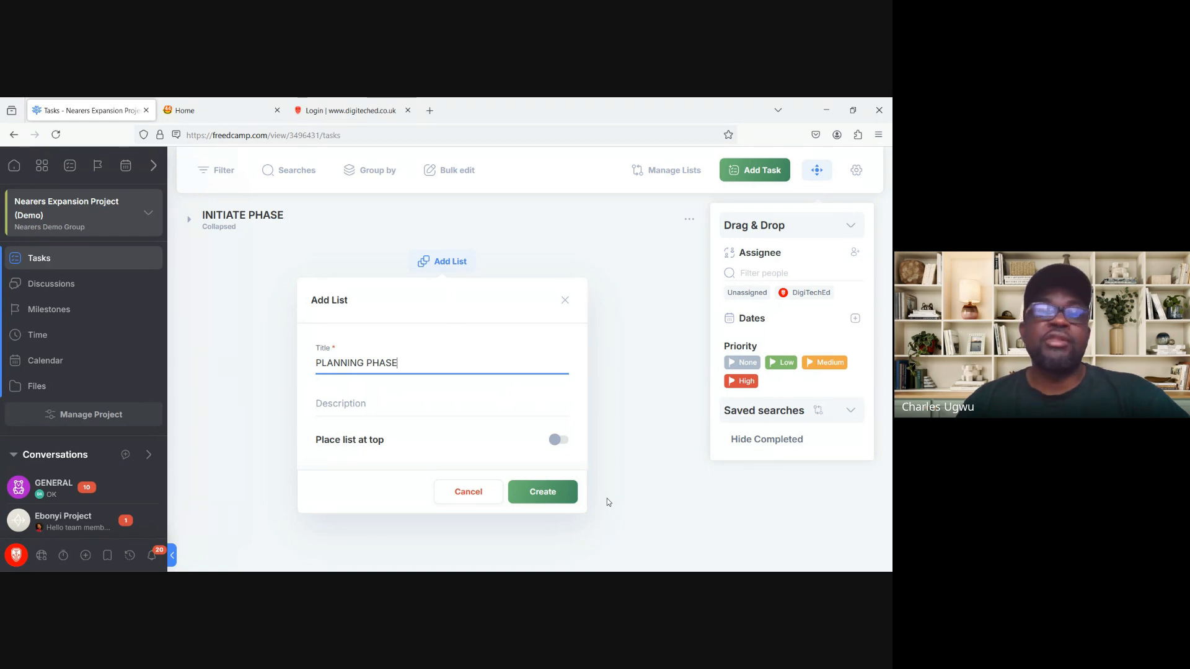
click(546, 495)
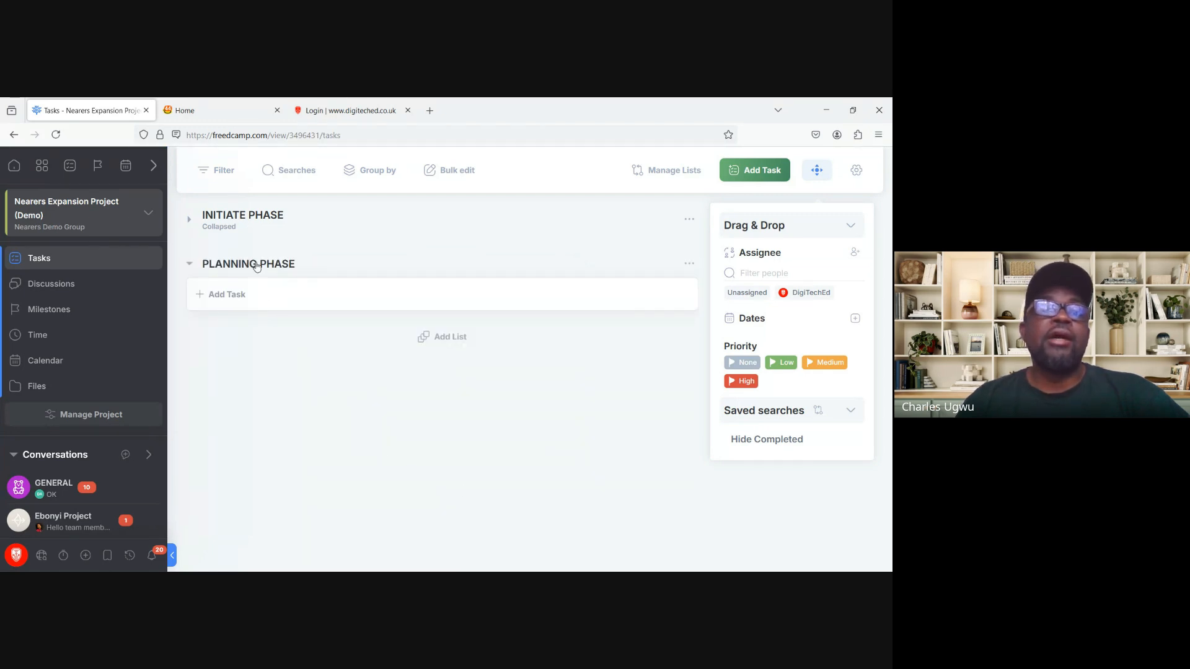
Step: Add a new task list titled EXECUTE PHASE below PLANNING PHASE
click(451, 337)
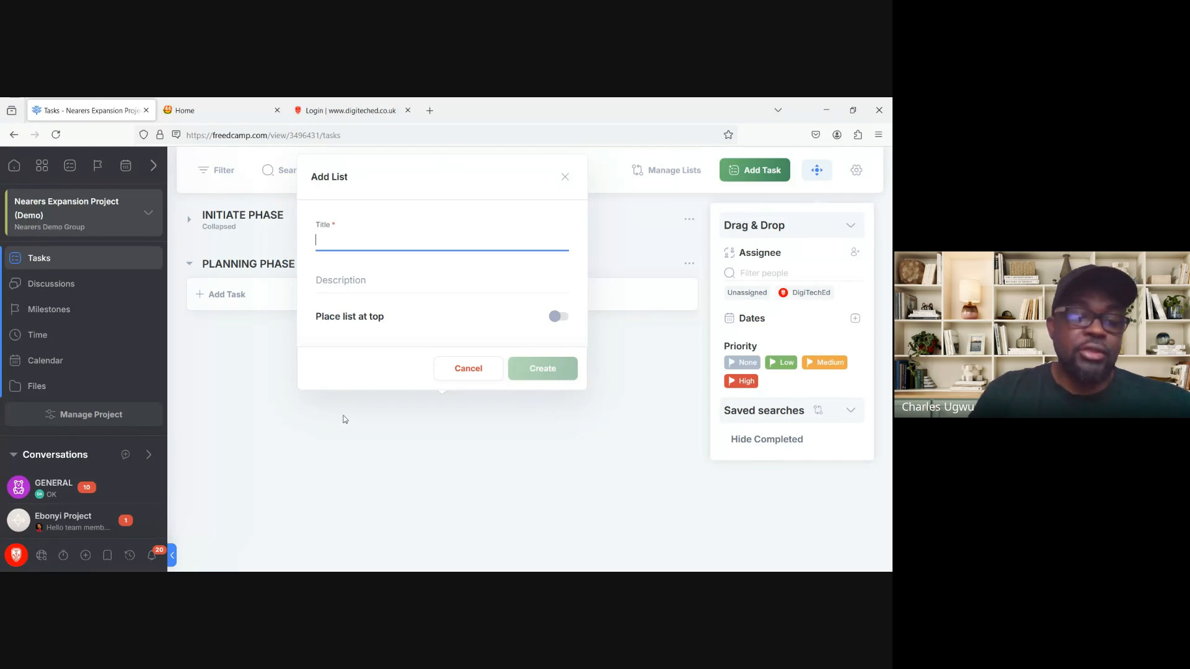
text(E)
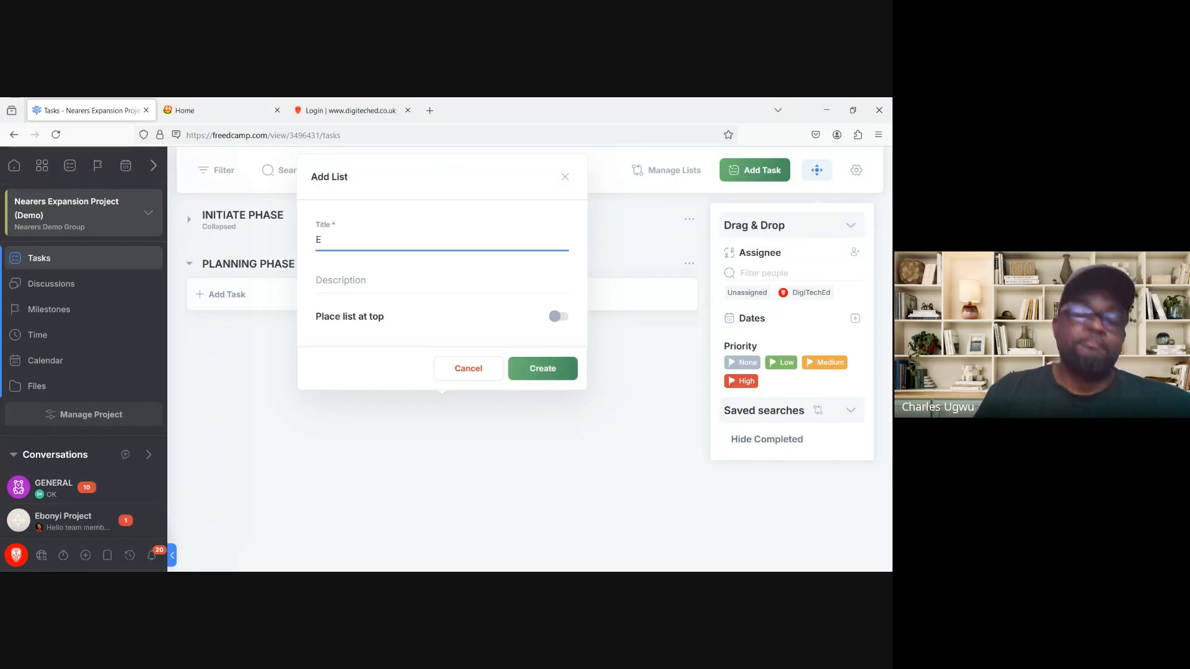
text(XEC)
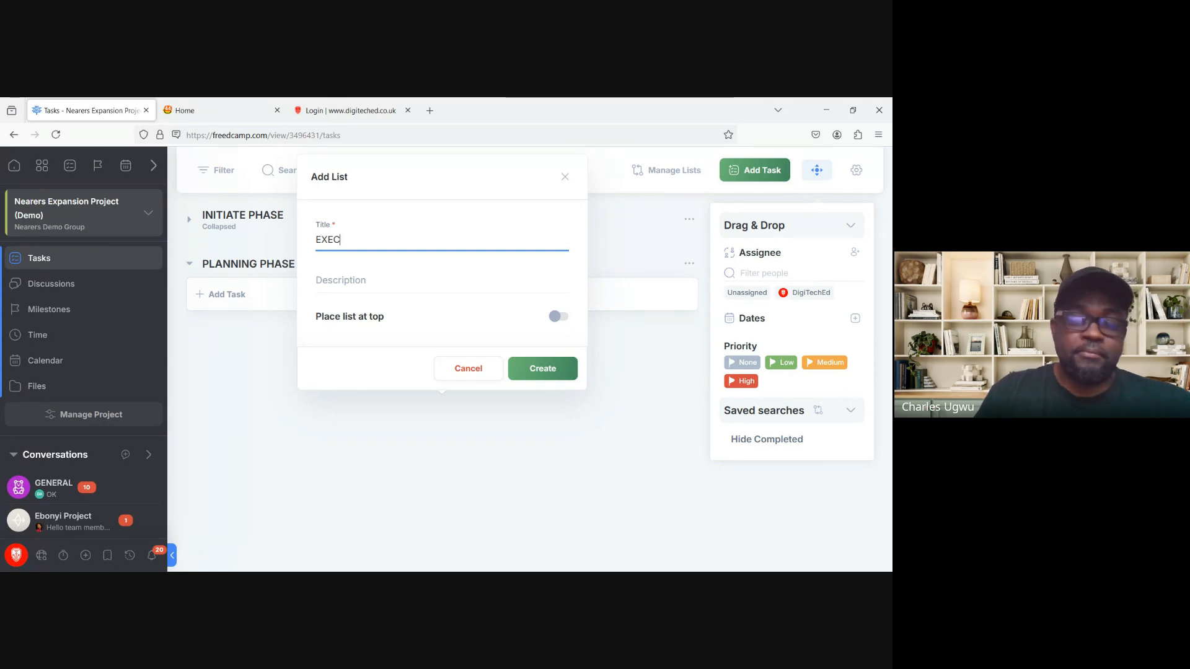
text(UTE)
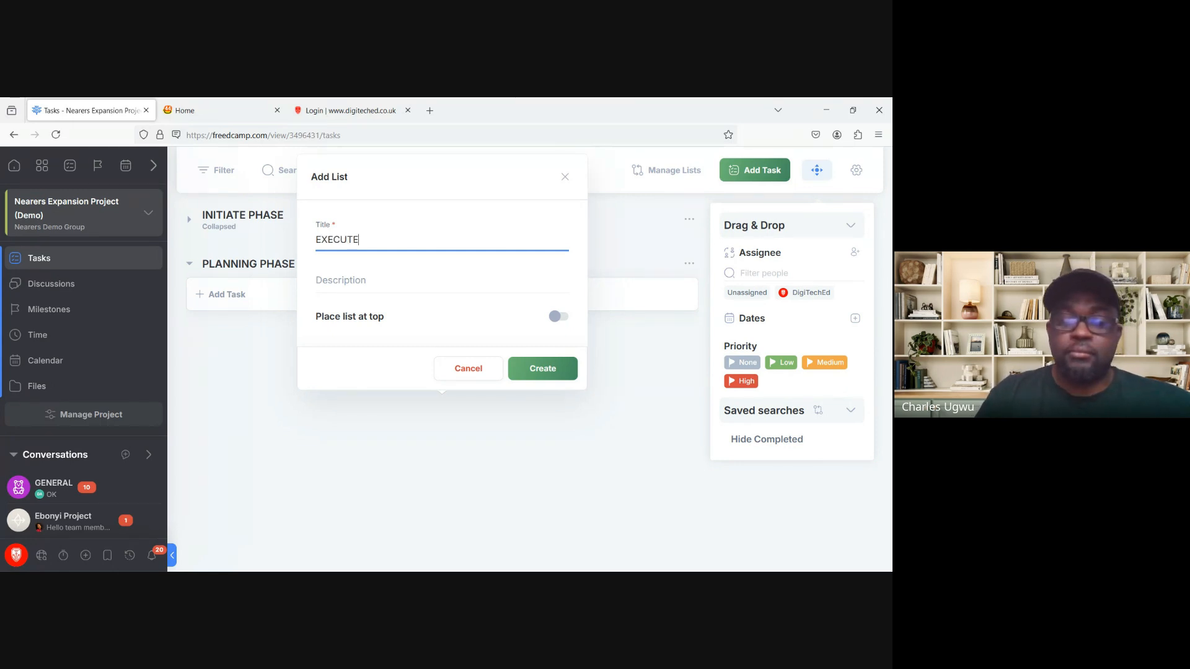
text( PHASE)
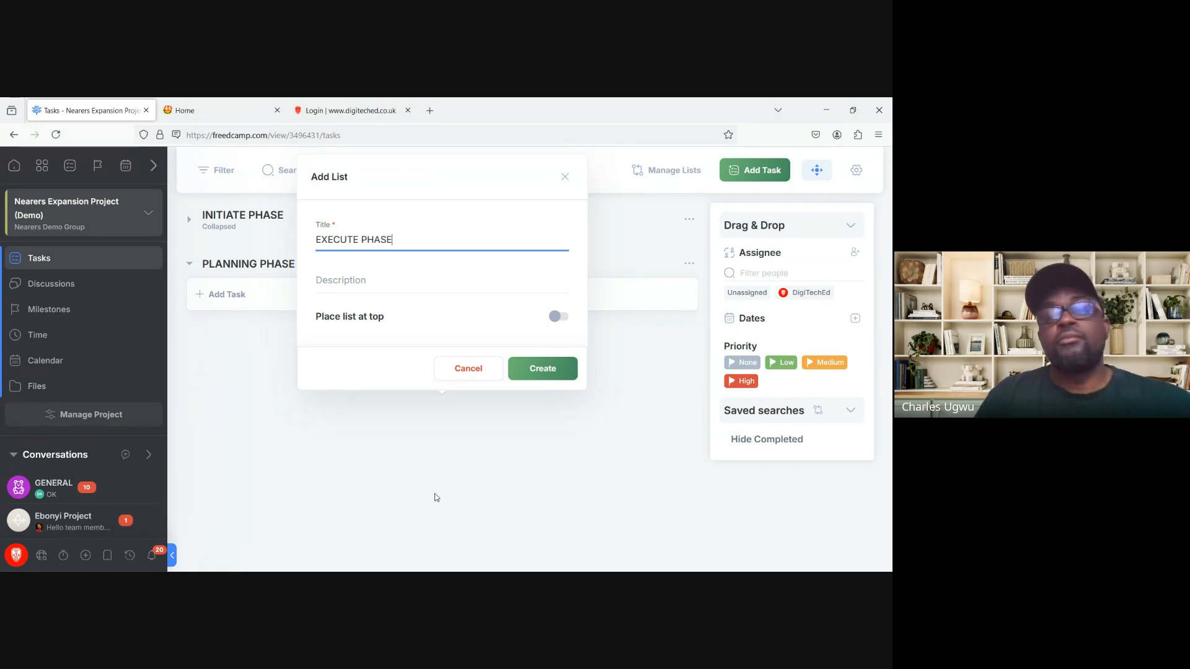
click(553, 378)
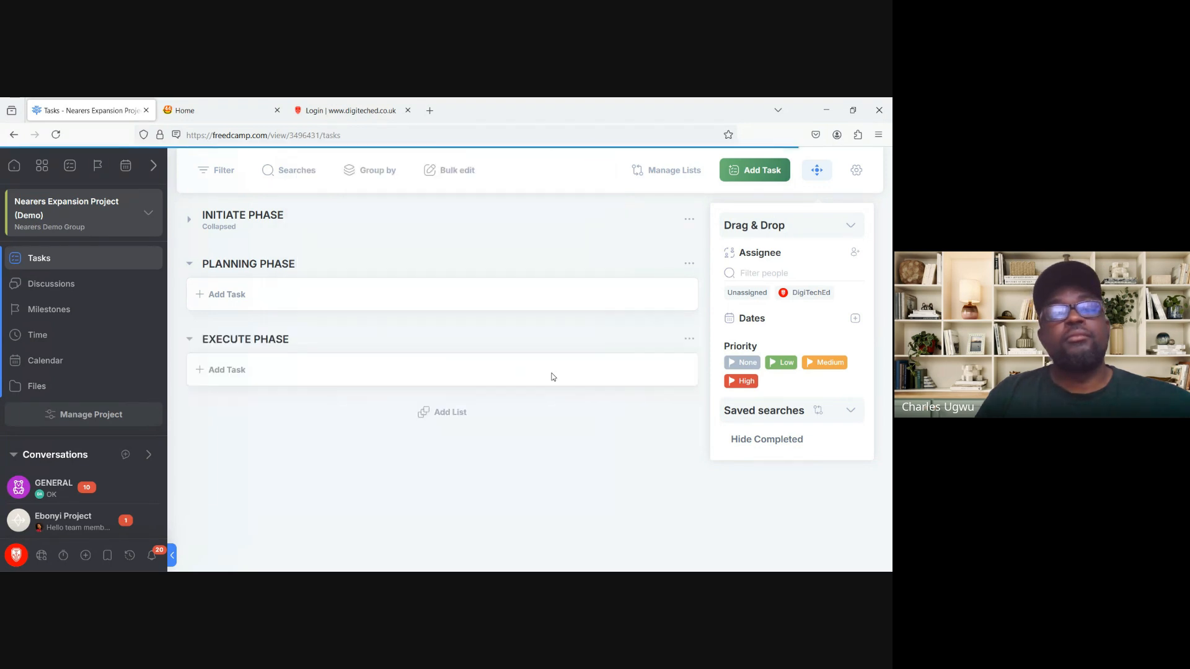
Step: Add a new task list titled CLOSURE PHASE below EXECUTE PHASE
click(450, 417)
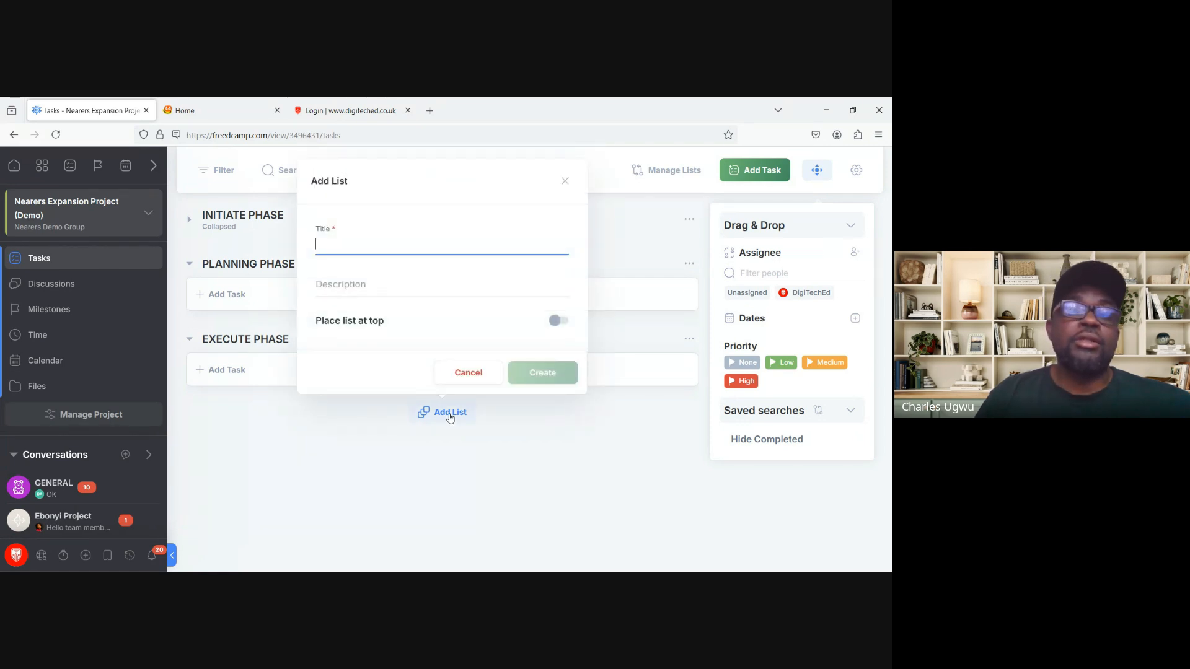
text(CLOSURE)
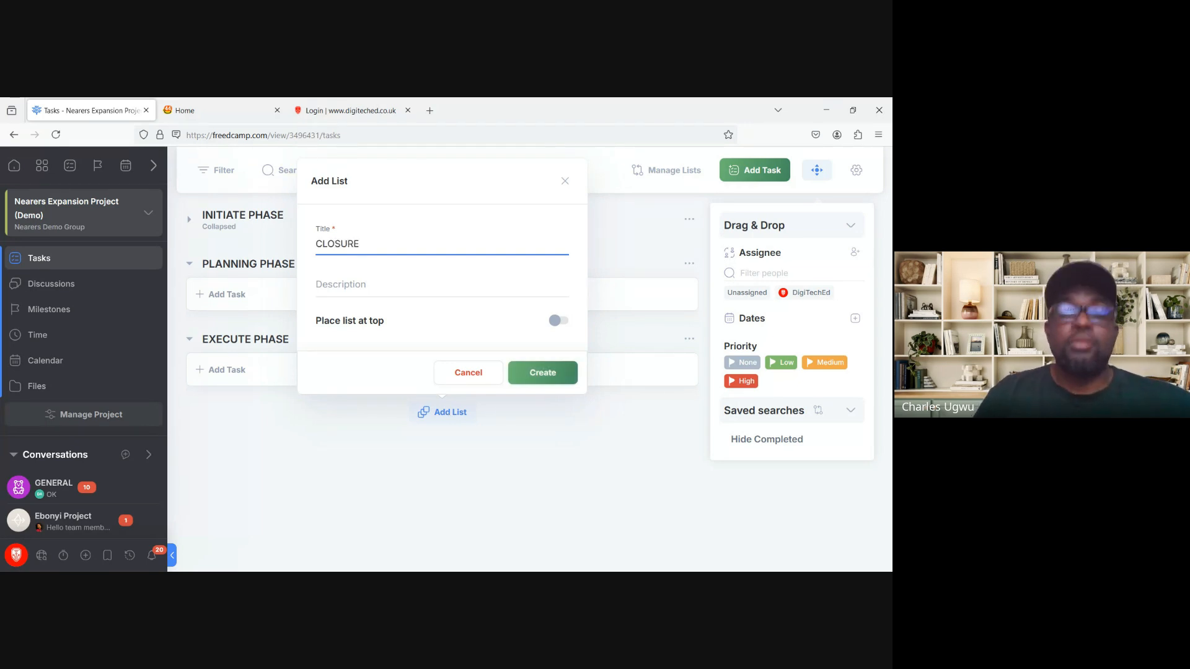
text(PHASE)
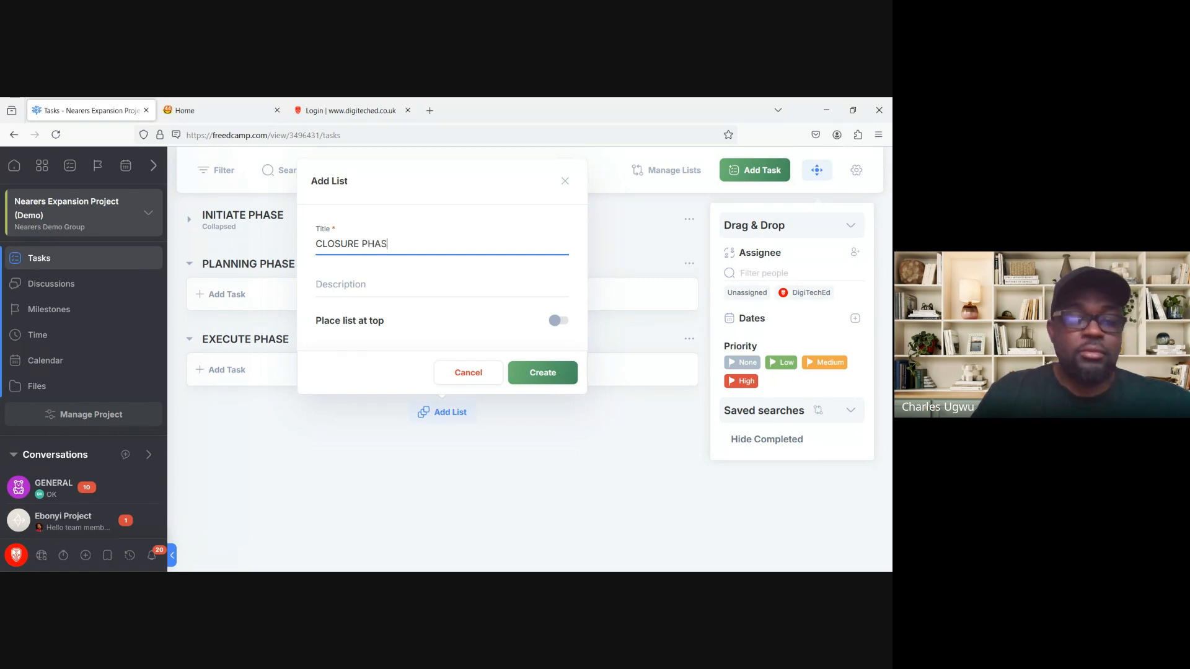
click(557, 374)
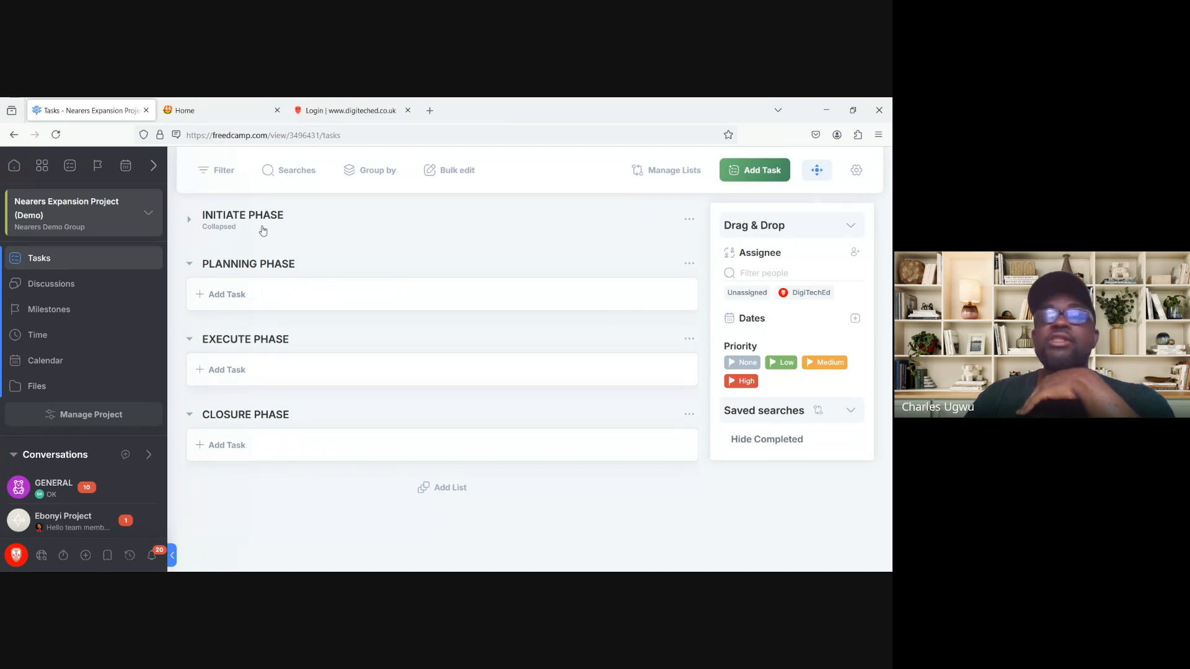
Step: Expand the INITIATE PHASE list and add the task "Receive project brief" to it
click(189, 221)
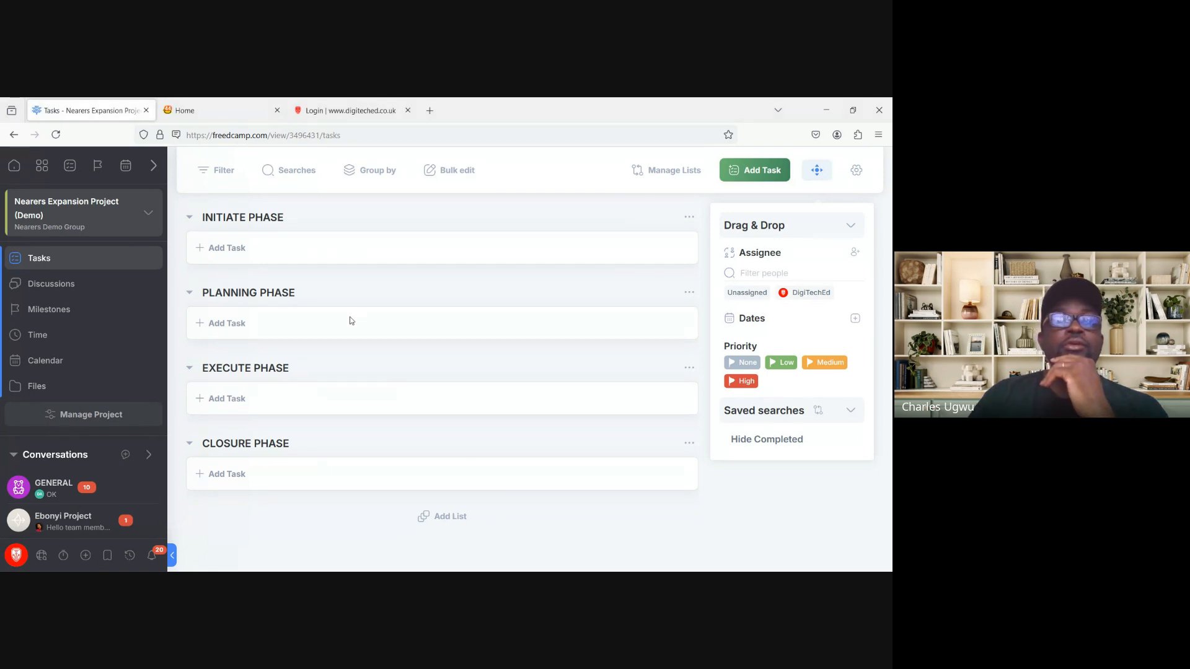
click(222, 248)
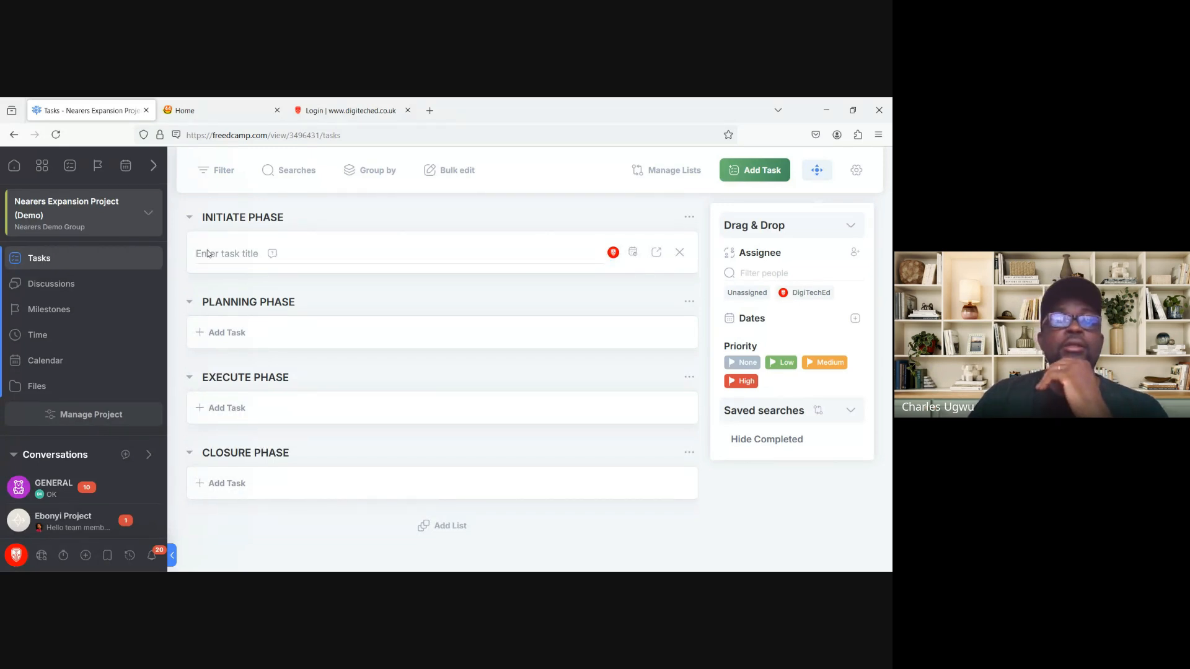
click(204, 254)
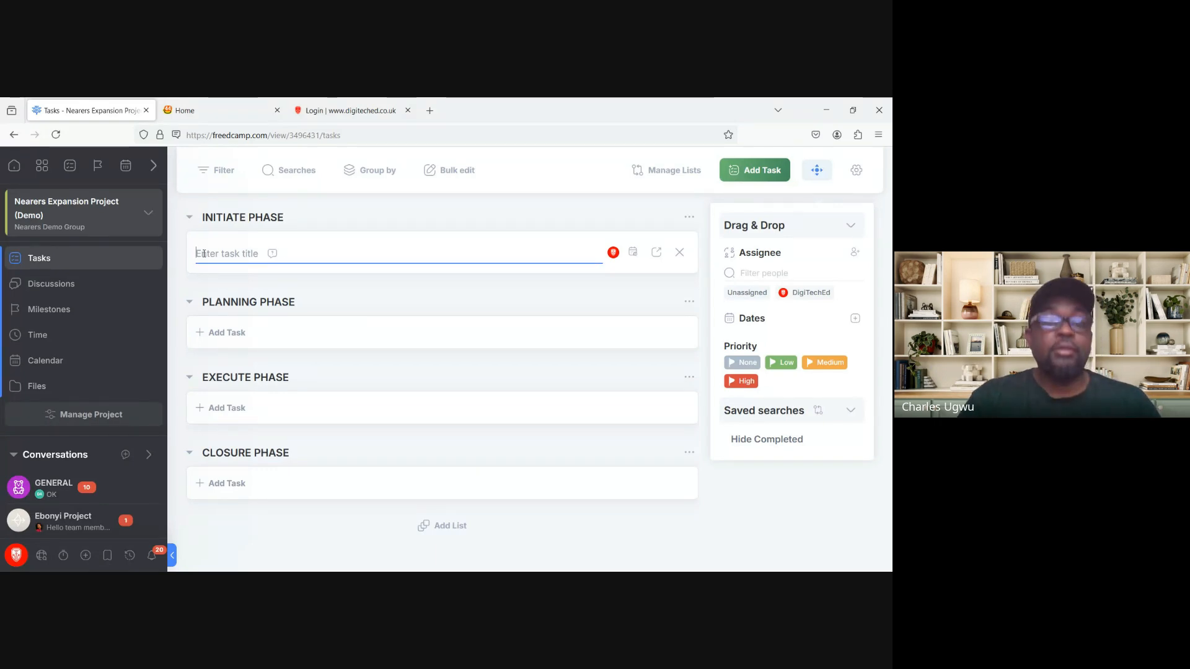
text(Receive project brief)
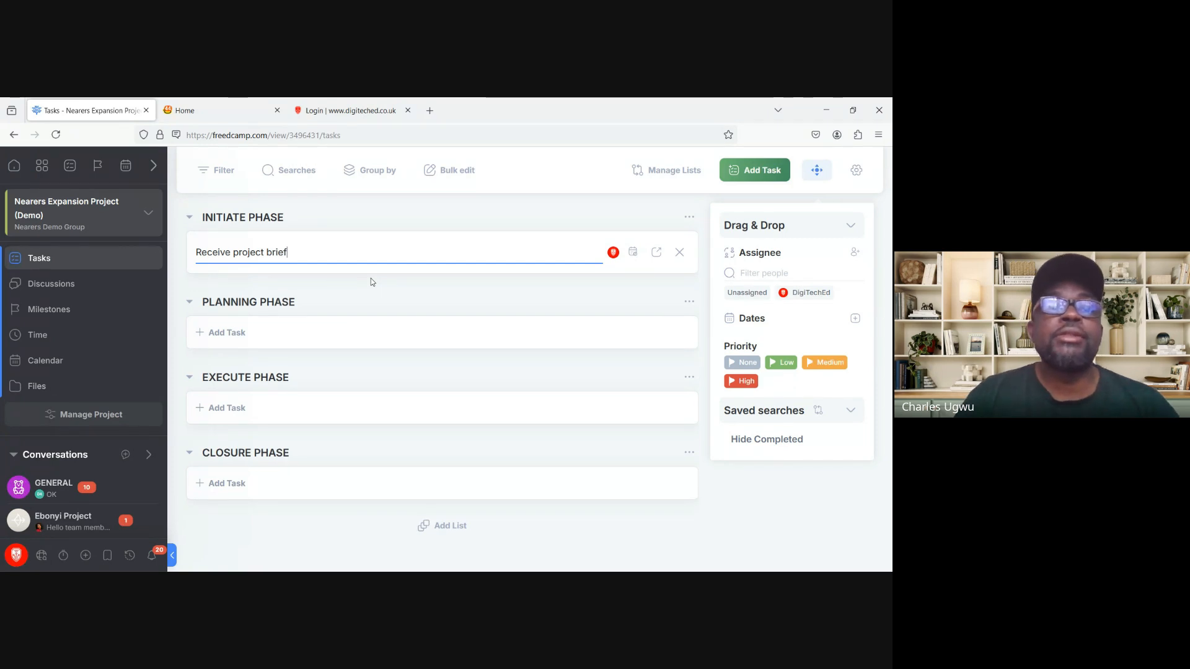
key(Return)
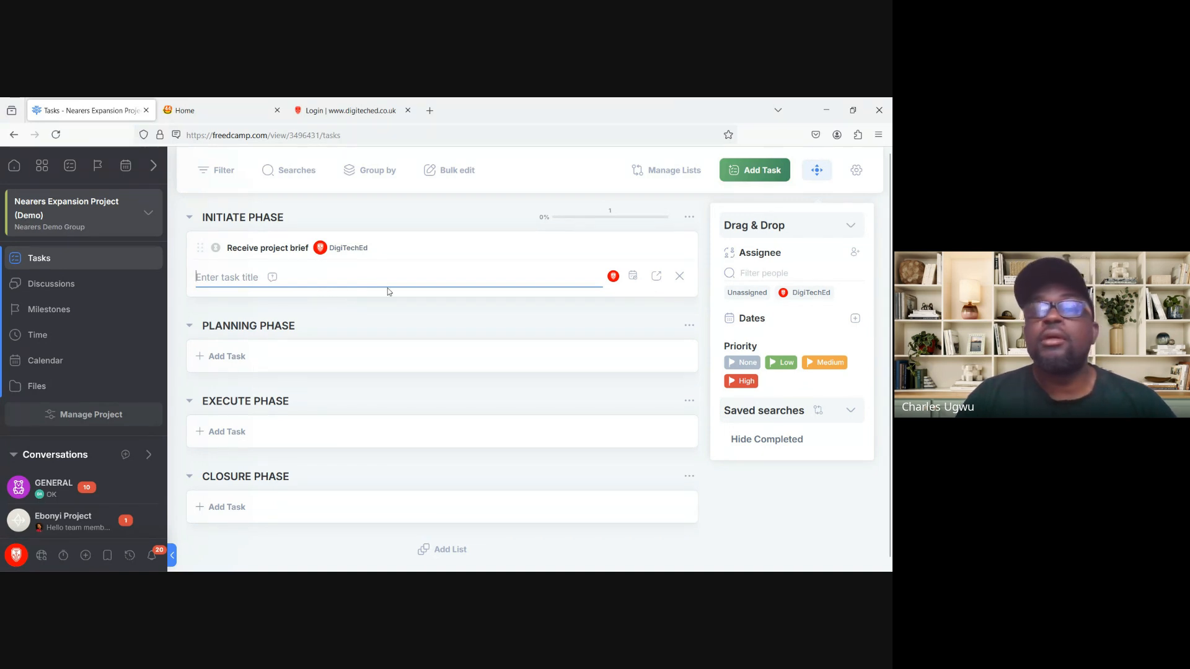
click(409, 301)
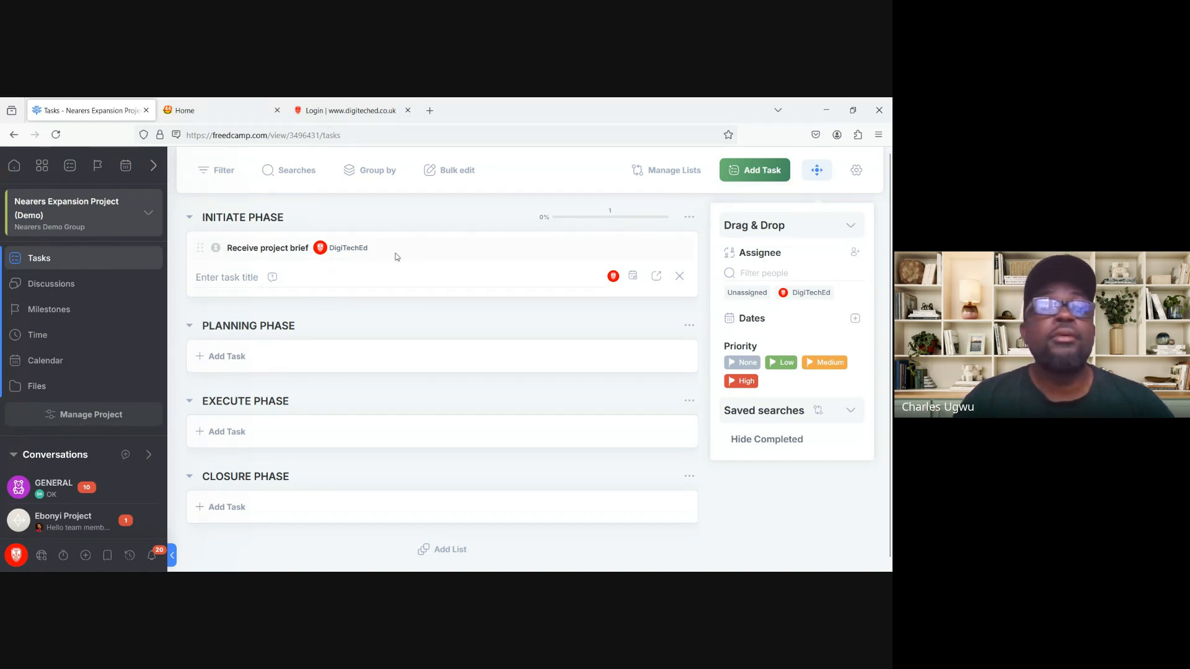
click(190, 218)
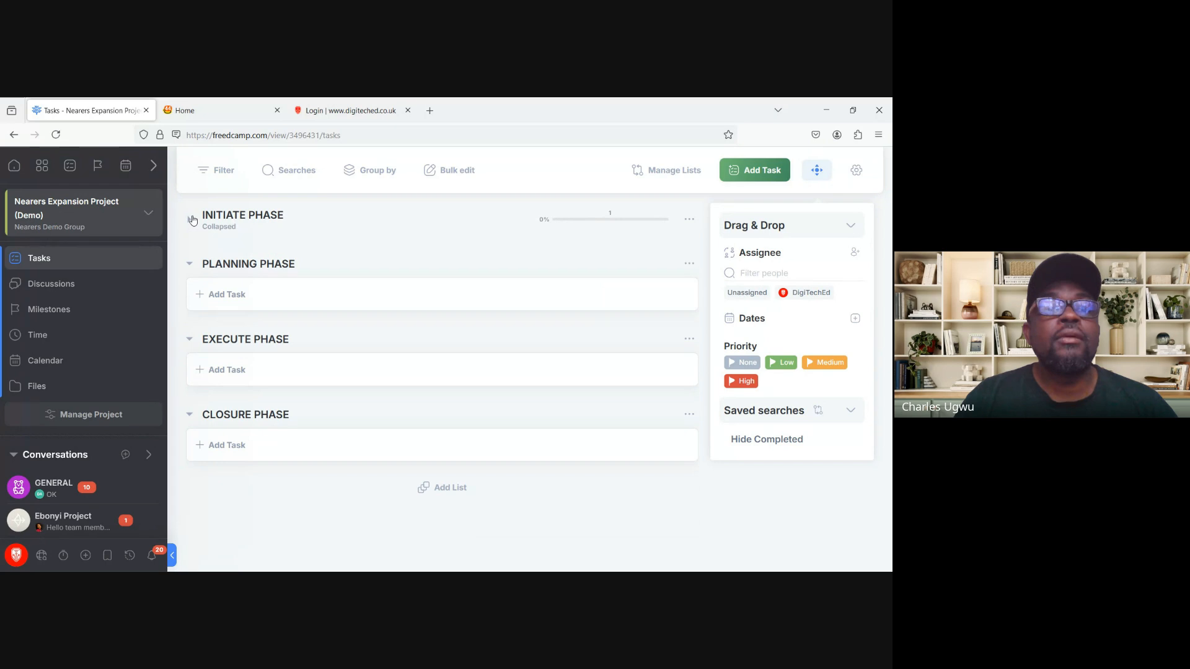
click(254, 224)
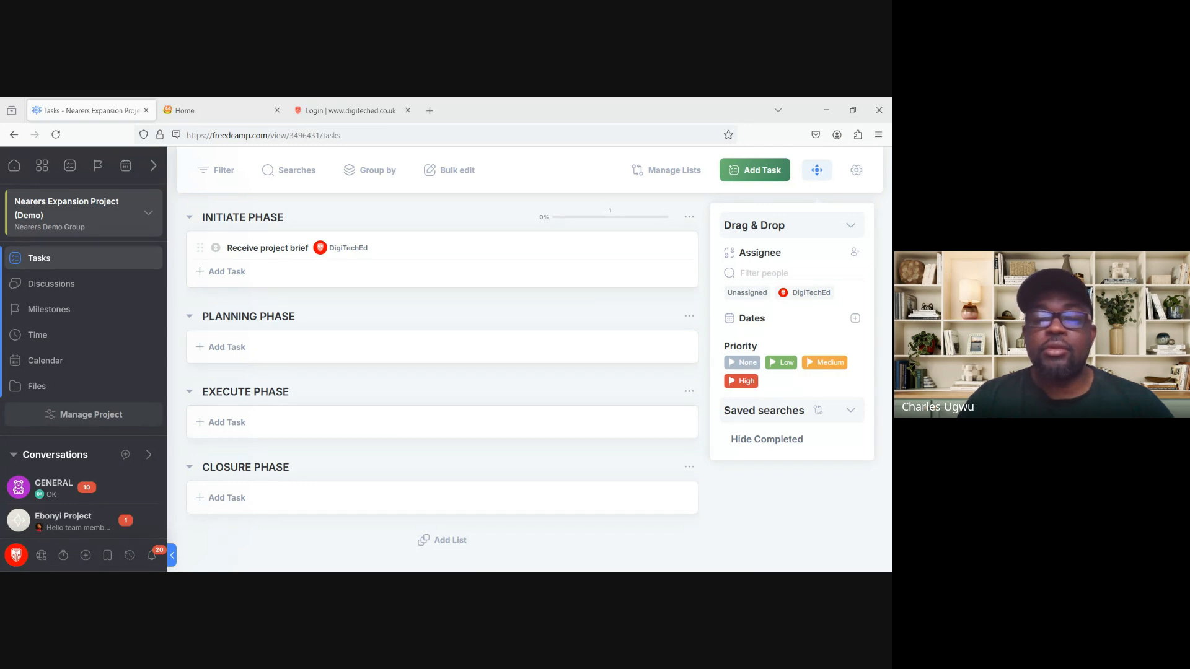
Step: Add the tasks "Project Charter Development" and "Assemble Project team/Induction" to INITIATE PHASE
click(215, 272)
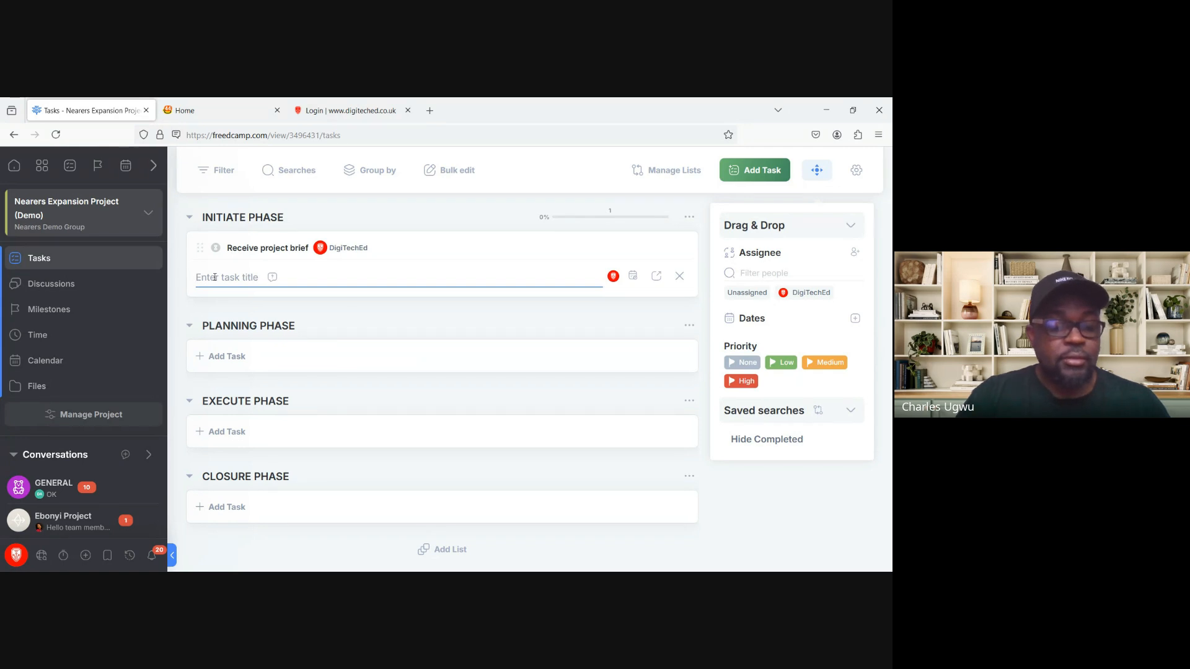
text(Project Charter Development)
key(Return)
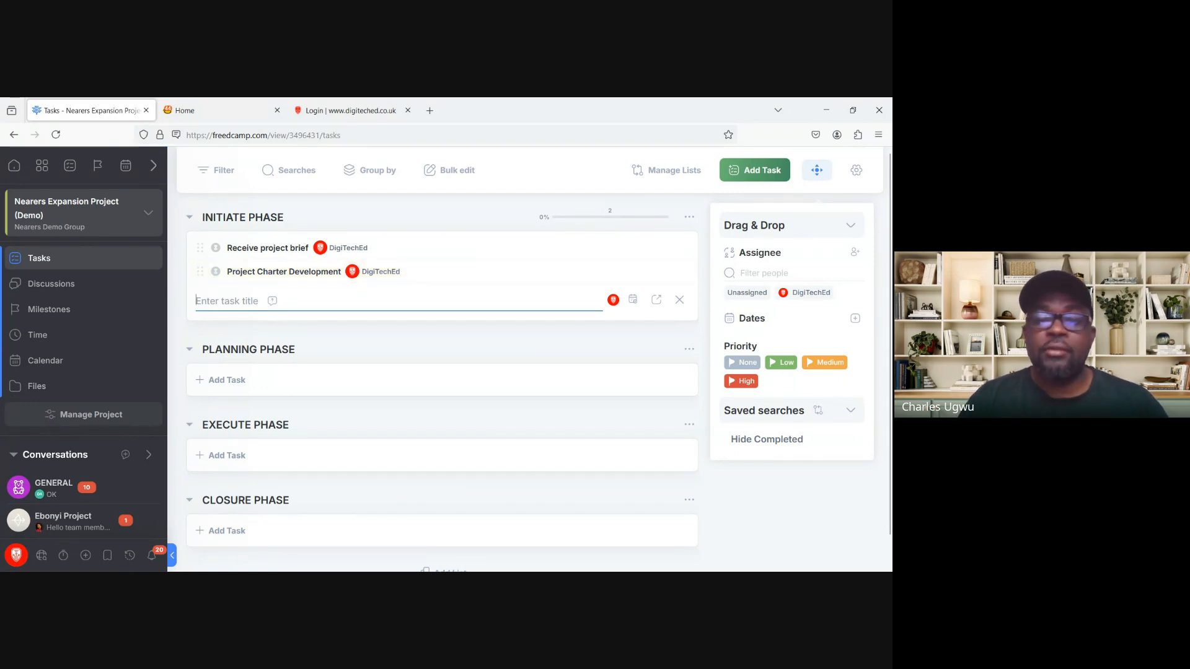
click(414, 531)
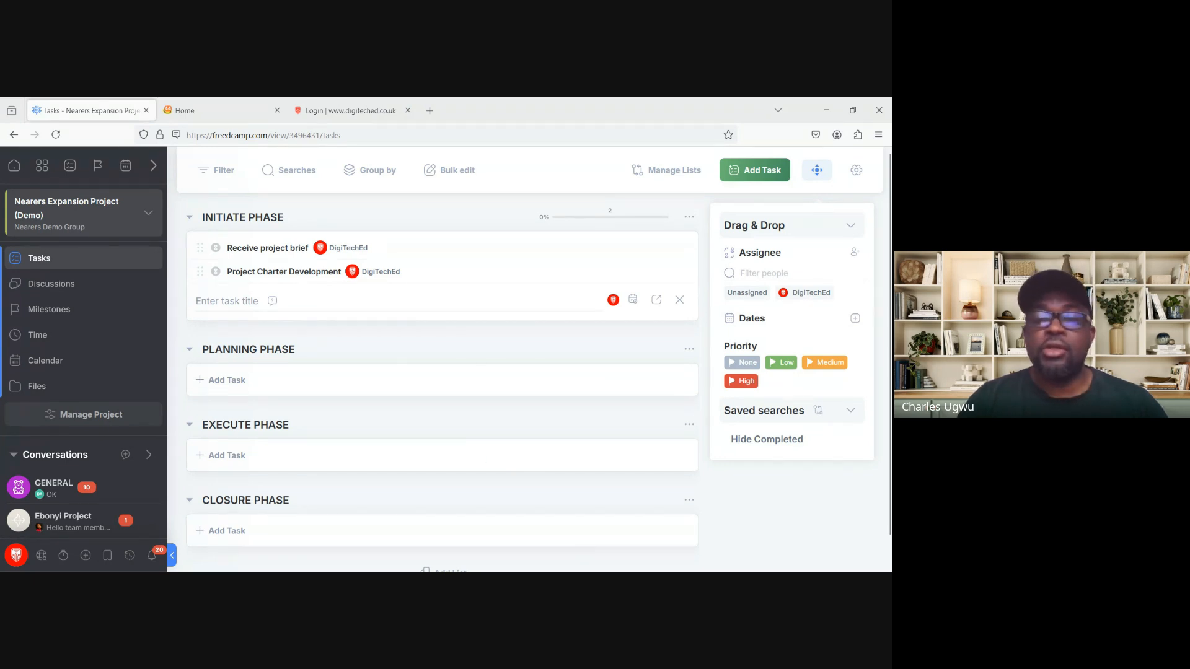
click(500, 545)
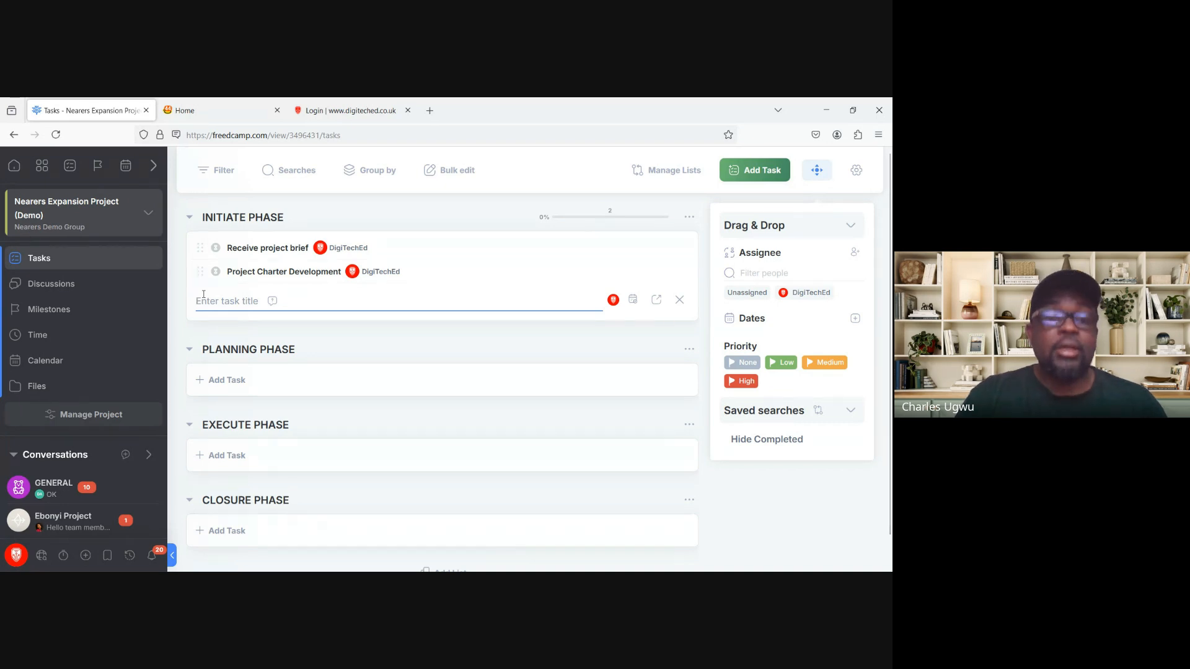
text(Assemble Project team/Induction)
key(Return)
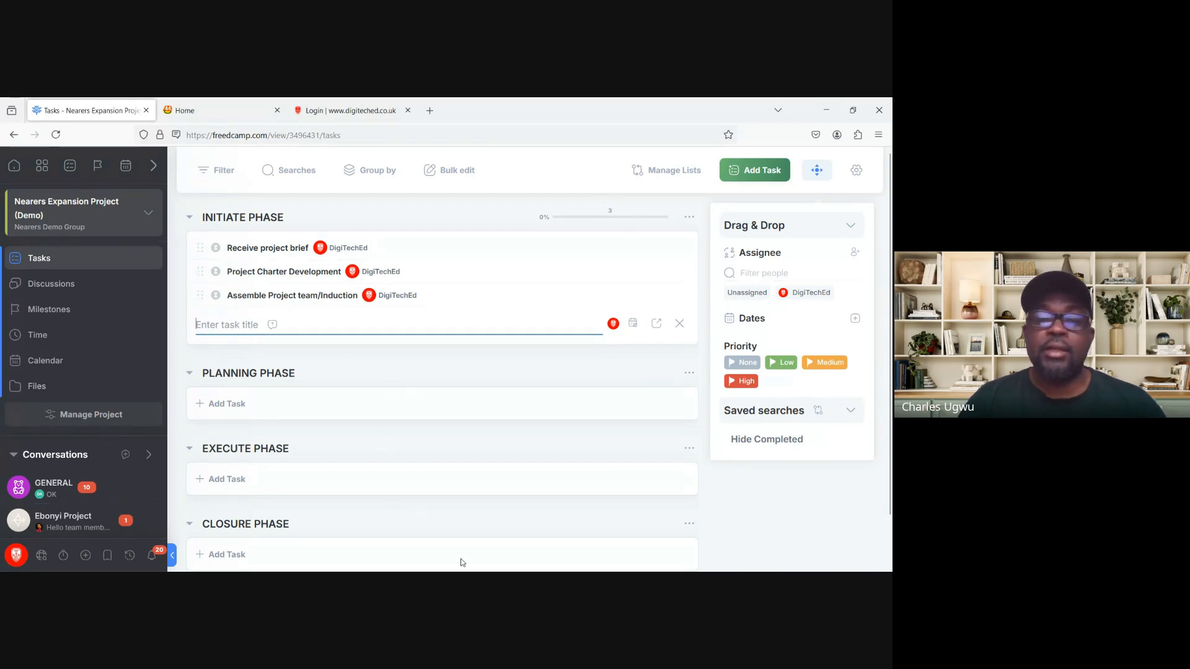
click(437, 531)
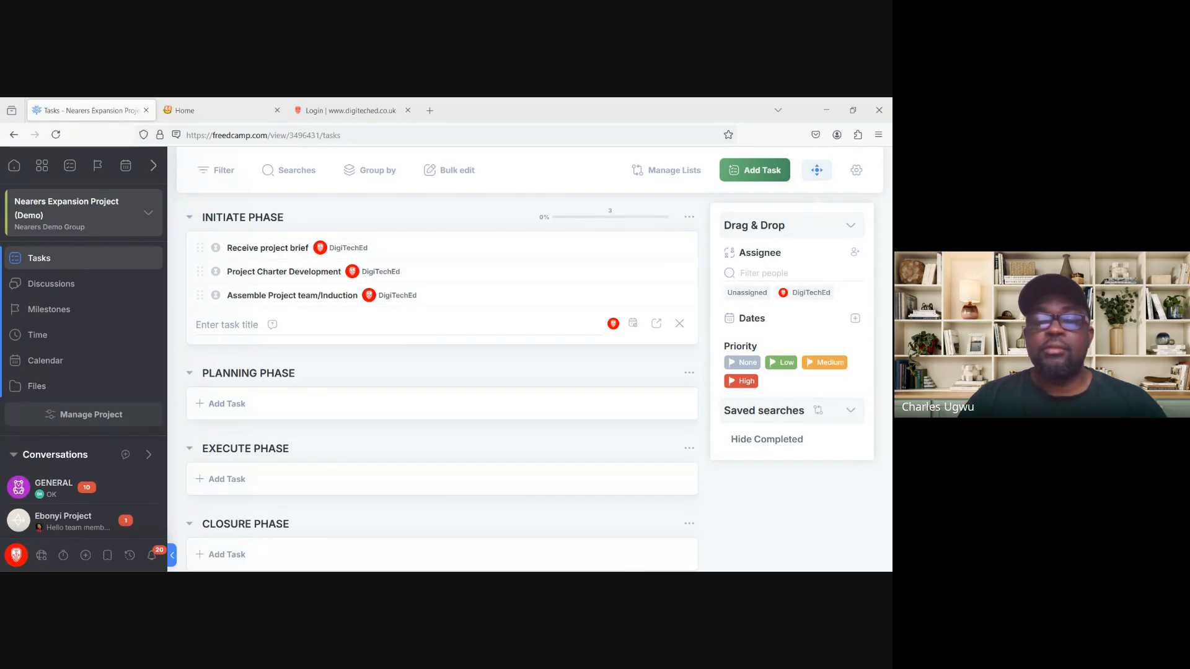
Step: Add the tasks "Define roles and responsibilities" and "Identify stakeholders and expectations" to INITIATE PHASE
click(325, 432)
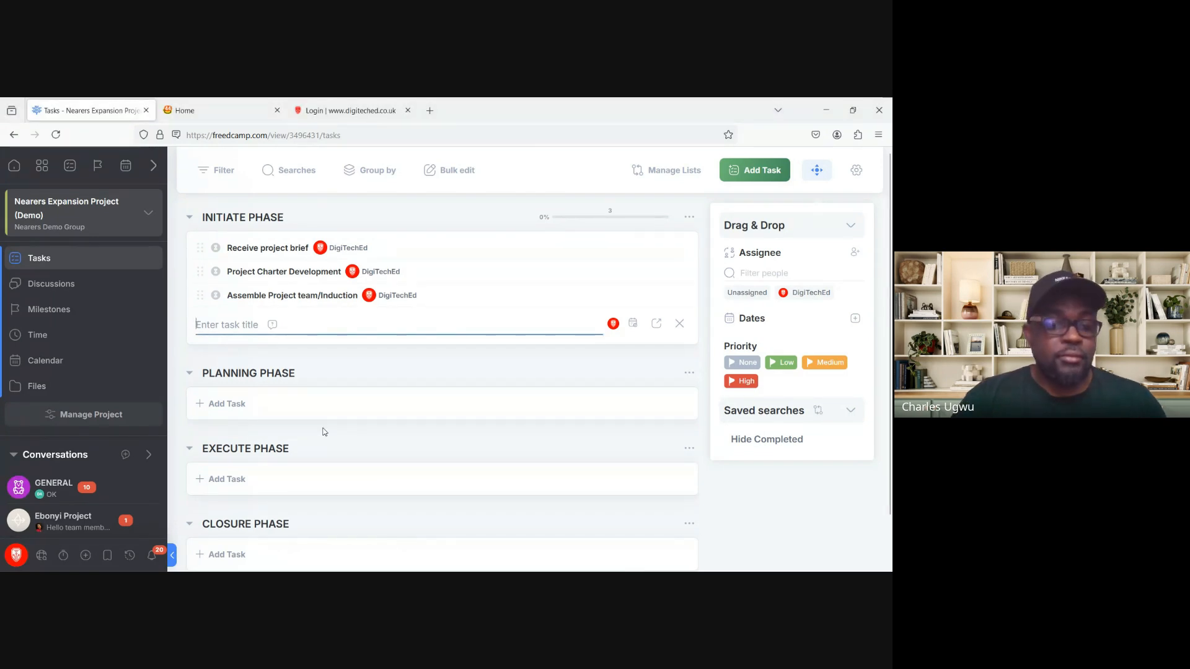
text(Define roles and responsibilities)
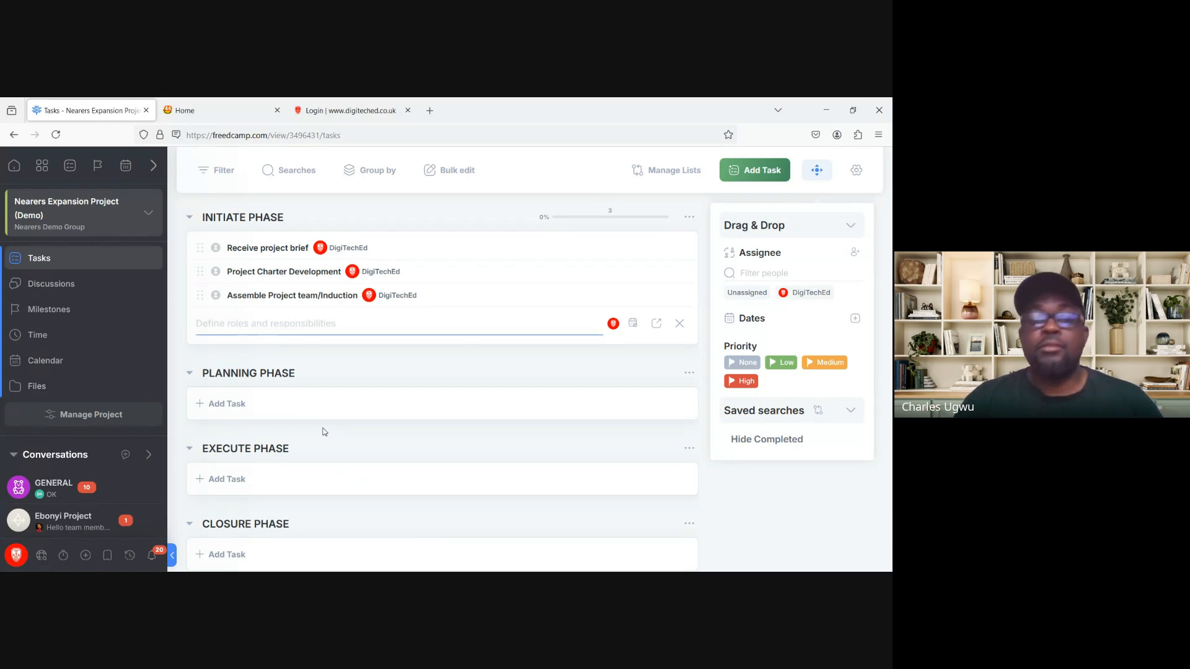
key(Return)
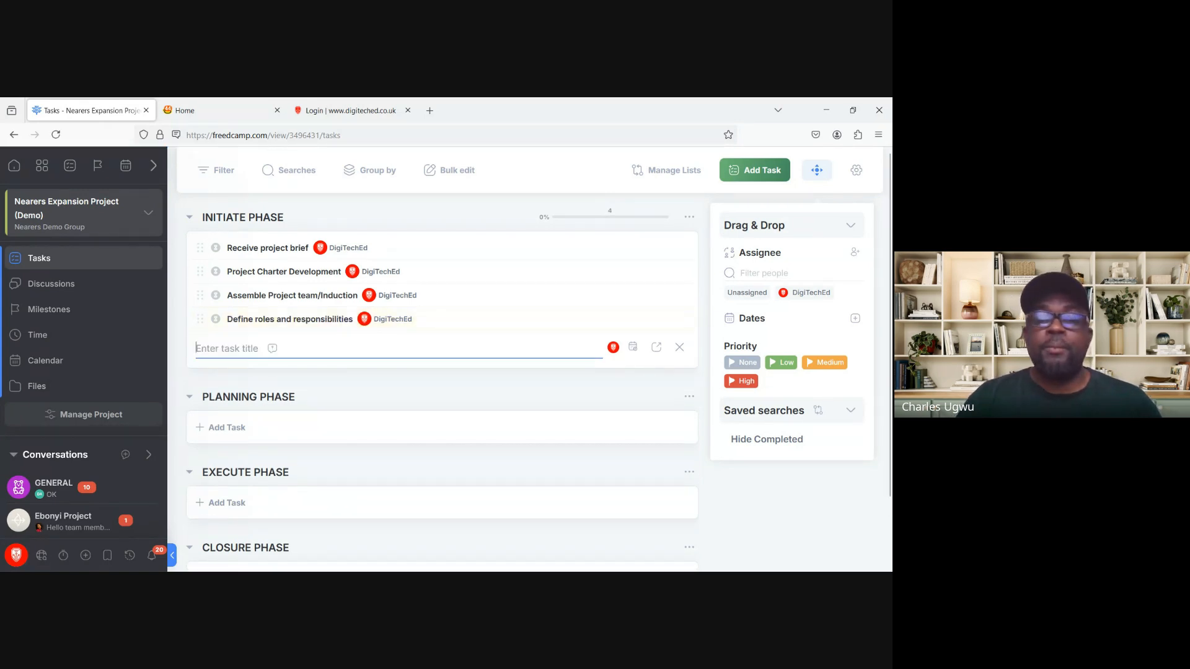
click(440, 537)
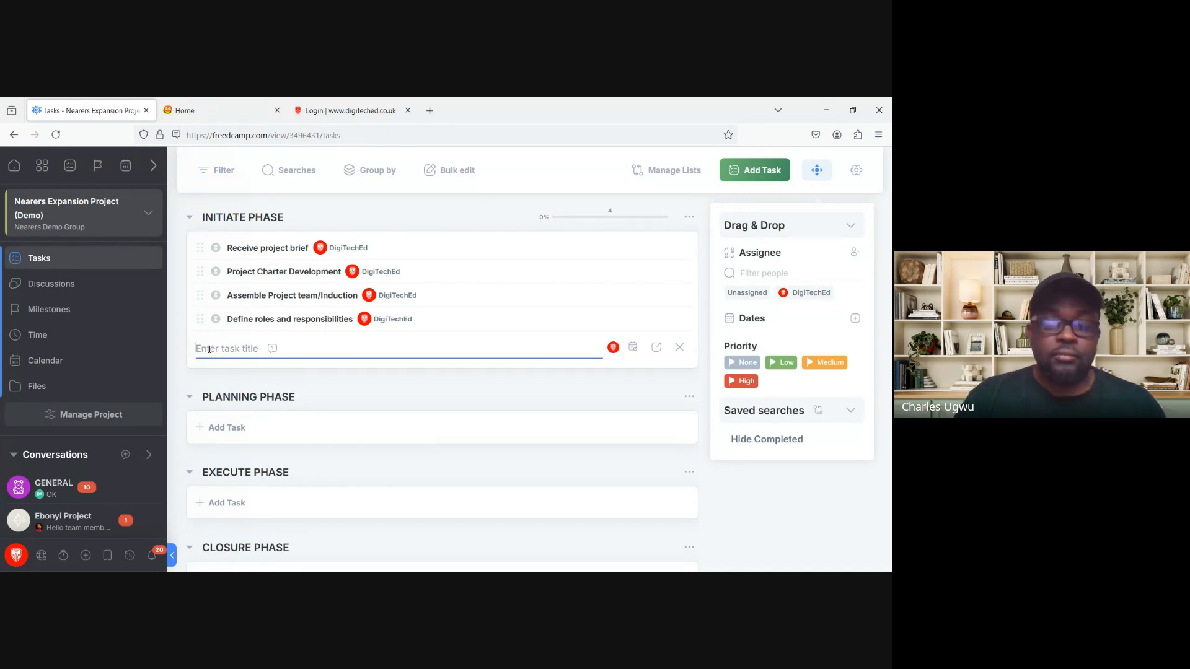
text(Identify stakeholders and expectations)
key(Return)
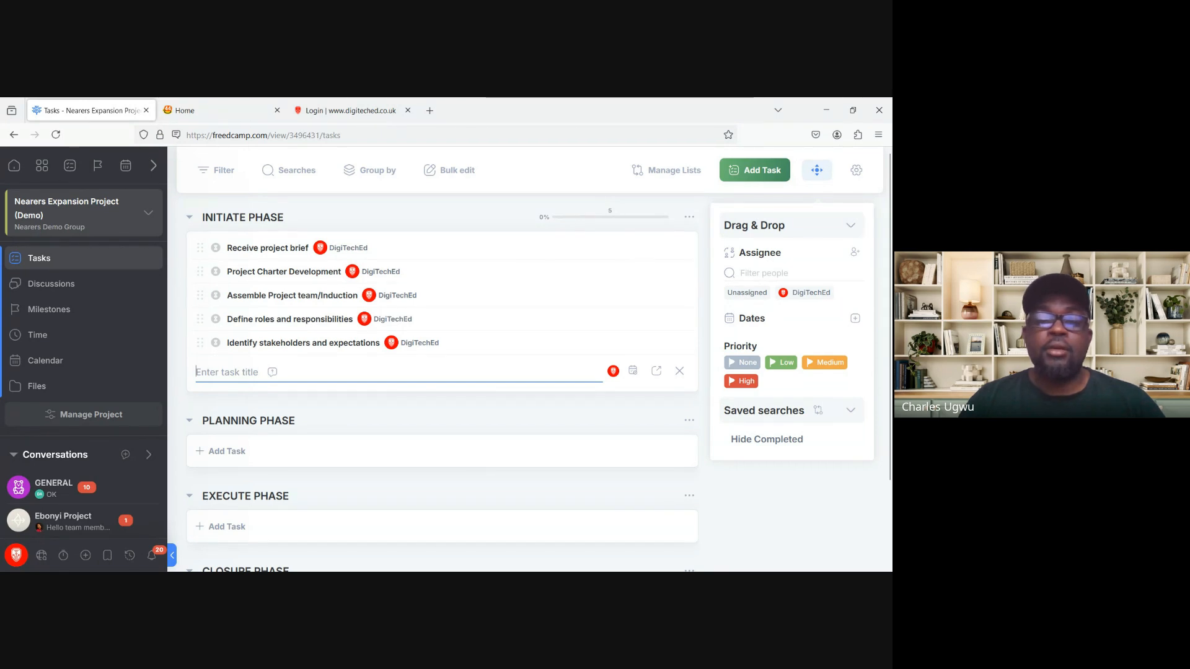
click(429, 534)
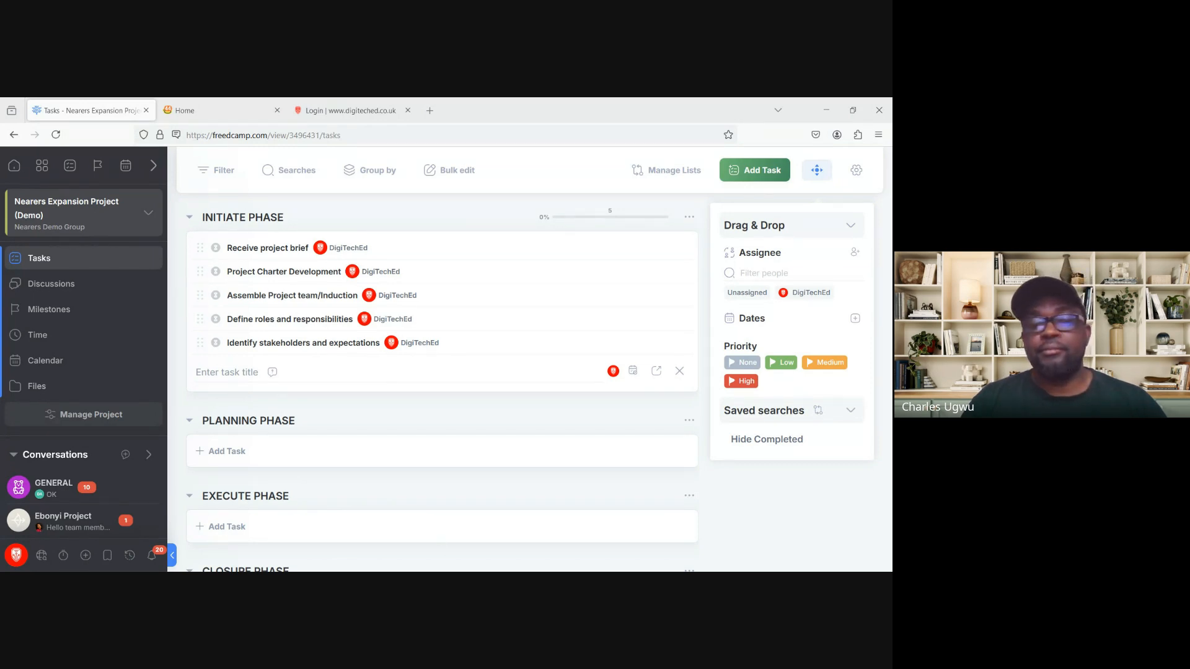
Step: Add the task "Initial Requirement Gathering" at the end of INITIATE PHASE and review the phase lists
click(502, 510)
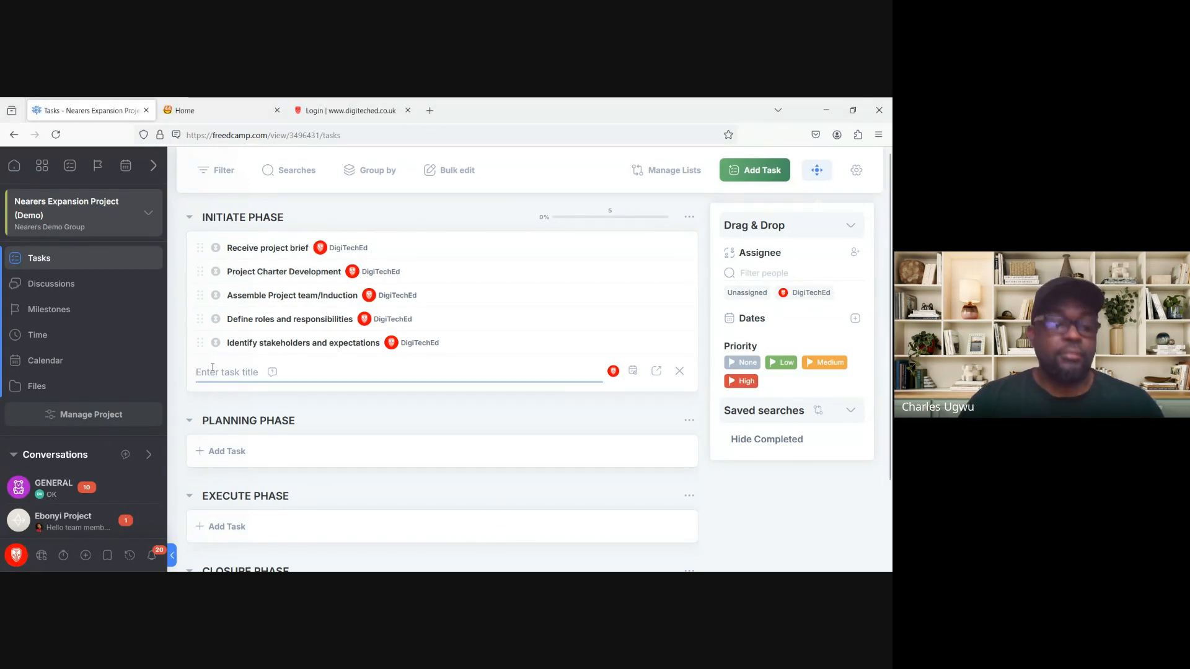
text(Initial Requirement Gathering)
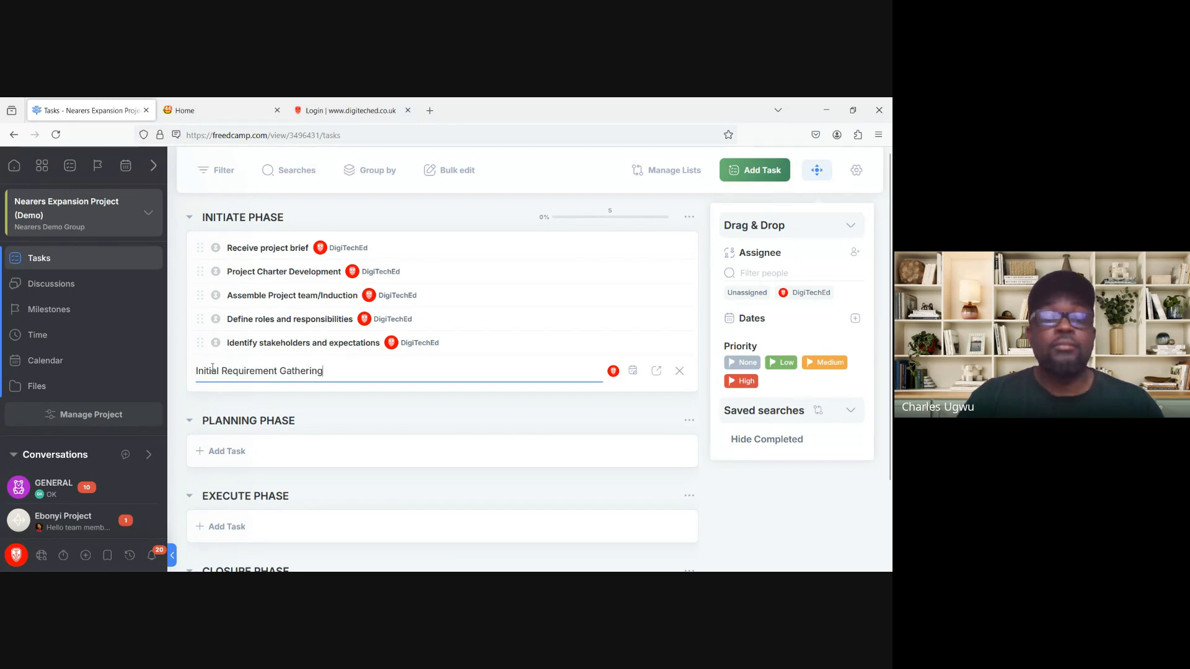
key(Return)
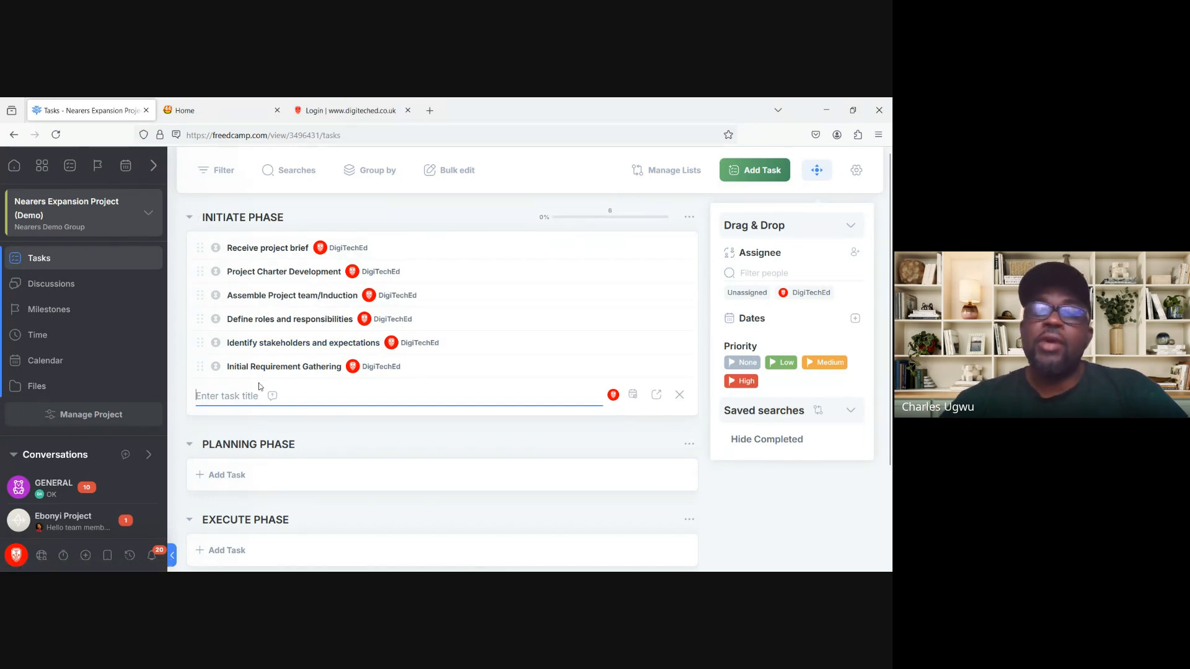
scroll(259, 387, down, 2)
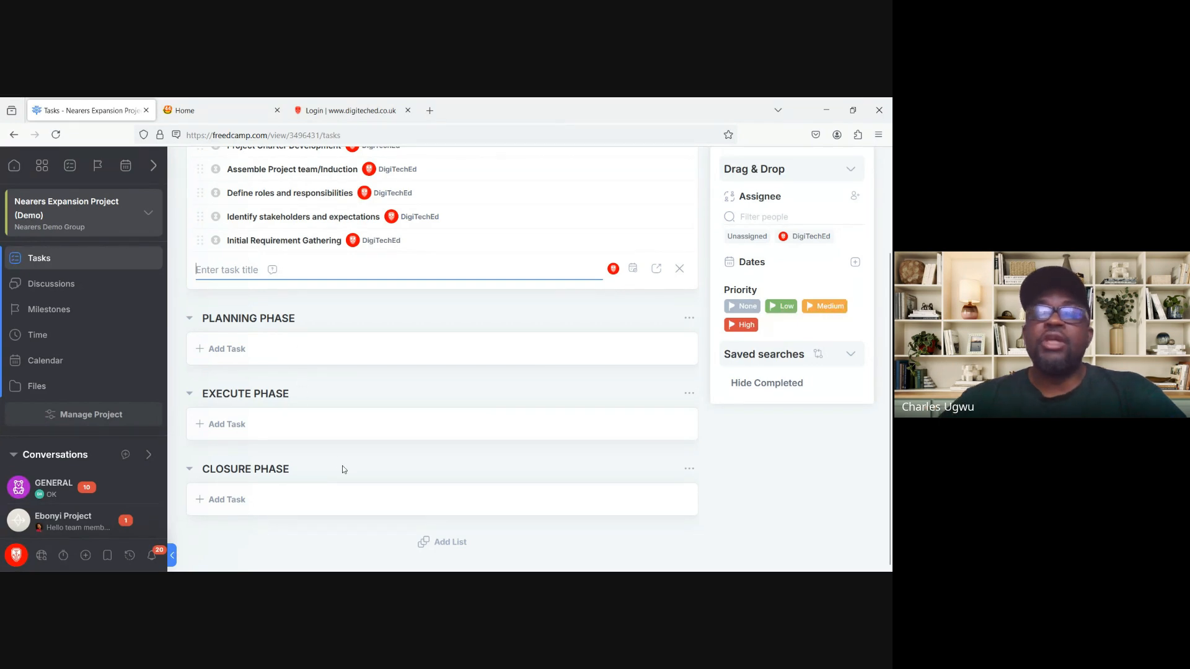
scroll(342, 466, up, 3)
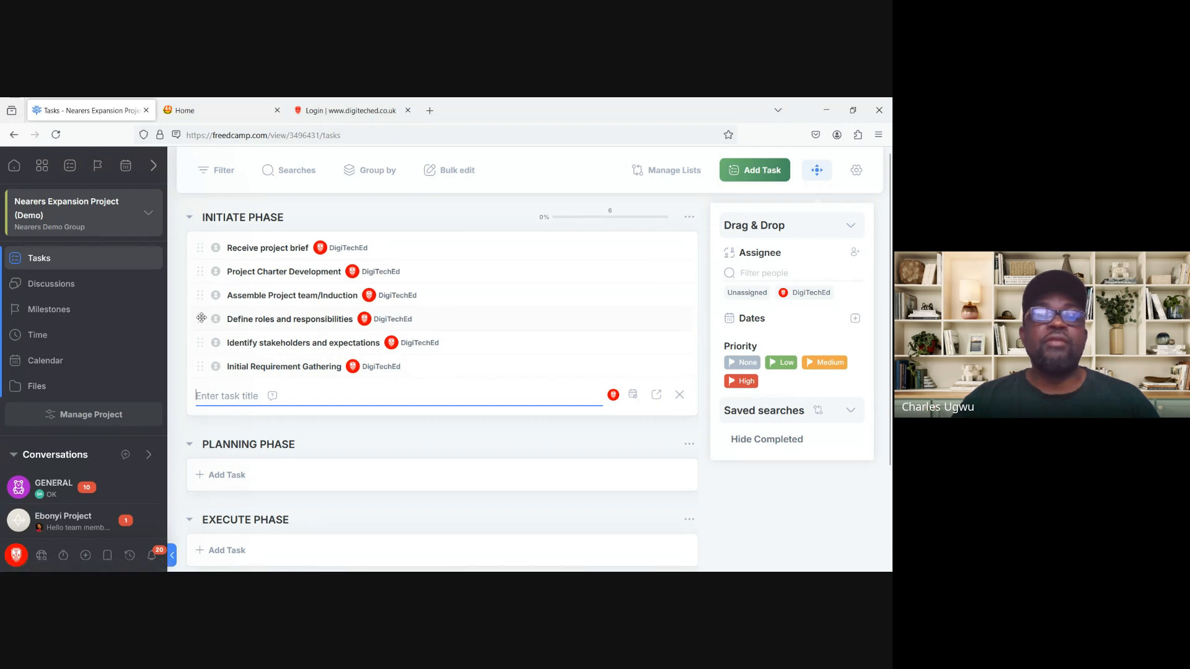
Step: Move "Define roles and responsibilities" to the top of INITIATE PHASE, then return it to its place below "Assemble Project team/Induction"
drag(201, 318, 207, 250)
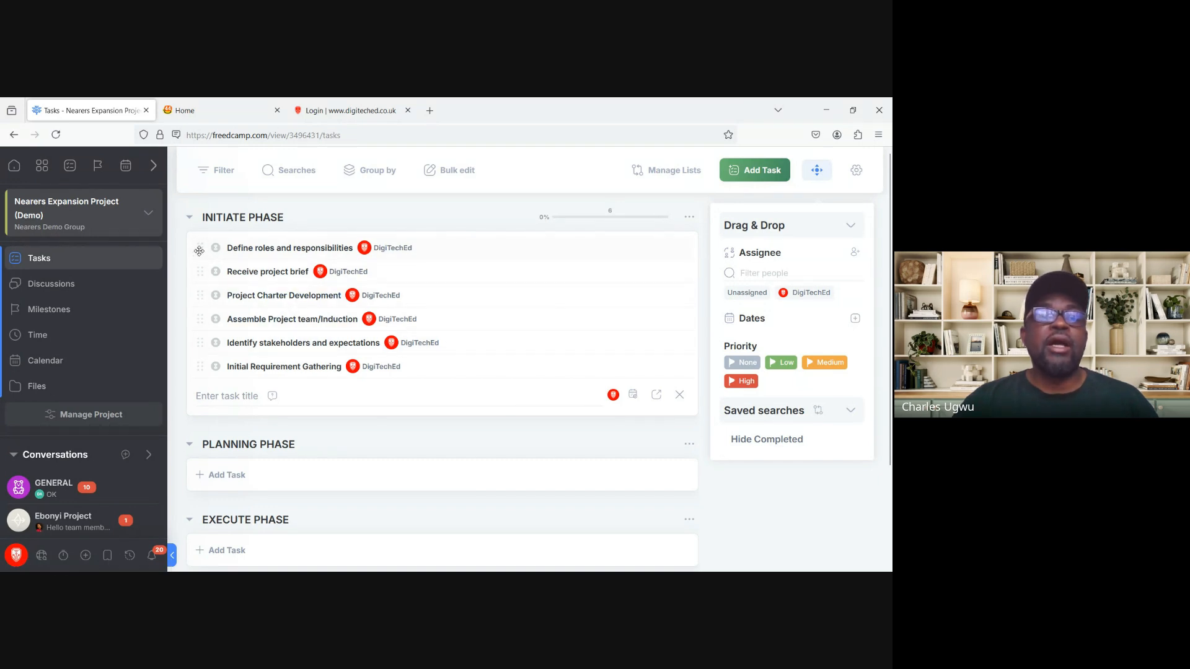
drag(199, 248, 199, 318)
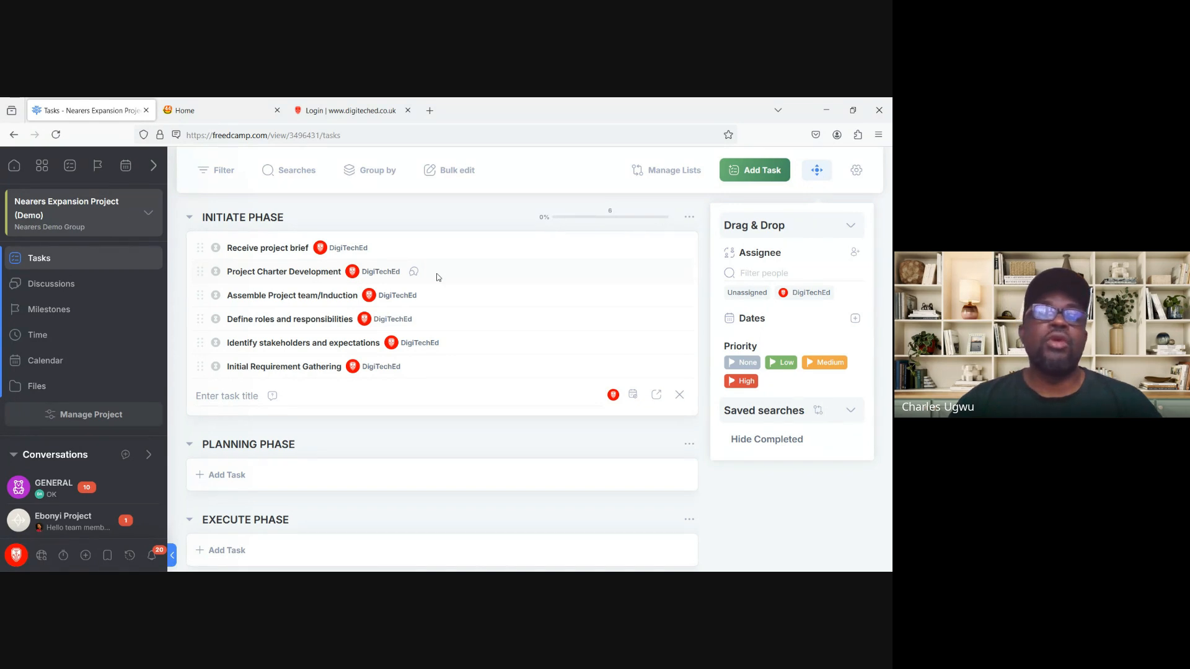
Step: Open the "Receive project brief" task and set its due date to August 7, 2024
click(271, 248)
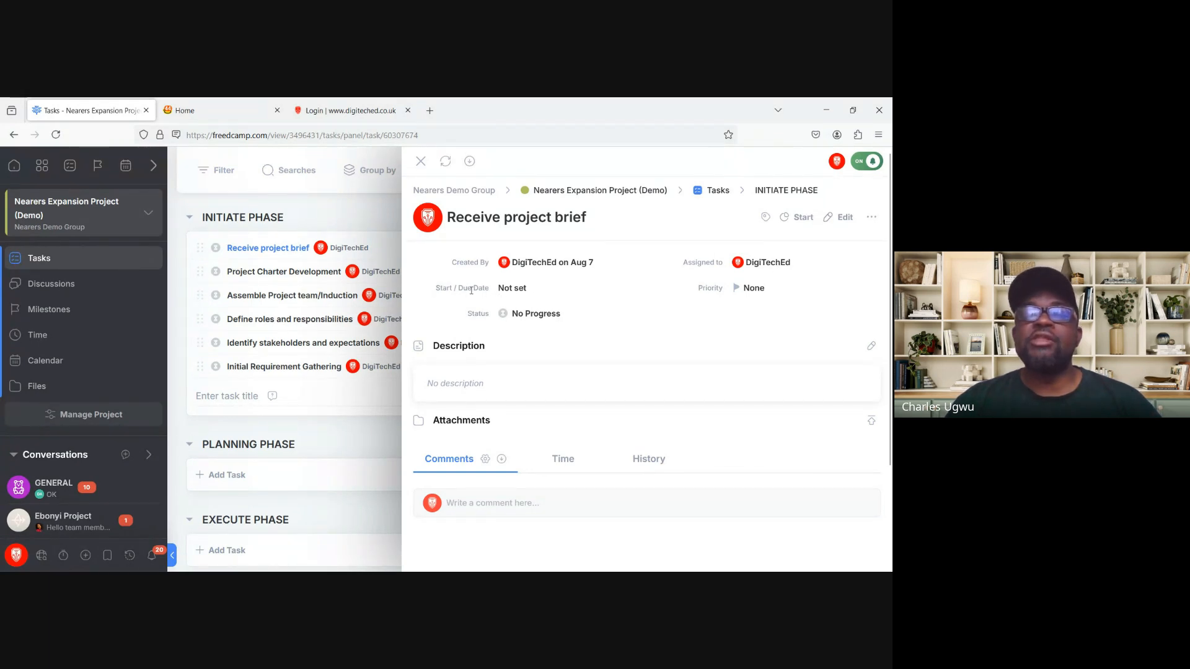
click(508, 293)
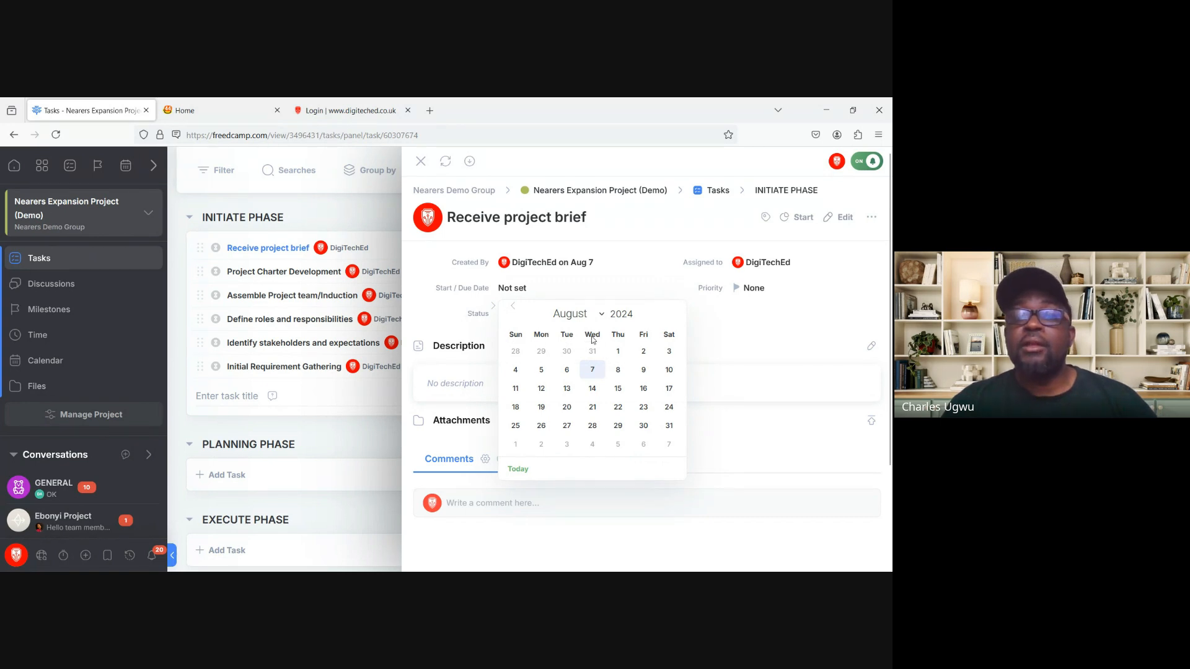
click(592, 371)
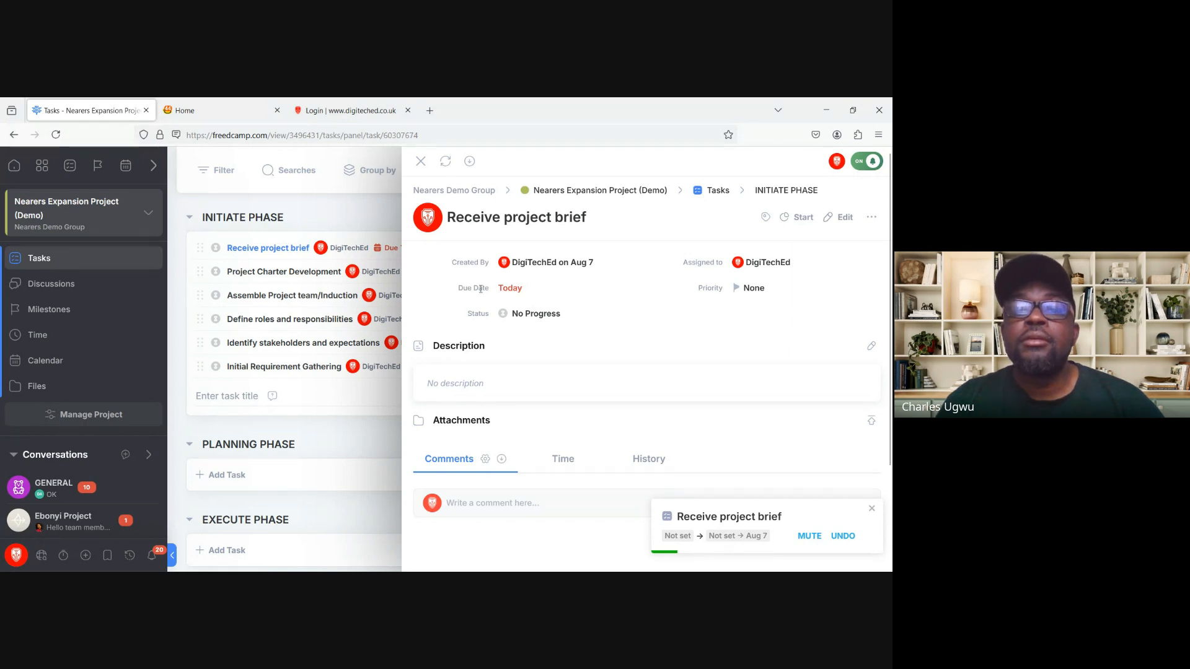
Step: Change the due date of "Receive project brief" to August 21, then set it back to August 7
click(512, 291)
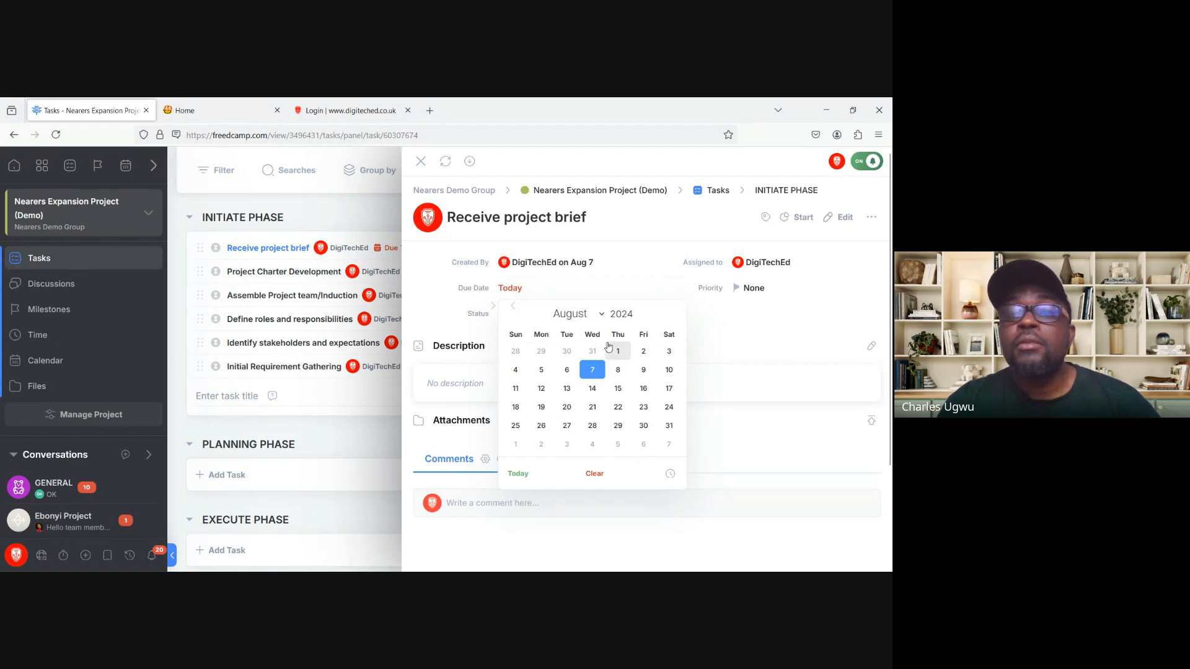
click(593, 408)
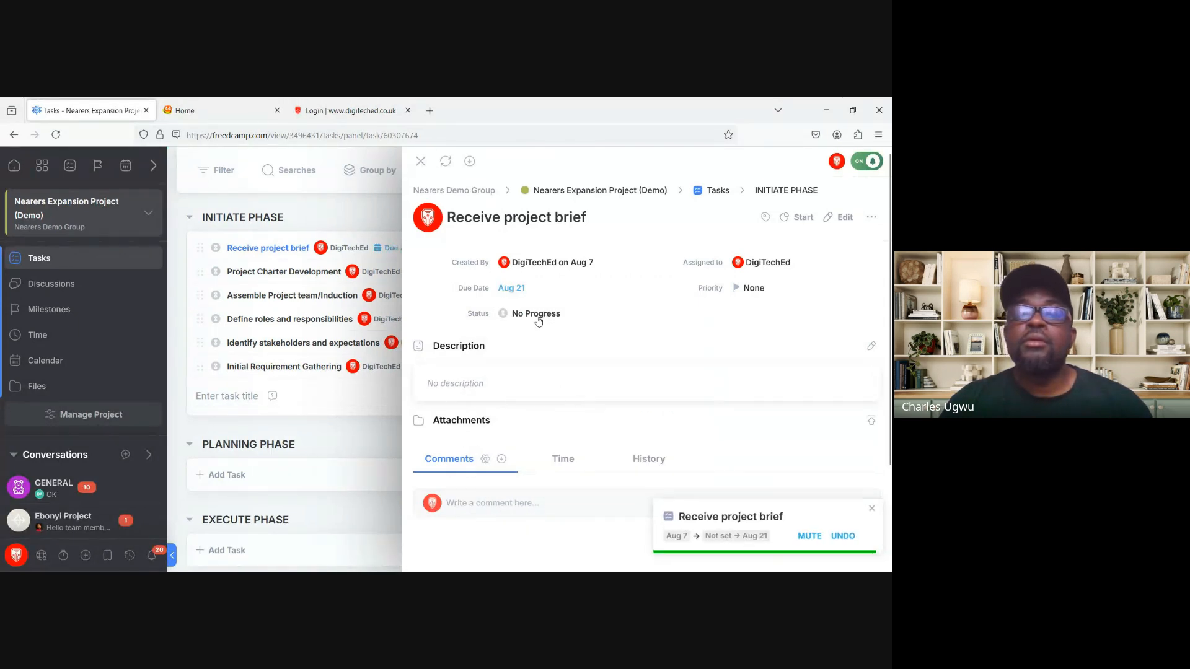
click(514, 290)
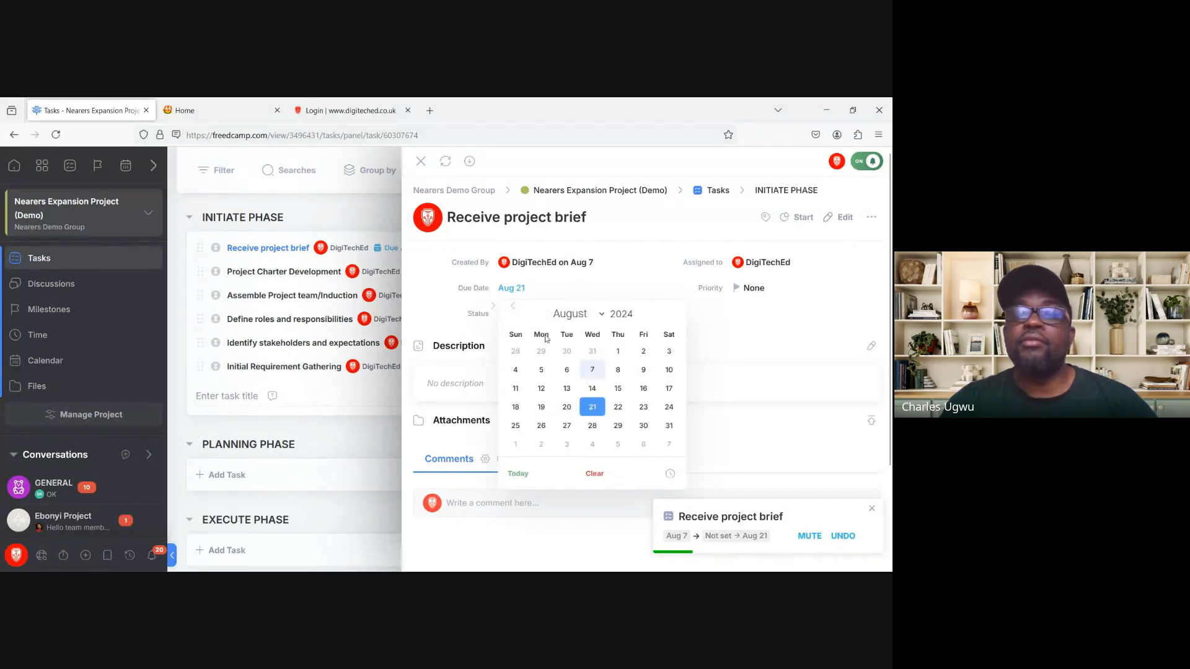
click(592, 371)
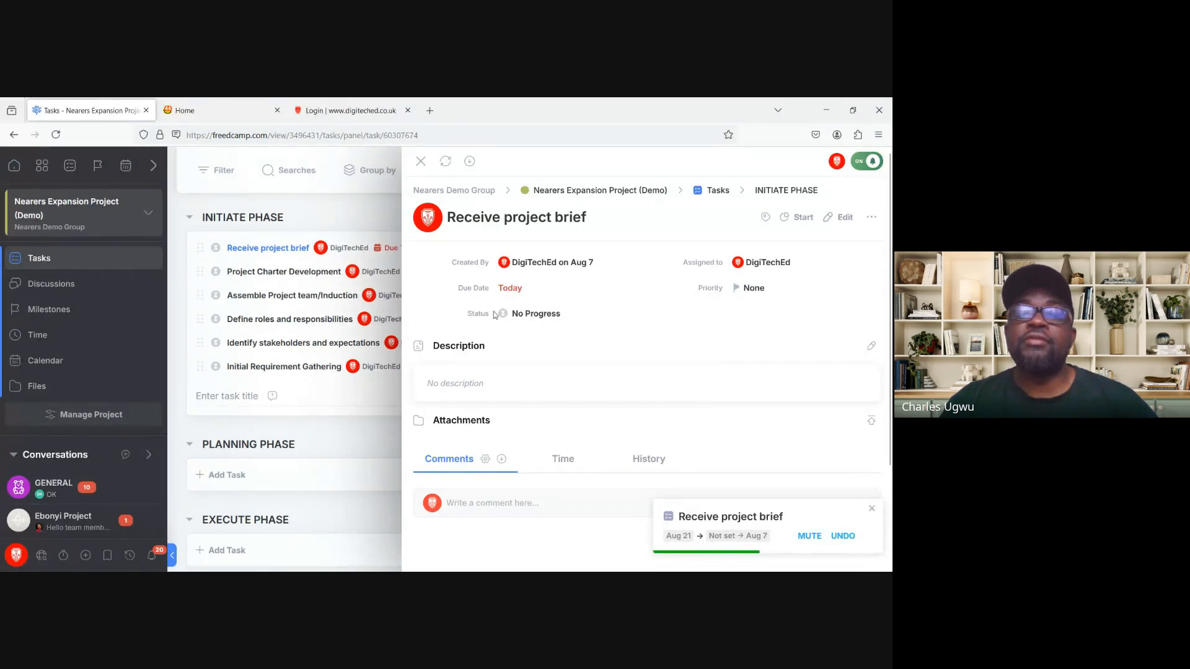
Step: Set the status of "Receive project brief" to In Progress and its priority to High
click(529, 315)
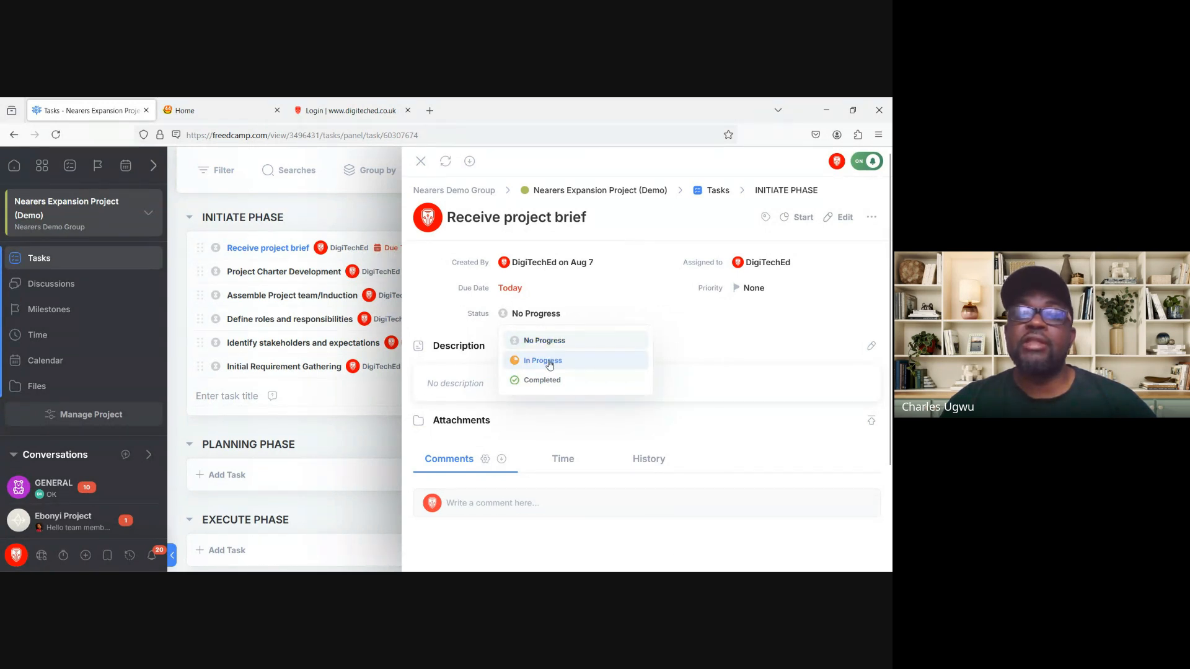
click(549, 364)
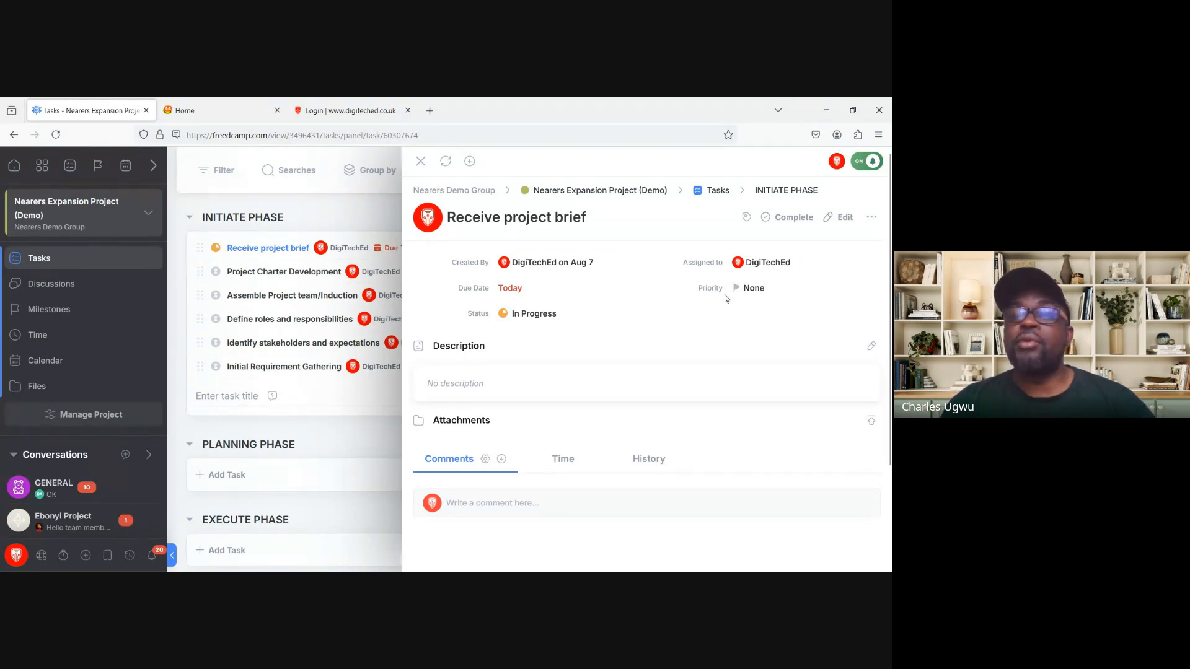
click(748, 294)
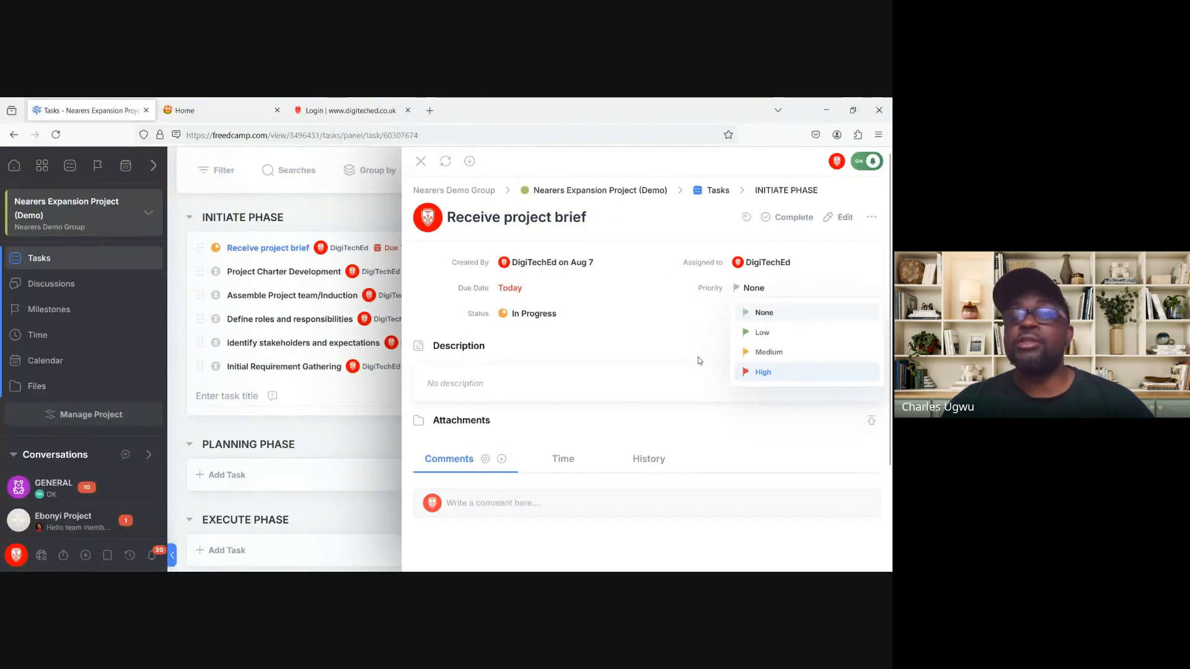
click(763, 373)
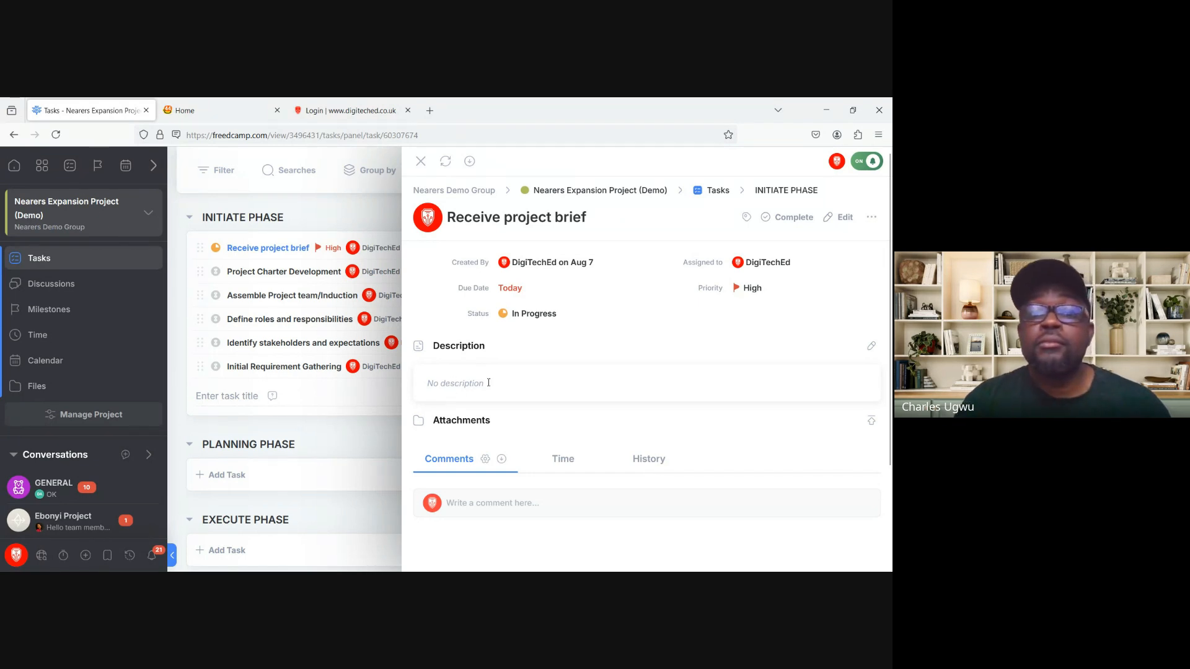
Step: Add the description "To Review Project Brief Document" to the "Receive project brief" task and save it
click(870, 347)
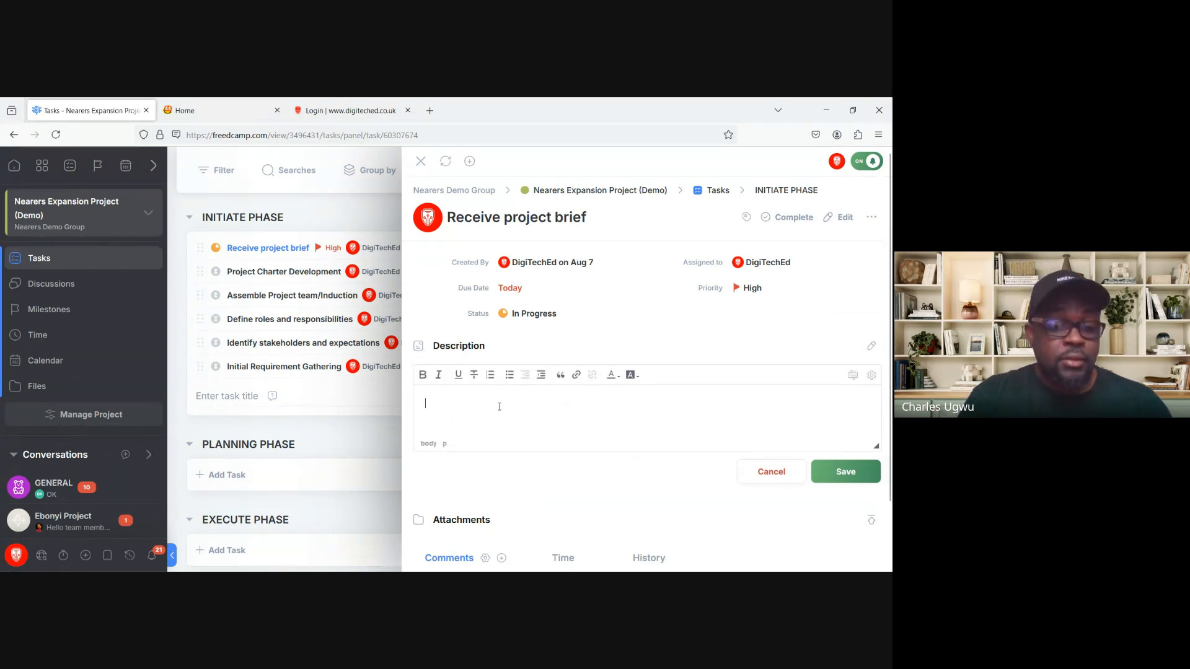
text(Project Brief Documented)
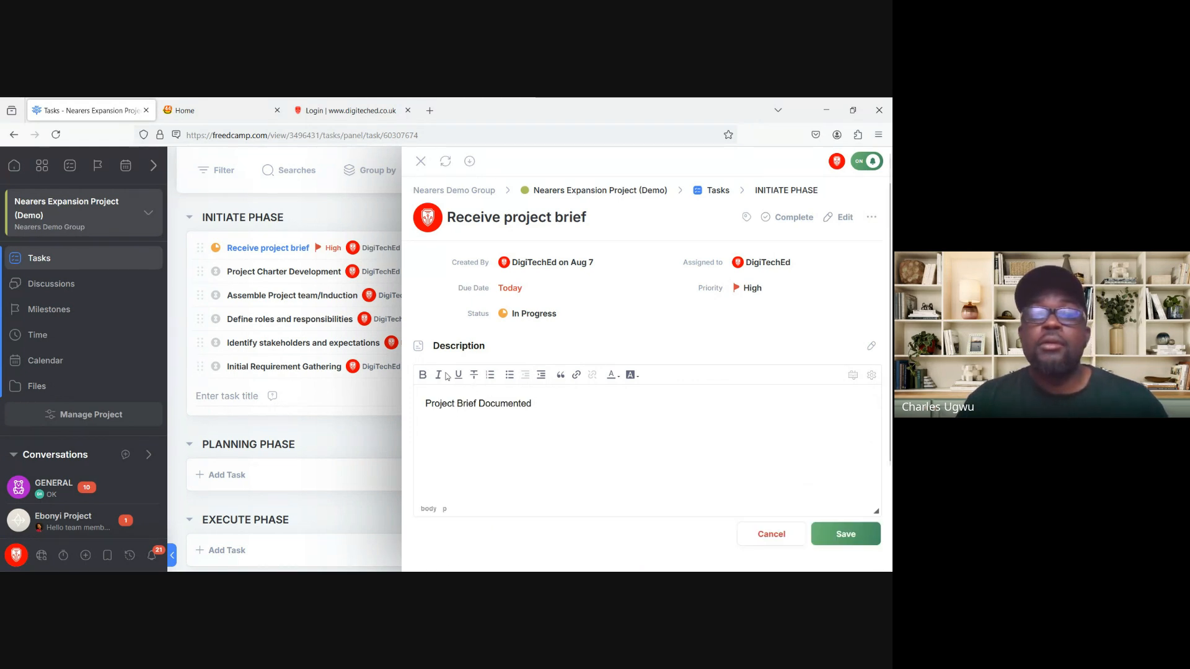
click(424, 405)
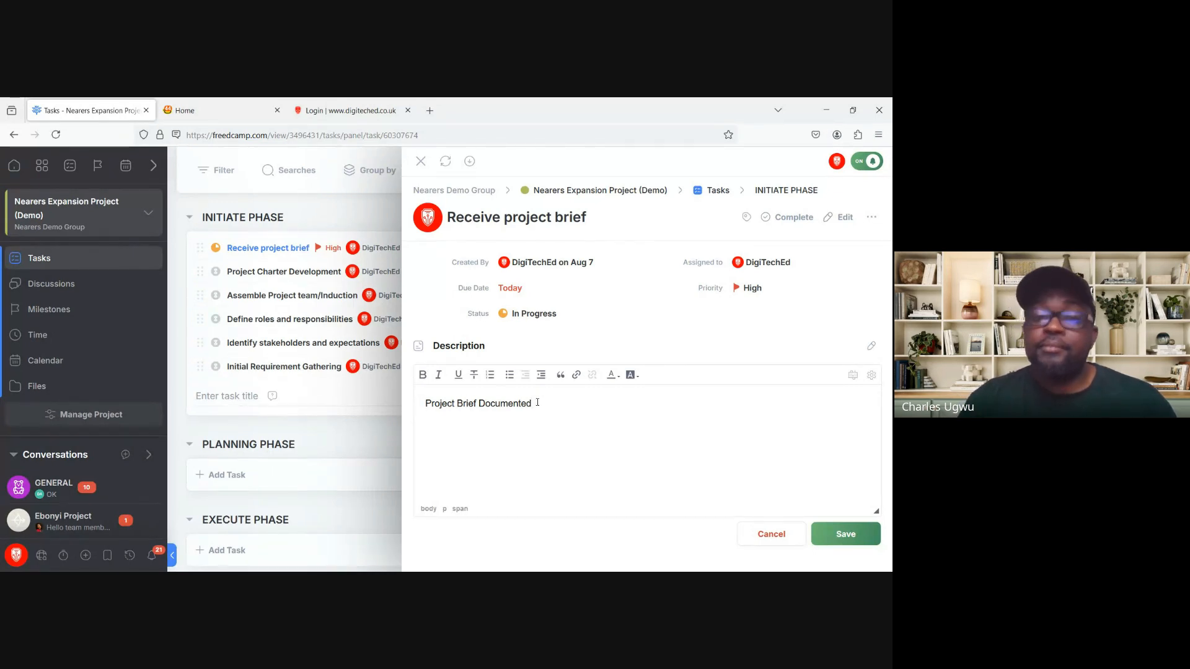
key(BackSpace)
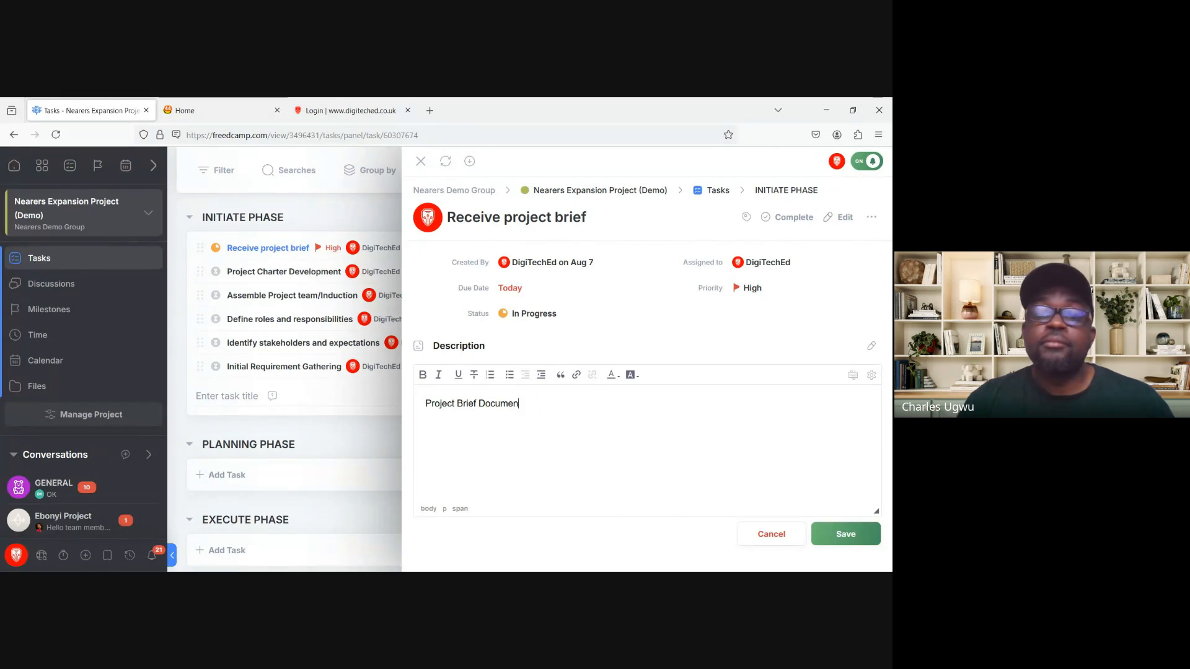
key(BackSpace)
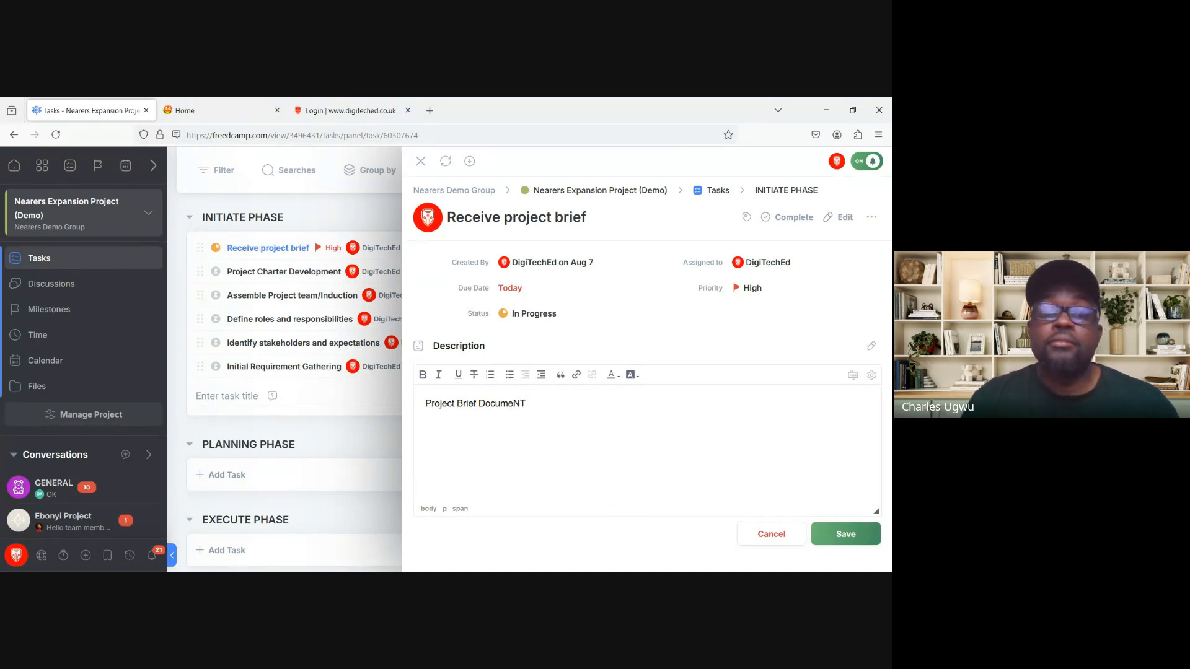
click(426, 404)
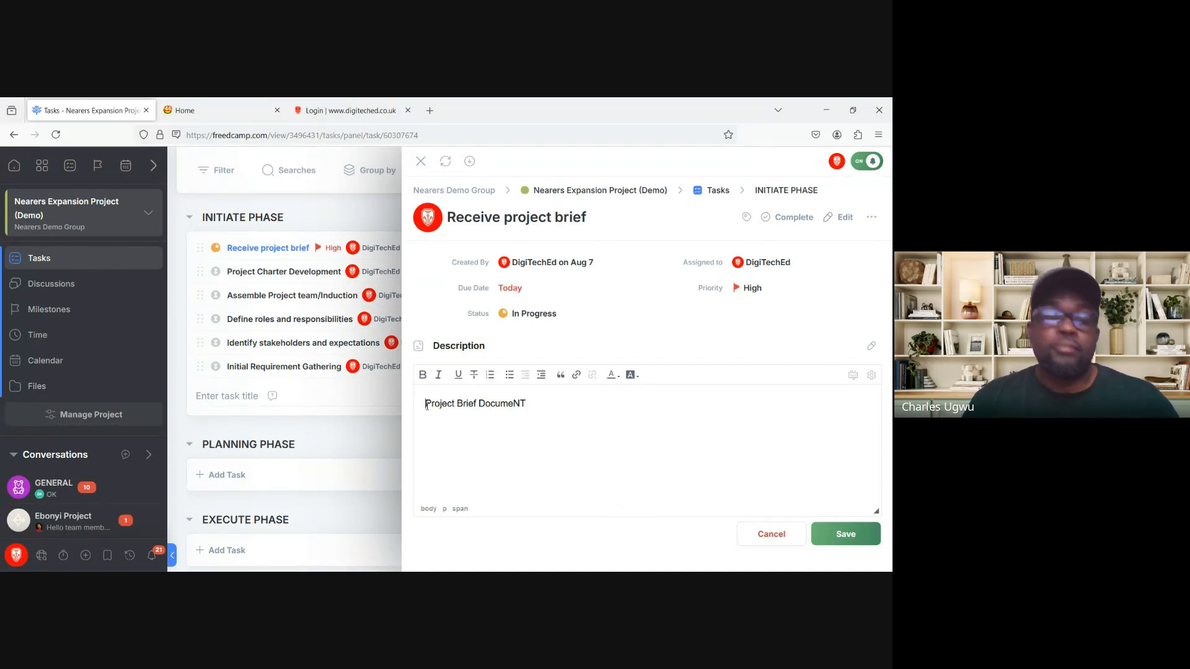
text(To )
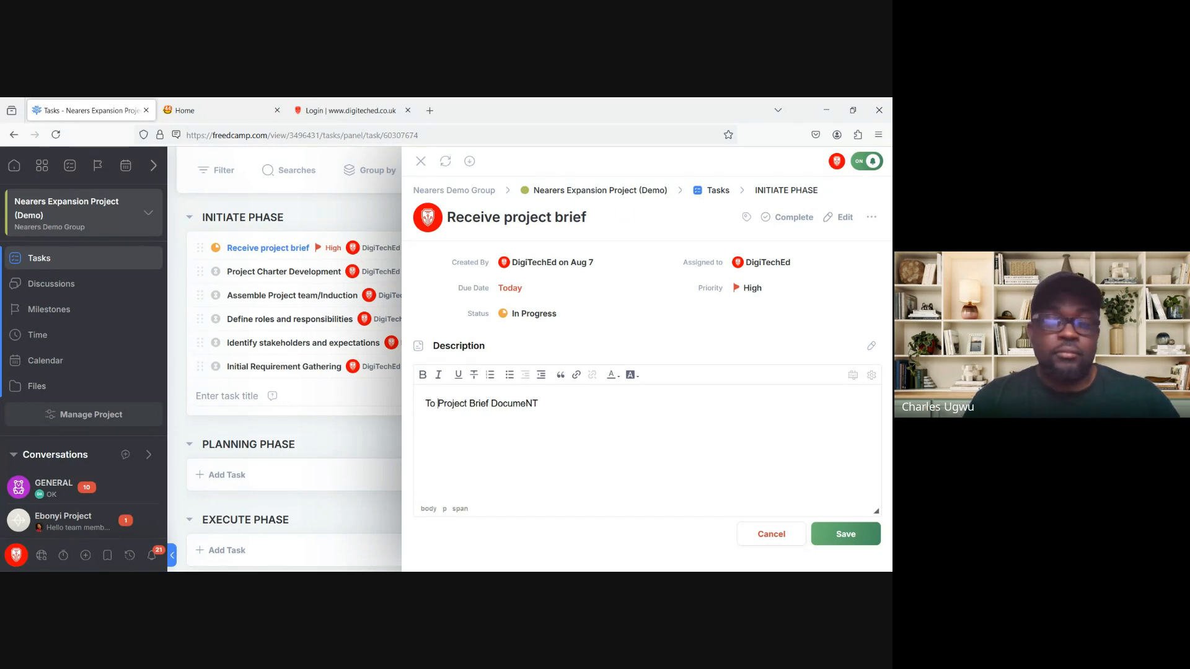
text(Revi)
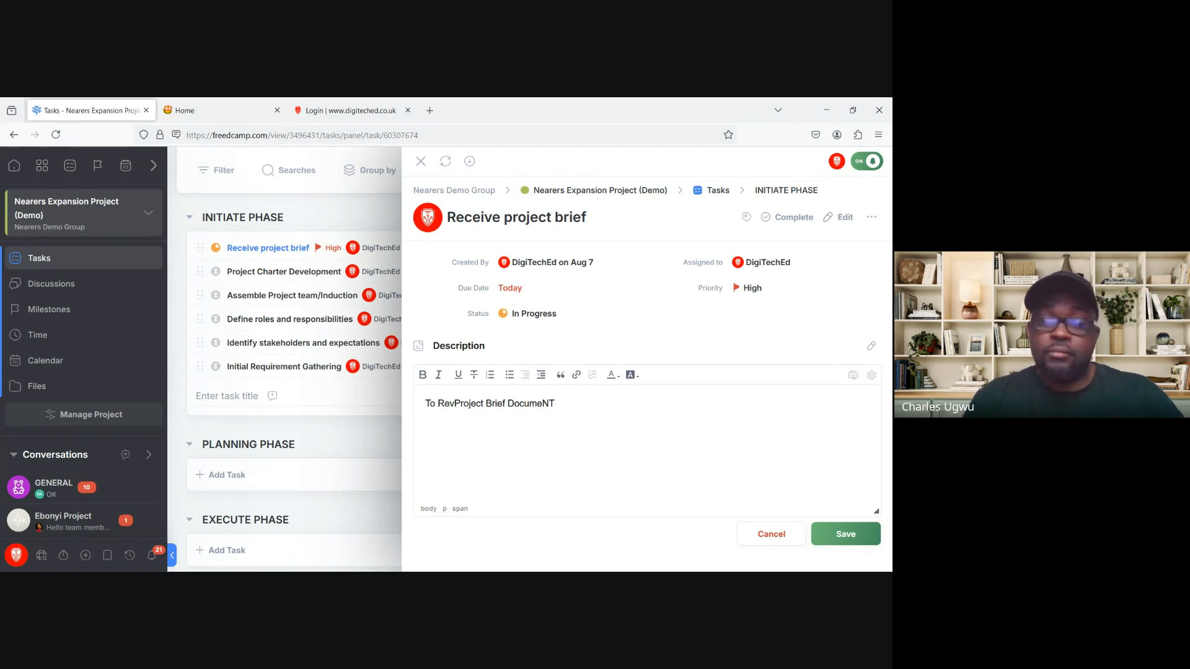
text(ew)
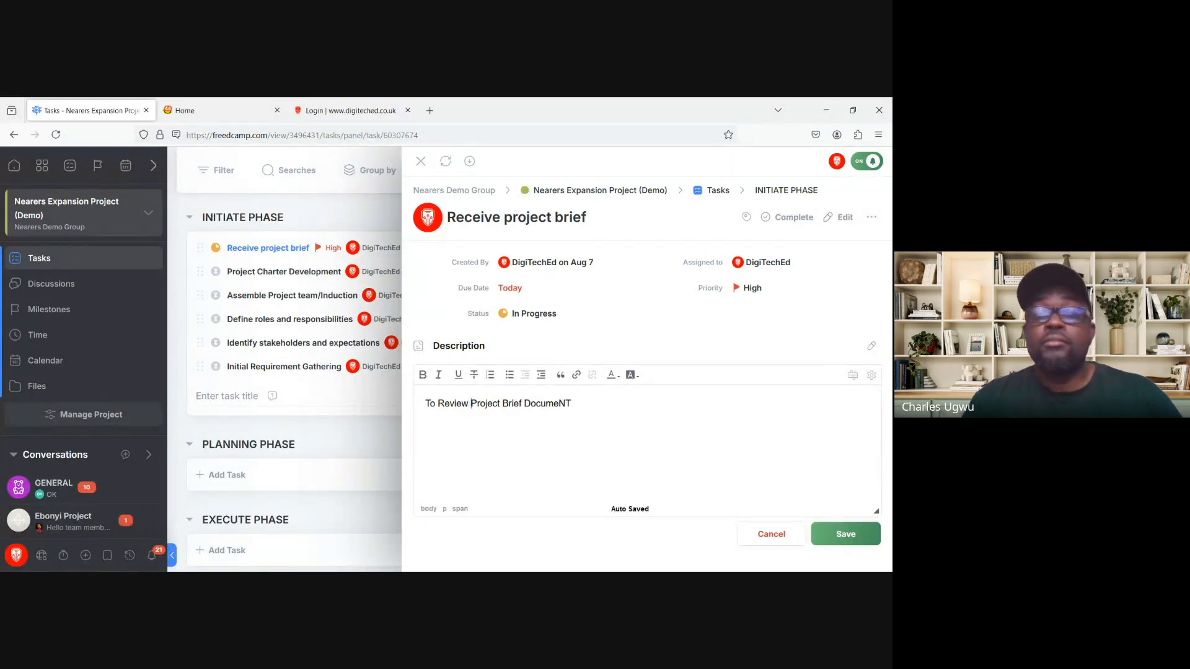
click(574, 403)
key(BackSpace)
key(BackSpace)
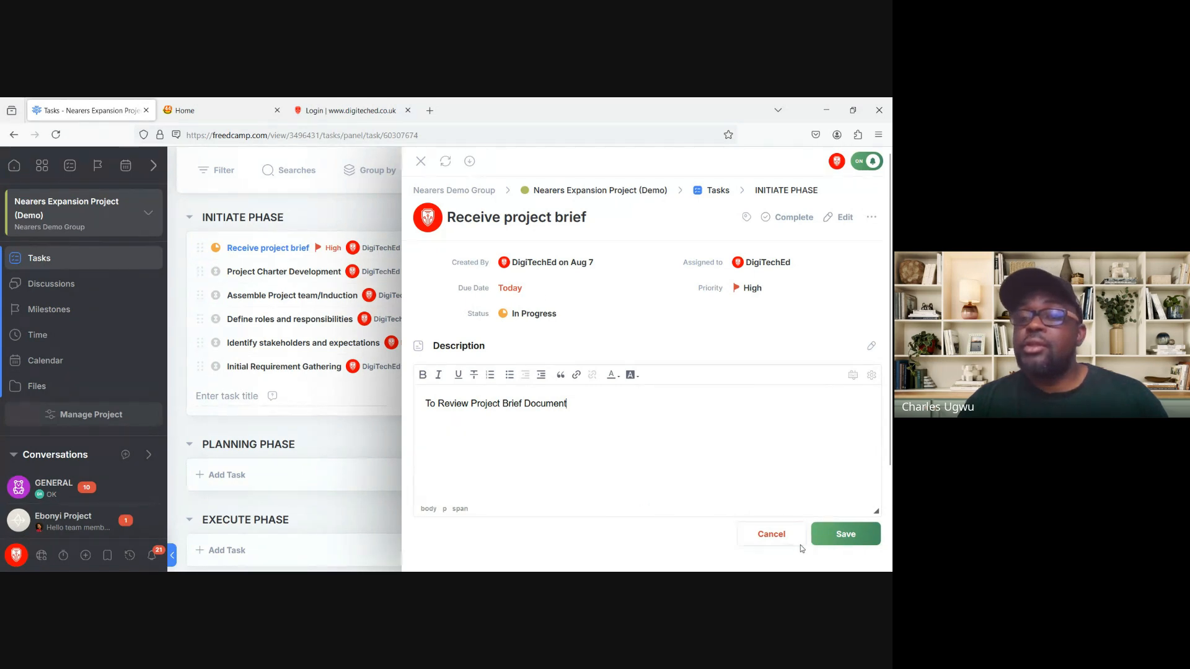
click(847, 537)
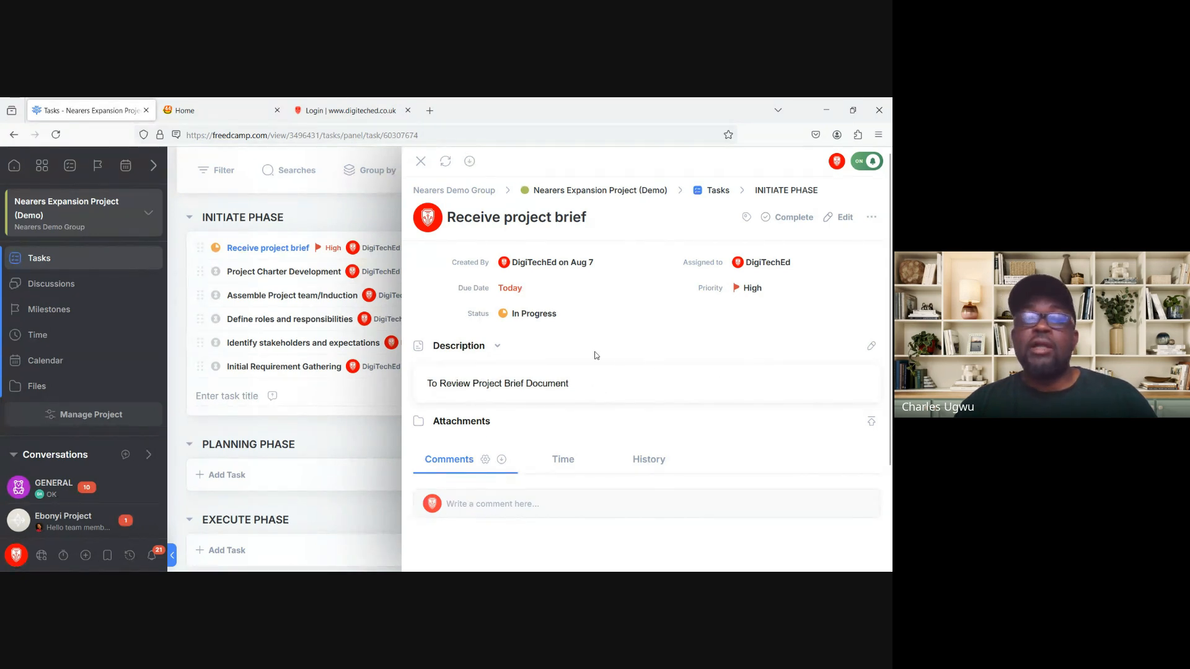
click(870, 348)
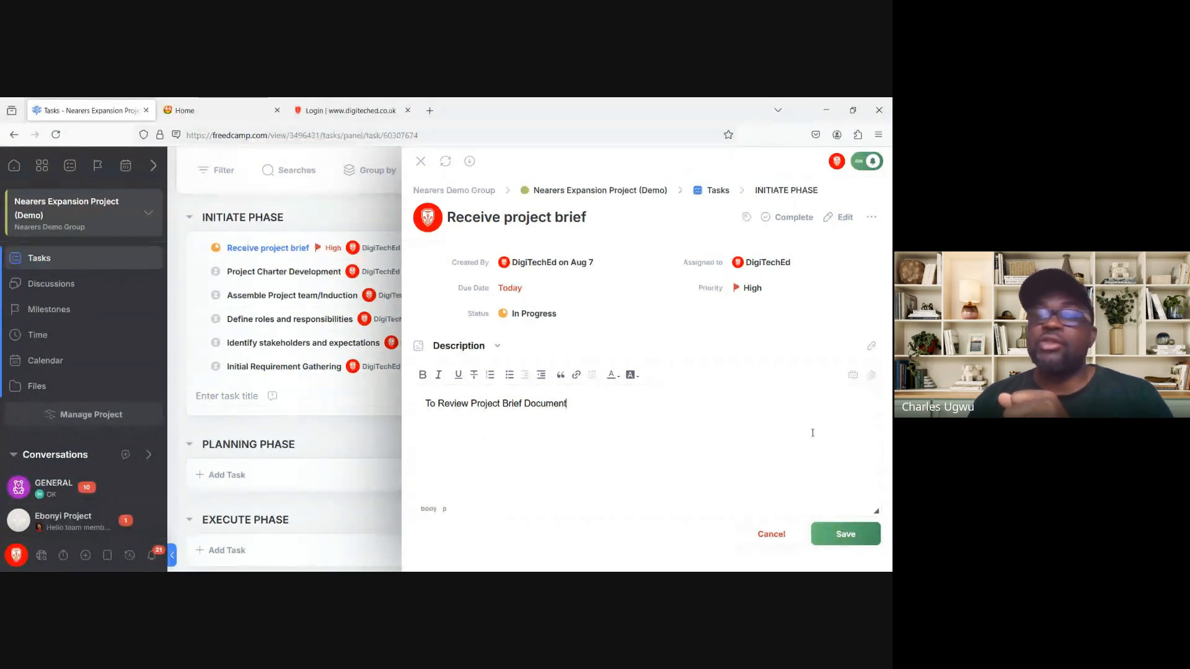
click(846, 535)
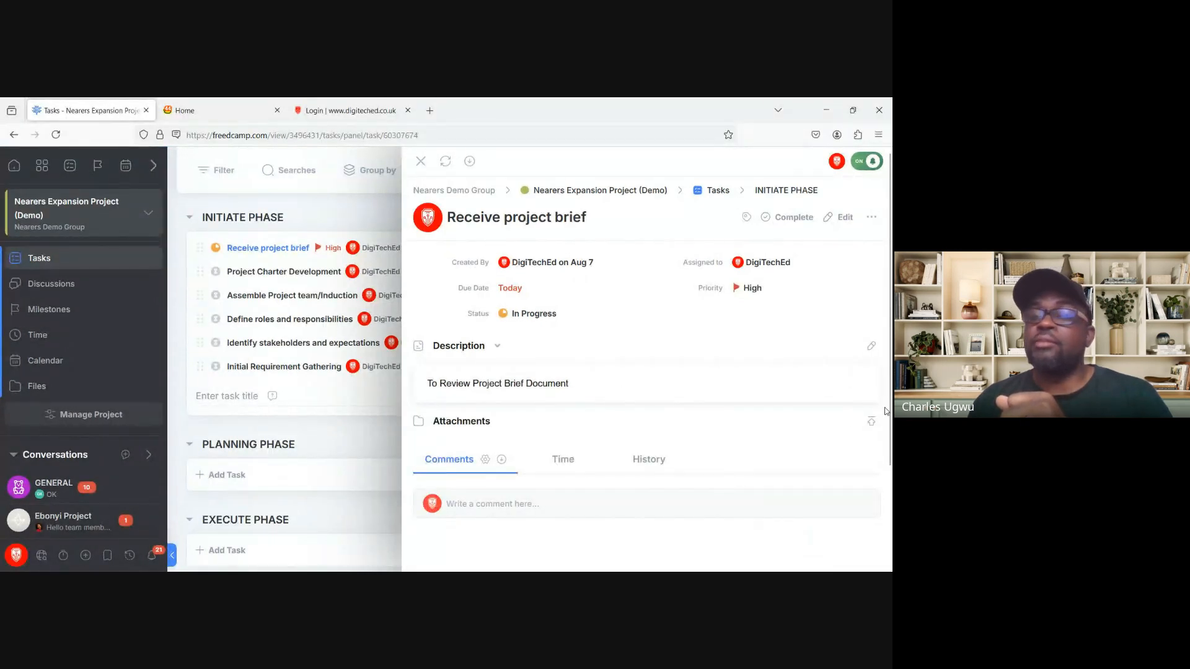
Step: Attach the Nearers Expansion work breakdown file from the computer to the "Receive project brief" task
click(870, 422)
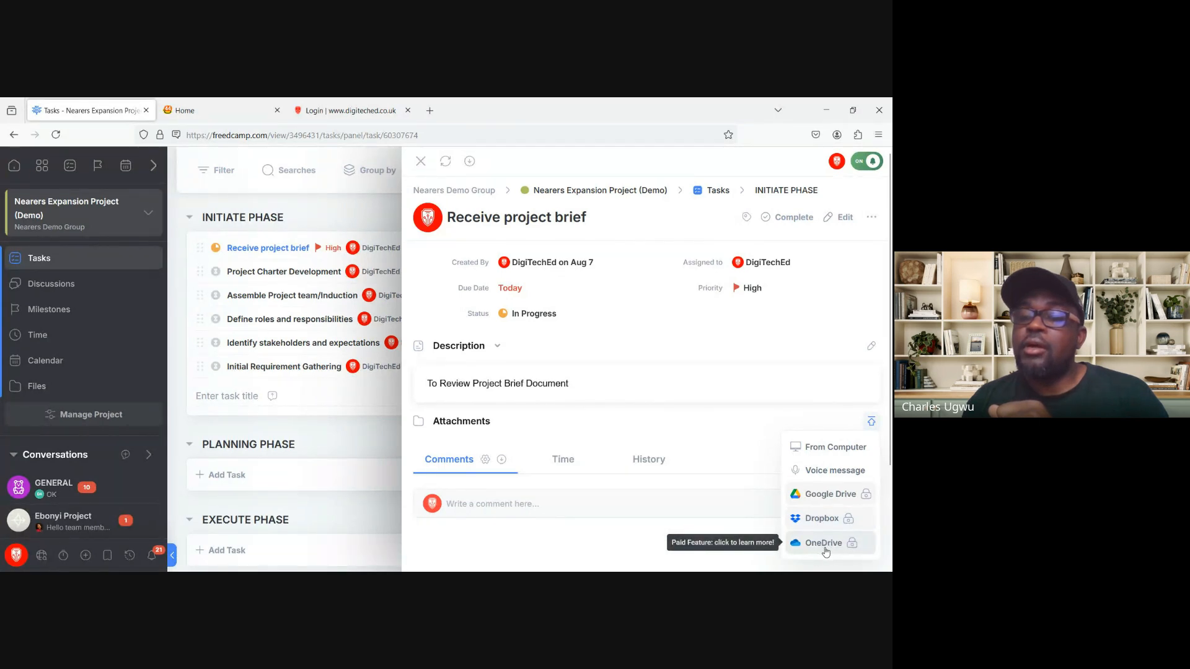
click(828, 450)
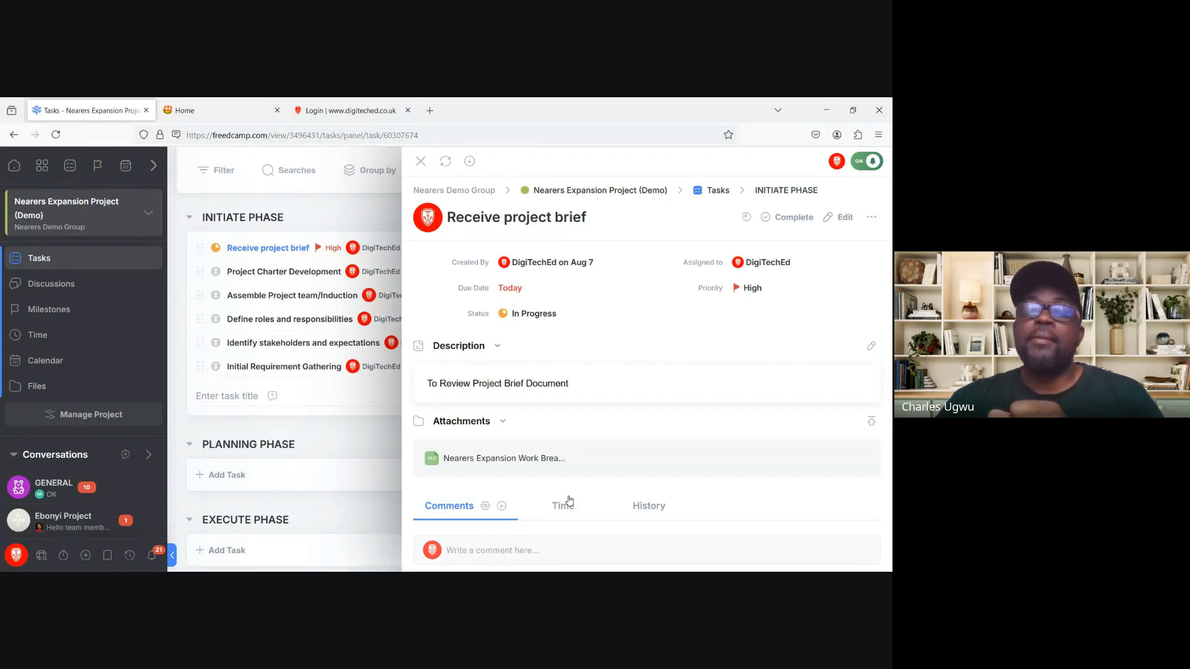
scroll(569, 501, down, 1)
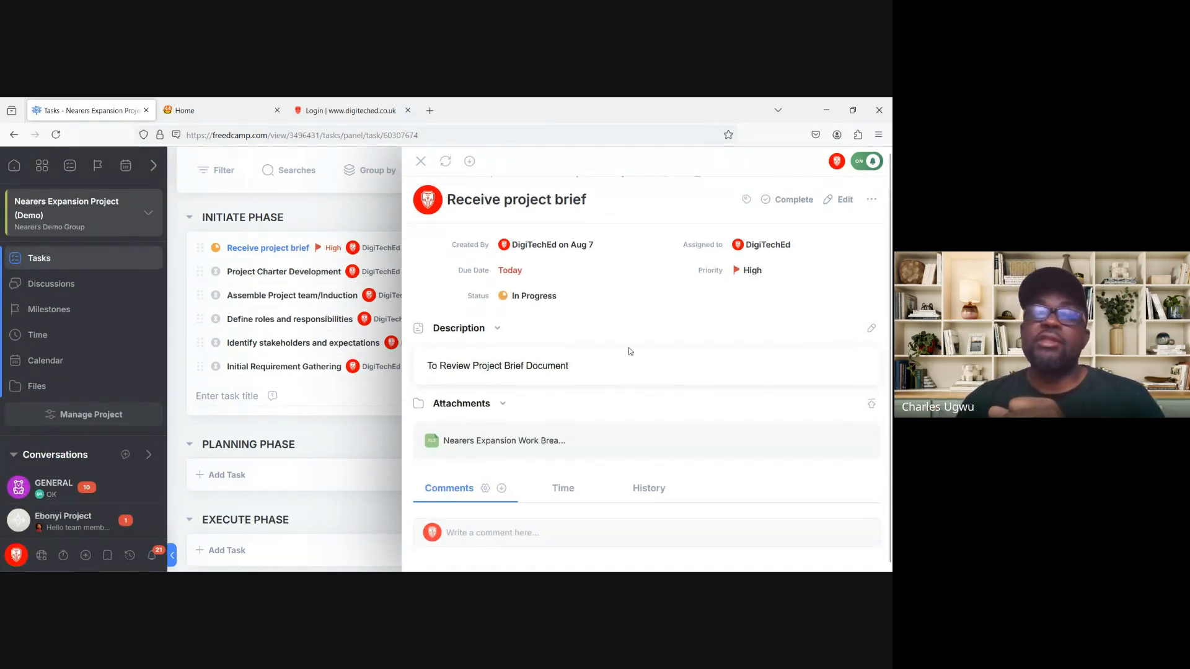
Step: Check the status options of "Receive project brief" and set its due date to August 9, 2024
click(519, 300)
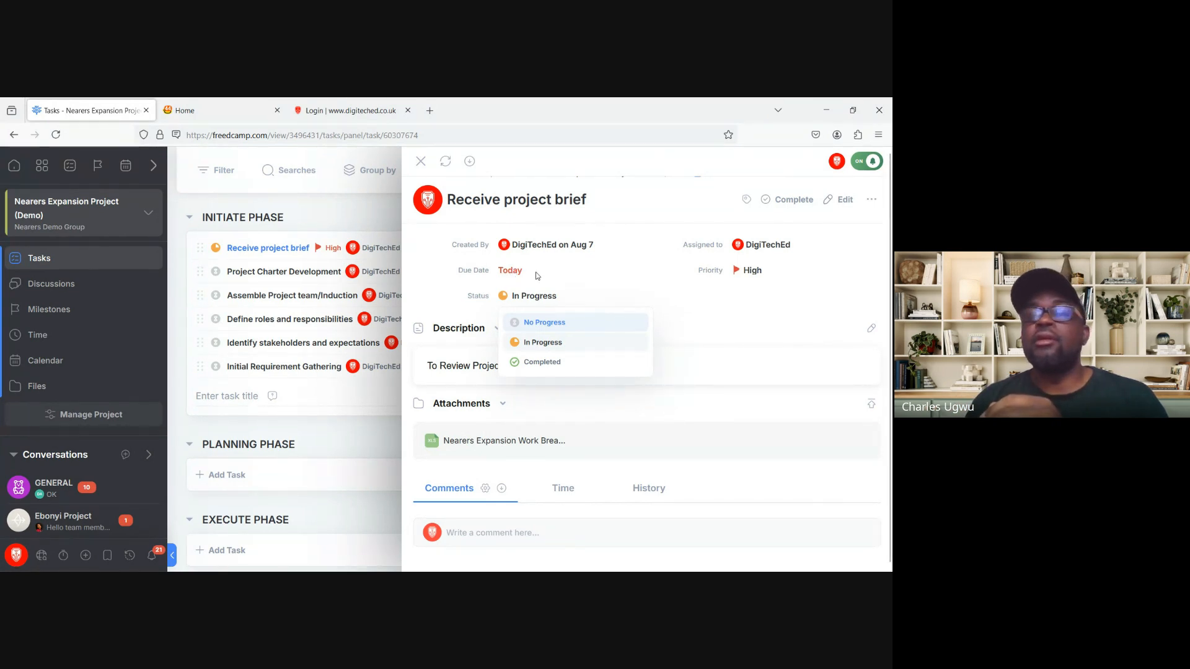
click(440, 301)
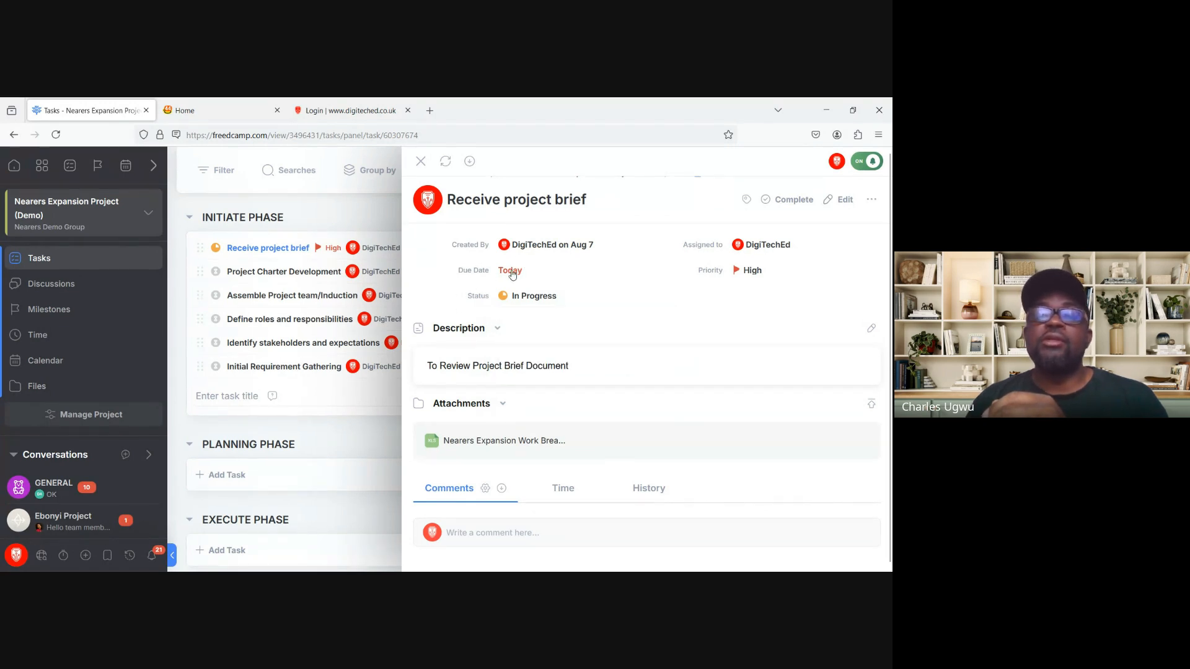
click(510, 272)
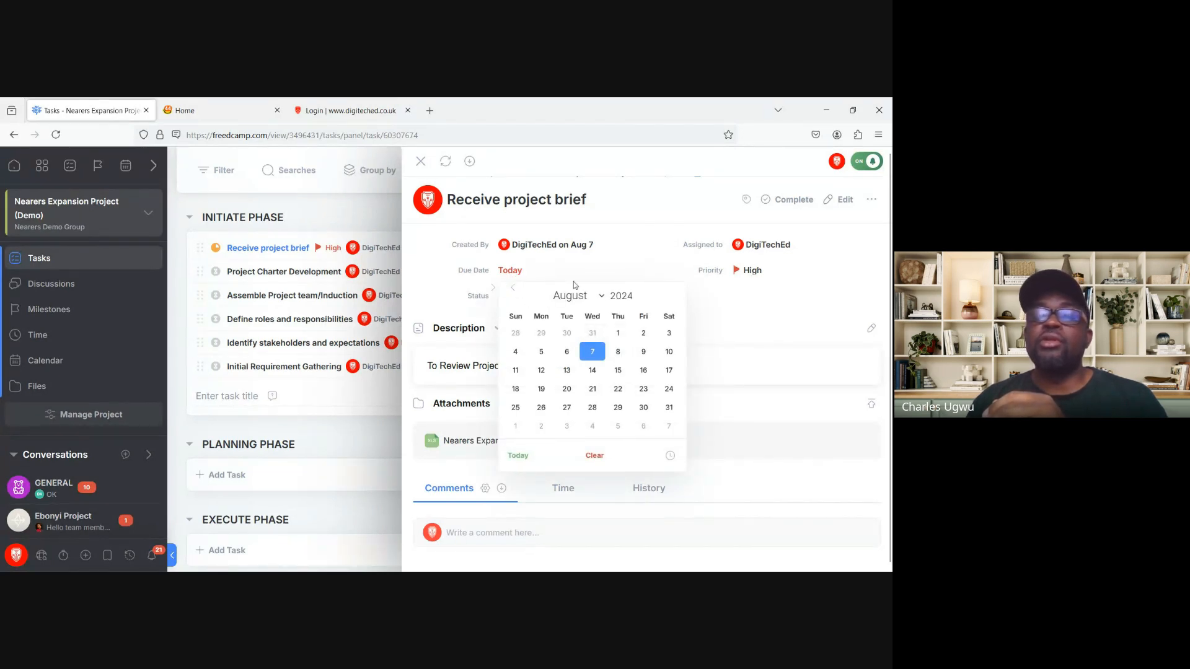
click(644, 356)
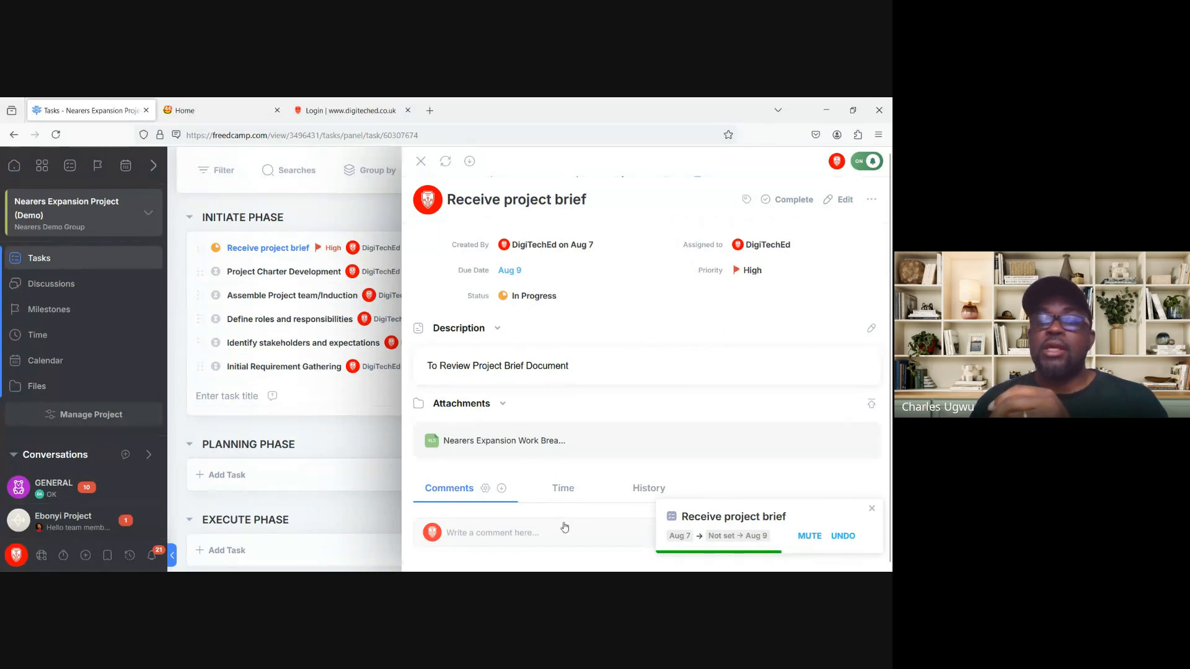
scroll(292, 359, down, 1)
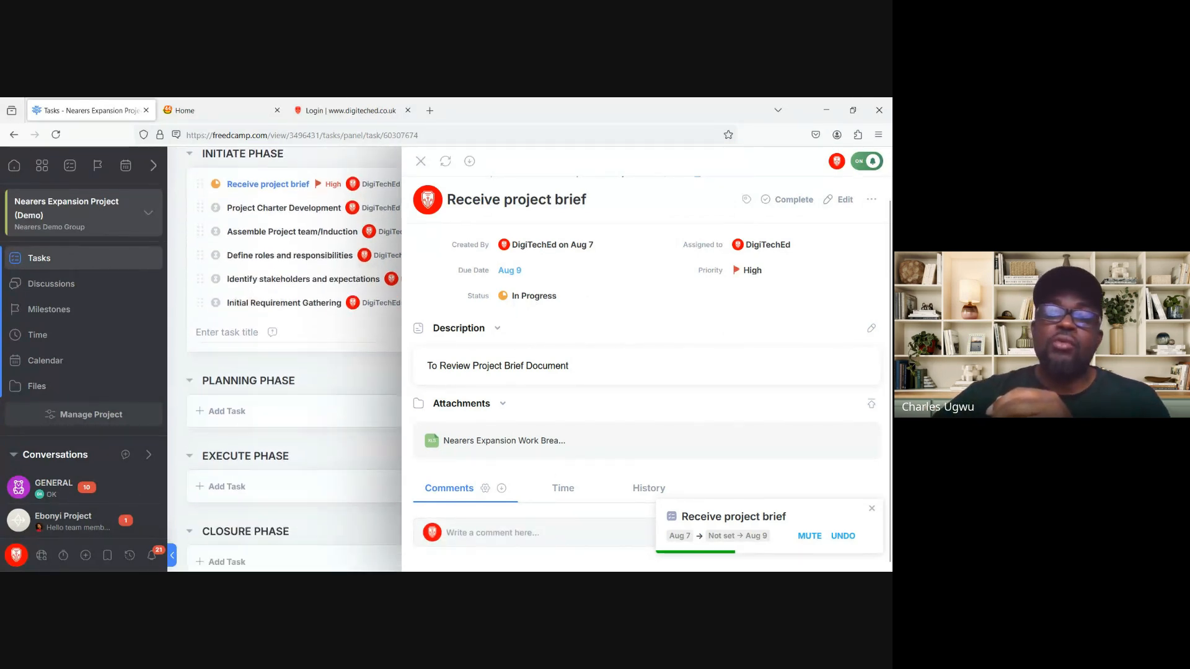
scroll(291, 359, down, 1)
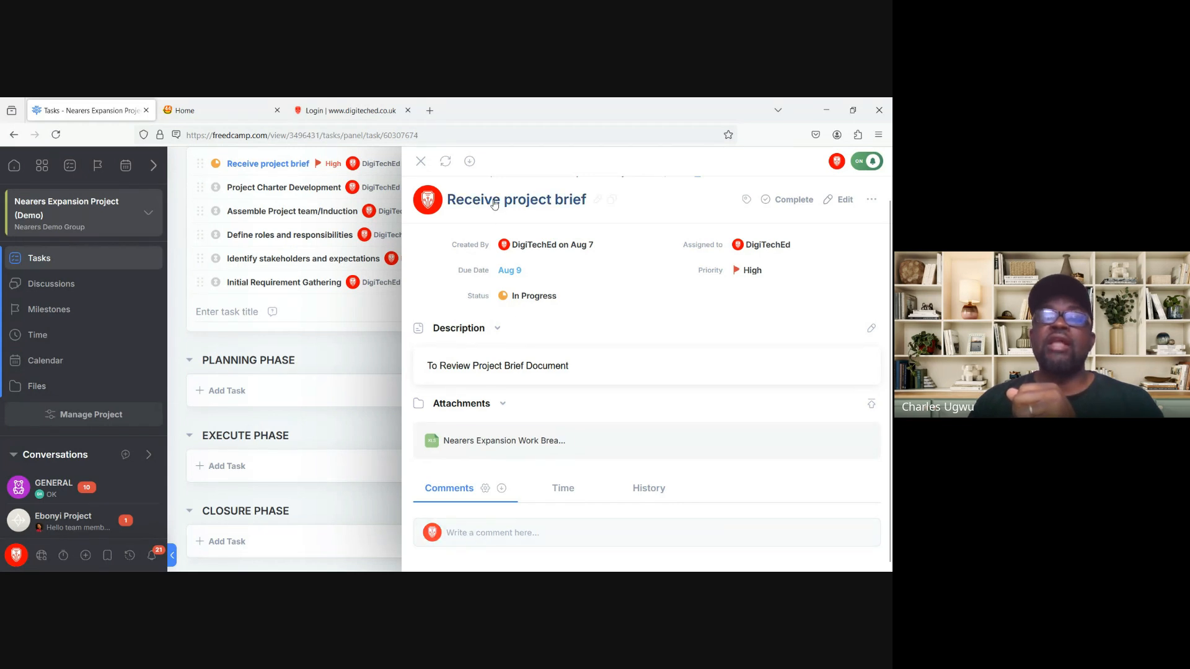
Step: Write the comment "Project Brief reviewed" on the "Receive project brief" task
click(481, 534)
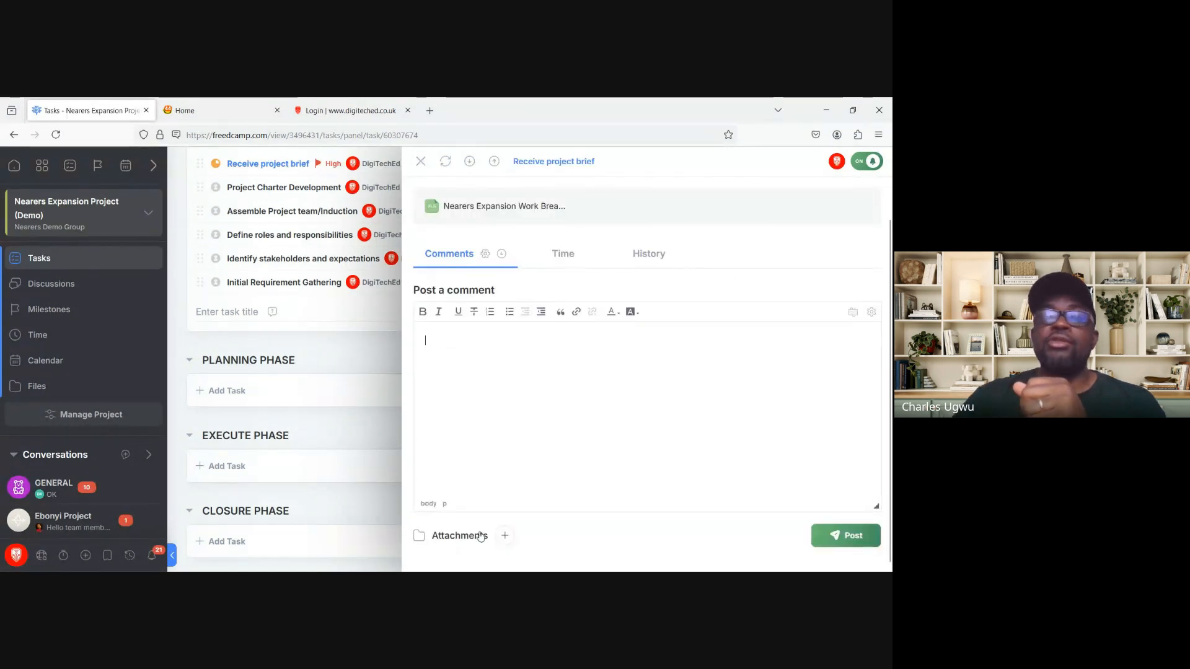
click(428, 339)
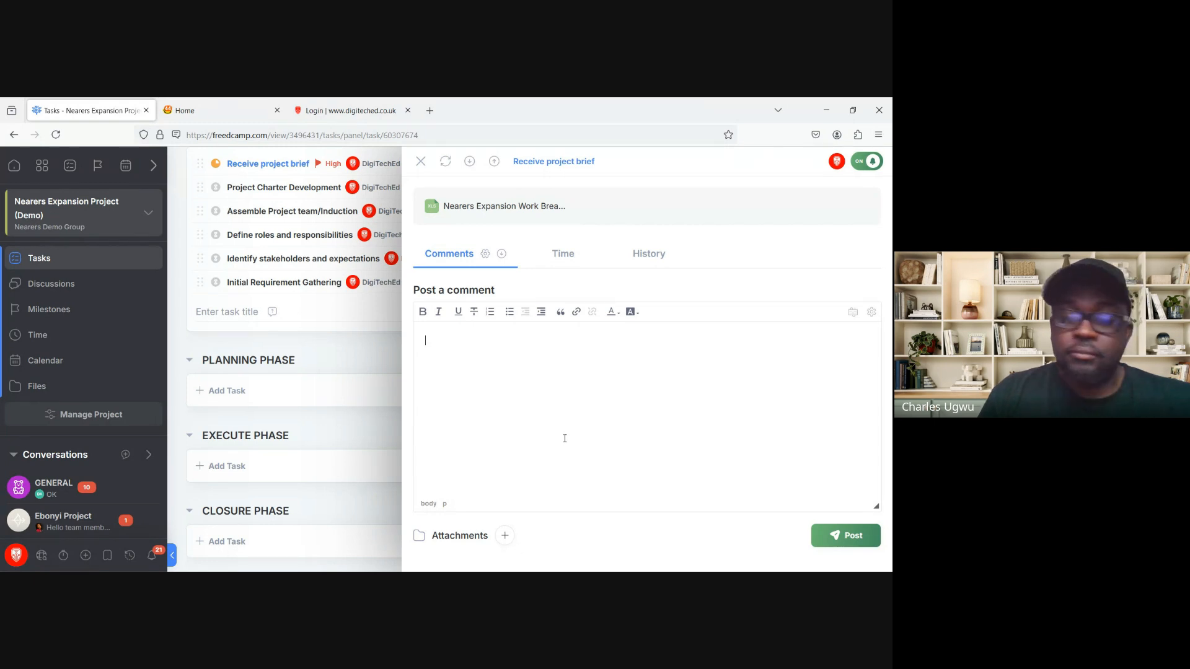
text(Pr)
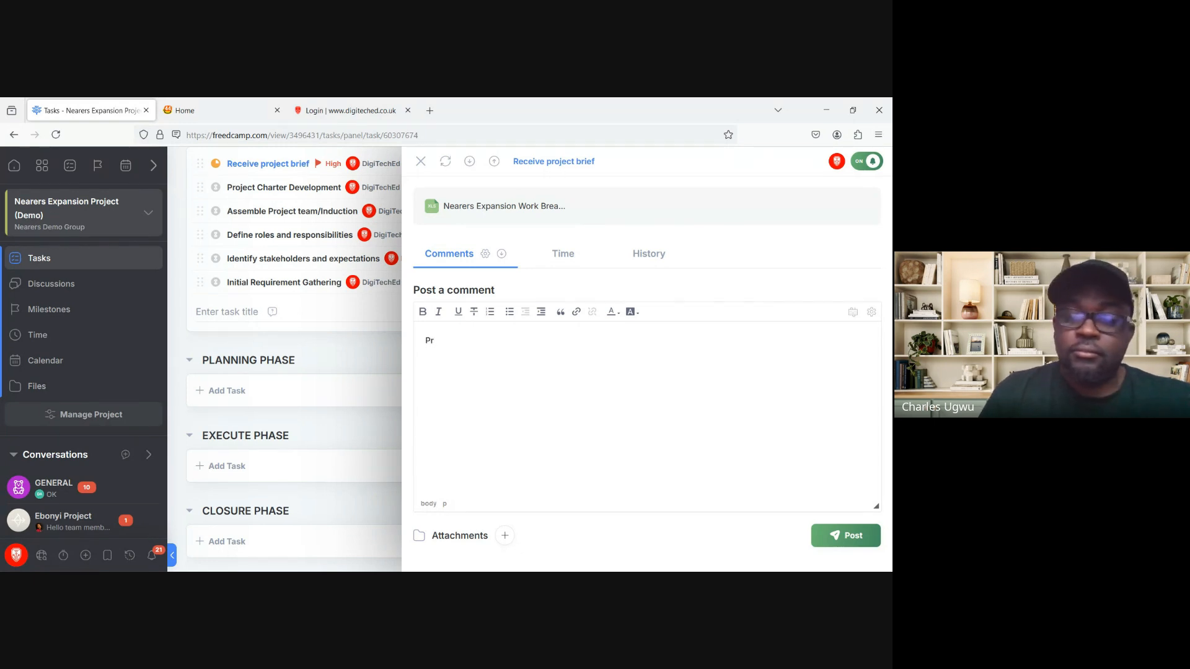
text(oj)
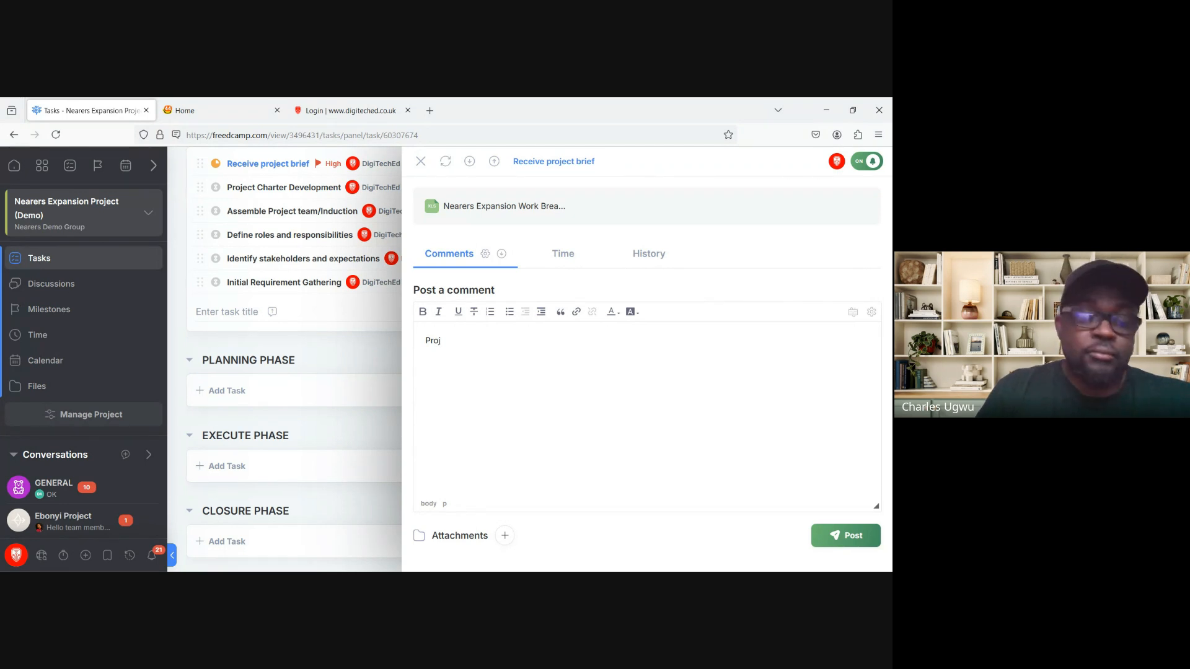
text(ect B)
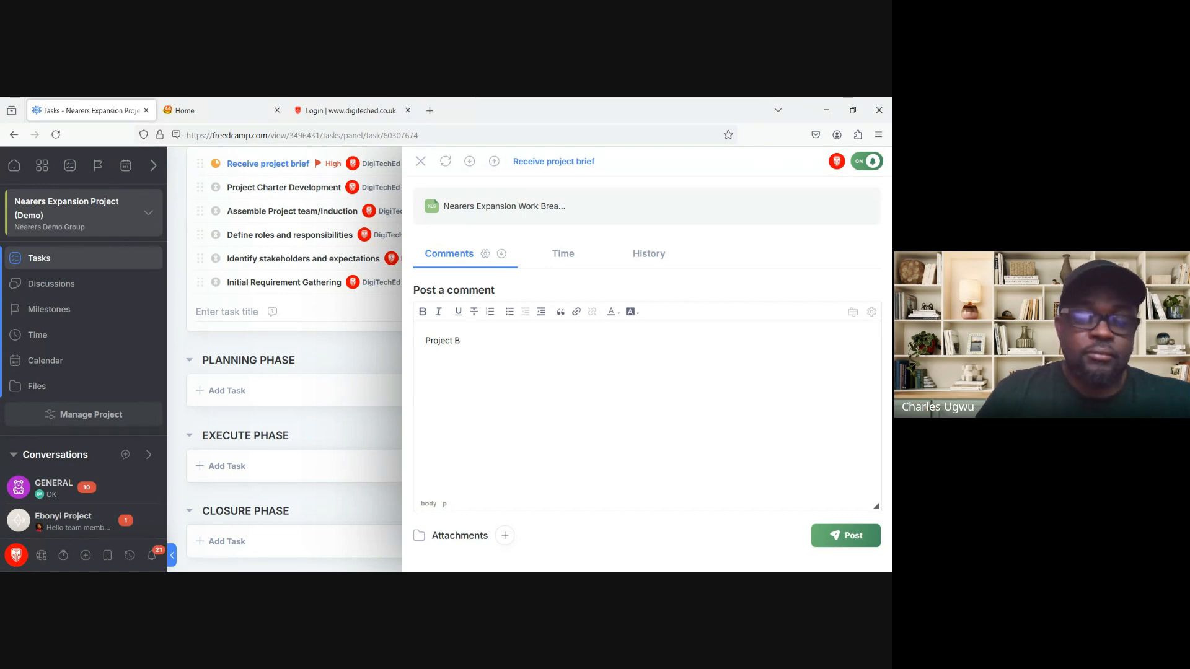
text(rief )
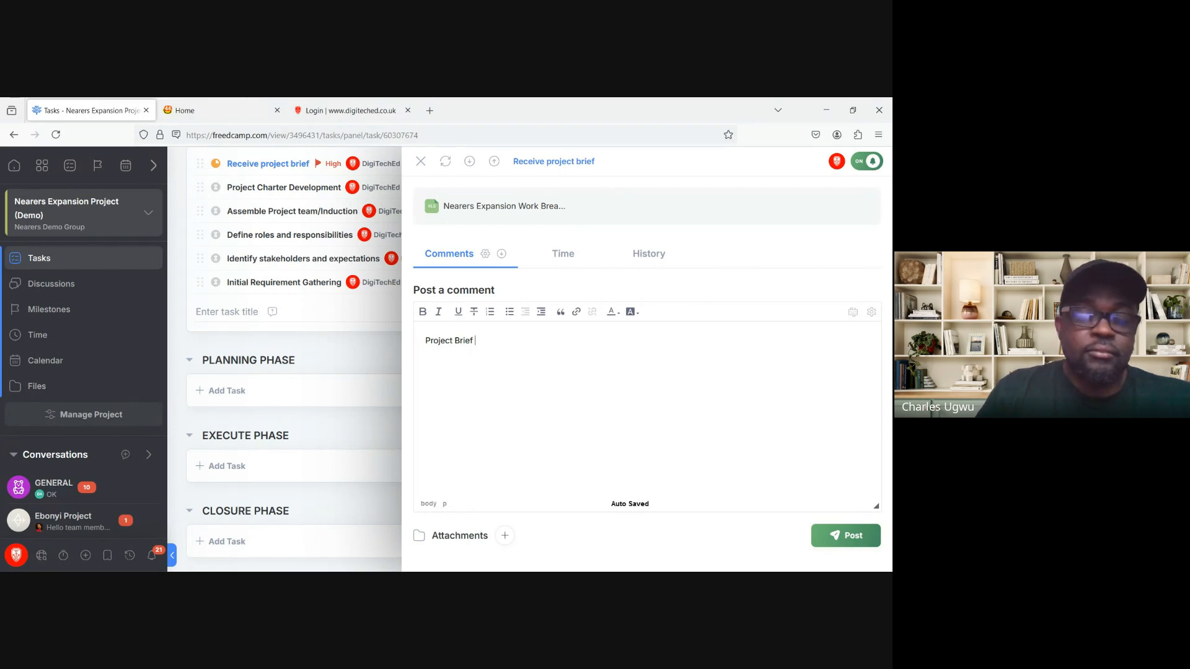
text(revie)
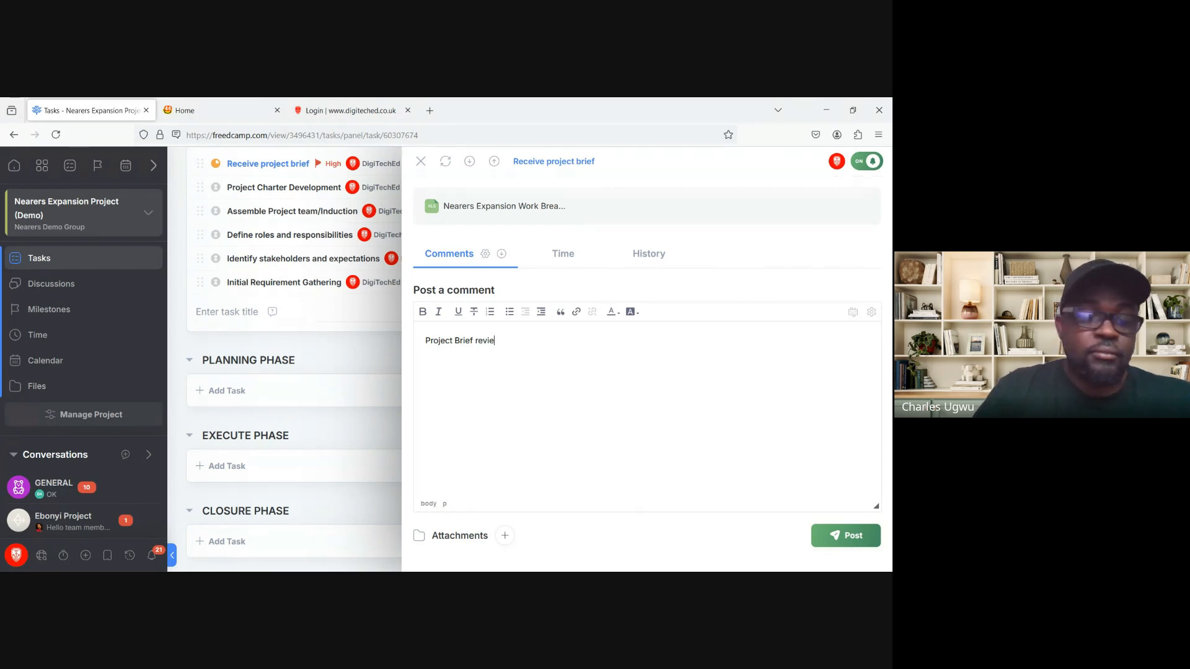
text(ws)
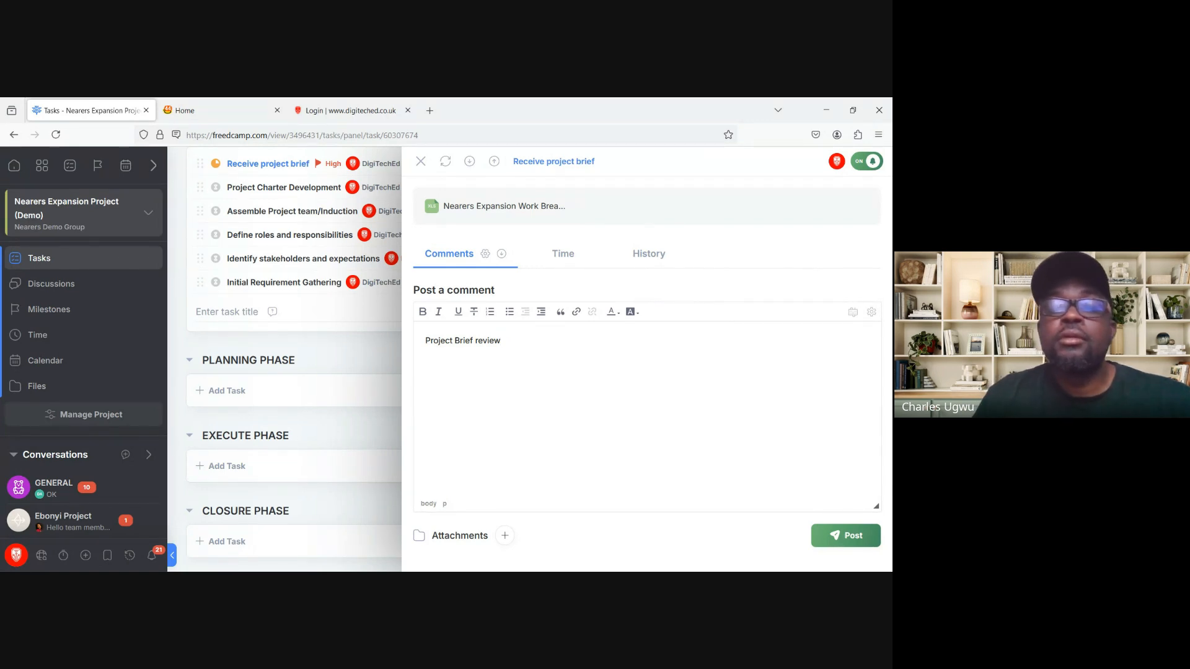
text(ed)
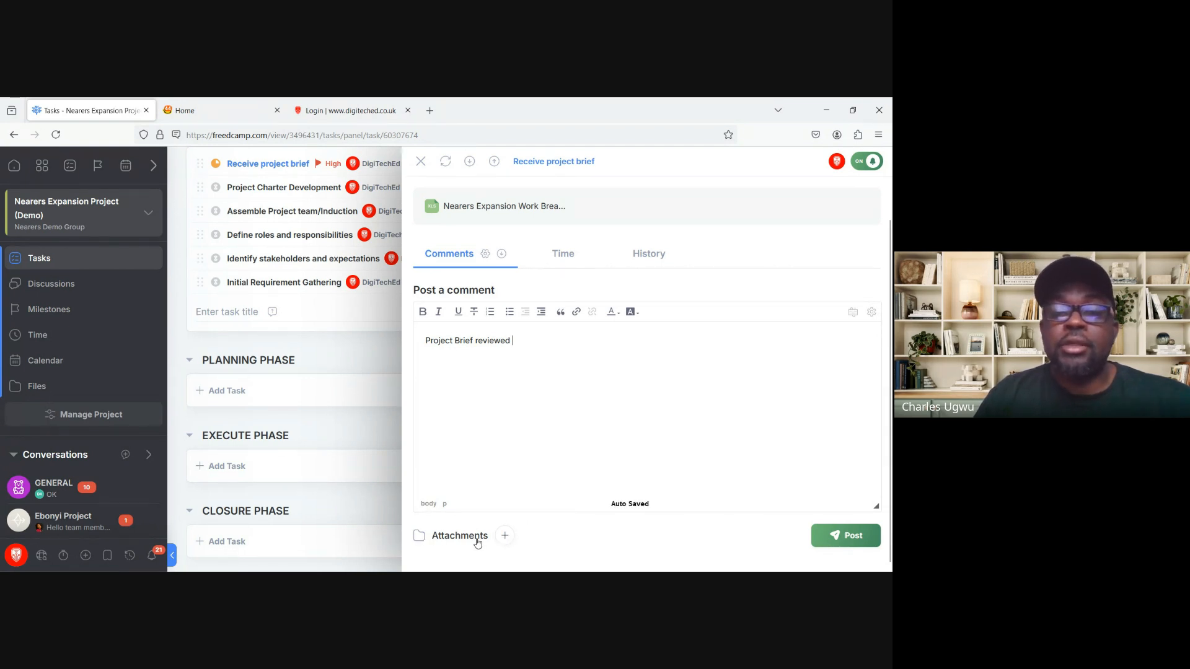
Step: Attach Forgot Password.png from the computer to the "Project Brief reviewed" comment and post it
click(476, 543)
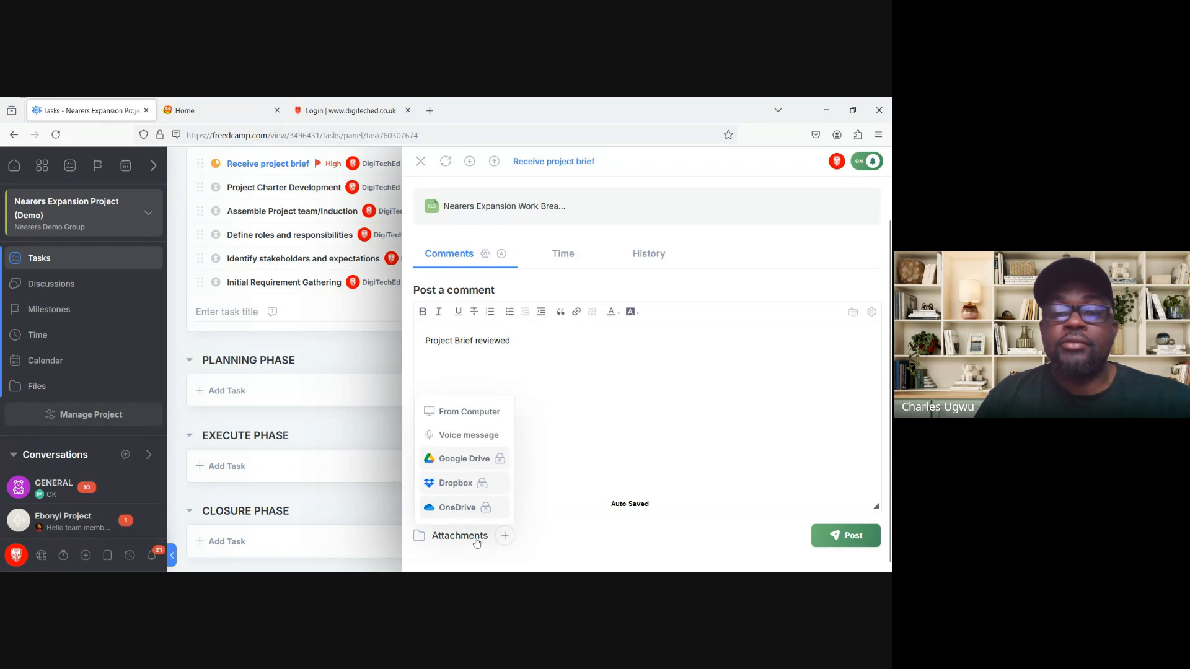
click(473, 413)
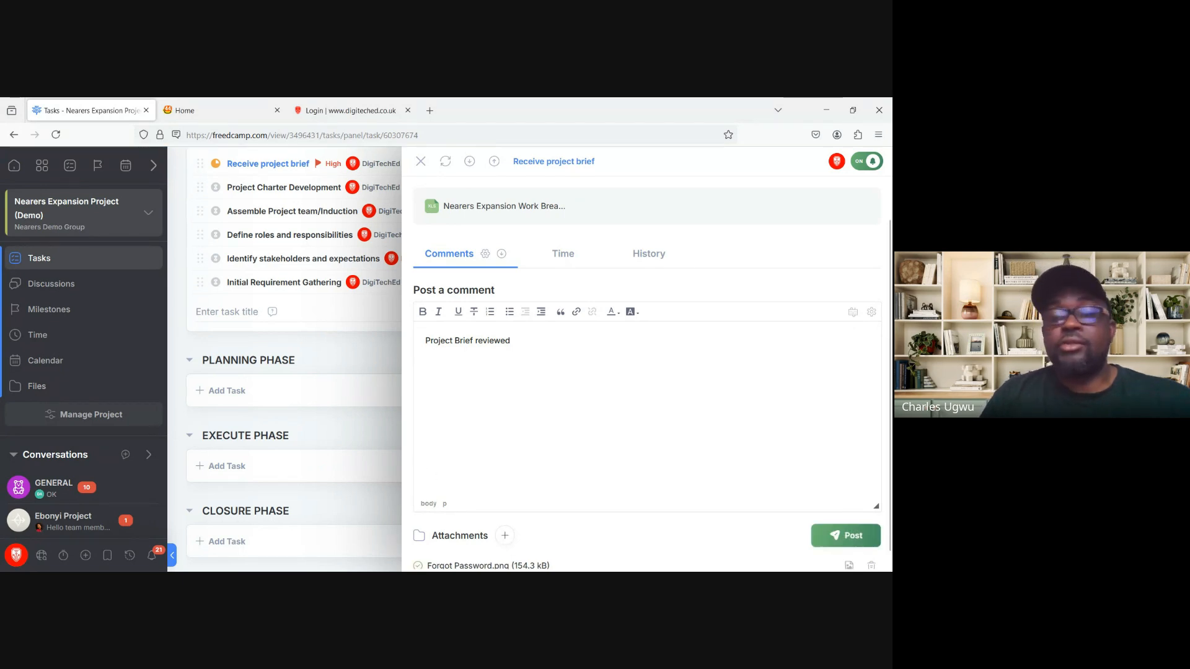
click(844, 537)
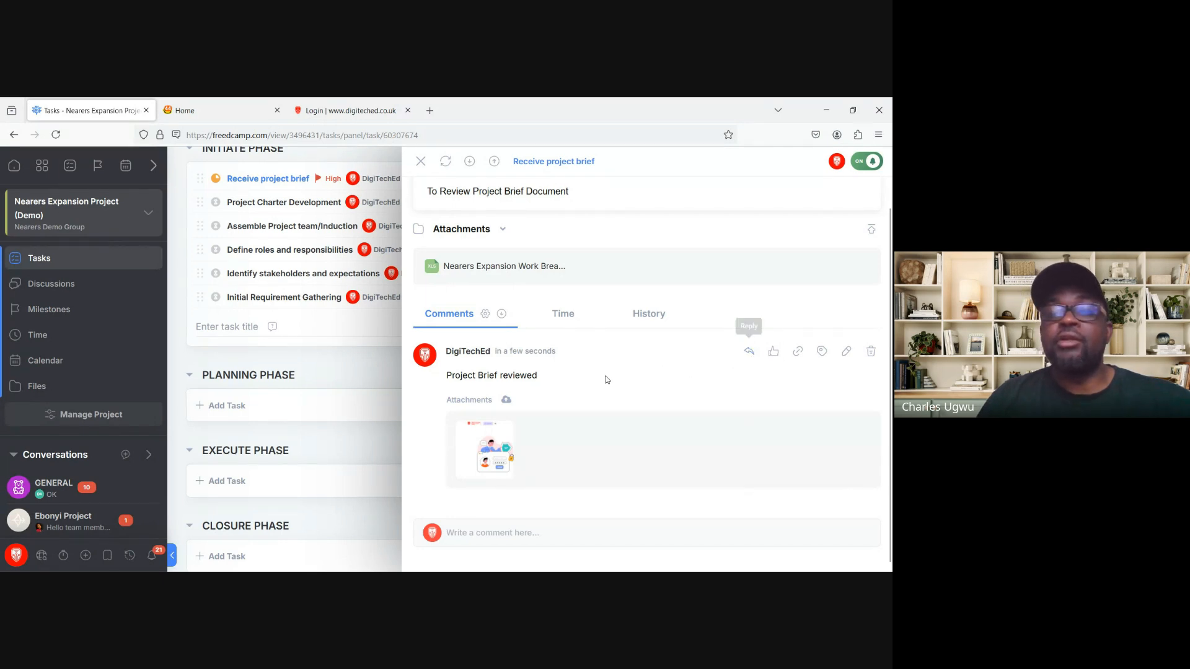
Step: Post a quoted reply to "Project Brief reviewed" reading "Weldon" plus the commenter's first name, and like the original comment
click(749, 352)
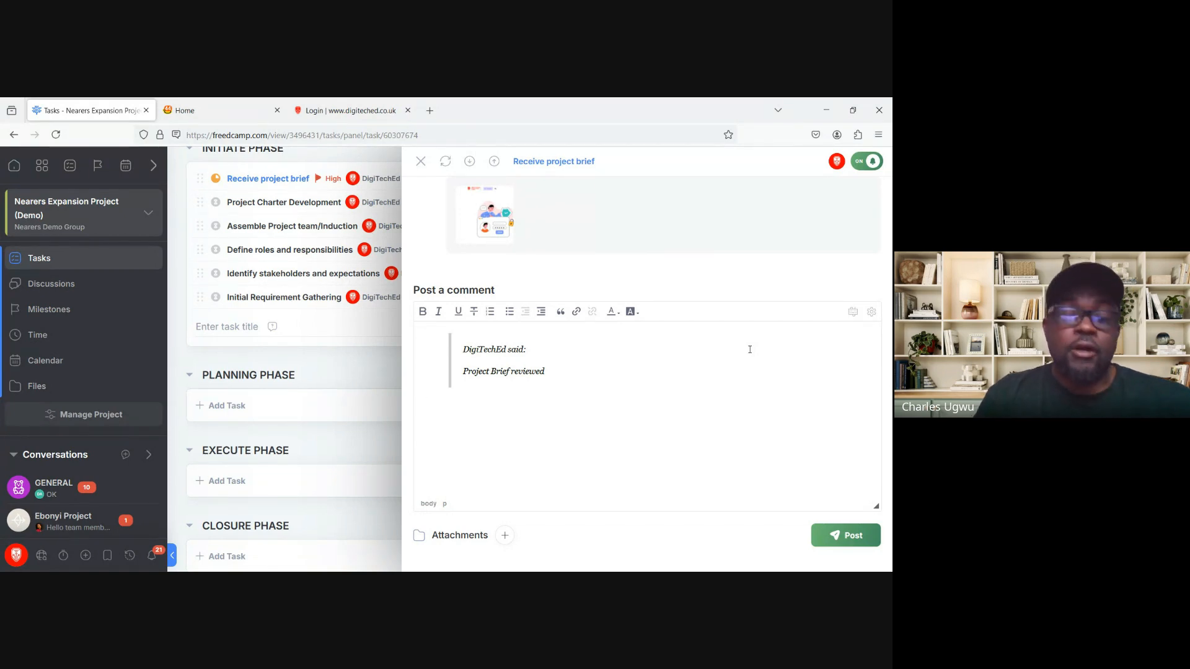
text(W)
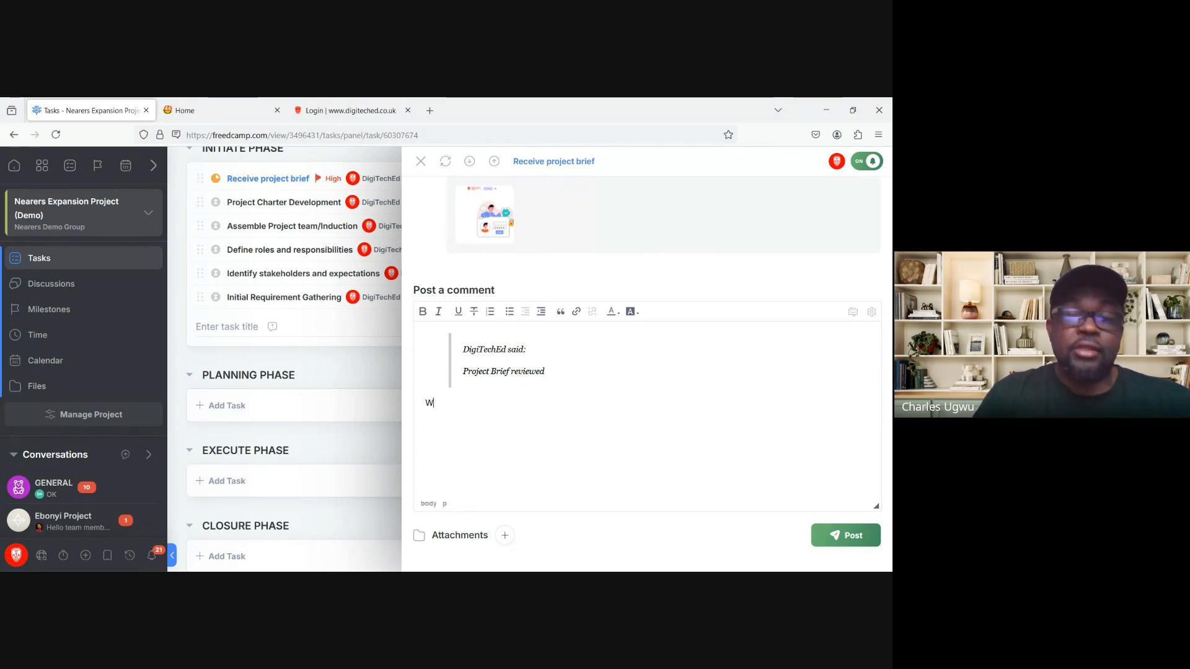
text(eld)
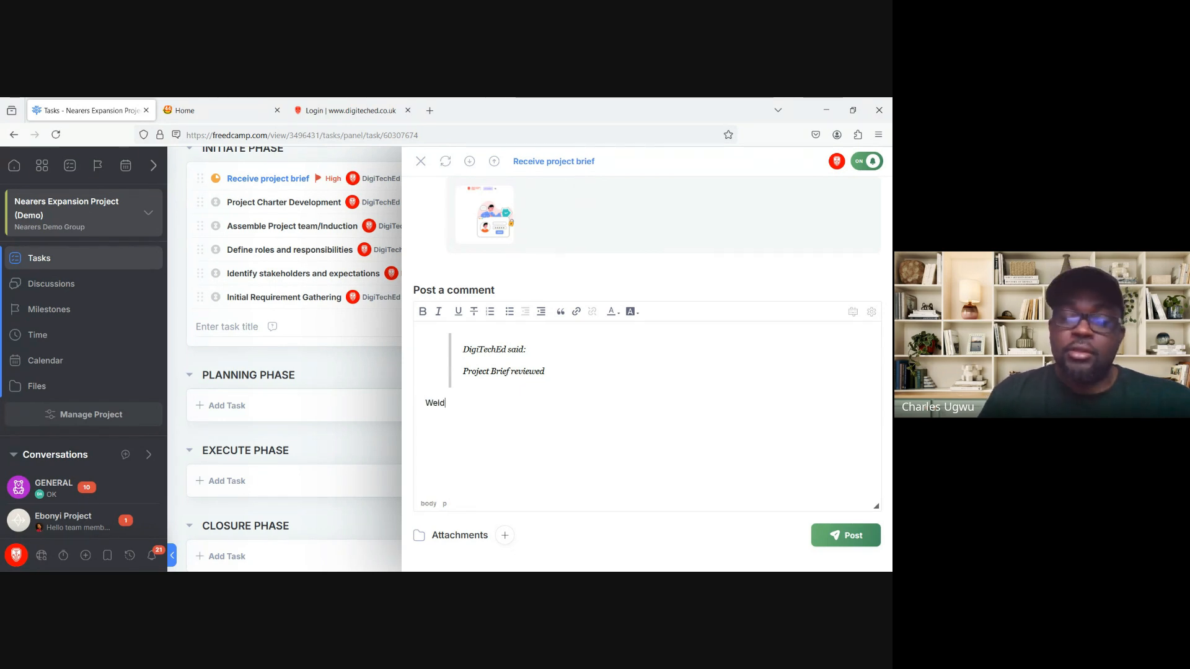
text(on Charles)
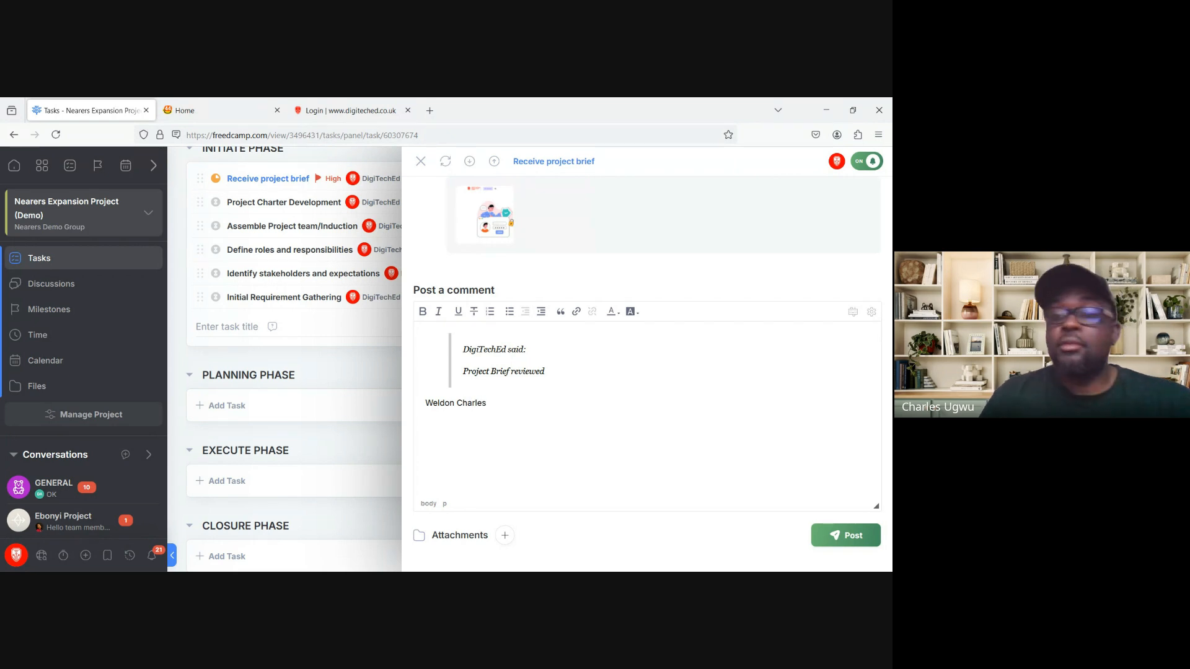
click(851, 537)
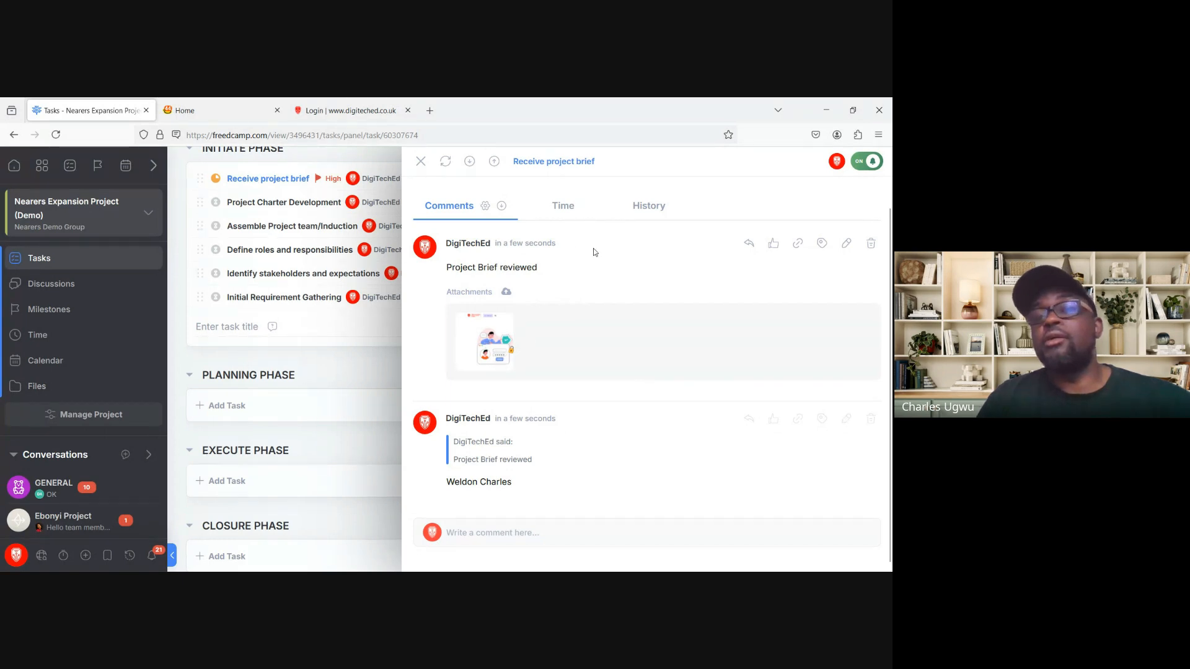
click(774, 246)
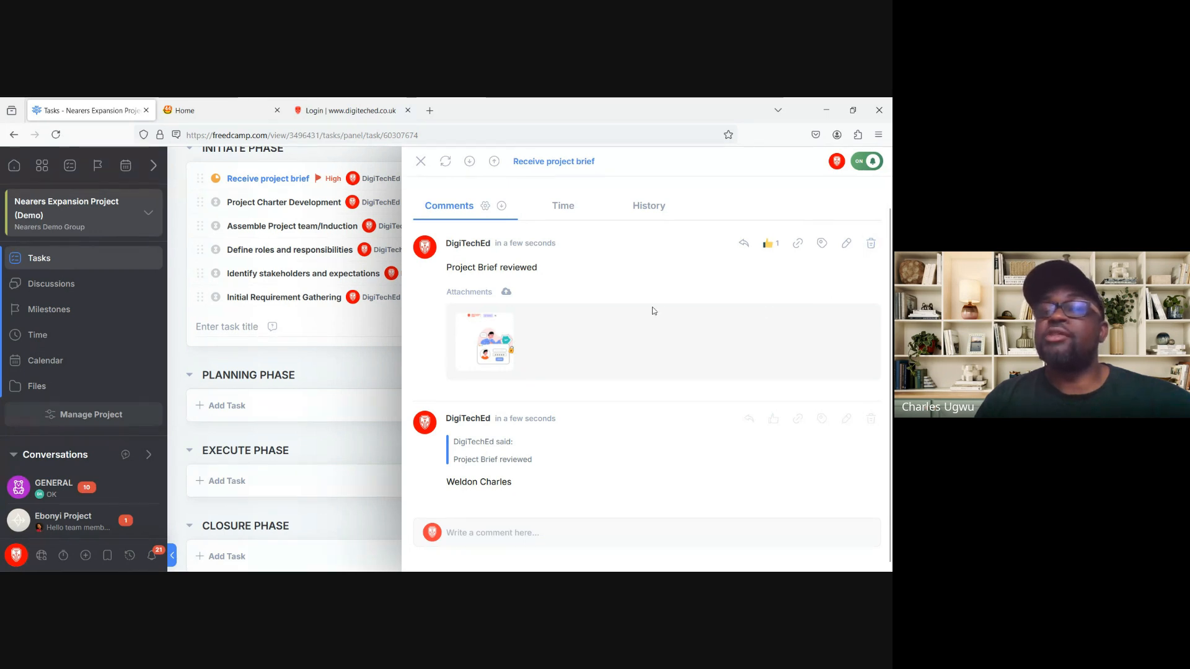
Step: Examine the comments, linked time records, update history and additional actions of the "Receive project brief" task
mouse_move(483, 320)
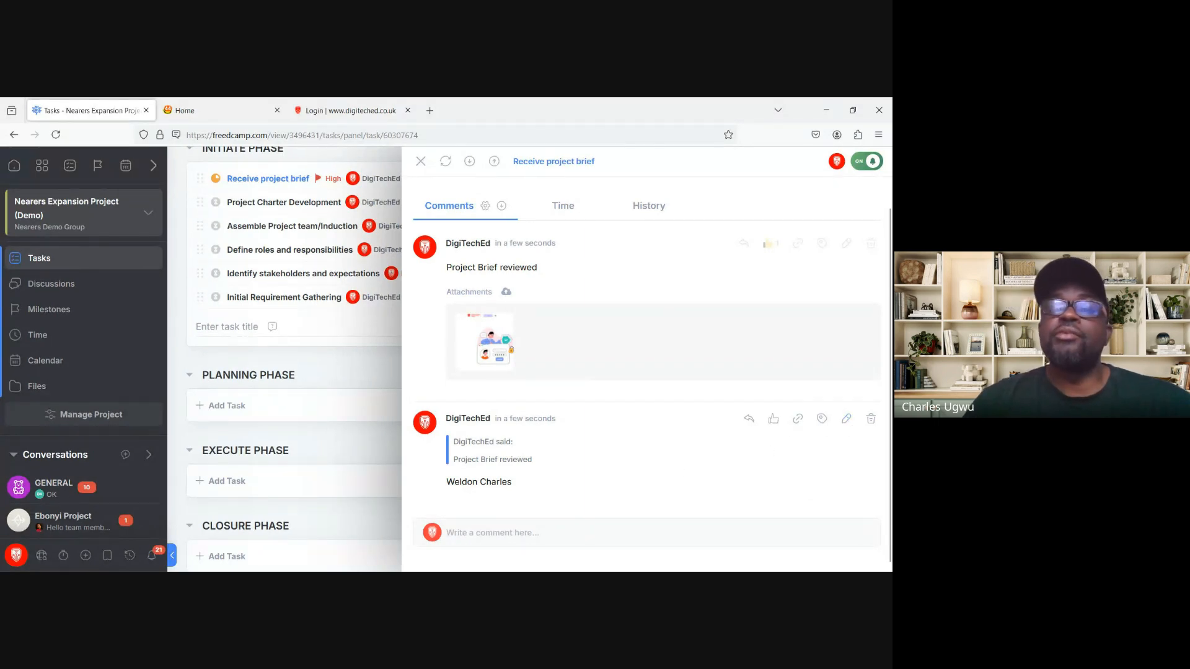
scroll(688, 474, up, 5)
scroll(651, 372, down, 3)
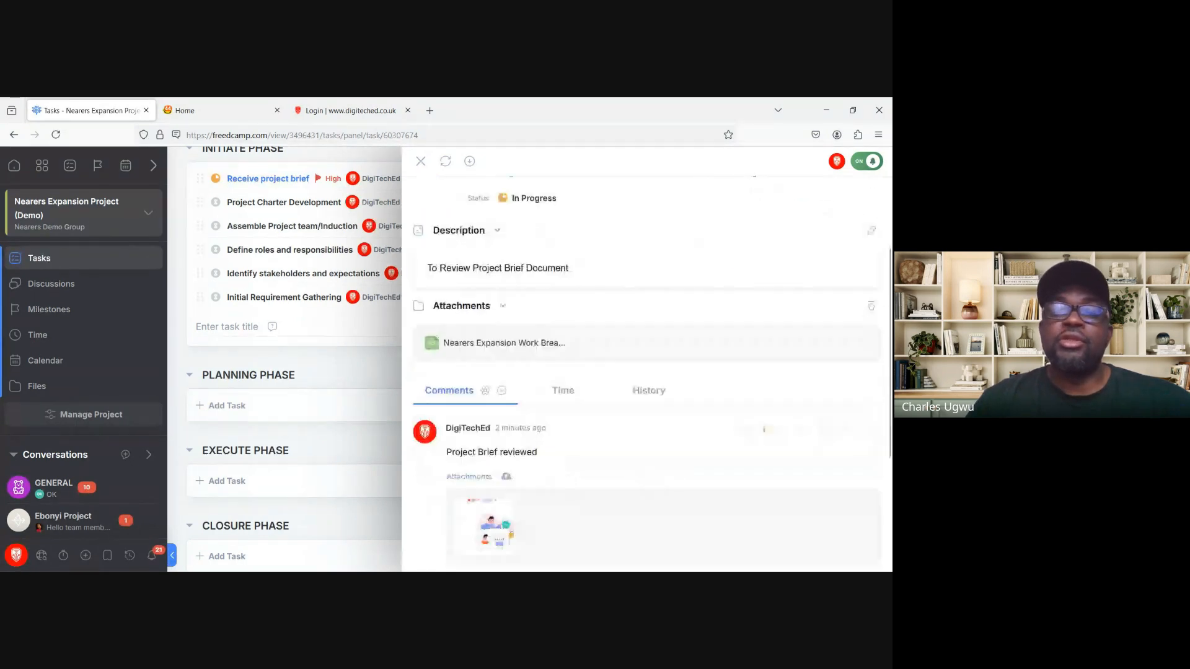
scroll(593, 371, down, 1)
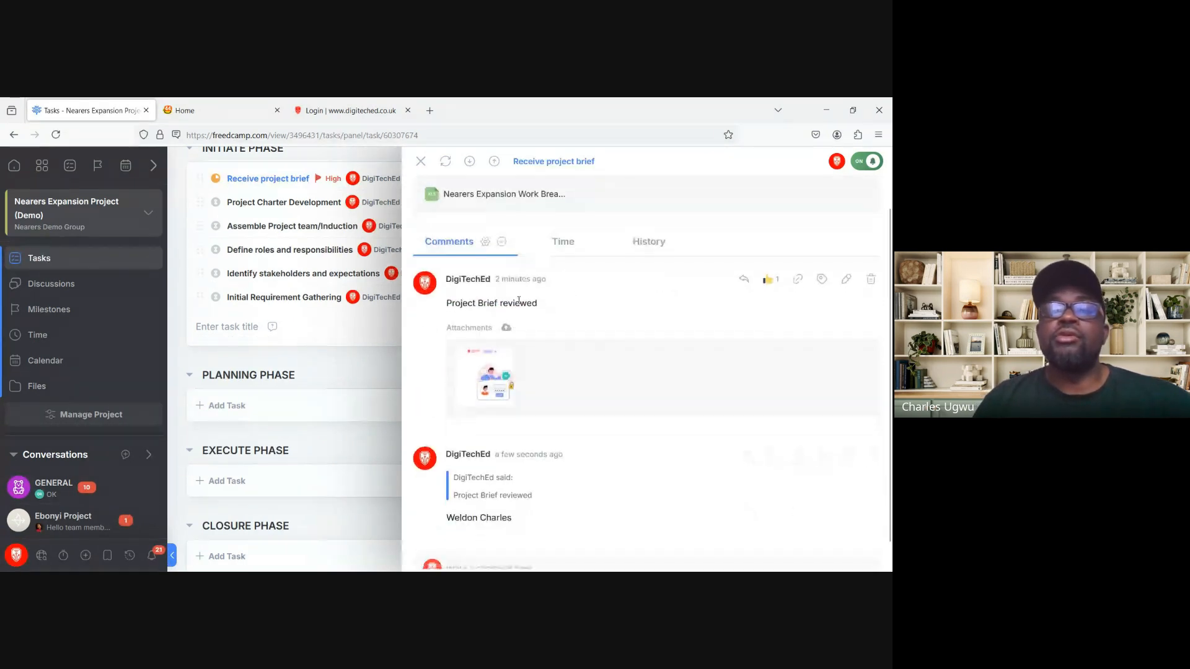
click(571, 247)
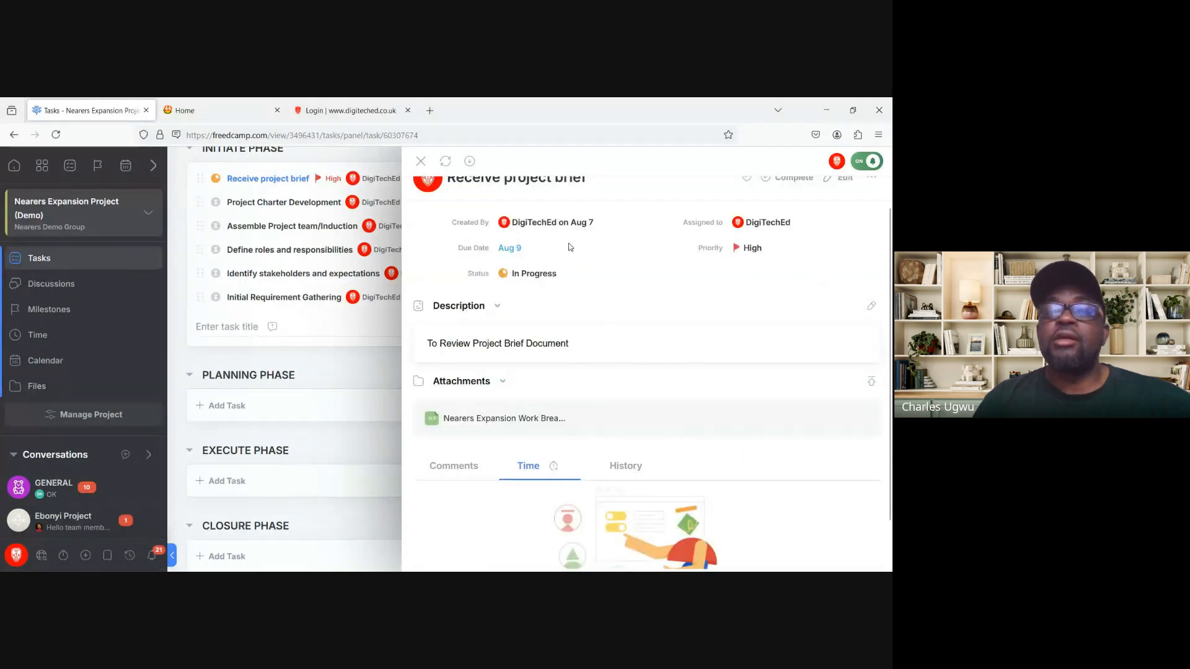
scroll(570, 246, down, 2)
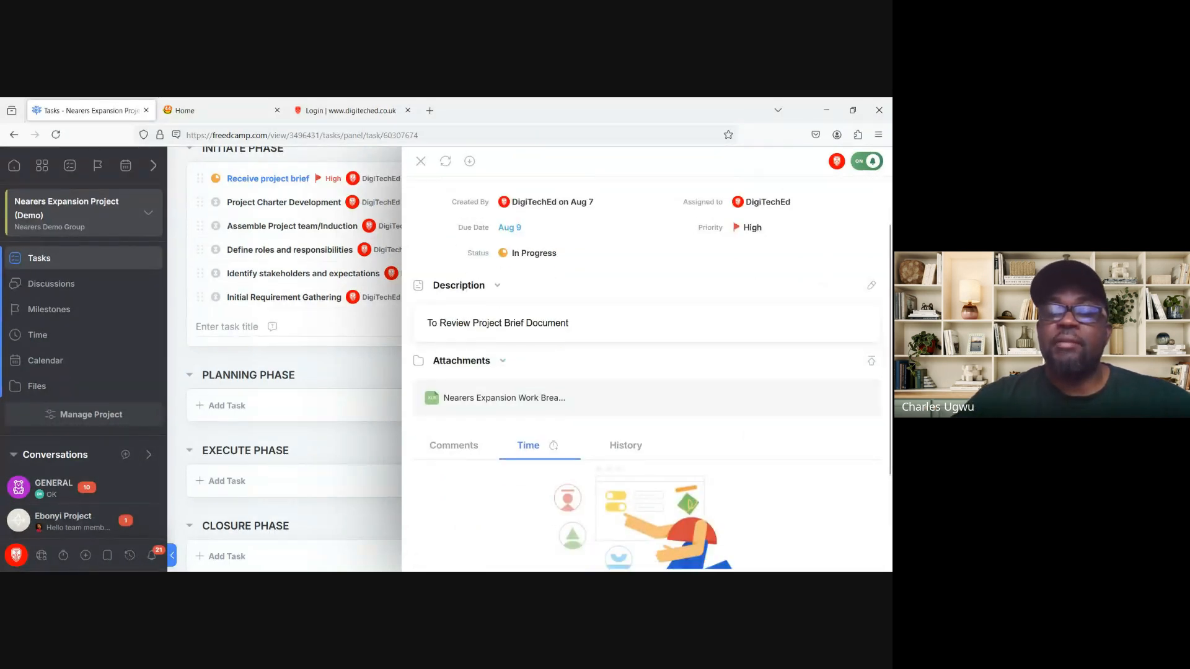
scroll(645, 376, down, 1)
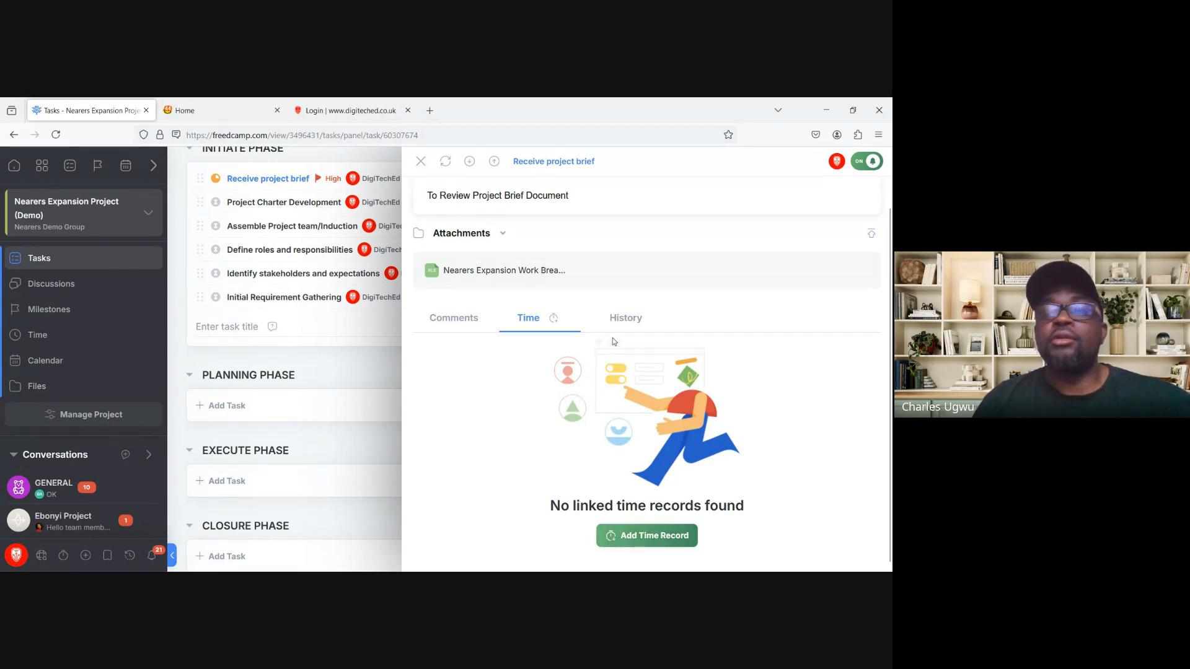
click(639, 320)
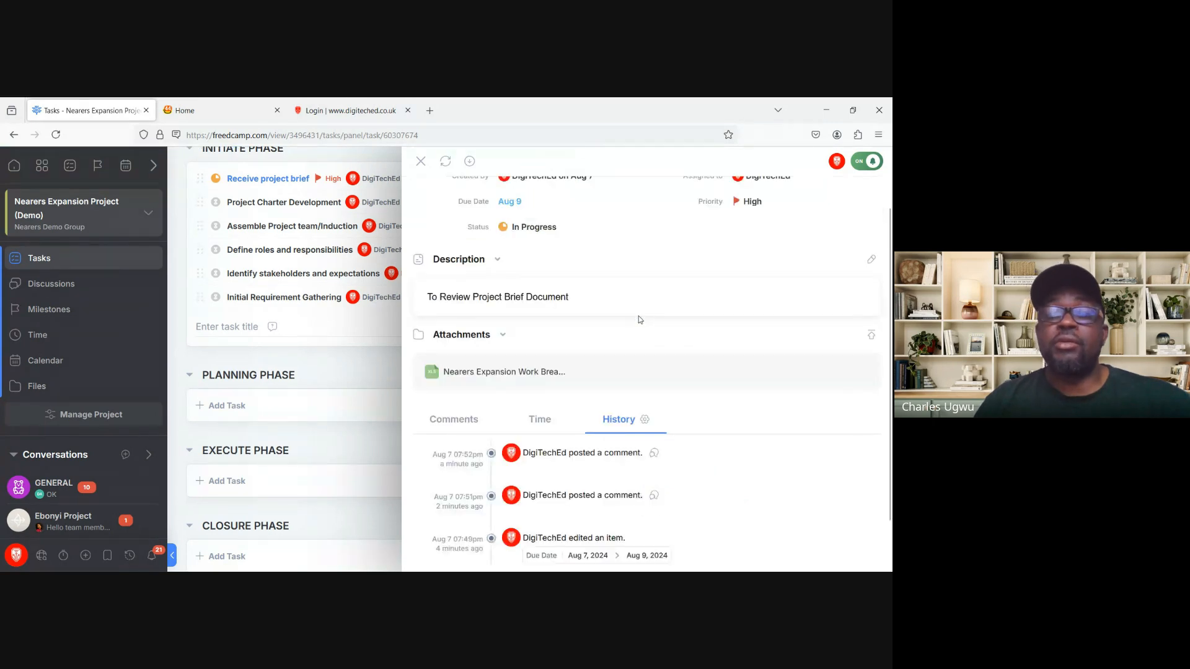
scroll(639, 319, down, 4)
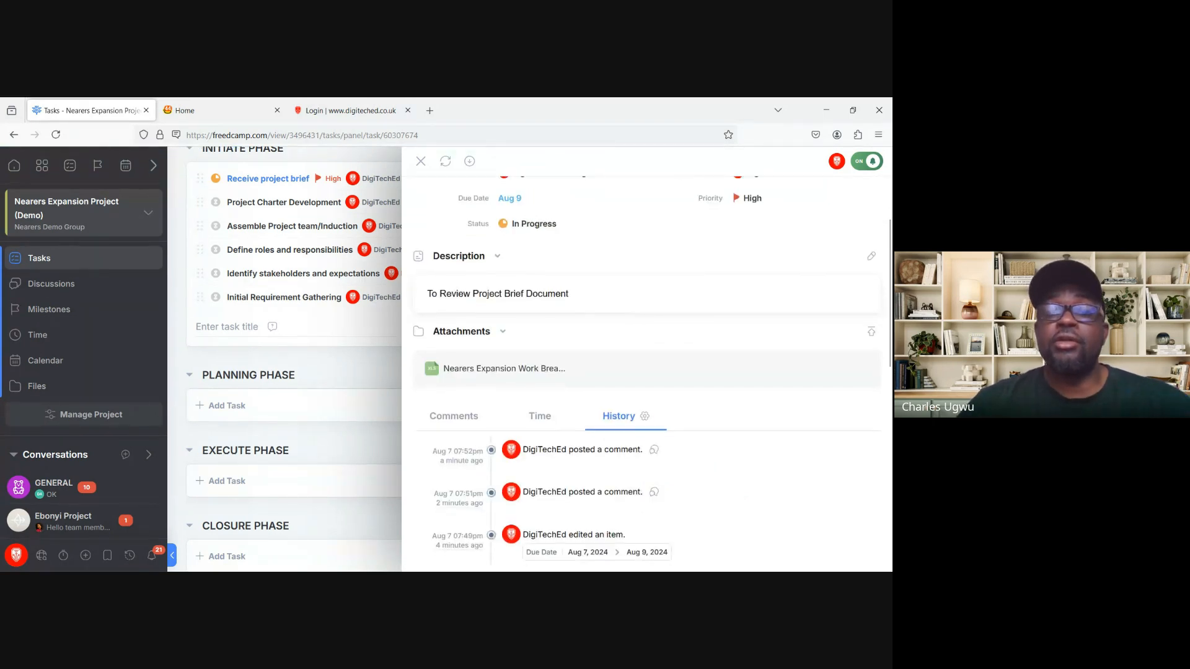
scroll(639, 372, down, 5)
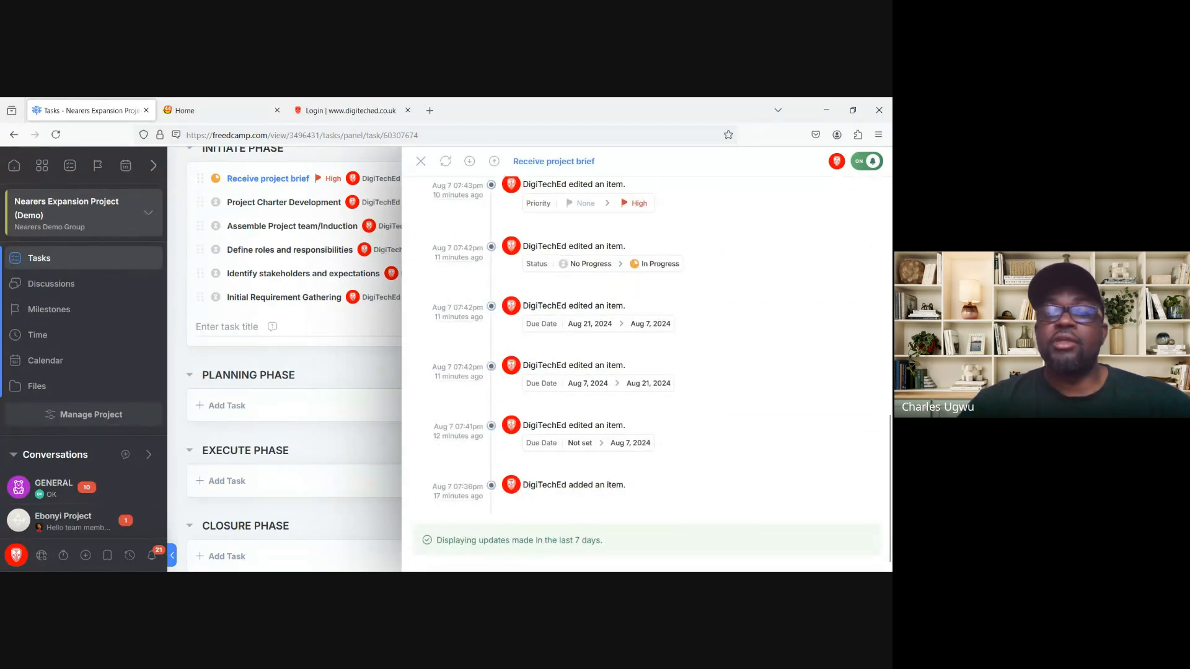
scroll(646, 370, up, 4)
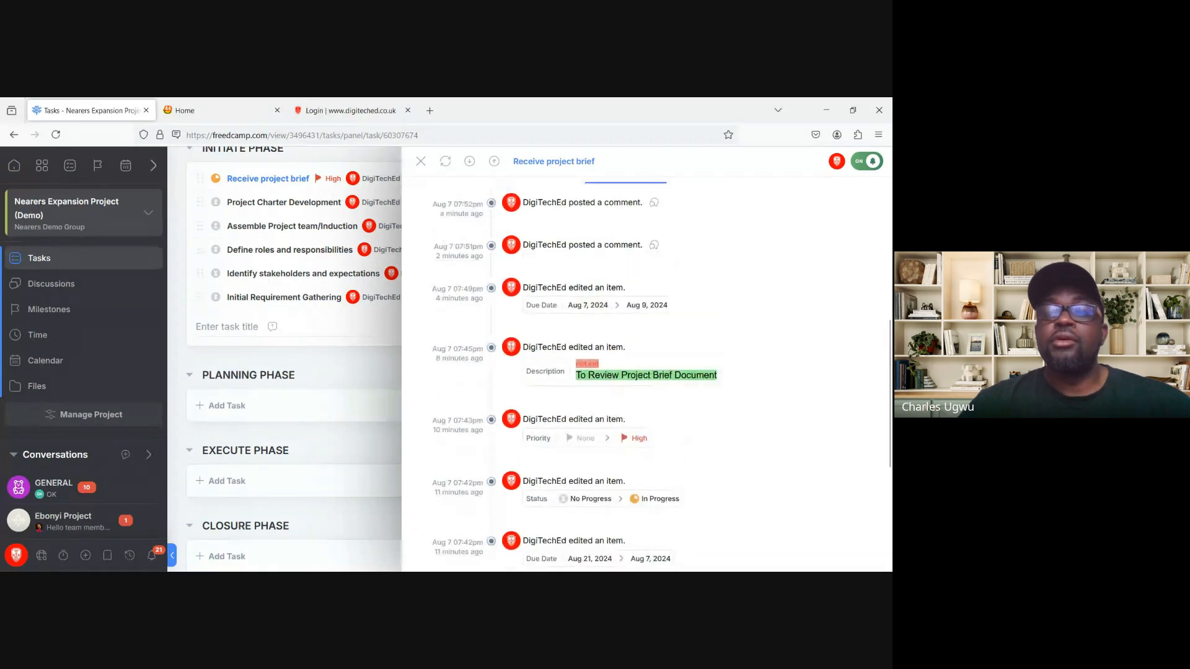
scroll(646, 371, up, 5)
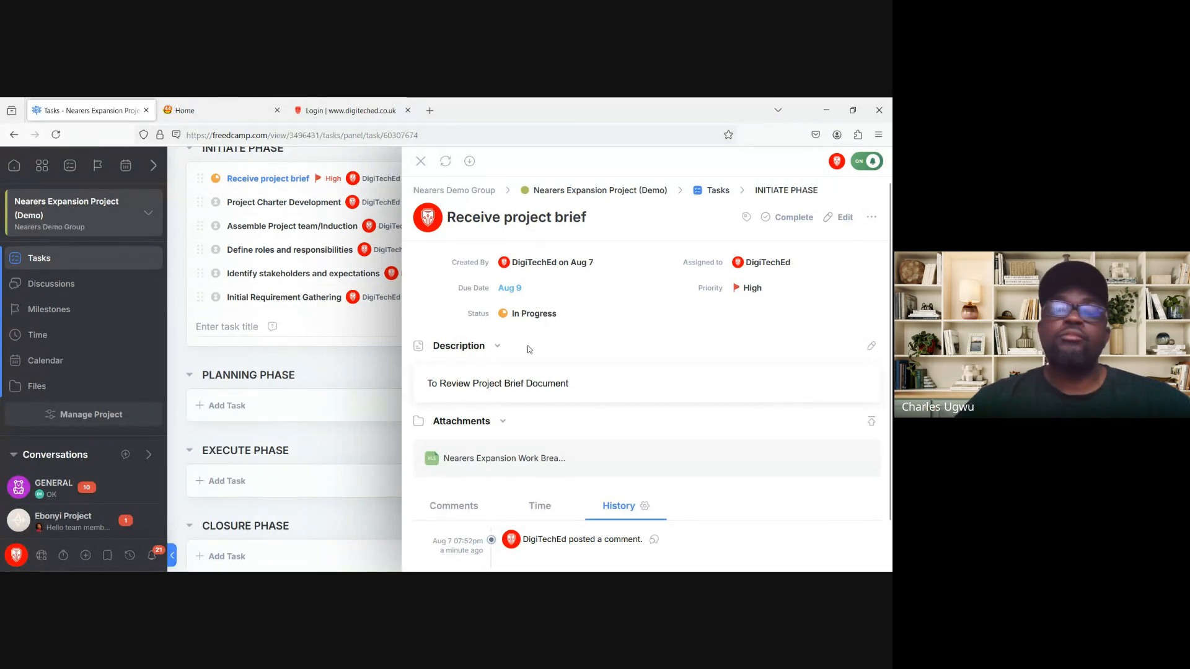
scroll(529, 349, down, 4)
scroll(529, 348, up, 4)
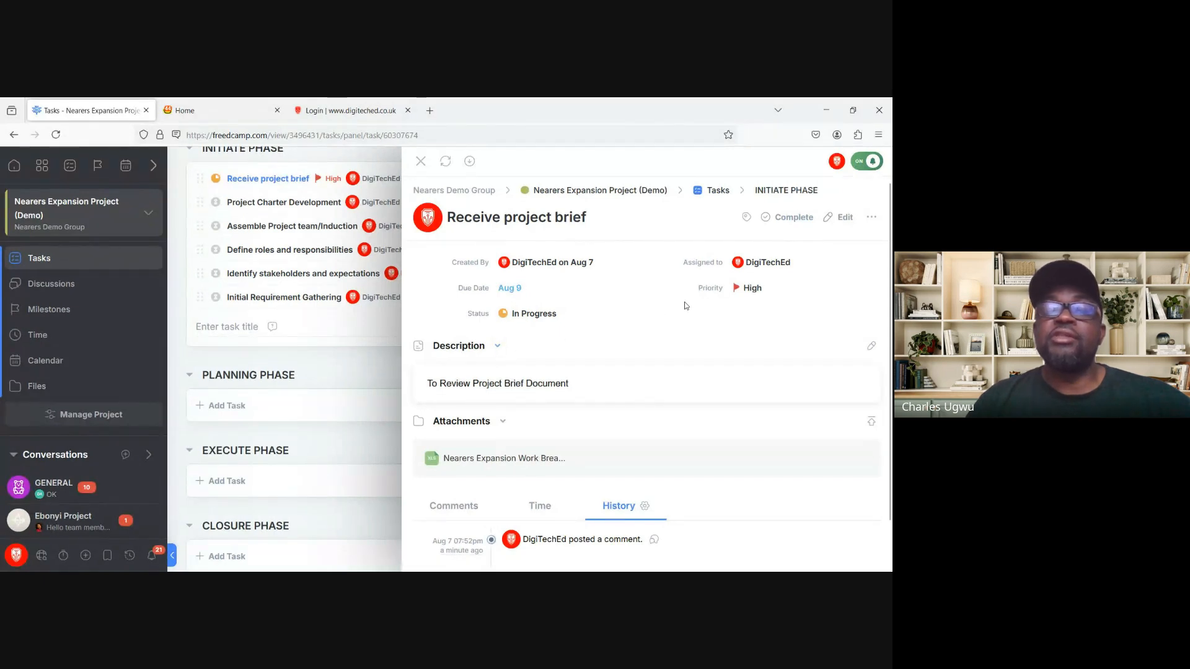
click(872, 220)
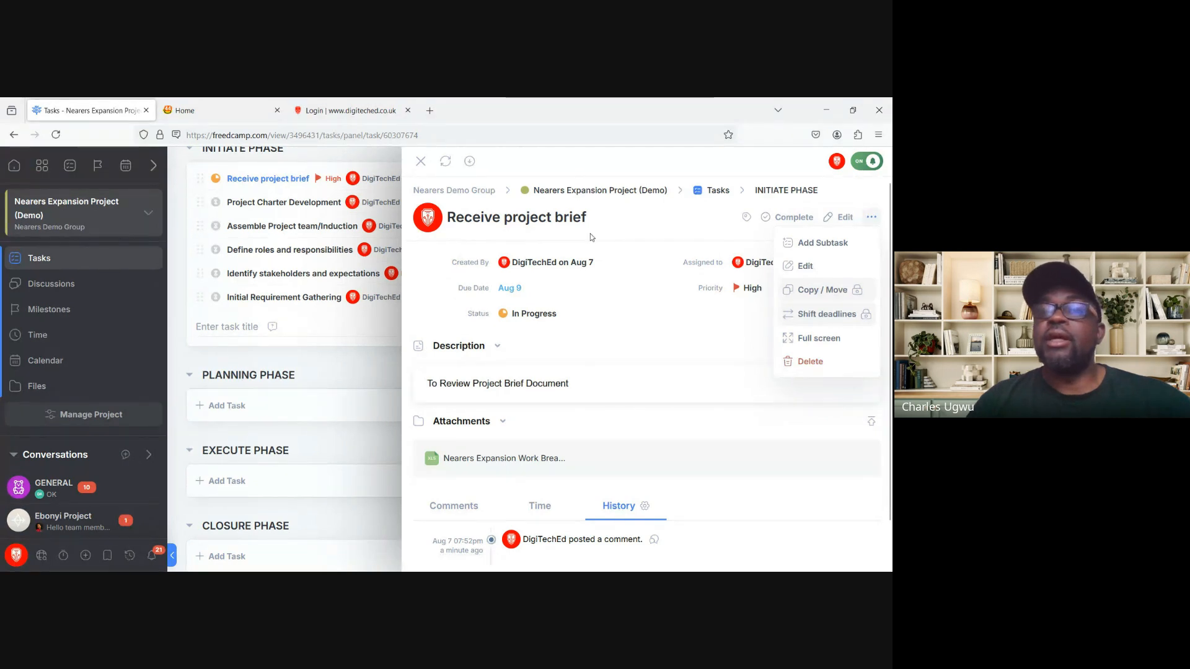
click(636, 255)
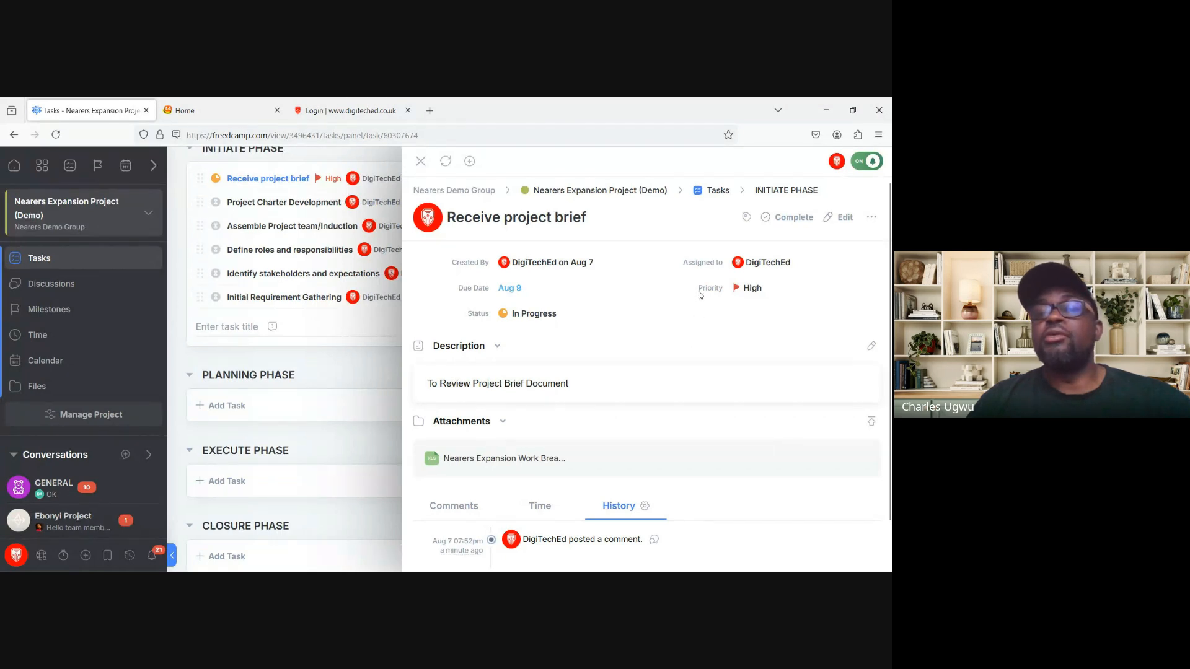
Step: Set the "Receive project brief" task to Unassigned and assign it back to DigiTechEd
click(738, 266)
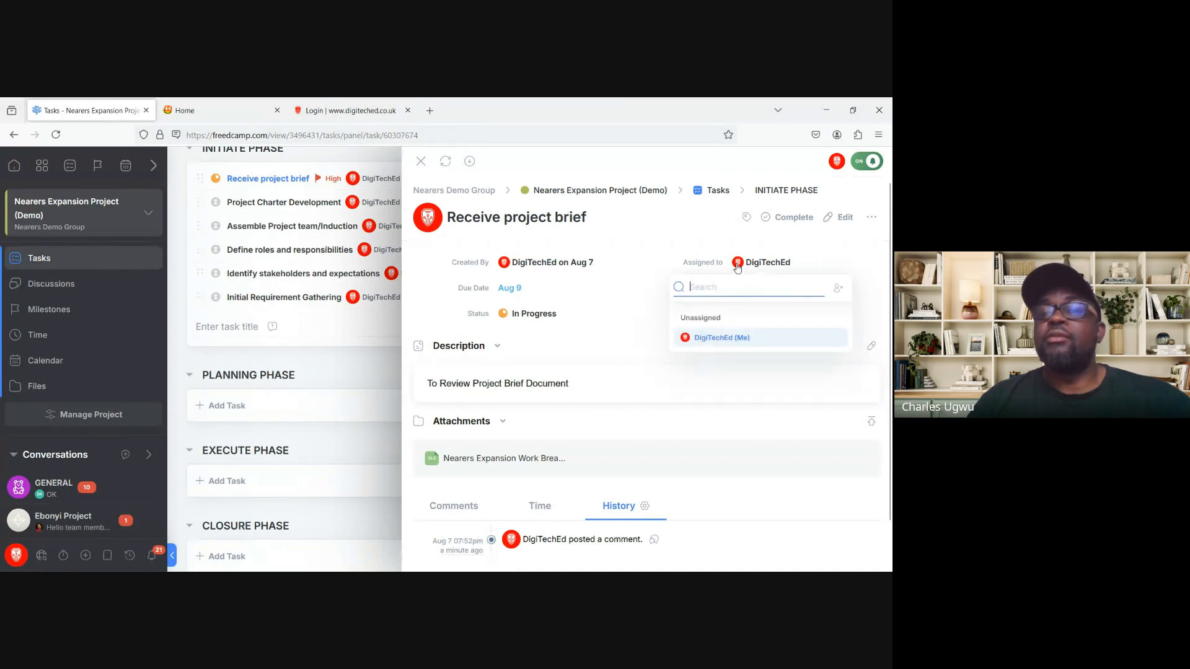
click(696, 322)
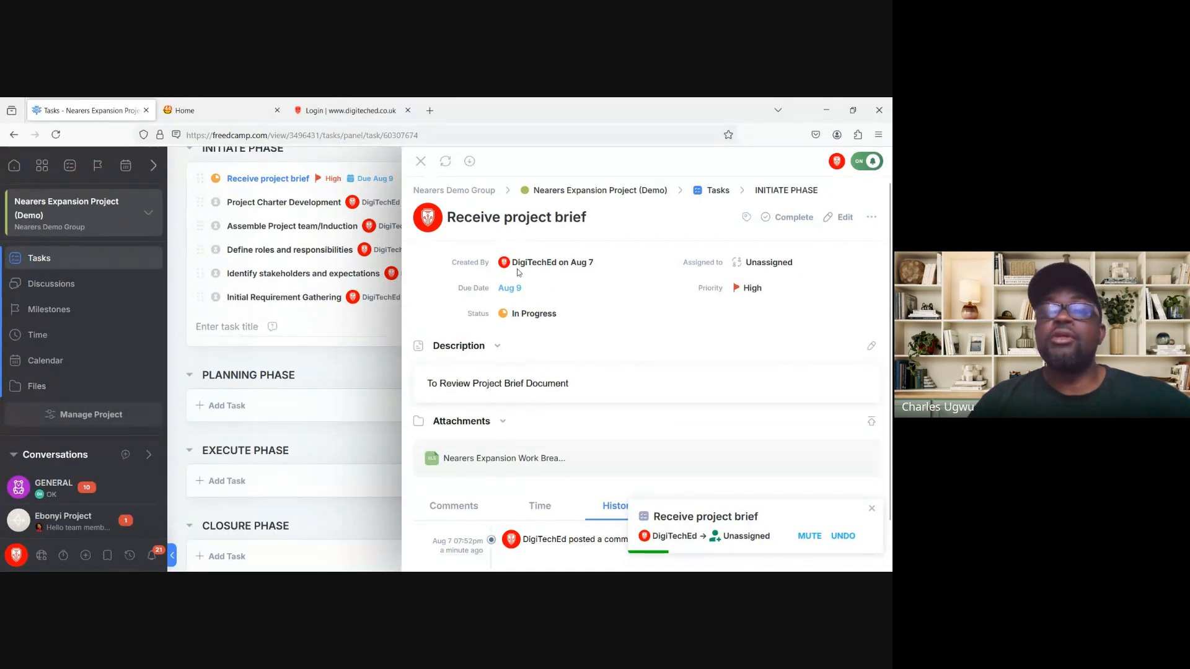
click(768, 266)
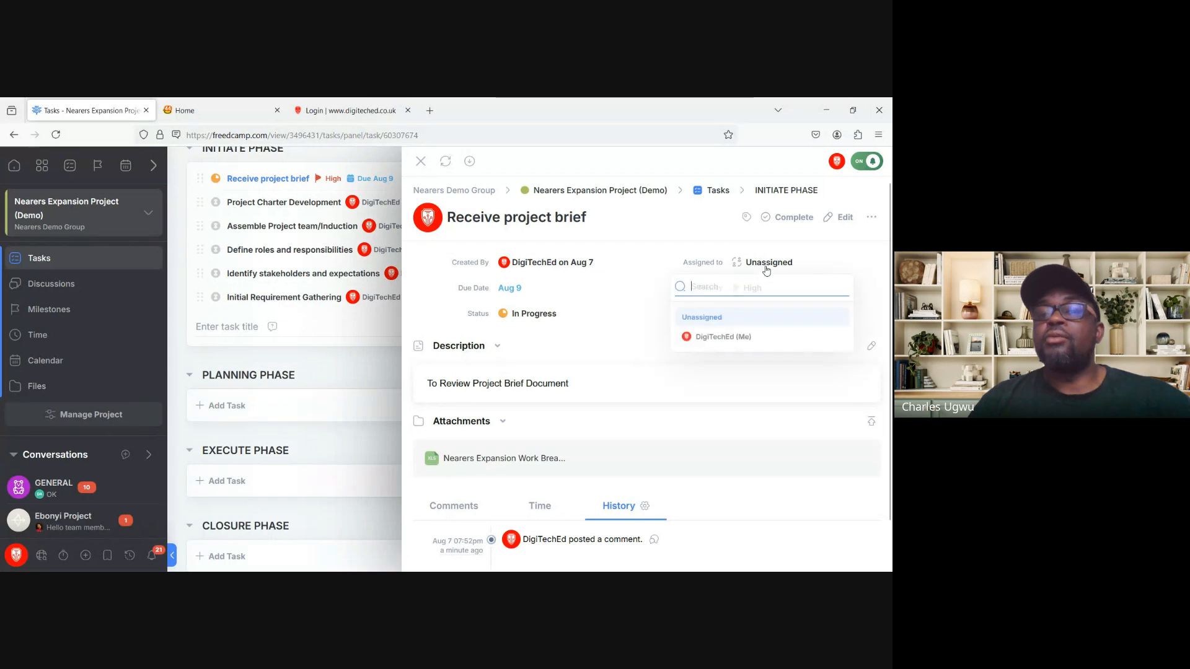
click(719, 339)
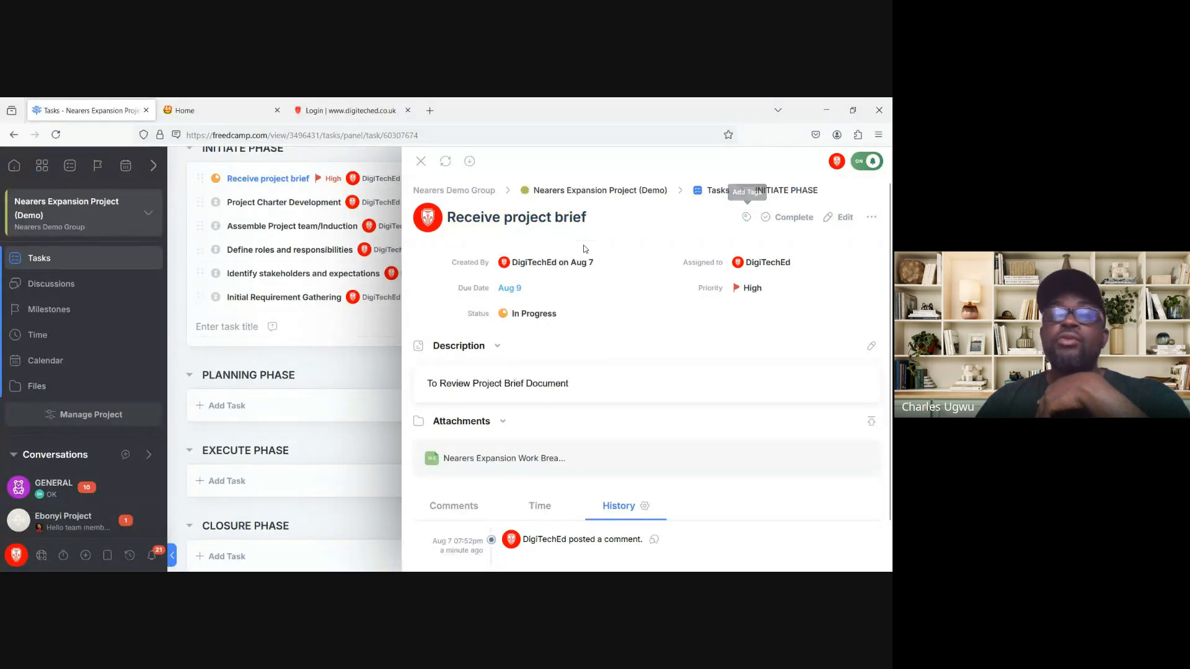
Step: Set the "Receive project brief" task's due date to August 8, 2024 and its status to Completed
click(504, 289)
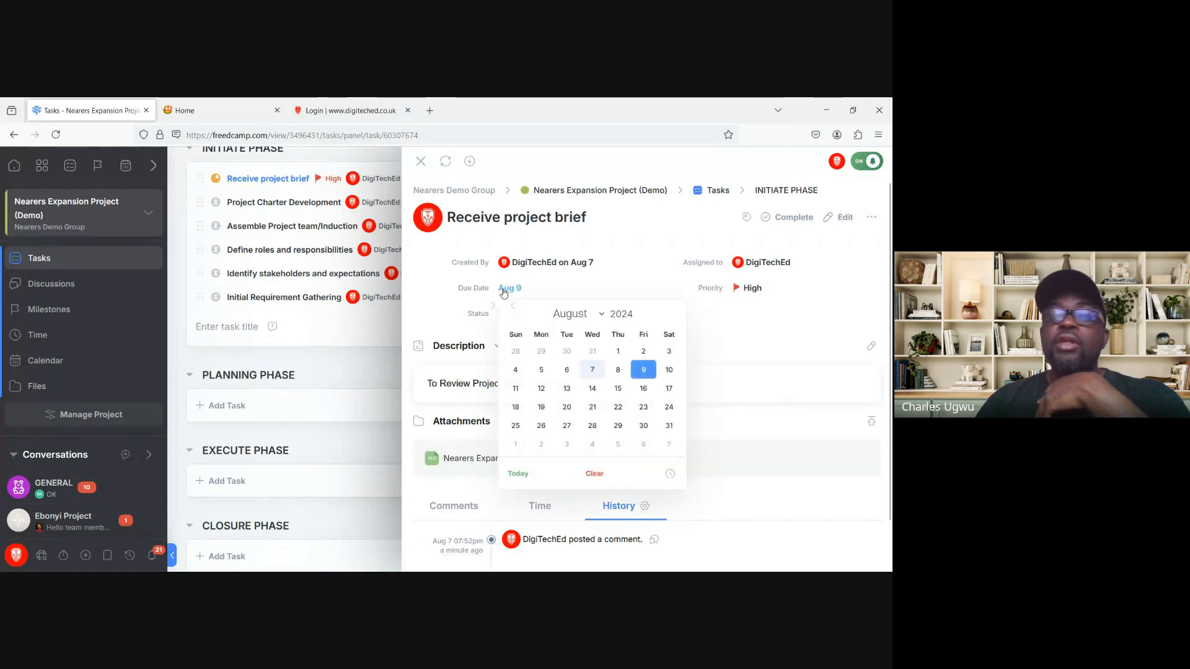
click(619, 371)
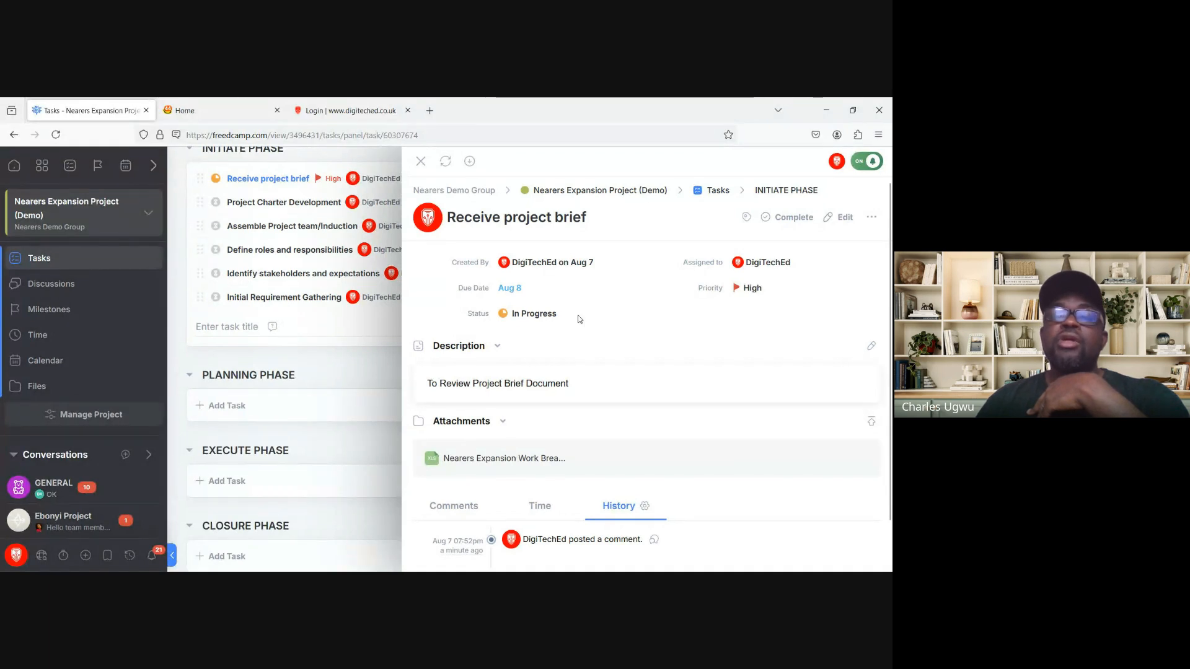
click(518, 316)
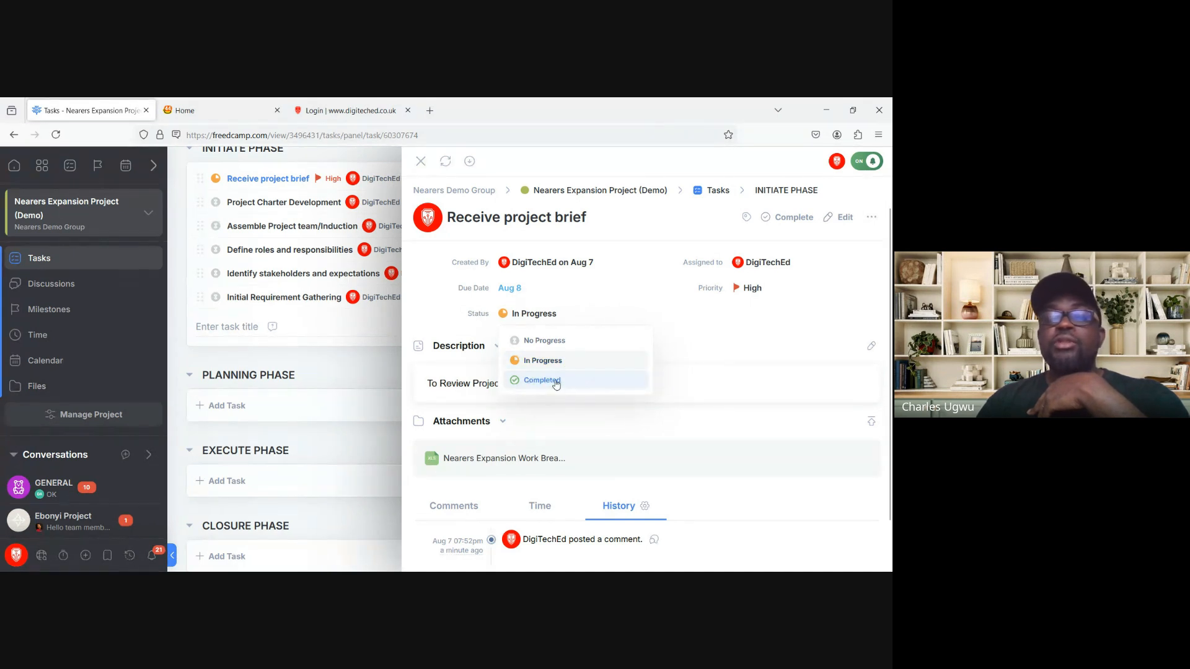
click(556, 383)
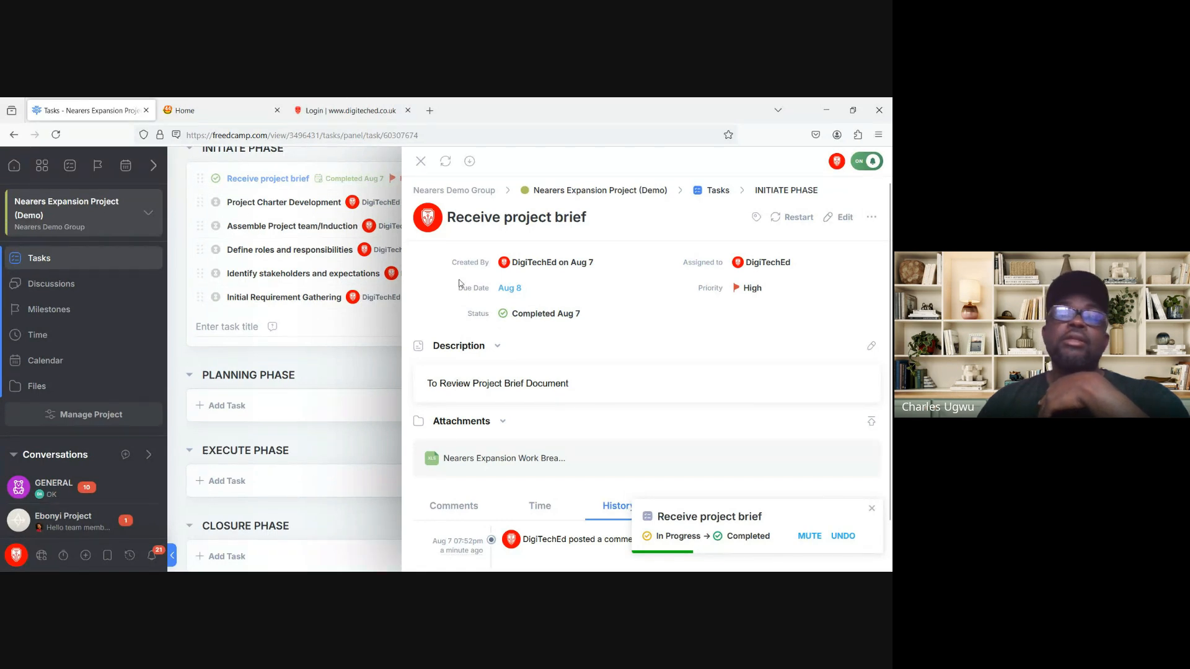
click(420, 162)
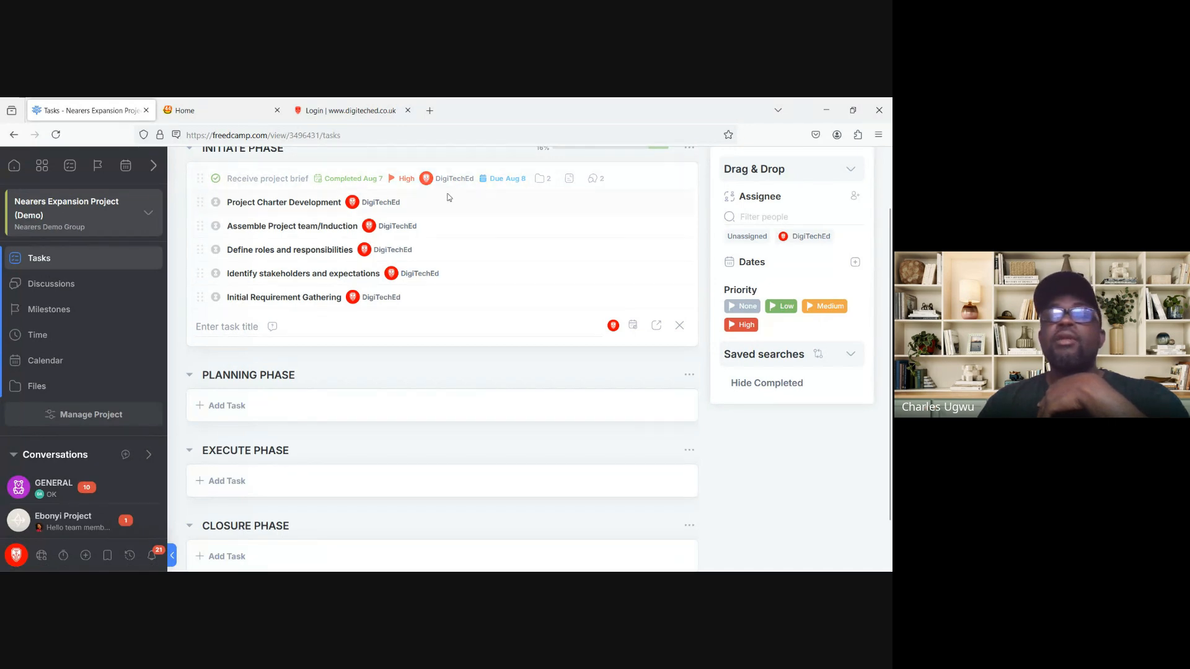
Step: Reopen the completed "Receive project brief" task's details and return its status to In Progress
click(283, 180)
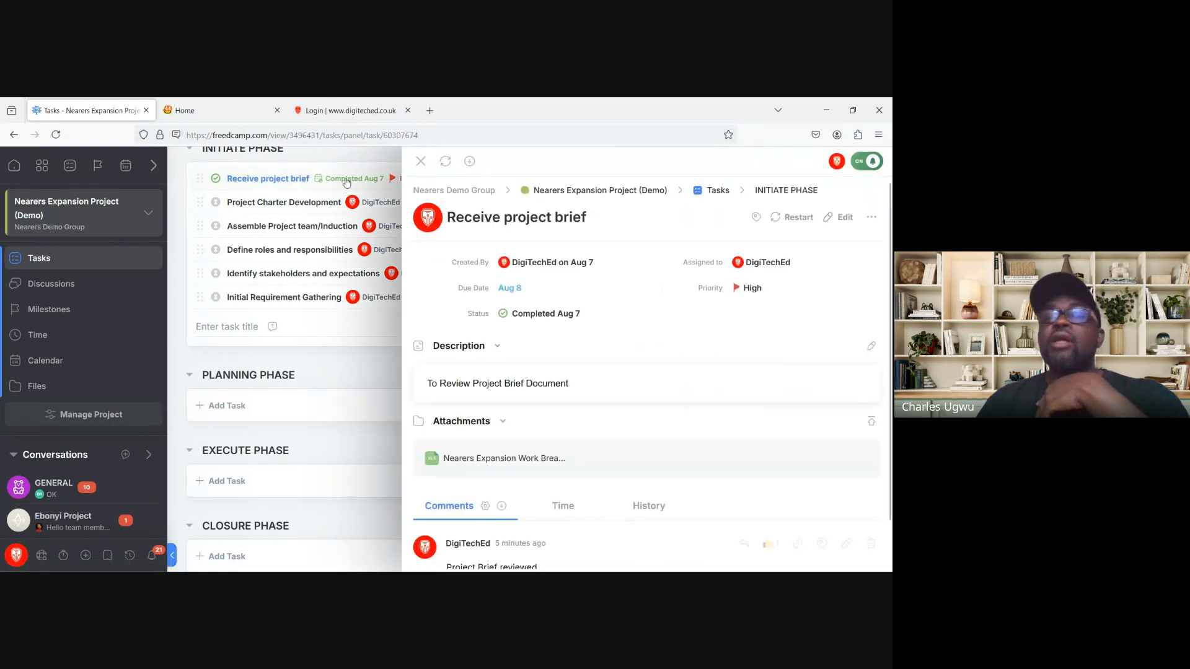
click(541, 317)
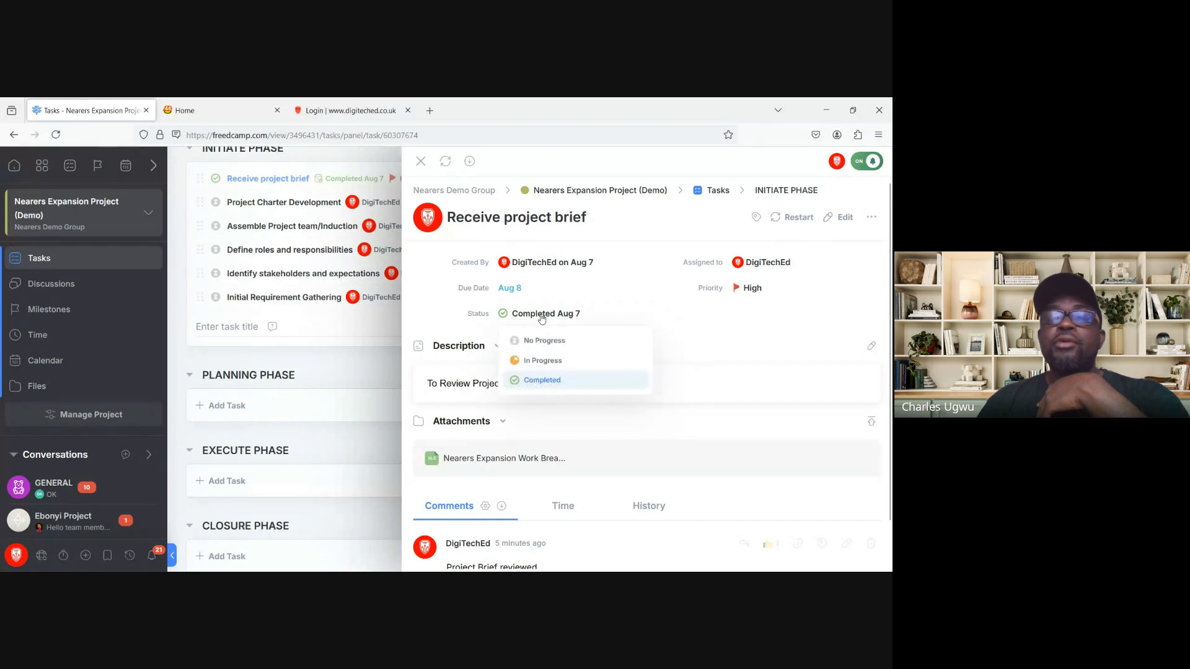
click(543, 358)
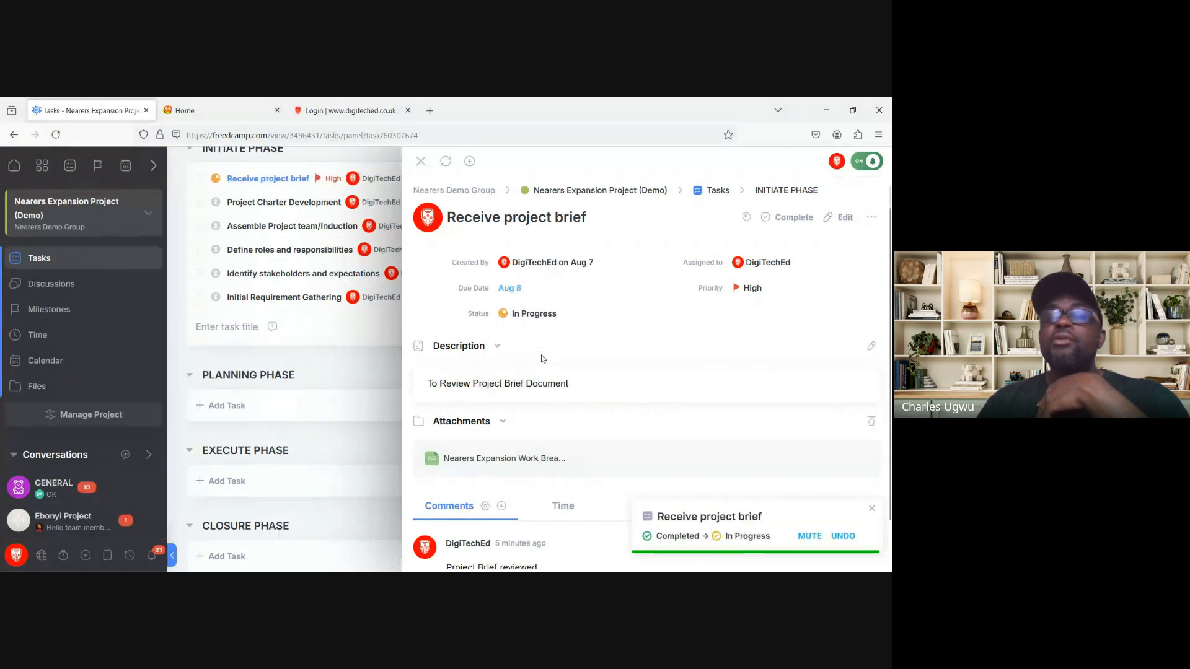
click(421, 163)
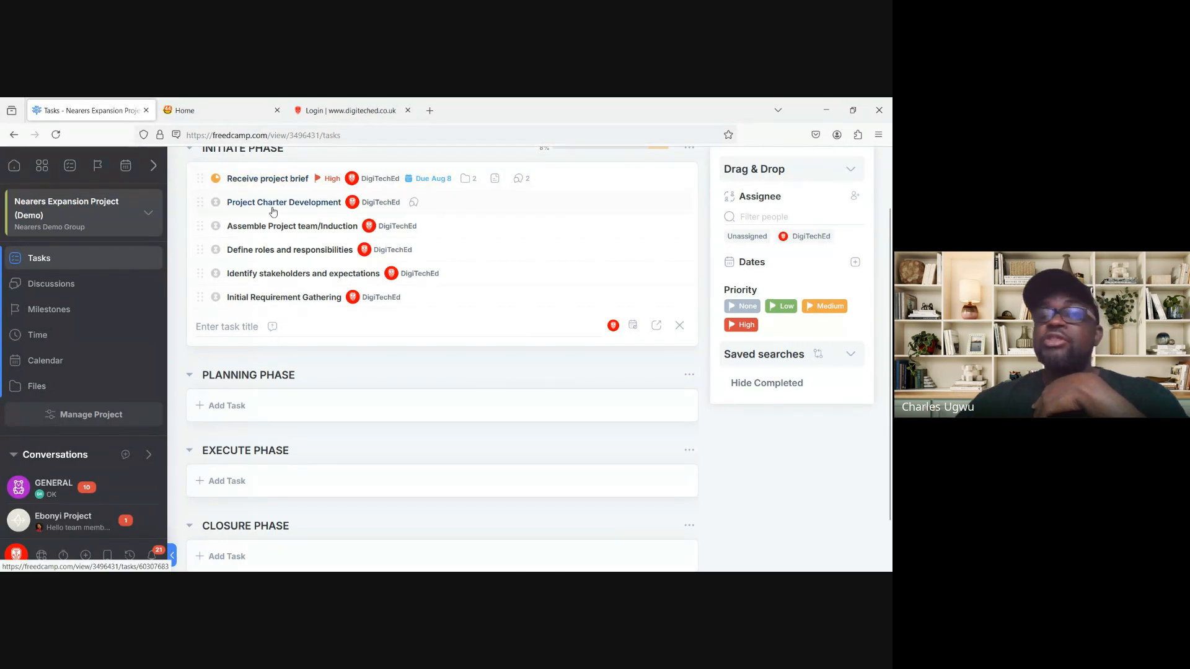
Step: Review the project's phase task lists, collapsing and re-expanding the INITIATE PHASE list
scroll(284, 205, up, 1)
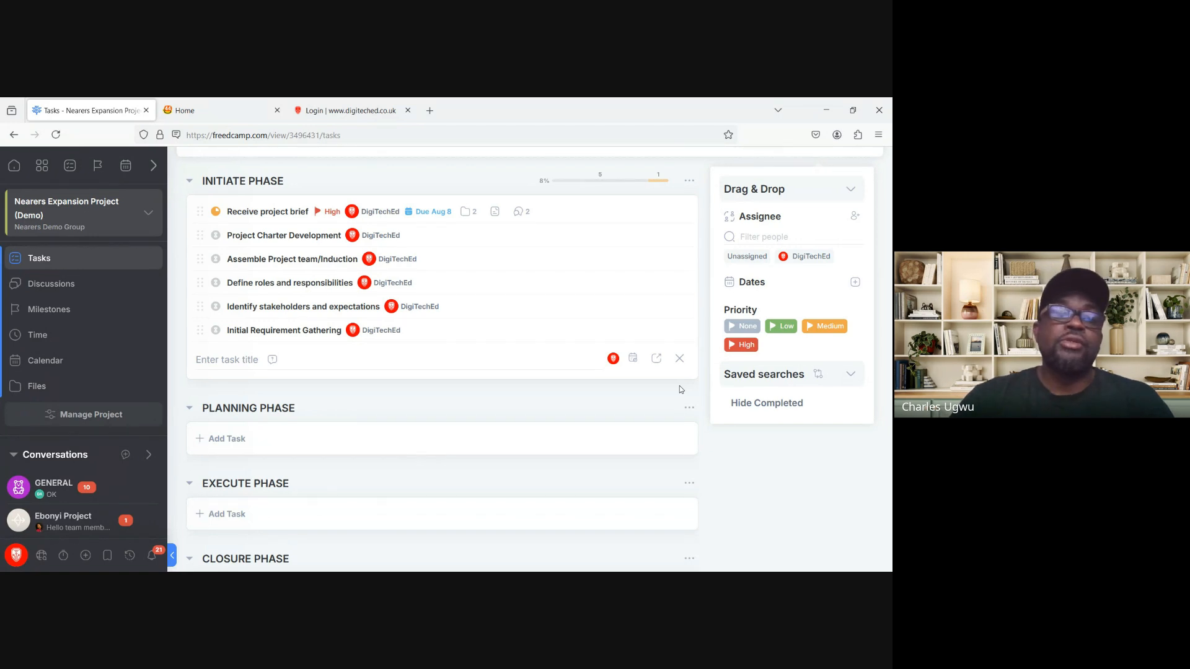
scroll(680, 388, down, 3)
scroll(680, 389, up, 4)
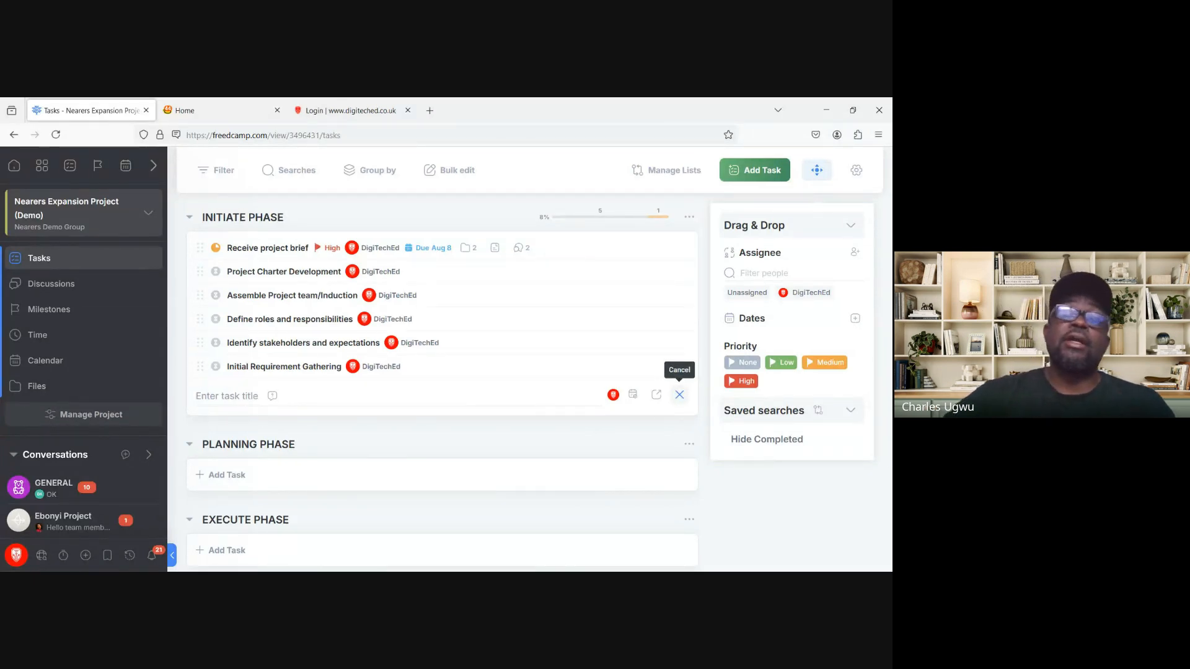
scroll(680, 395, down, 3)
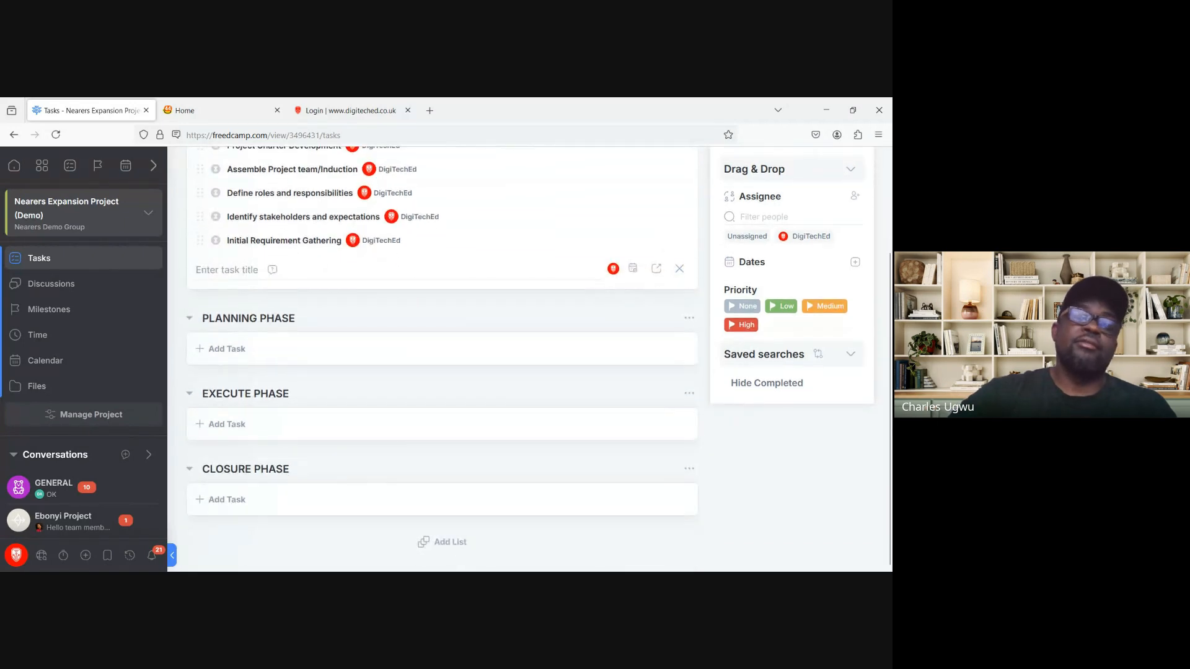
scroll(442, 357, up, 2)
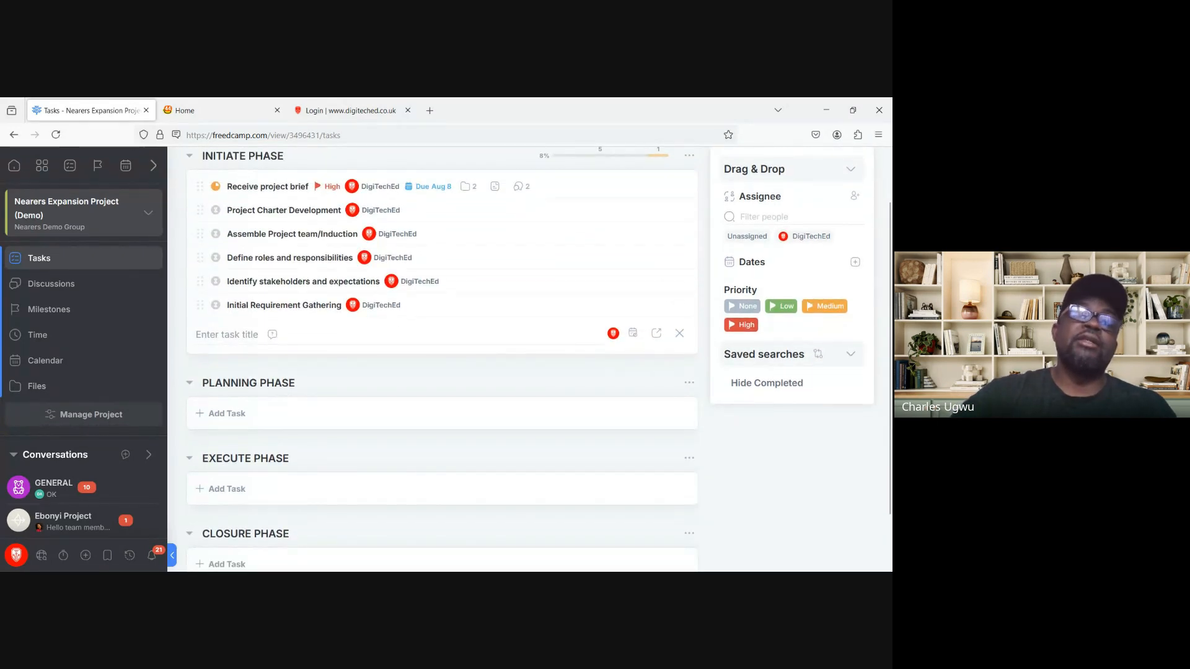
scroll(679, 395, up, 2)
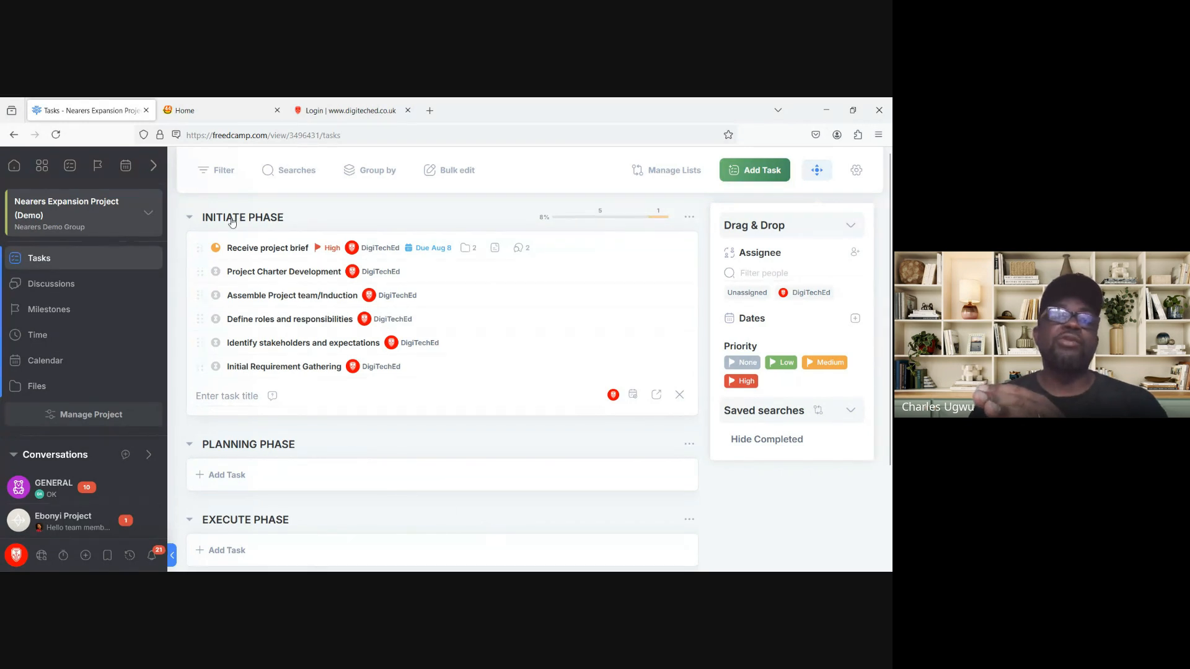
click(189, 218)
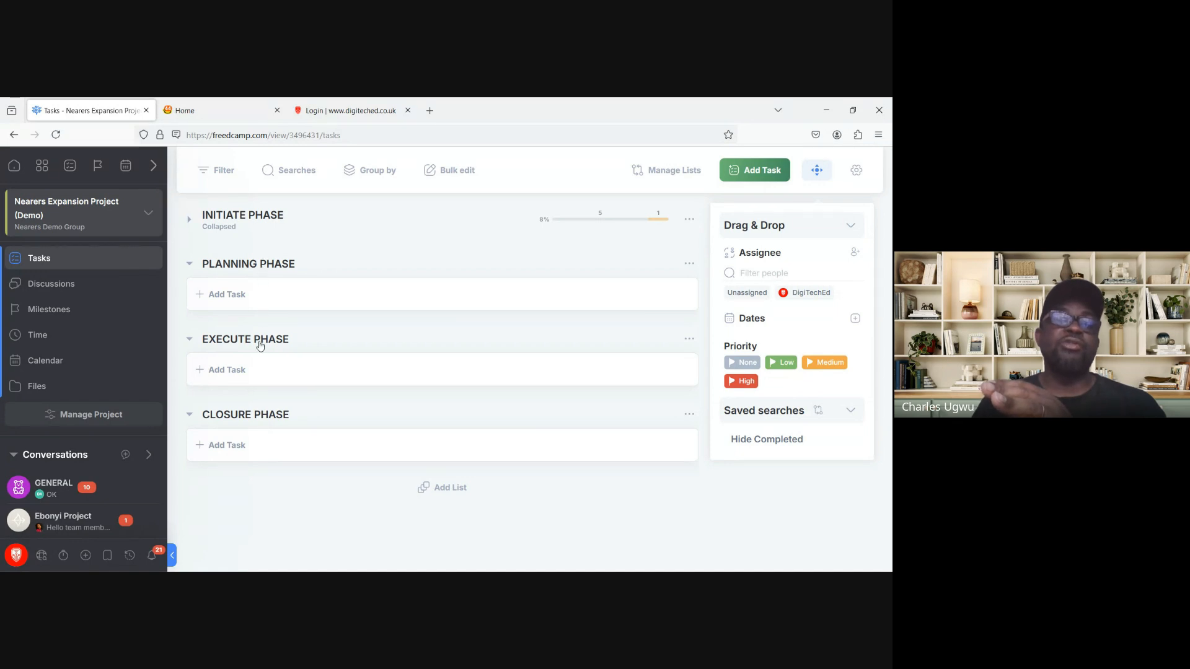
click(190, 220)
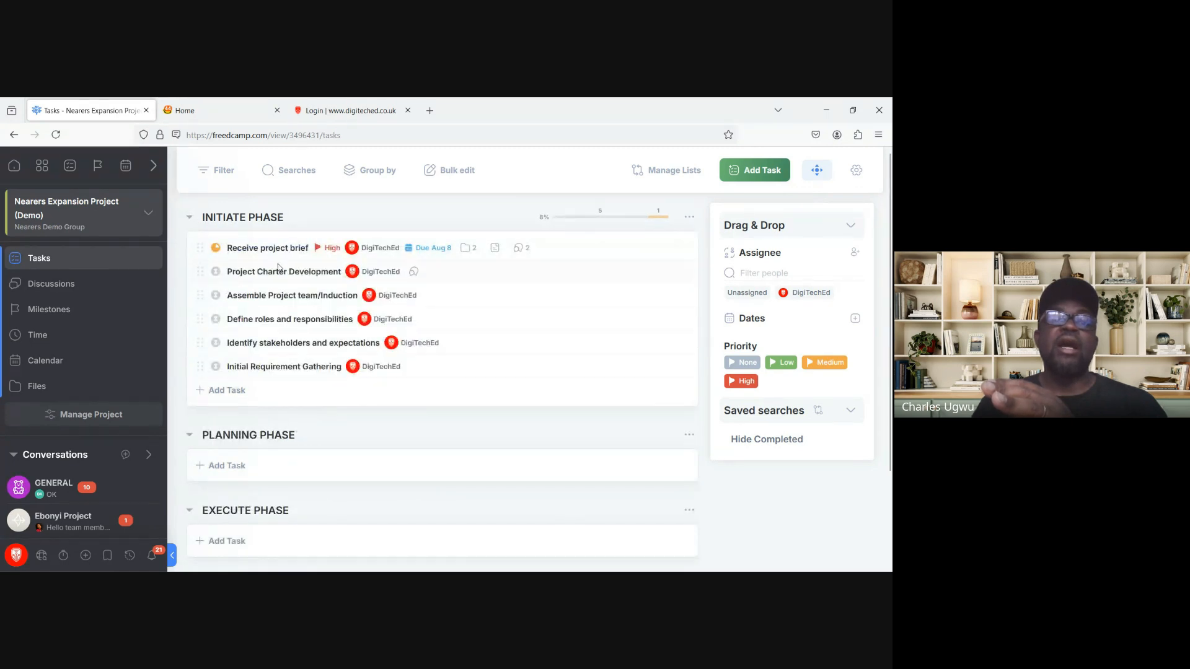